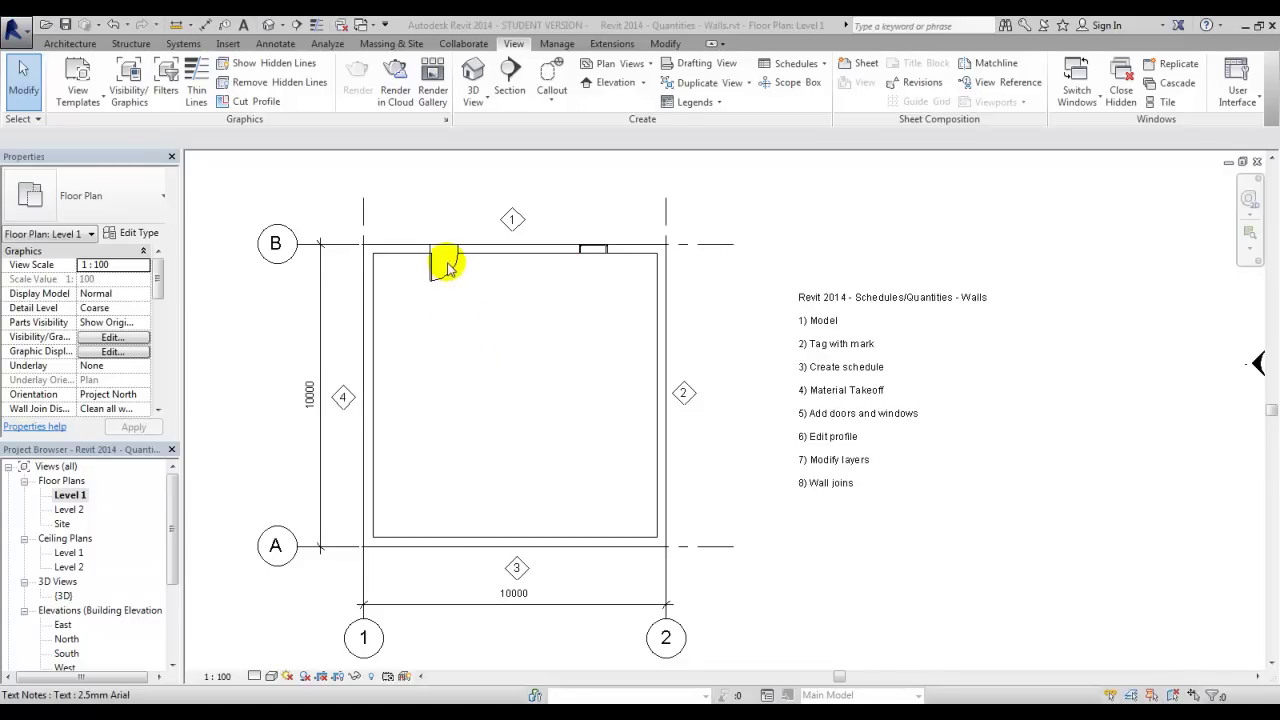
# Step: View the finished example walls in the 3D view, then return to the Level 1 floor plan
pyautogui.doubleClick(36, 606)
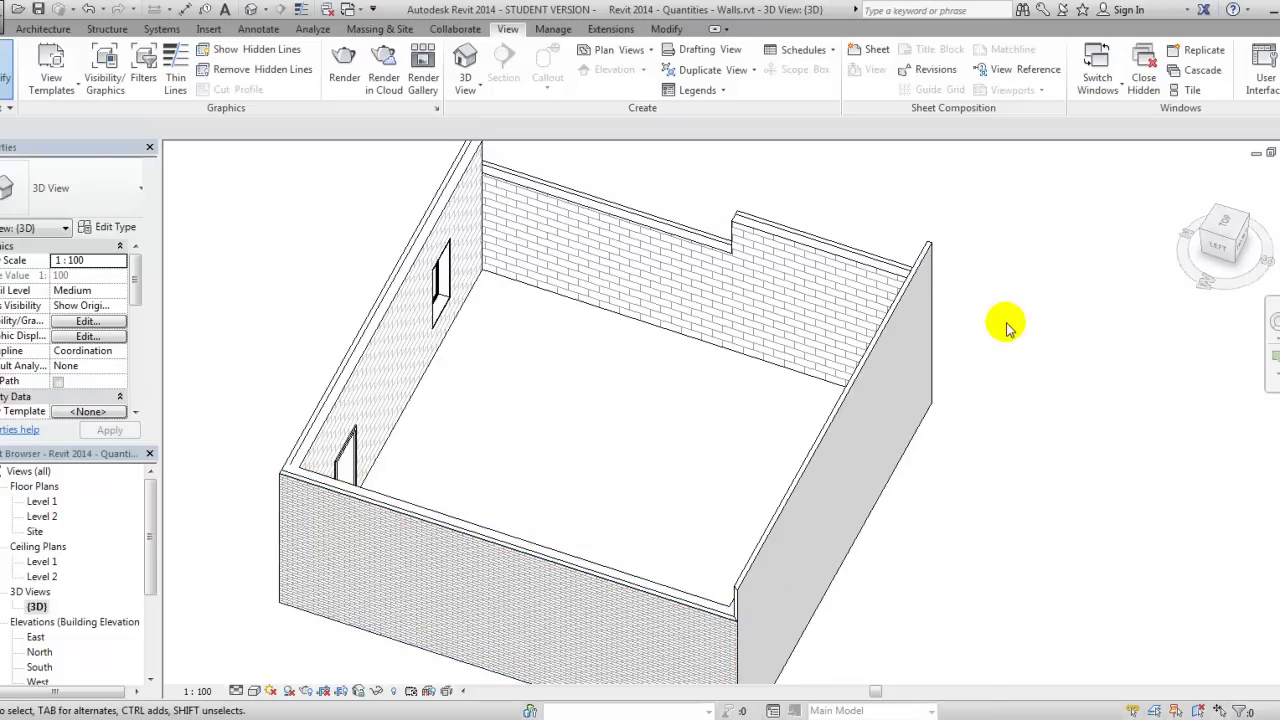
pyautogui.doubleClick(42, 503)
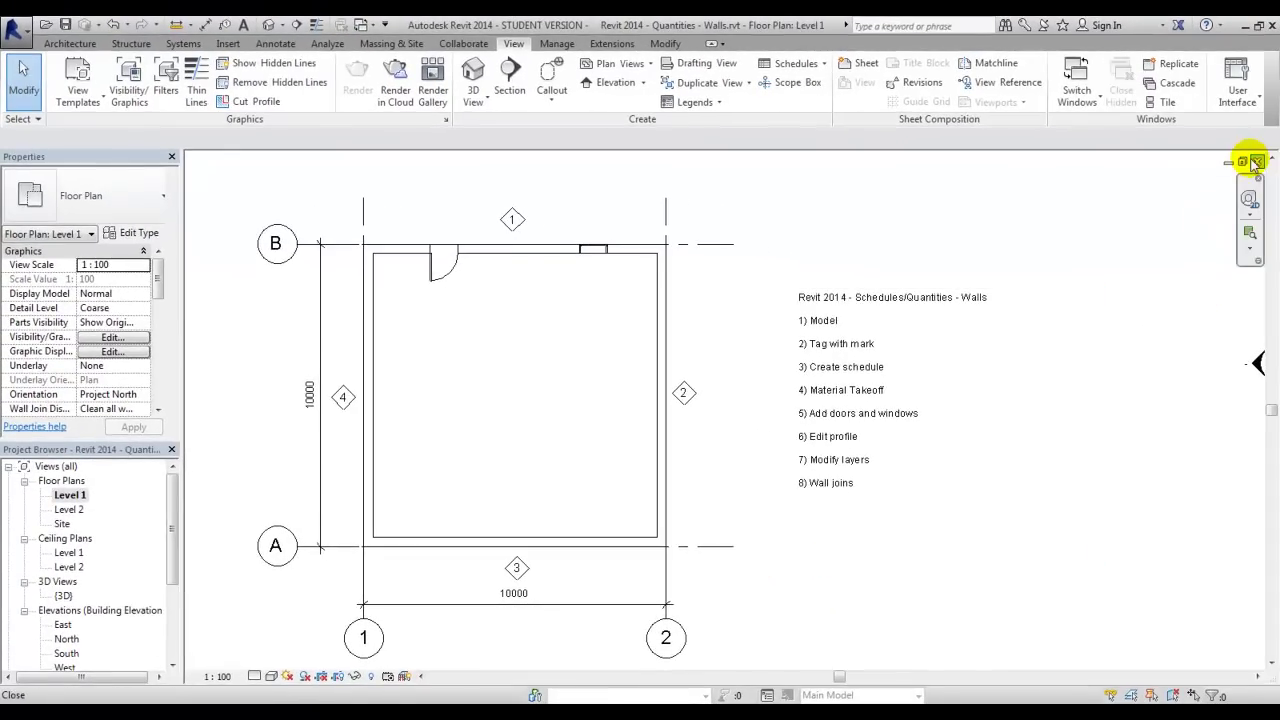
# Step: Close the Level 1 plan and create a new project from the DefaultMetric.rte template
pyautogui.click(1258, 165)
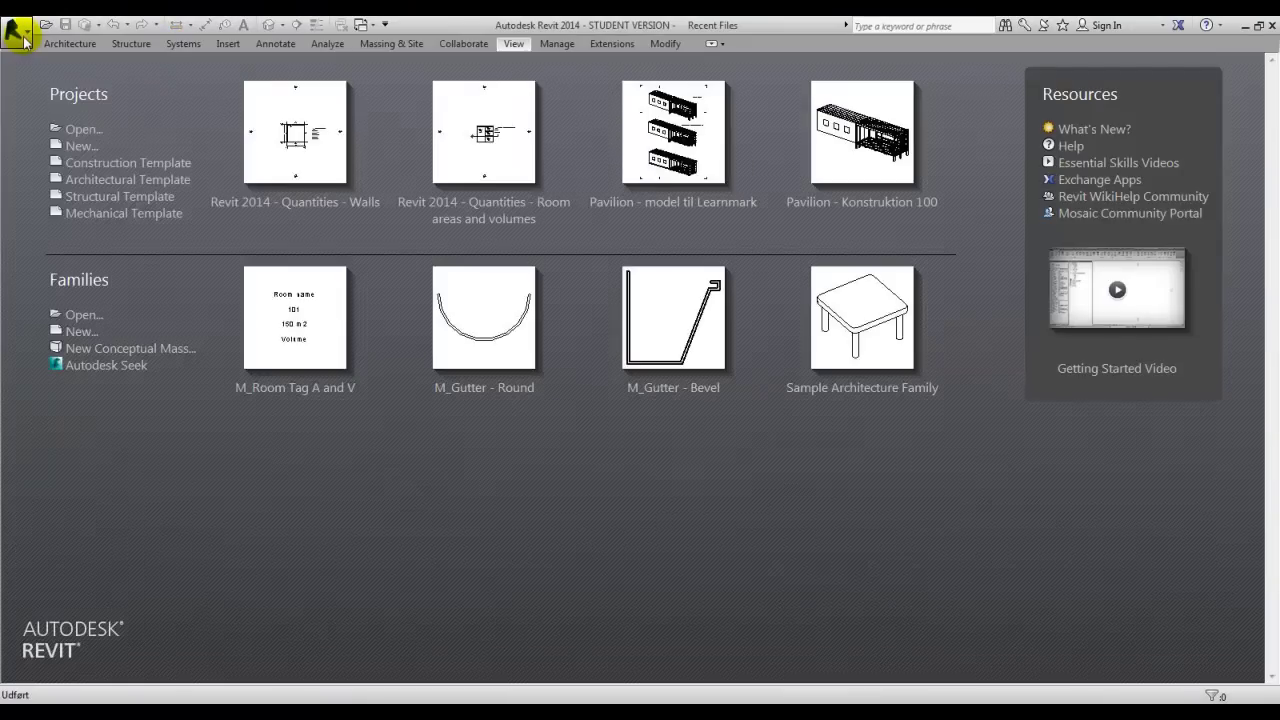
pyautogui.click(22, 36)
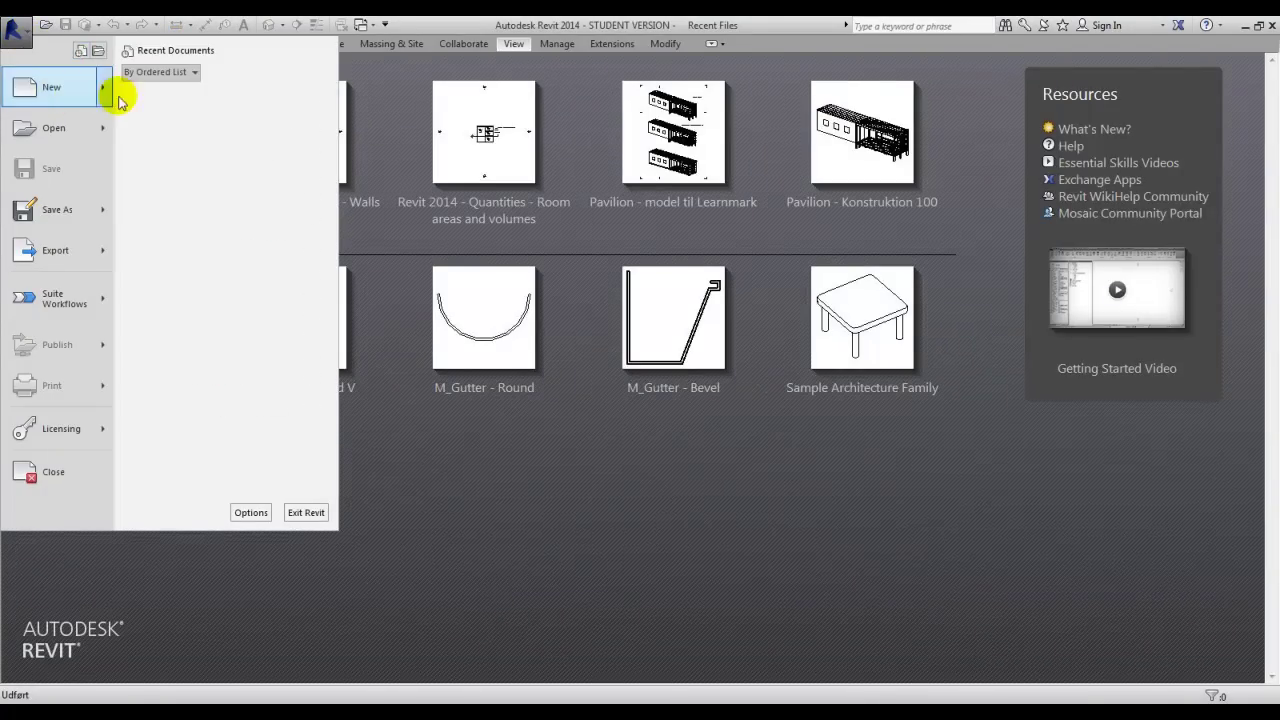
pyautogui.click(191, 100)
pyautogui.click(738, 334)
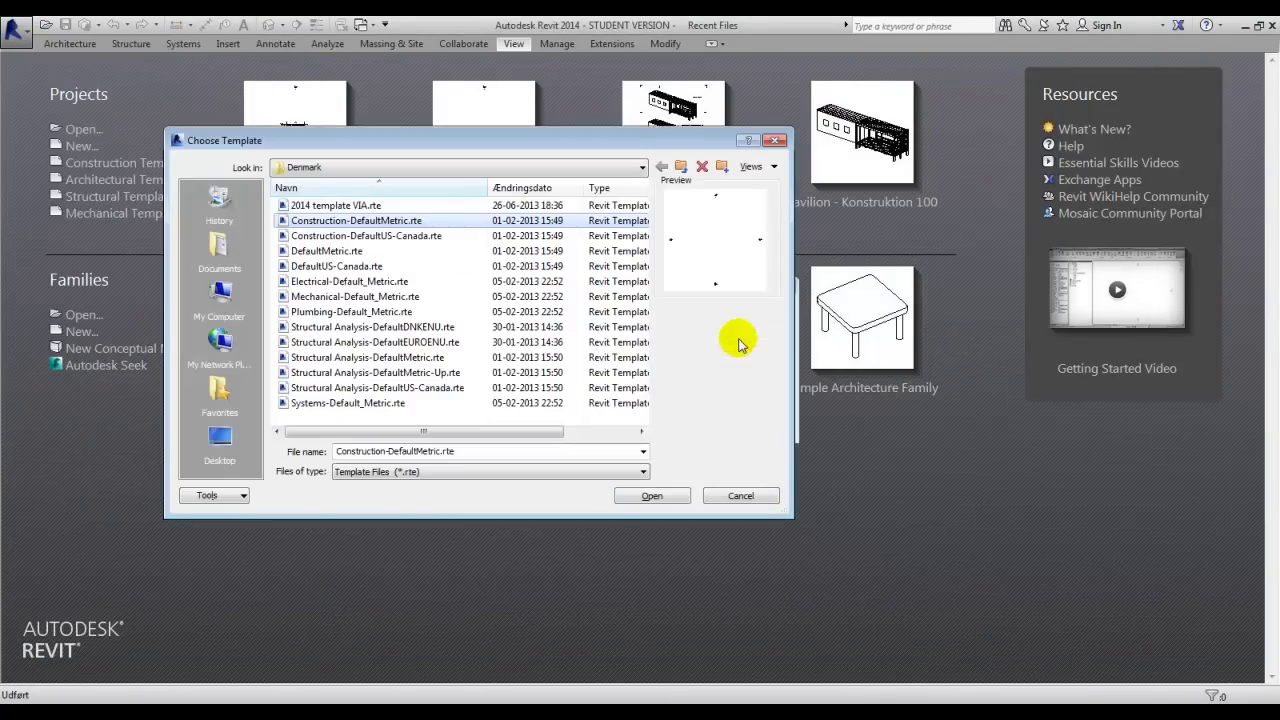
pyautogui.click(330, 251)
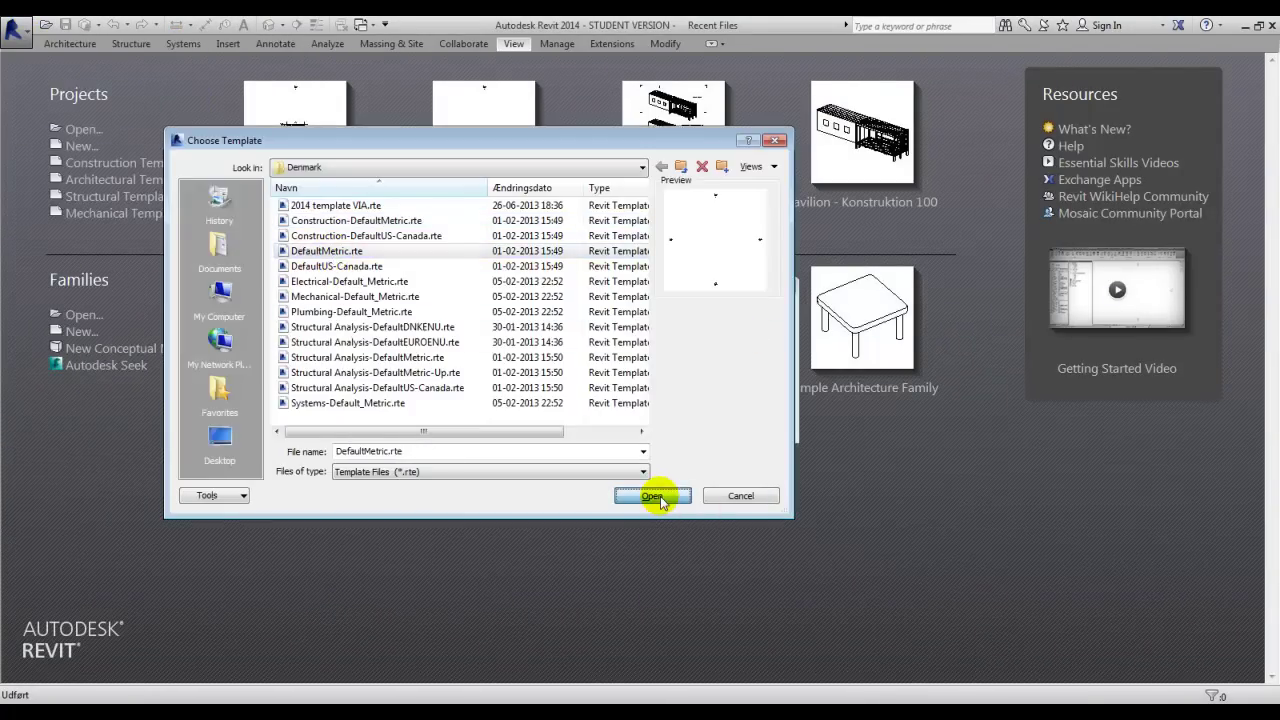
pyautogui.click(656, 496)
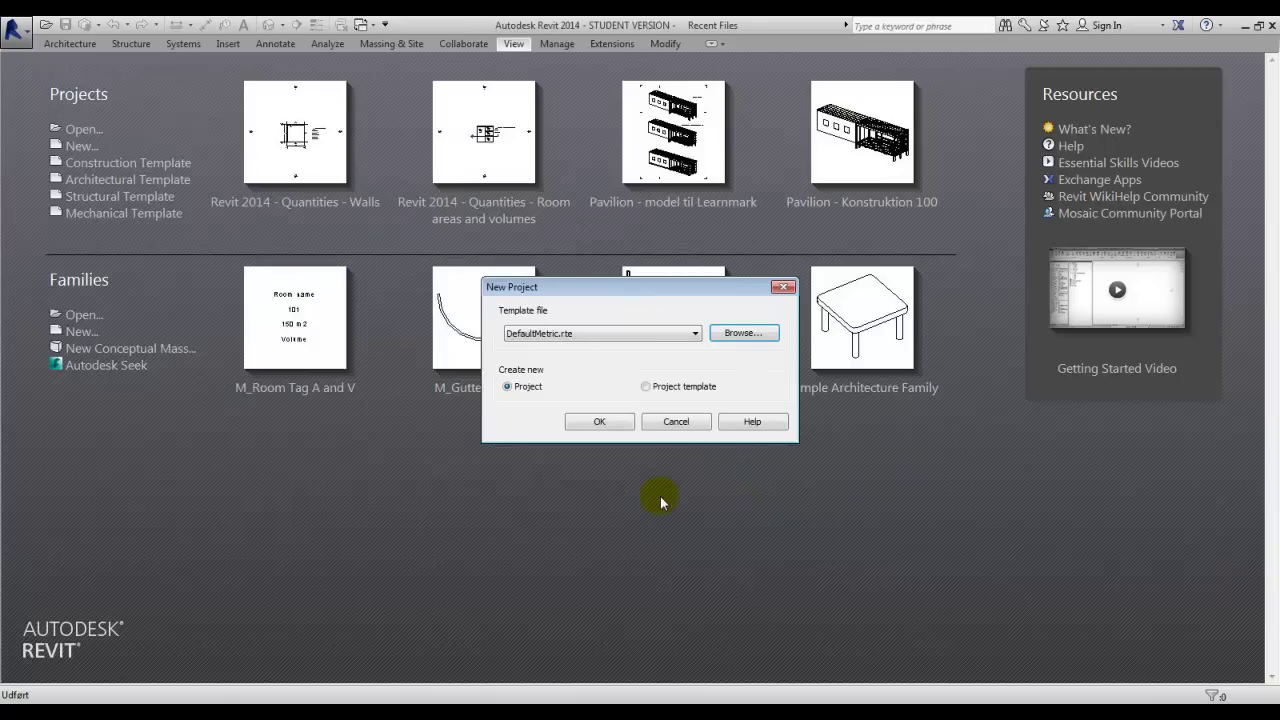
pyautogui.click(600, 421)
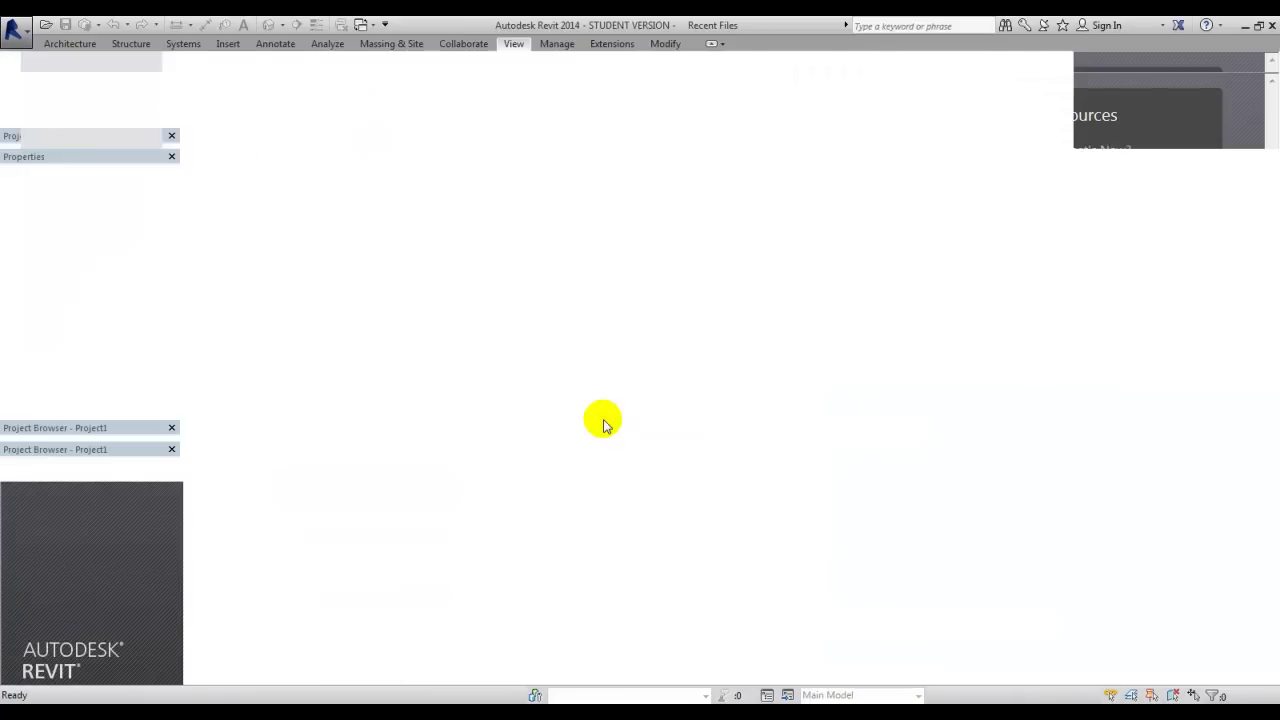
# Step: Draw a rectangle of Generic - 300mm architectural walls on Level 1
pyautogui.click(65, 95)
pyautogui.click(84, 137)
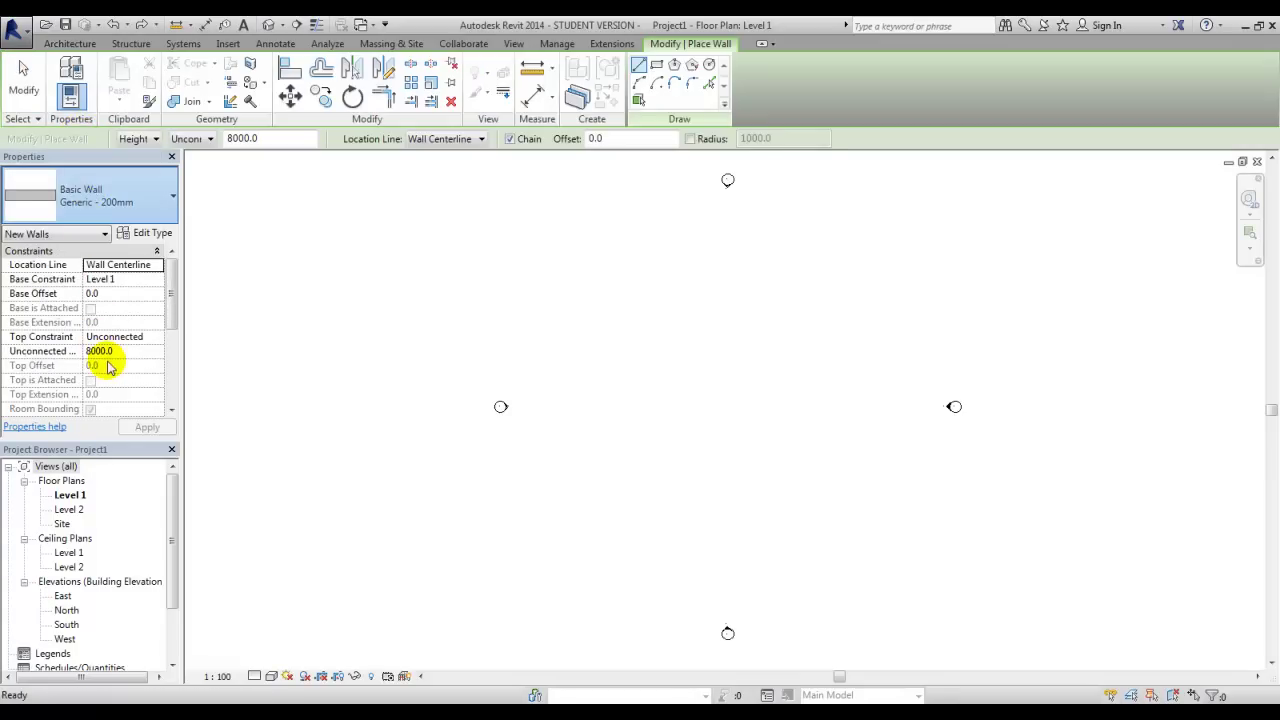
pyautogui.click(656, 65)
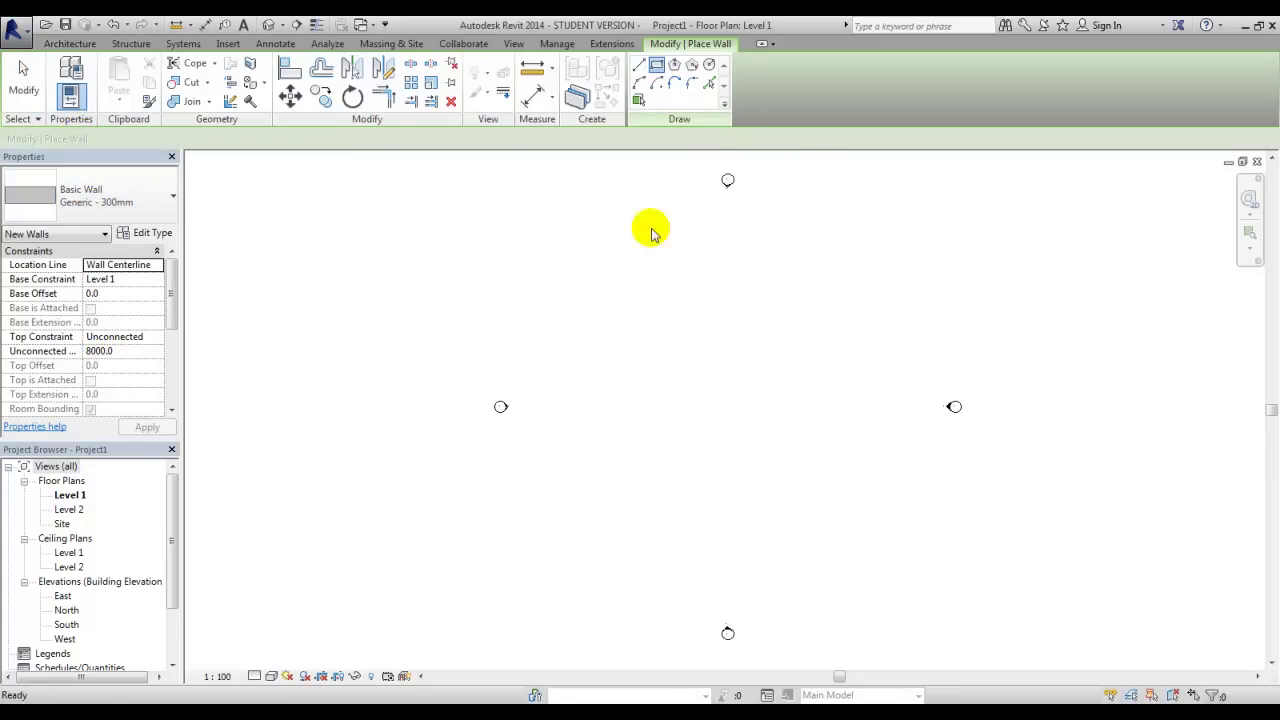
pyautogui.click(651, 355)
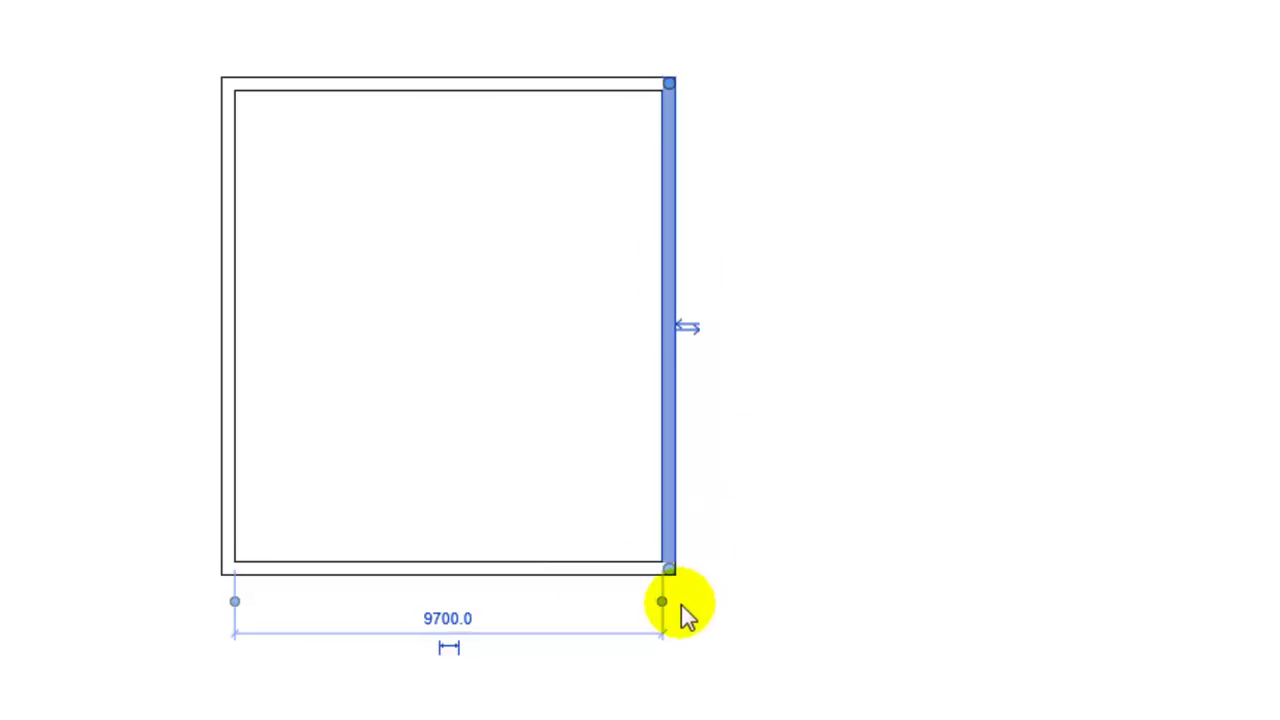
# Step: Set the overall width between the outer wall faces to 10000
pyautogui.click(662, 602)
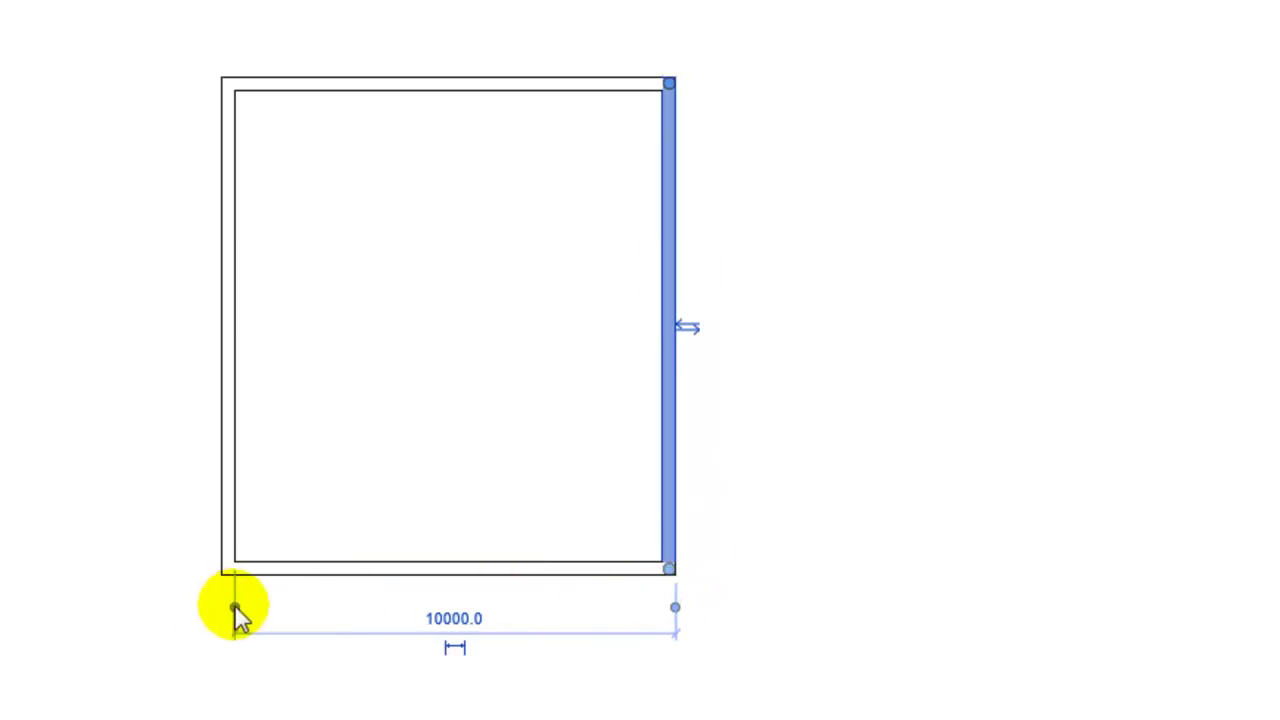
pyautogui.click(234, 604)
pyautogui.click(480, 620)
pyautogui.write('100')
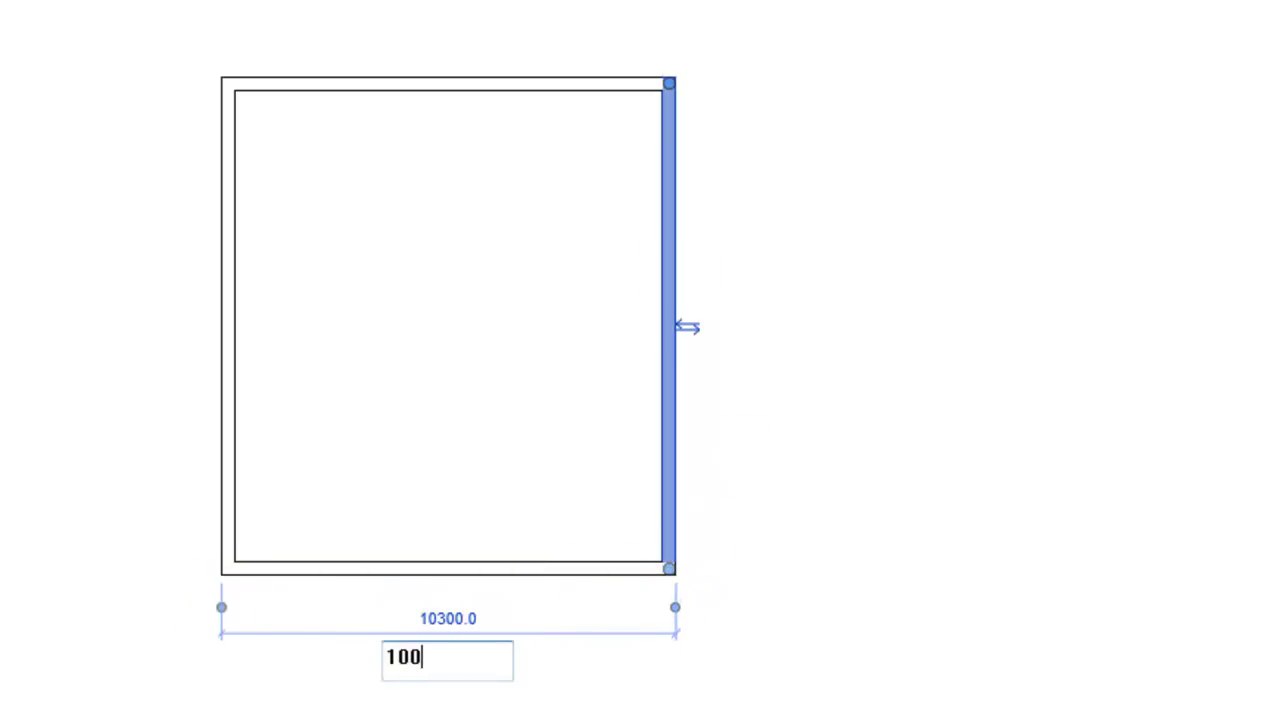
pyautogui.write('00')
pyautogui.press('Return')
pyautogui.press('Escape')
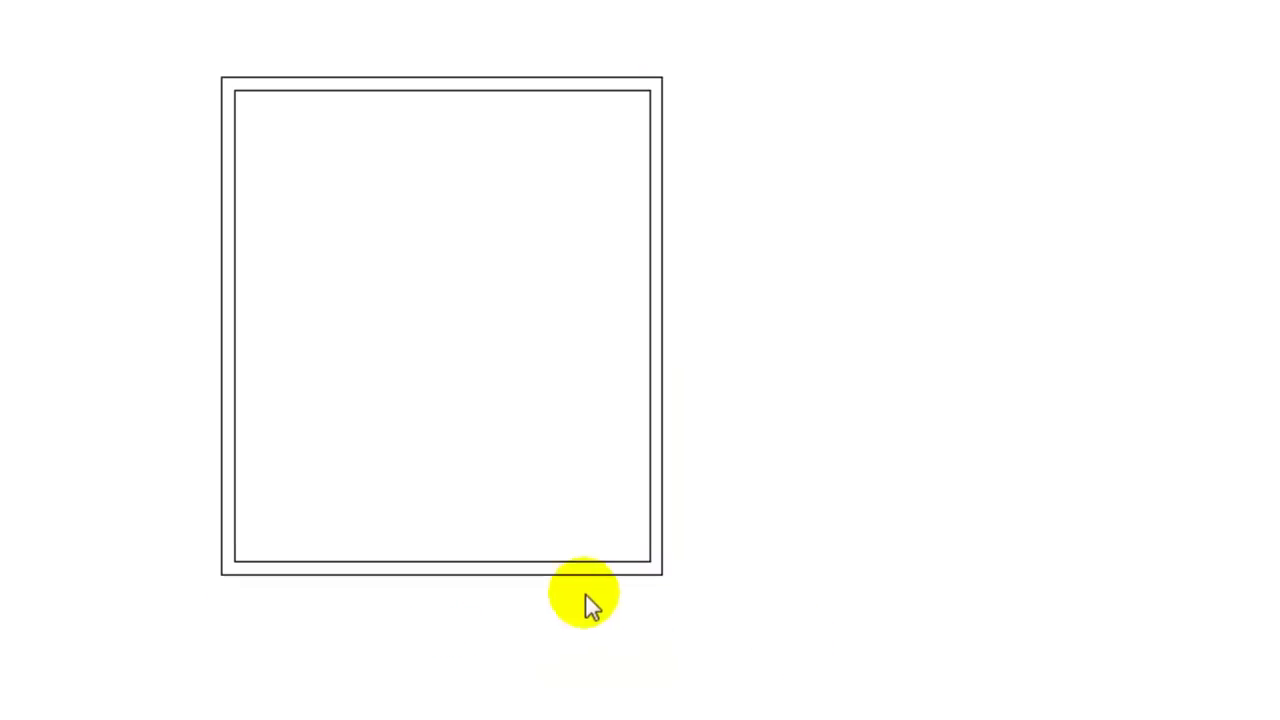
# Step: Set the overall depth of the wall square to 10000
pyautogui.click(589, 580)
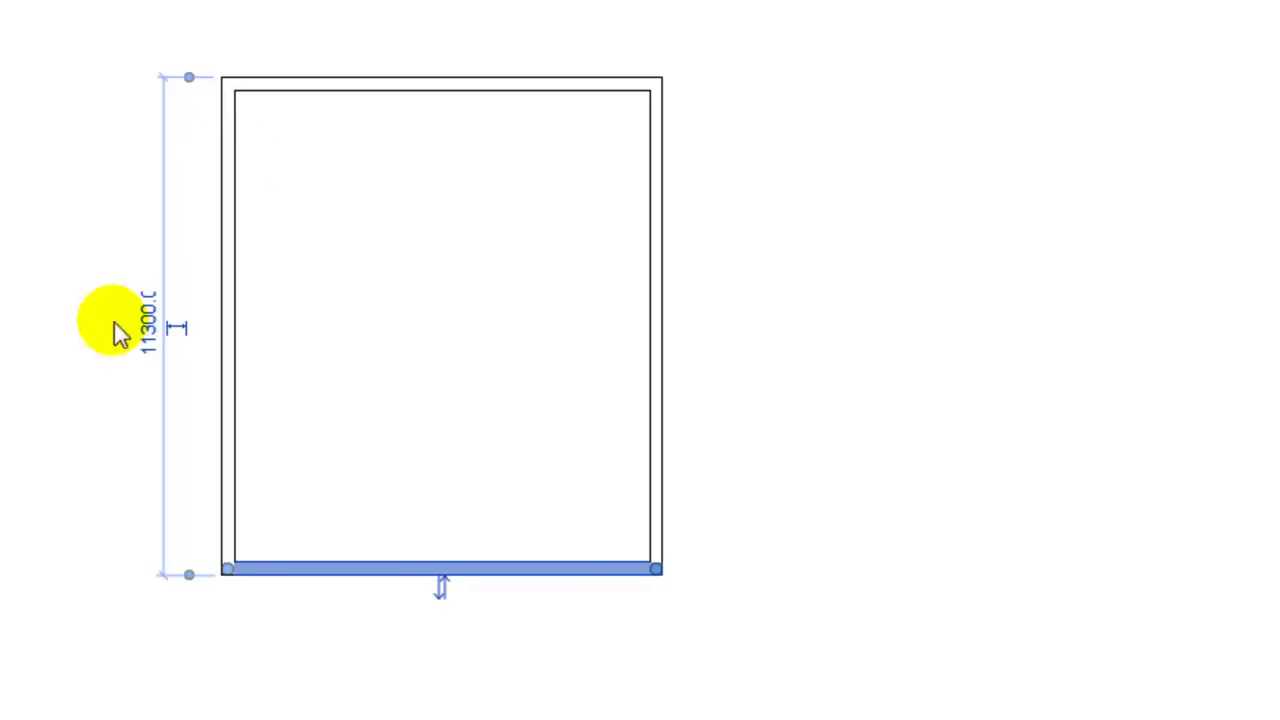
pyautogui.click(147, 323)
pyautogui.write('1000')
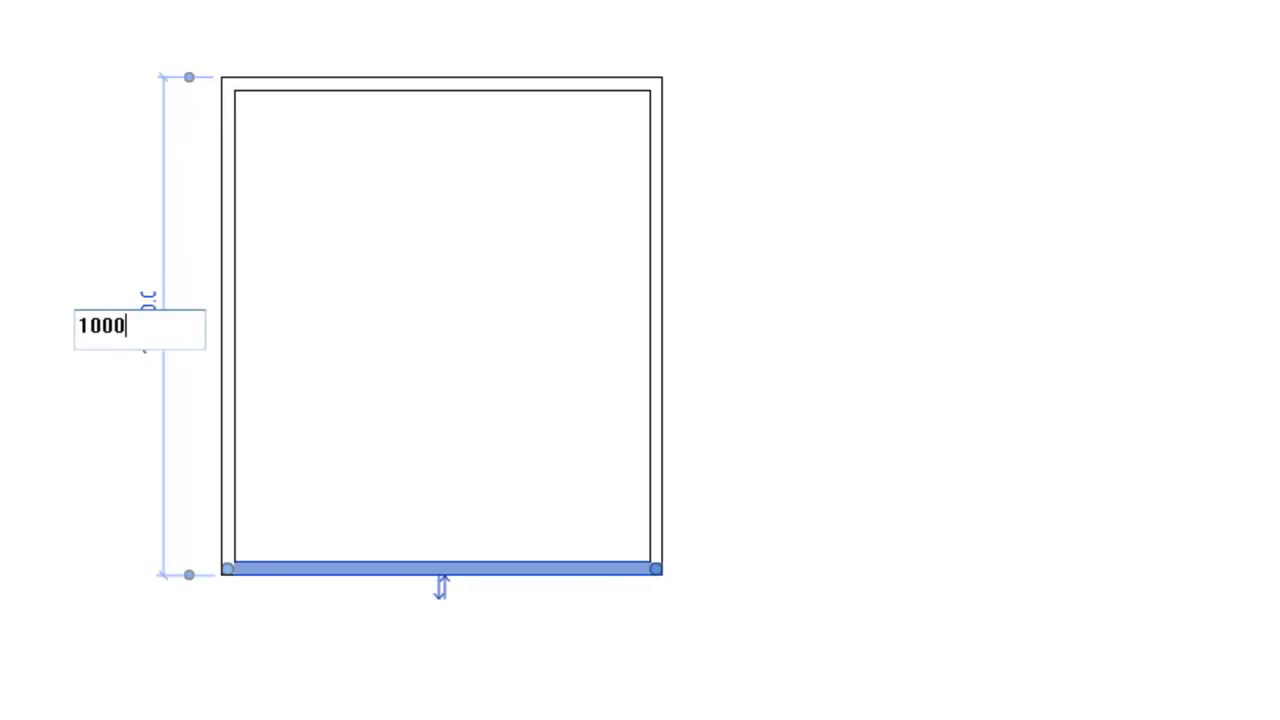
pyautogui.write('0')
pyautogui.press('Return')
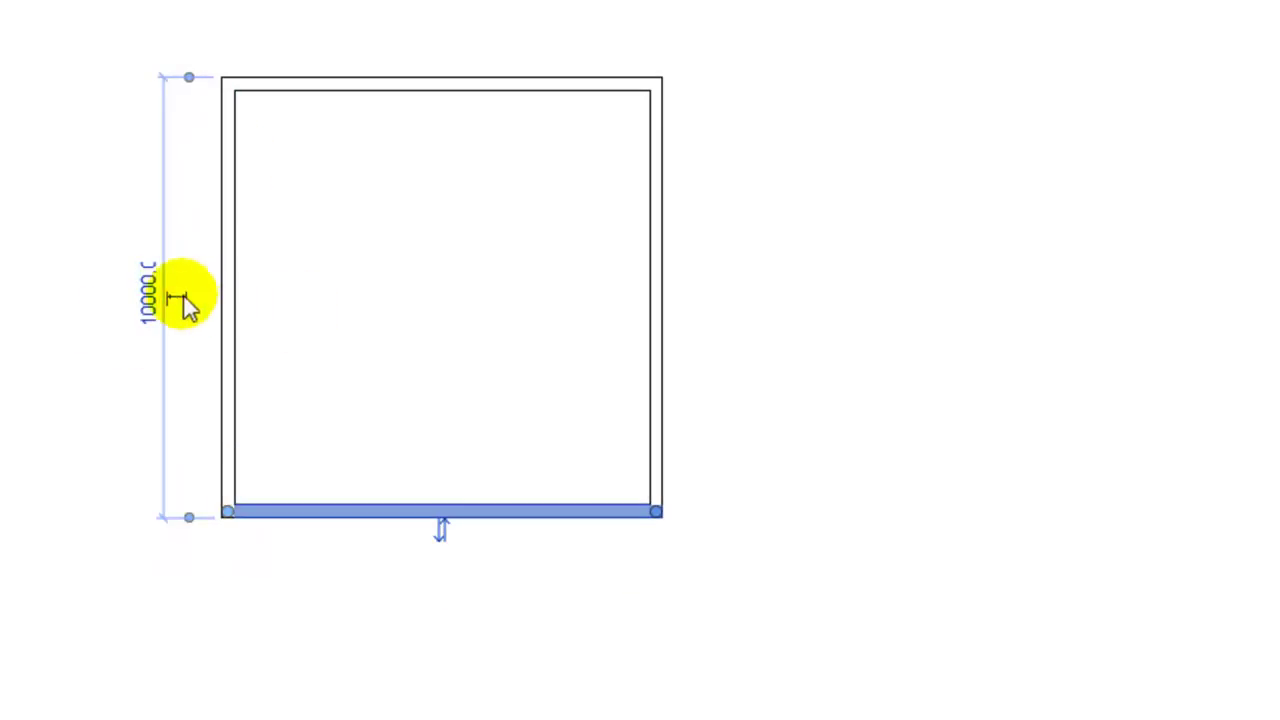
pyautogui.press('Escape')
pyautogui.click(662, 474)
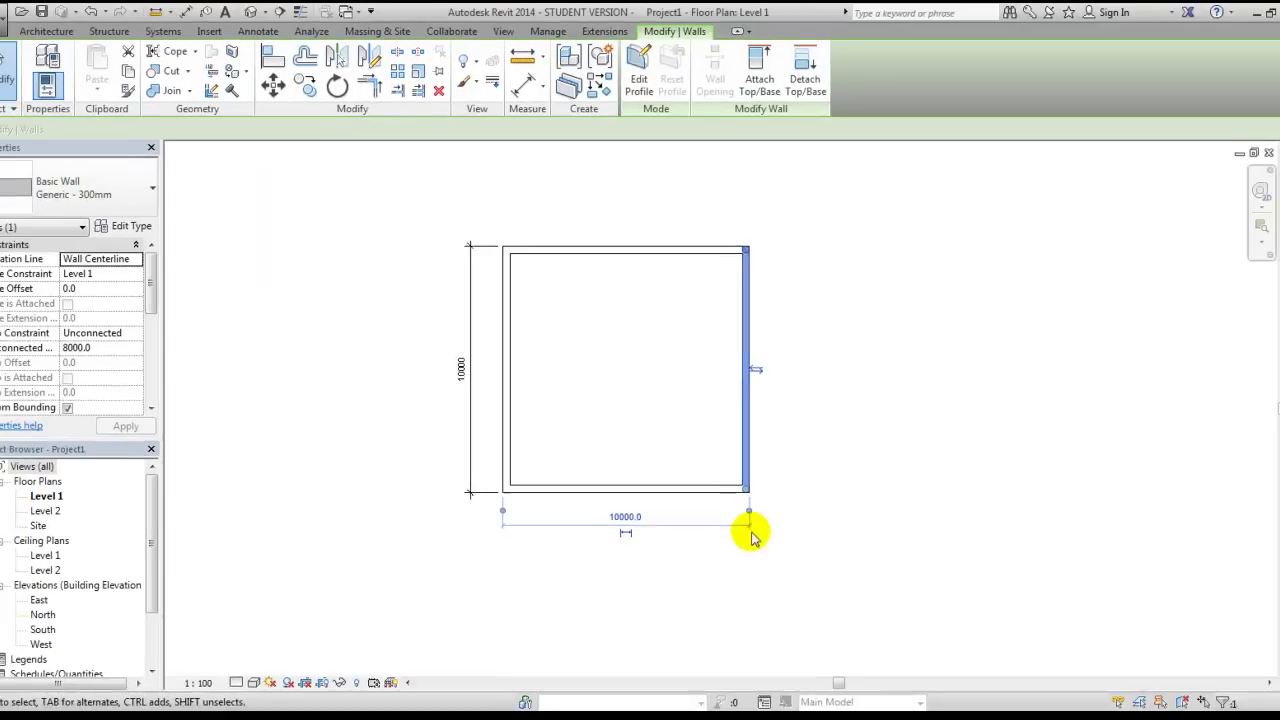
# Step: Draw vertical grid lines 1 and 2 along the left and right walls
pyautogui.press('Escape')
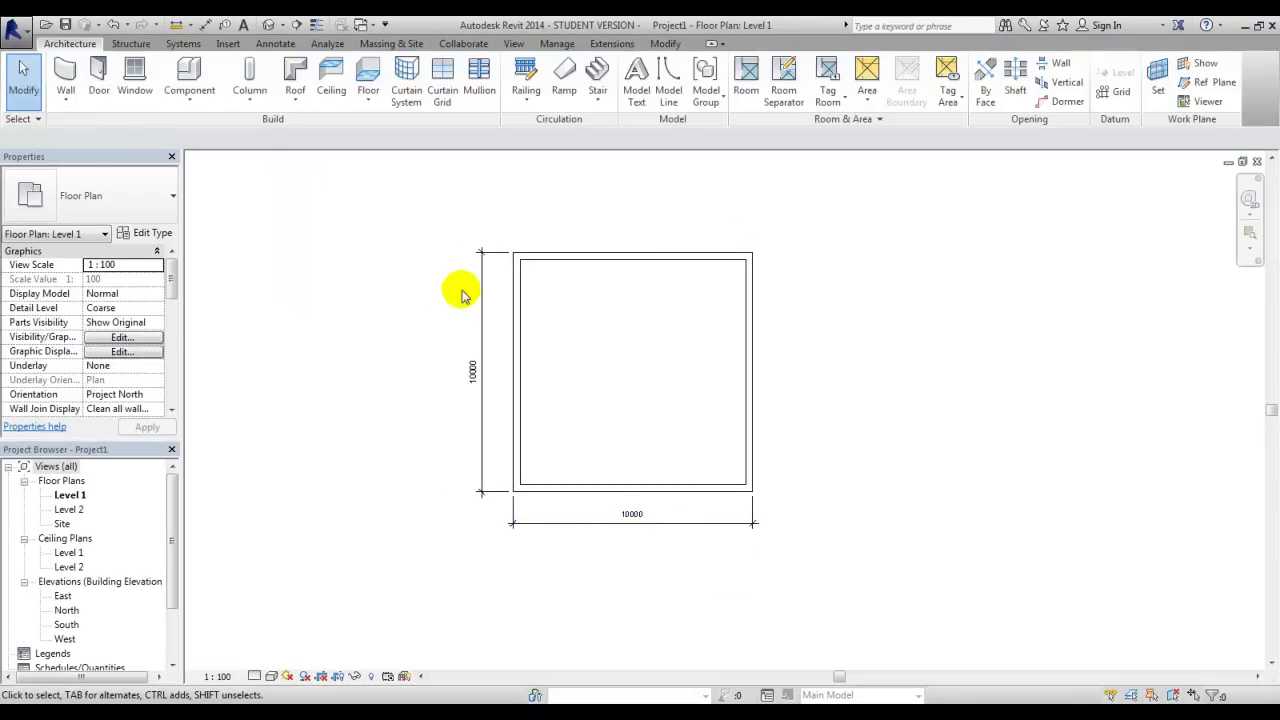
pyautogui.click(1114, 91)
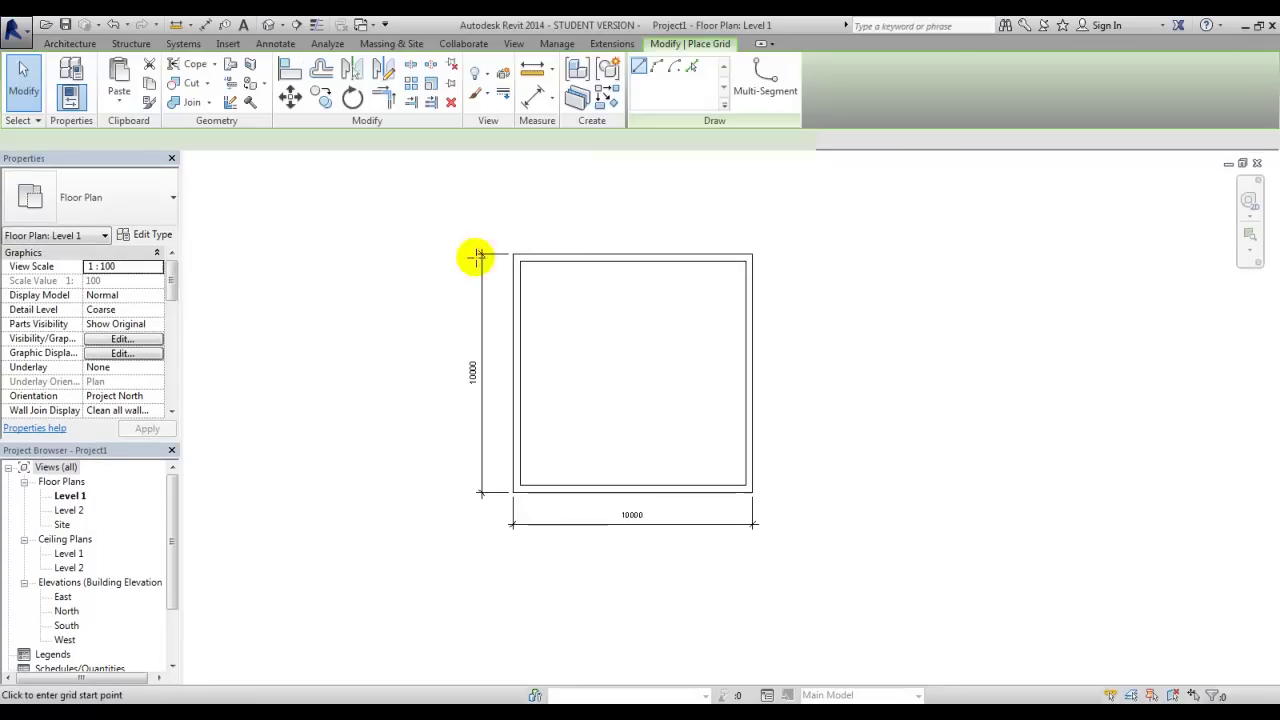
pyautogui.click(513, 255)
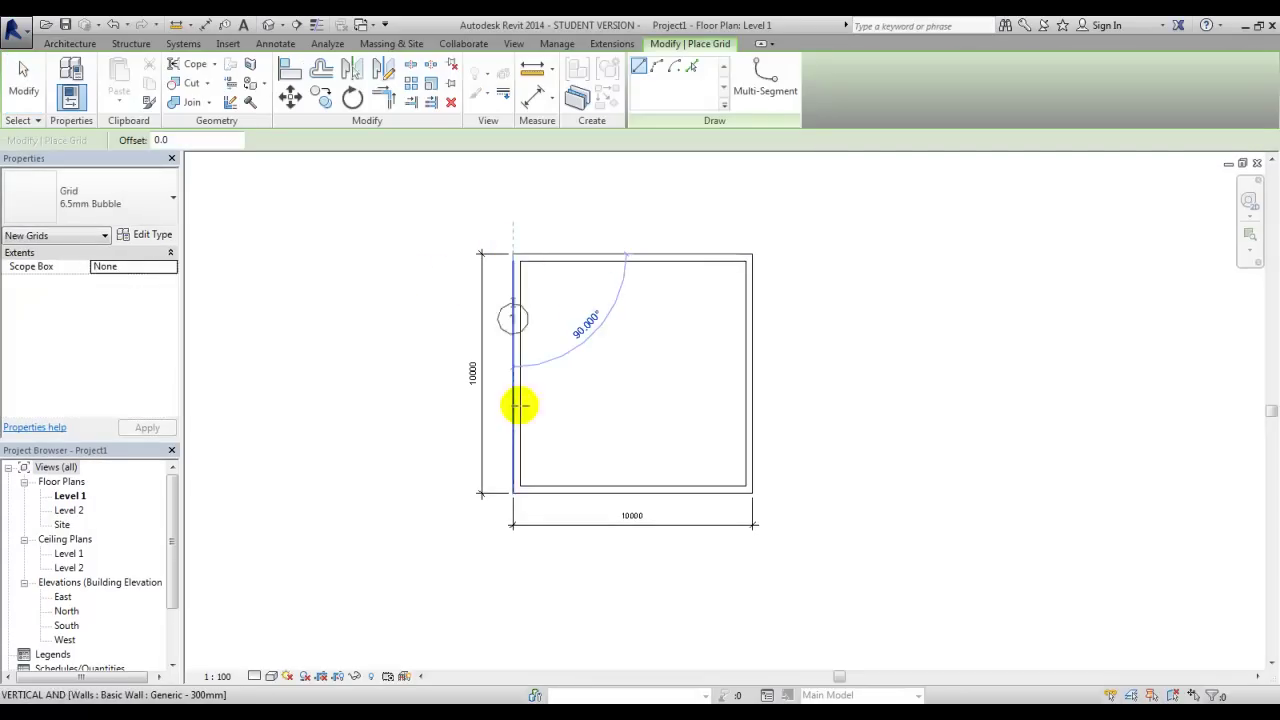
pyautogui.click(513, 569)
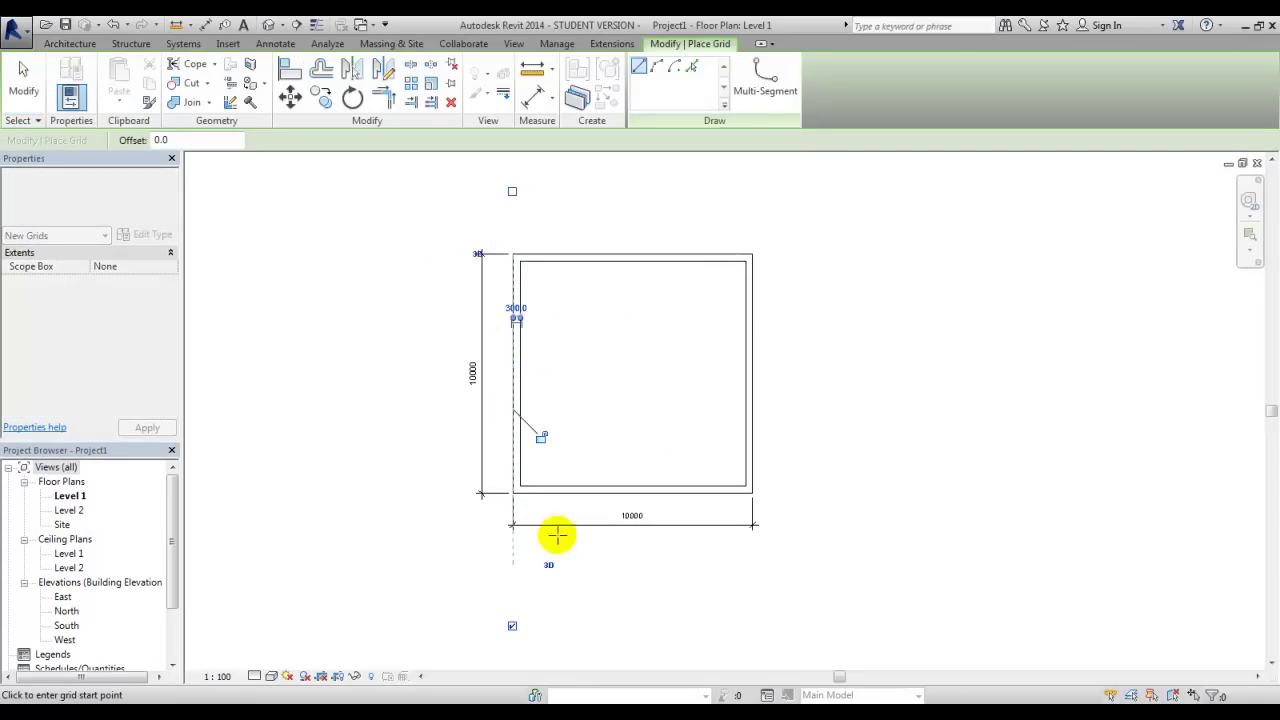
pyautogui.click(752, 254)
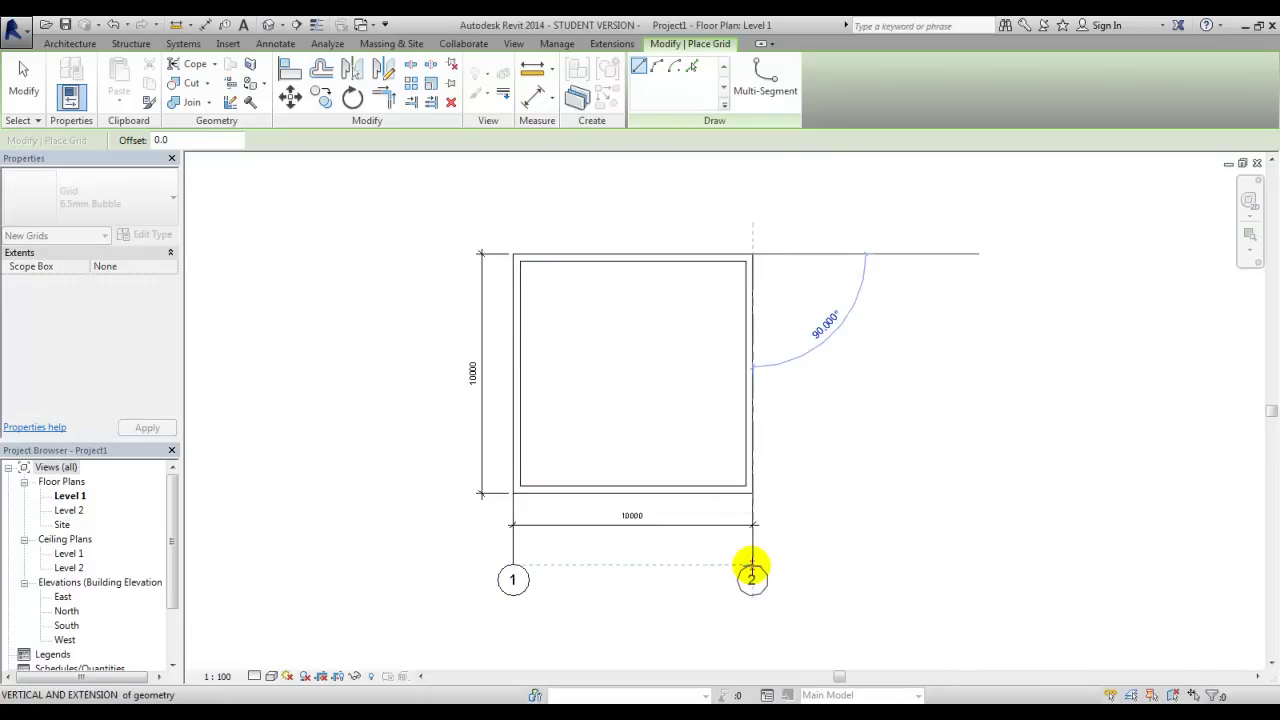
pyautogui.click(752, 567)
# Step: Draw a horizontal grid along the bottom wall and rename it A
pyautogui.click(752, 492)
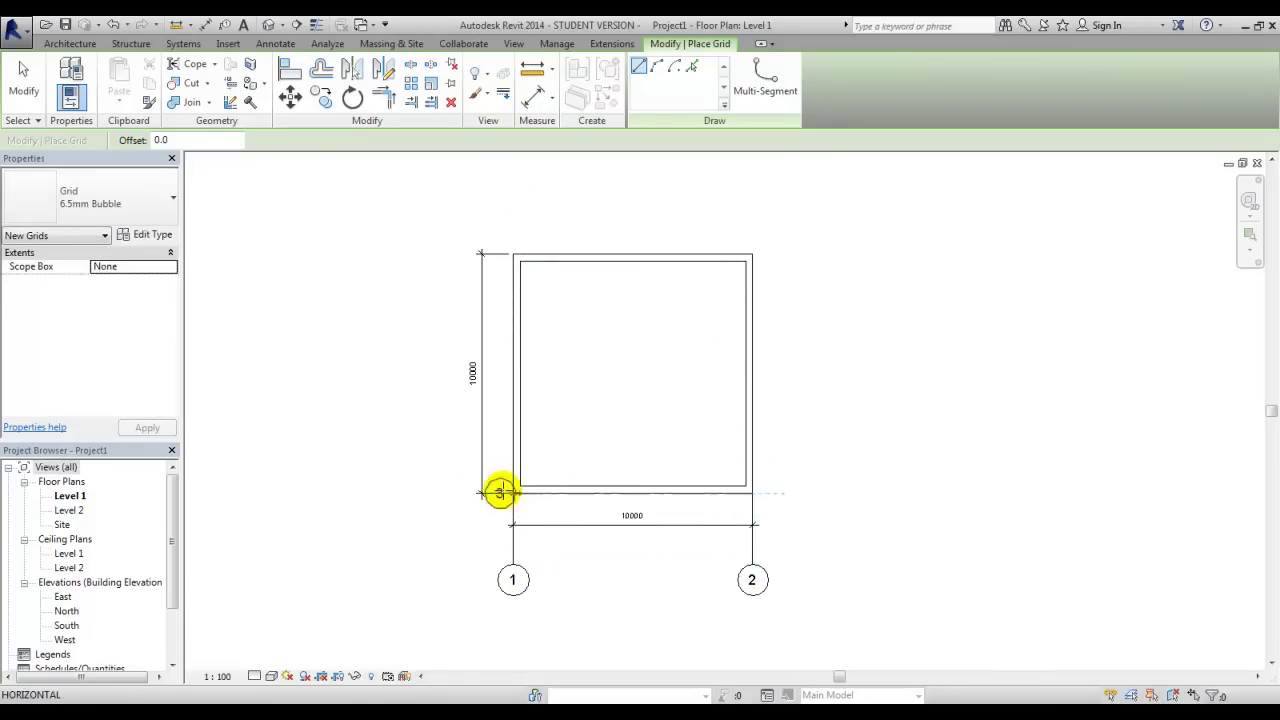
pyautogui.click(438, 492)
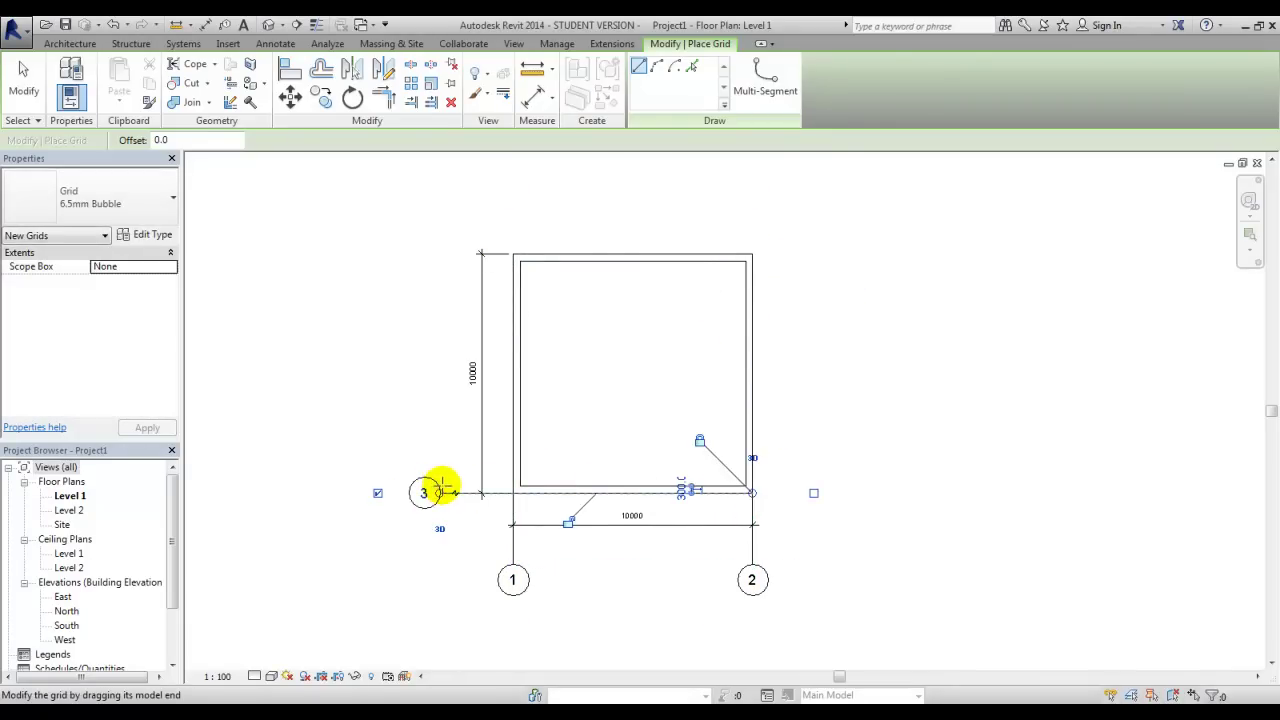
pyautogui.press('Escape')
pyautogui.press('Escape')
pyautogui.click(424, 492)
pyautogui.click(427, 494)
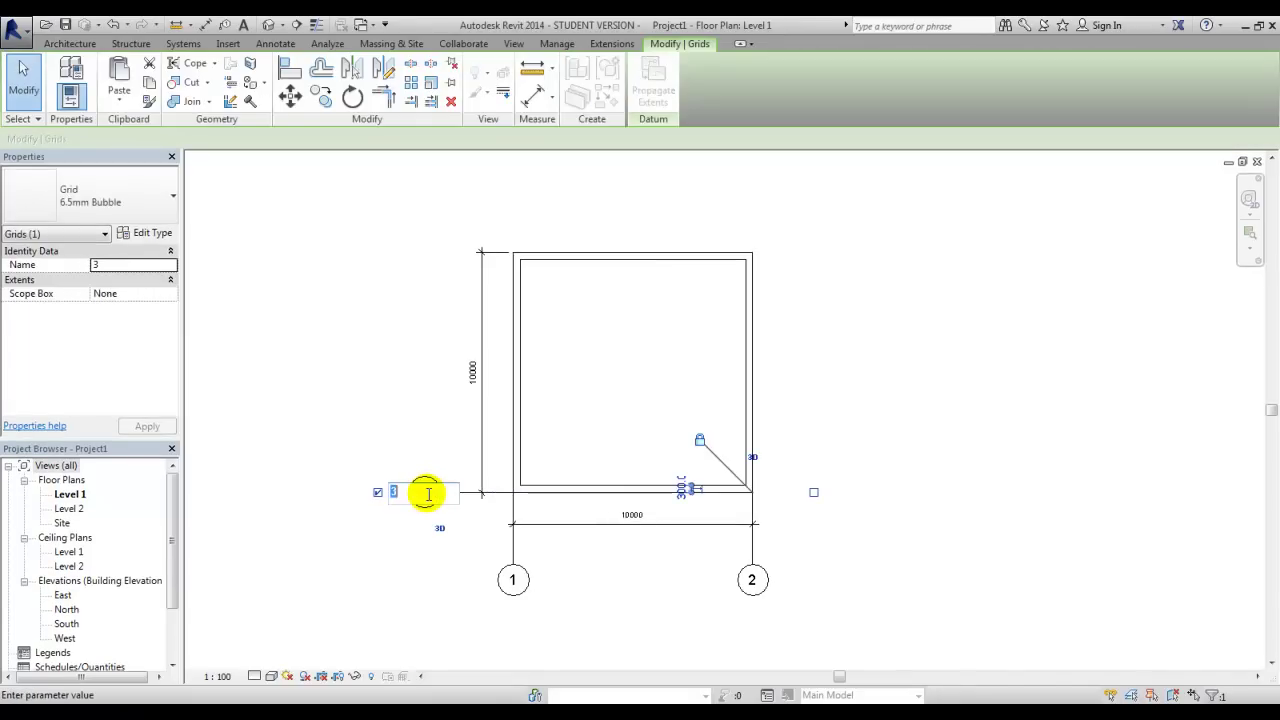
pyautogui.press('Return')
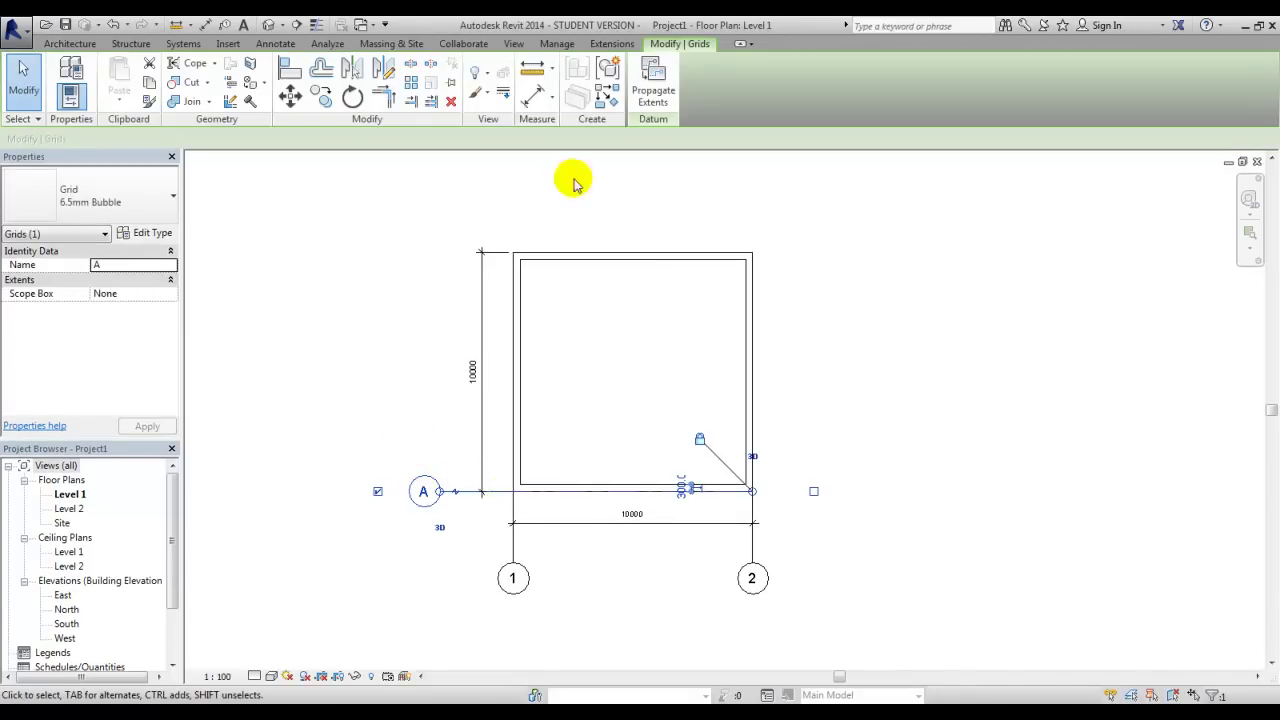
# Step: Copy grid A up to the top wall to create grid B
pyautogui.click(322, 96)
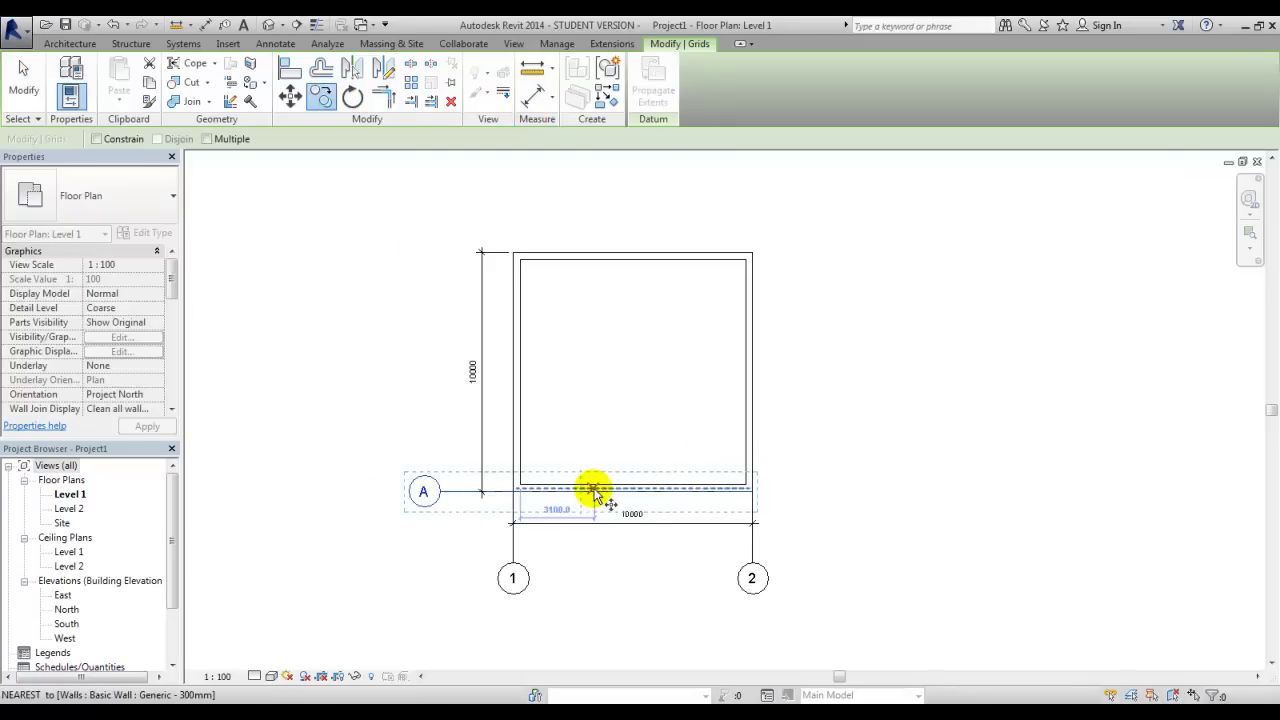
pyautogui.click(588, 491)
pyautogui.click(586, 251)
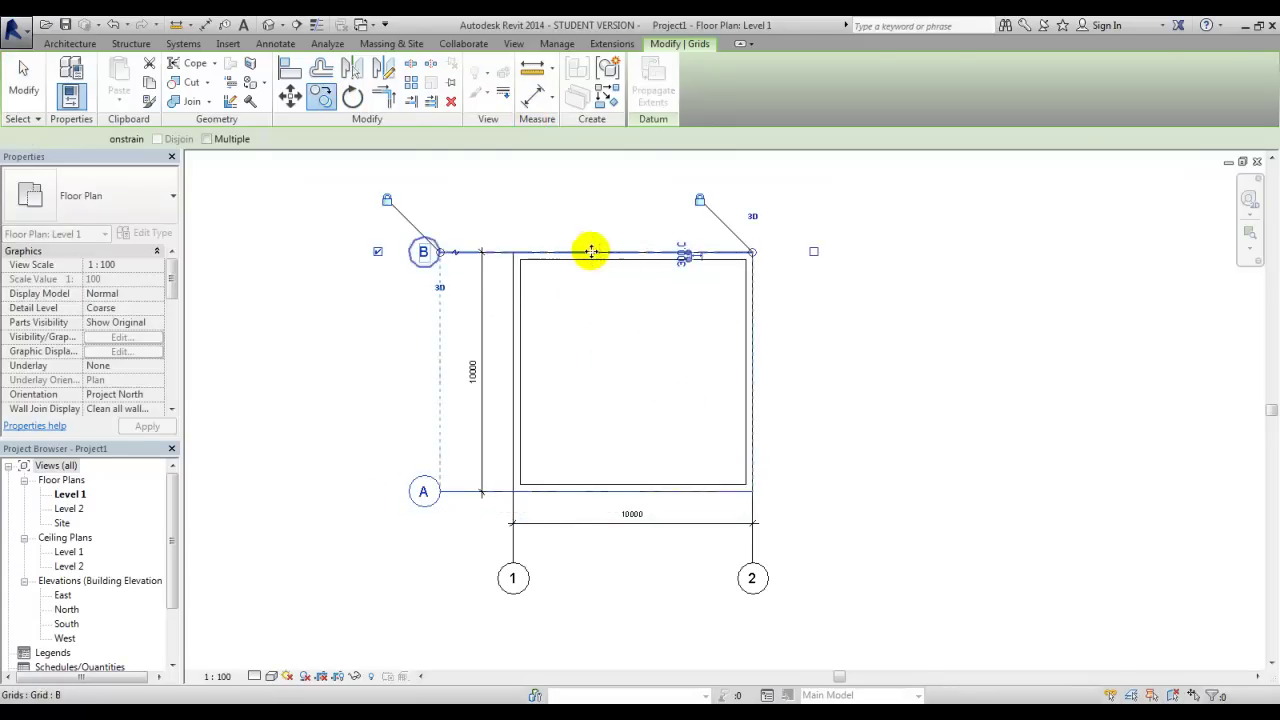
pyautogui.click(877, 317)
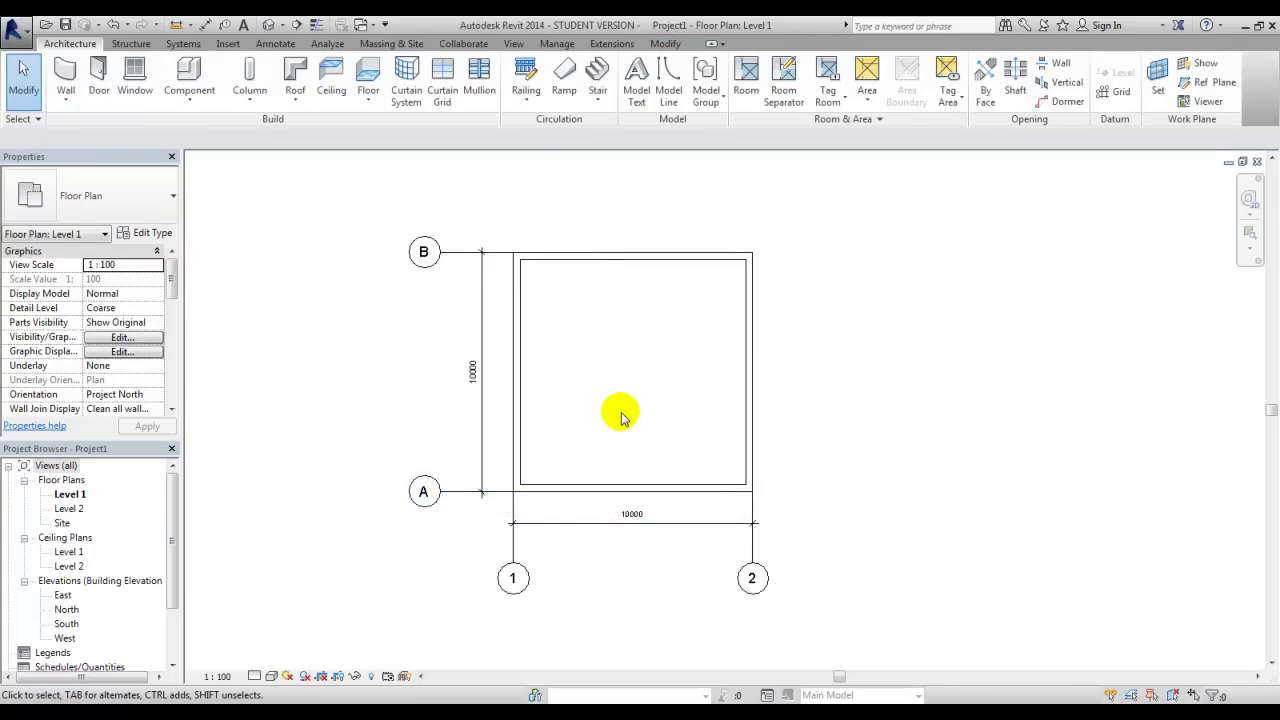
# Step: Tag all untagged walls in the view with M_Wall Tag : 12mm using Tag All
pyautogui.scroll(1, 620, 417)
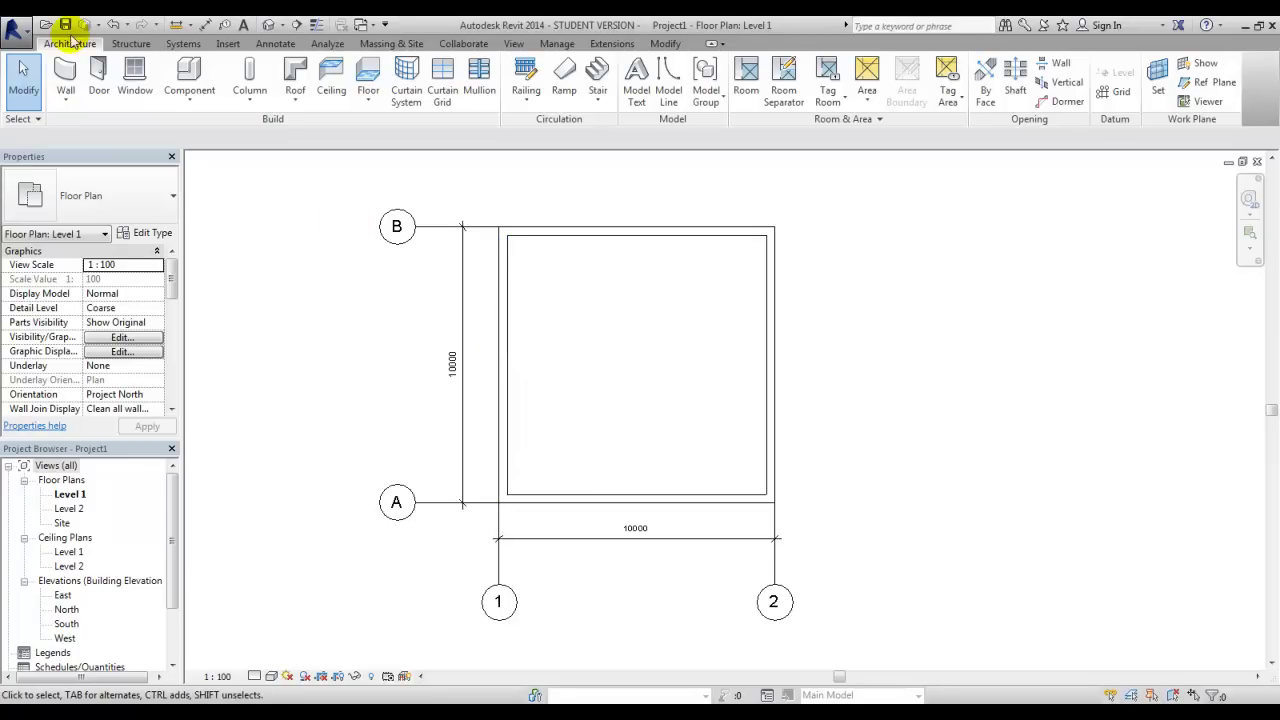
pyautogui.click(274, 43)
pyautogui.click(653, 90)
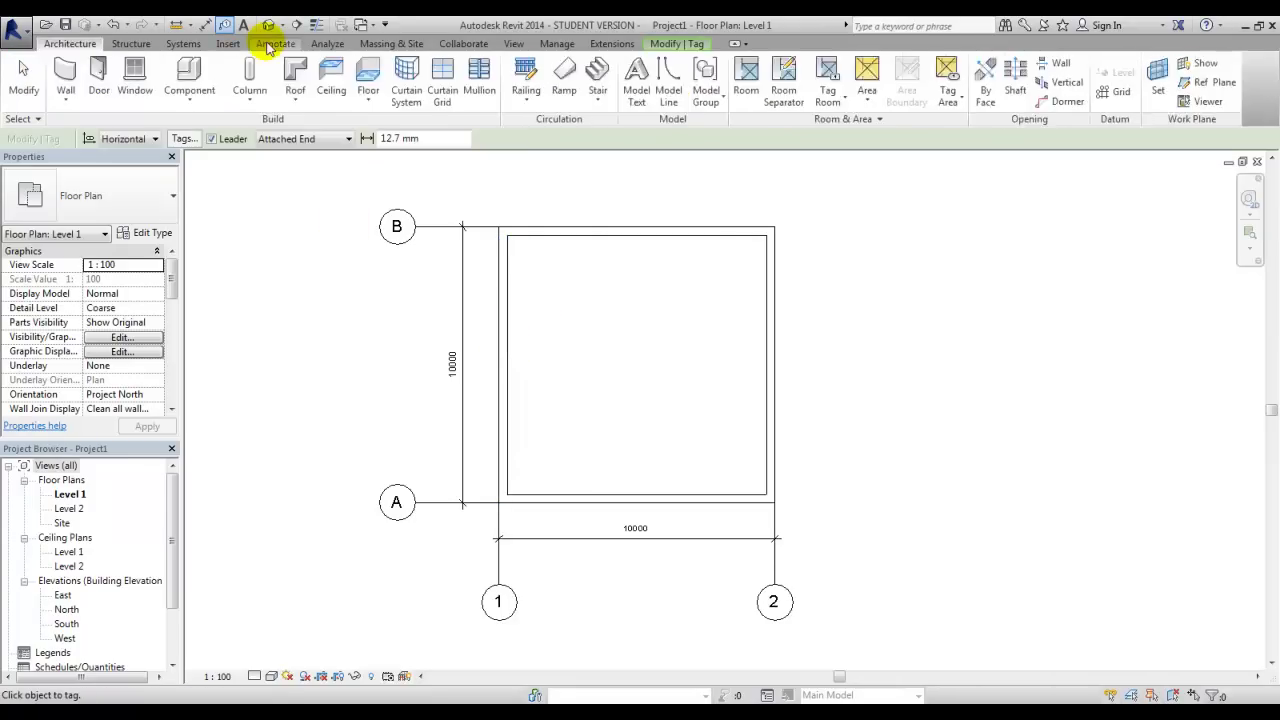
pyautogui.scroll(-2, 768, 340)
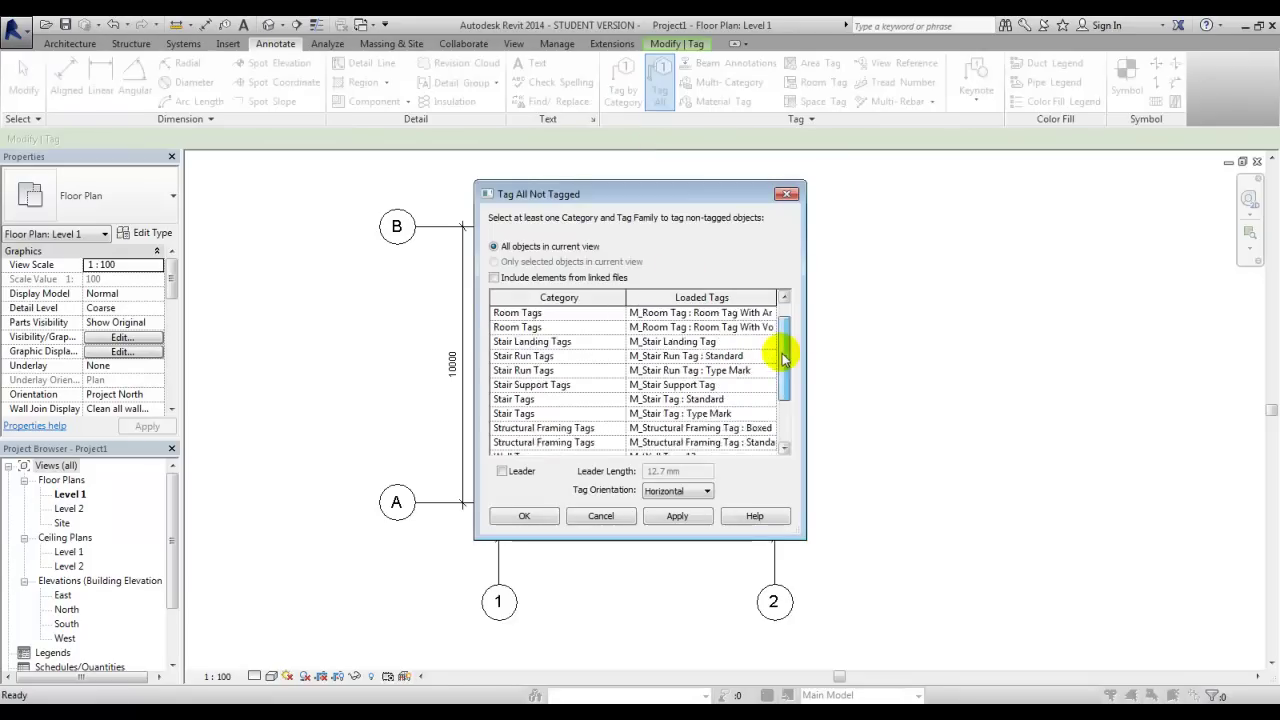
pyautogui.click(507, 400)
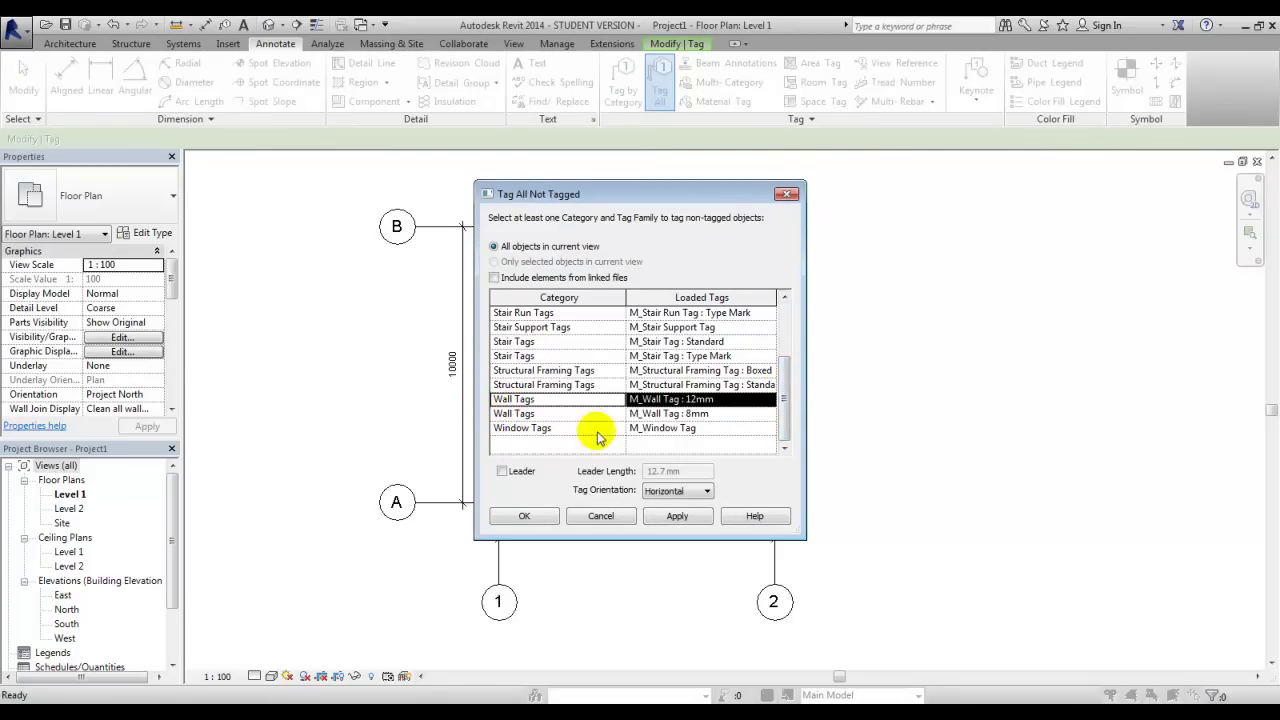
pyautogui.click(533, 516)
# Step: Reposition the right, top and left wall tags clear of their walls
pyautogui.scroll(1, 676, 568)
pyautogui.scroll(-1, 676, 568)
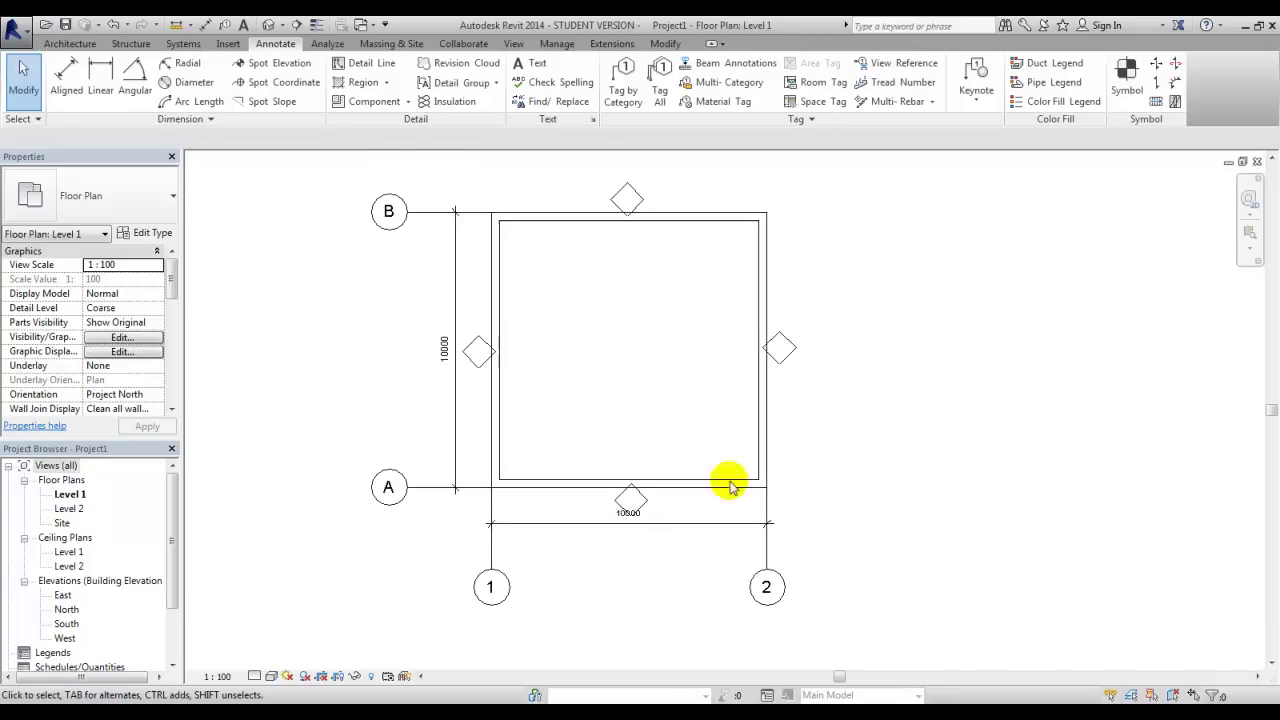
pyautogui.moveTo(790, 352); pyautogui.dragTo(789, 368)
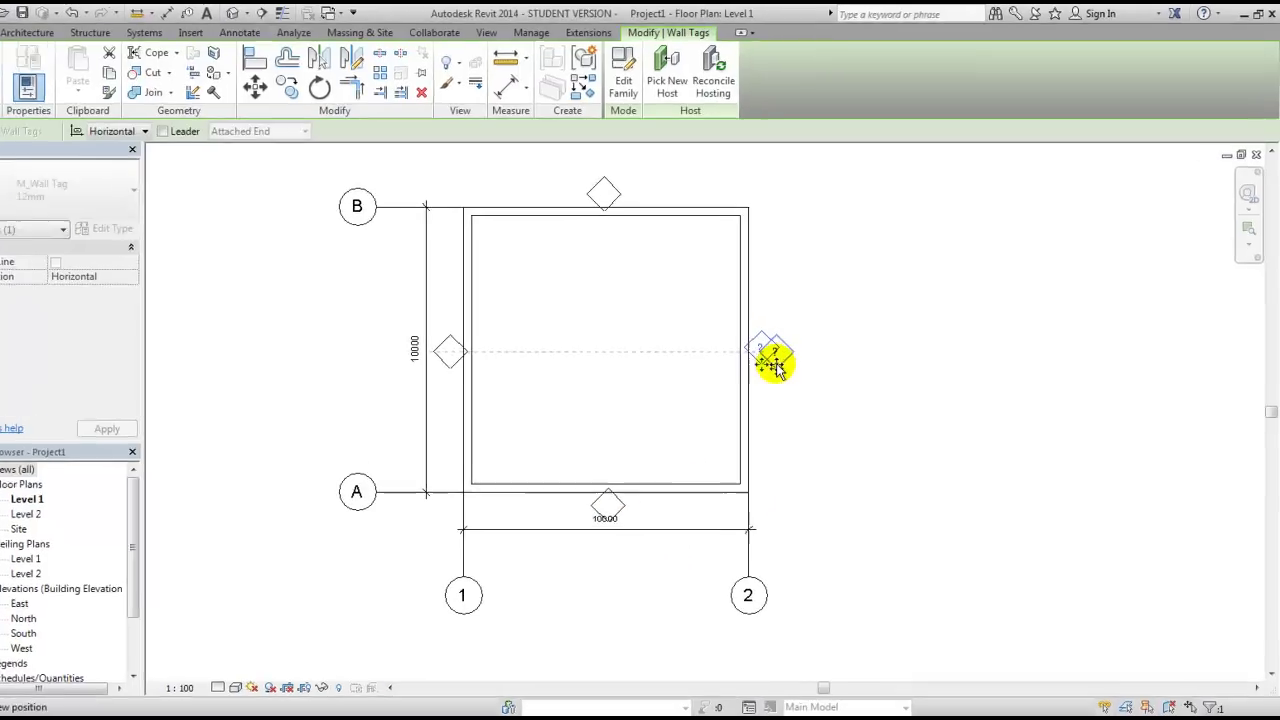
pyautogui.press('Escape')
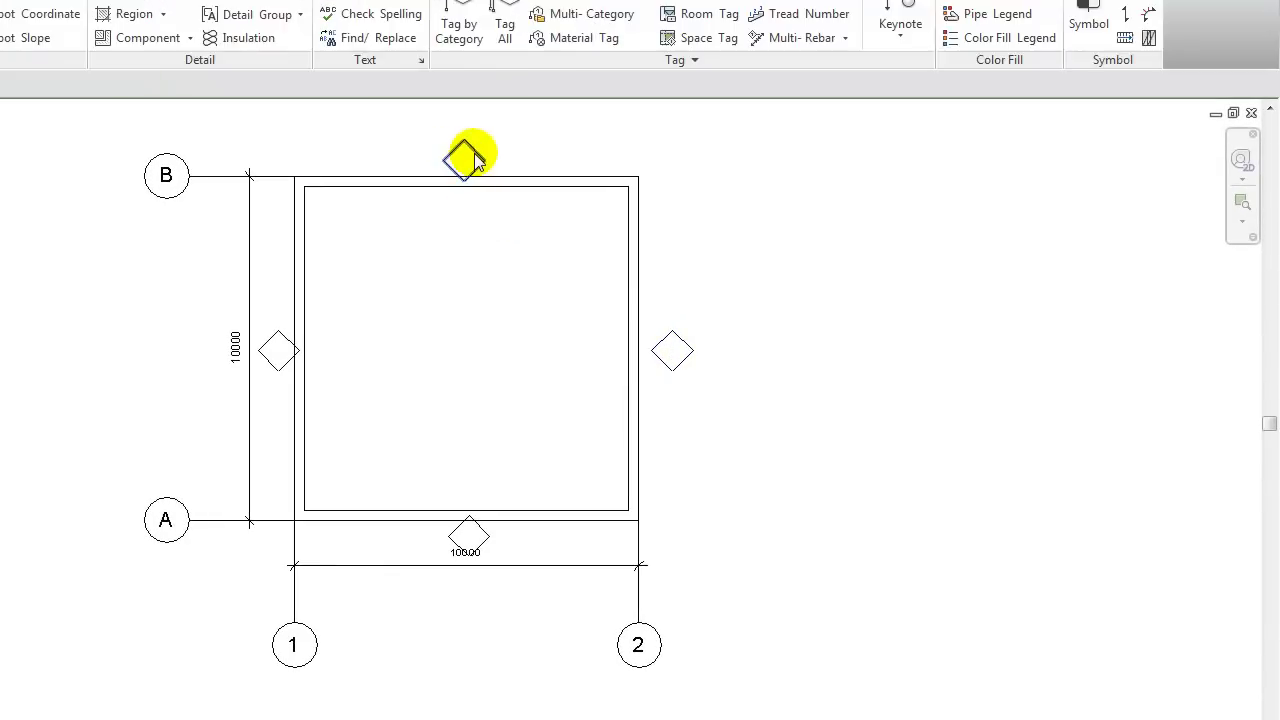
pyautogui.moveTo(475, 160)
pyautogui.mouseDown()
pyautogui.moveTo(460, 177)
pyautogui.moveTo(462, 150)
pyautogui.mouseUp()
pyautogui.press('Escape')
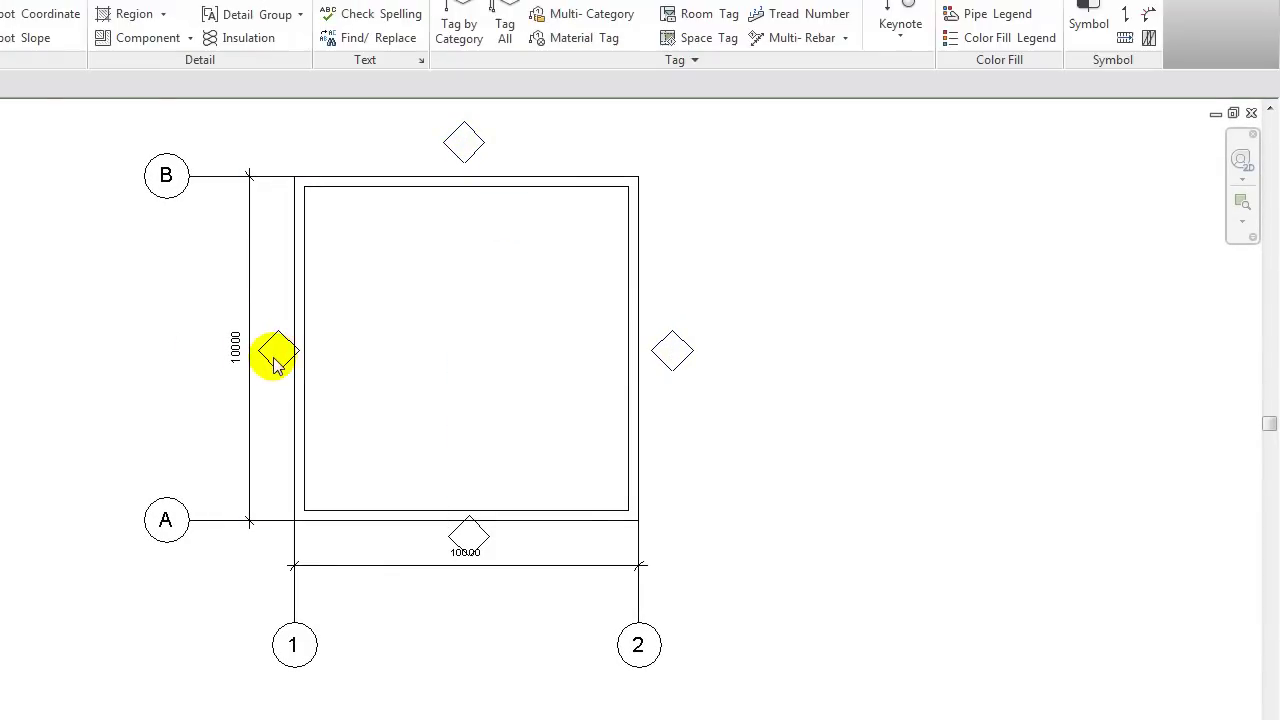
pyautogui.moveTo(274, 356)
pyautogui.mouseDown()
pyautogui.moveTo(279, 373)
pyautogui.moveTo(254, 372)
pyautogui.mouseUp()
# Step: Move the left and bottom 10000 dimensions outward and the bottom wall tag below its wall
pyautogui.click(249, 430)
pyautogui.moveTo(249, 434); pyautogui.dragTo(216, 434)
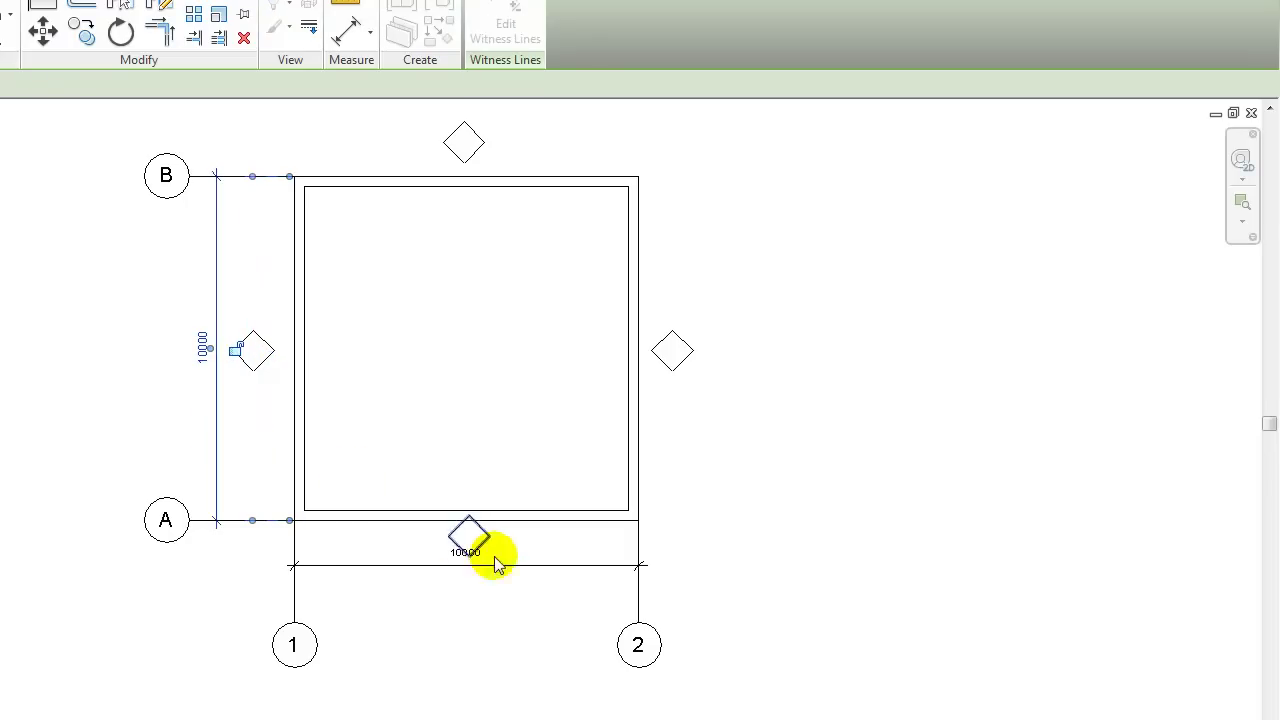
pyautogui.click(521, 565)
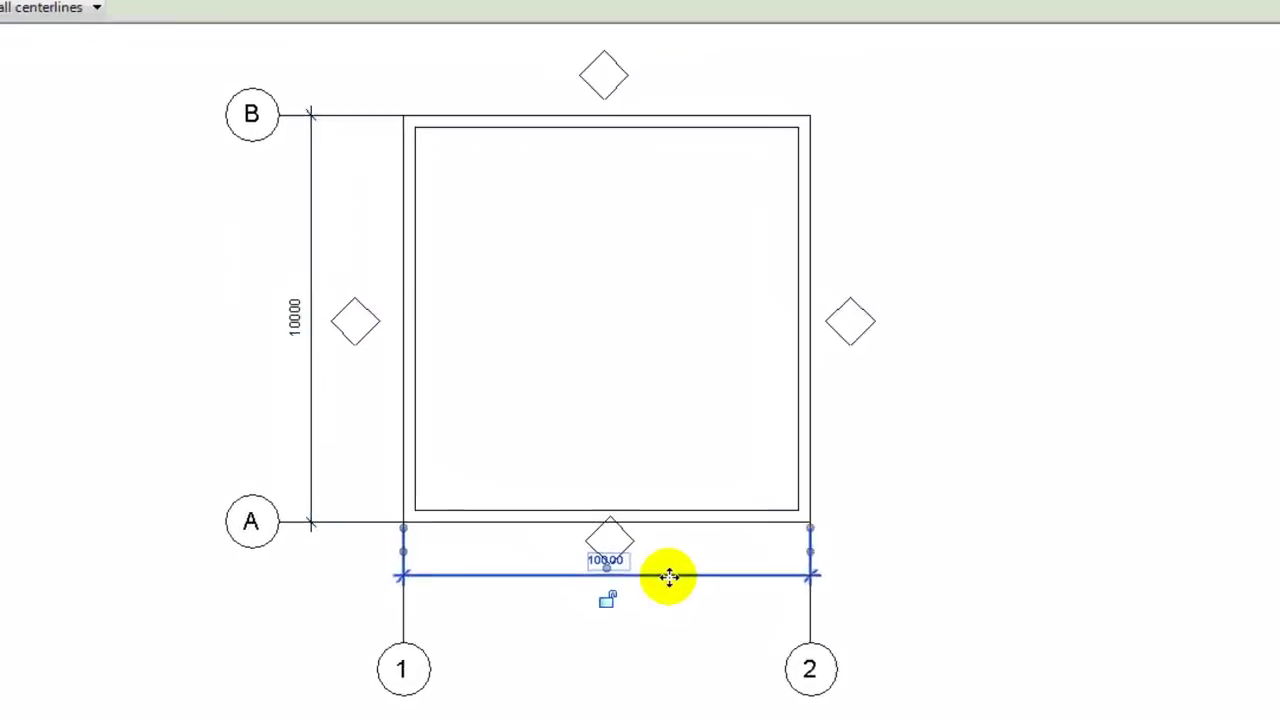
pyautogui.moveTo(669, 577); pyautogui.dragTo(666, 612)
pyautogui.click(621, 557)
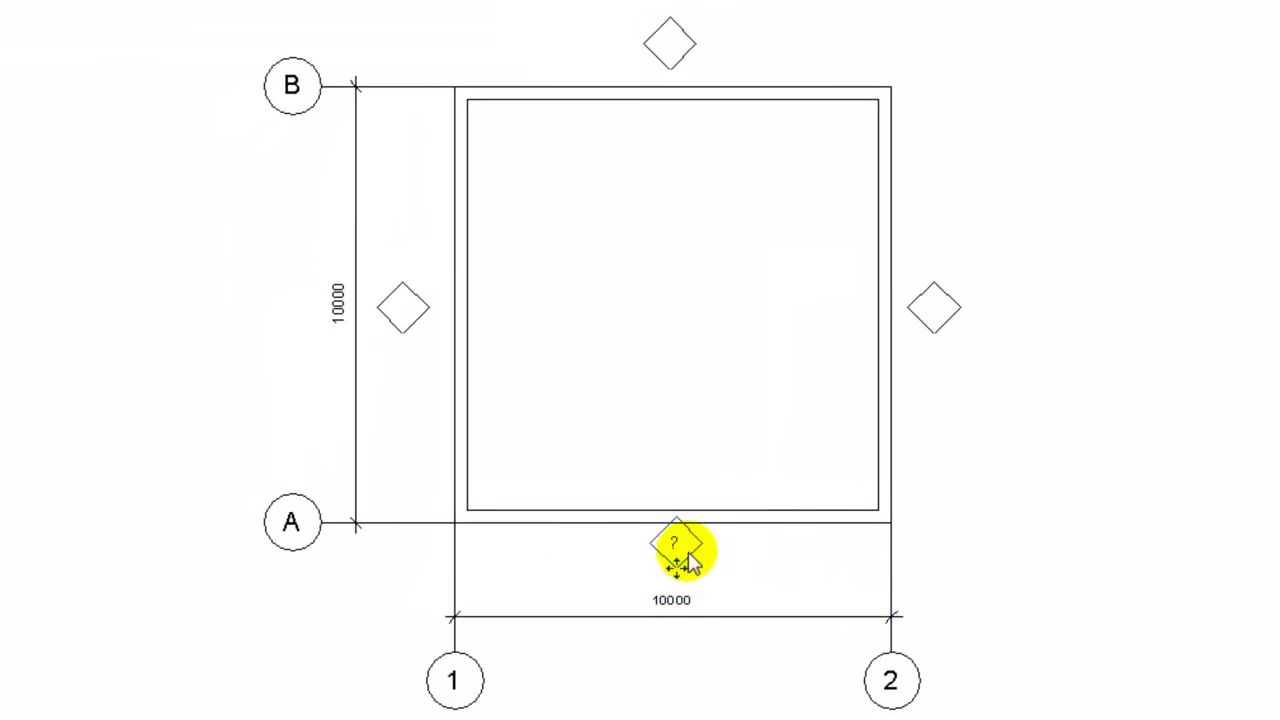
pyautogui.moveTo(690, 543); pyautogui.dragTo(688, 572)
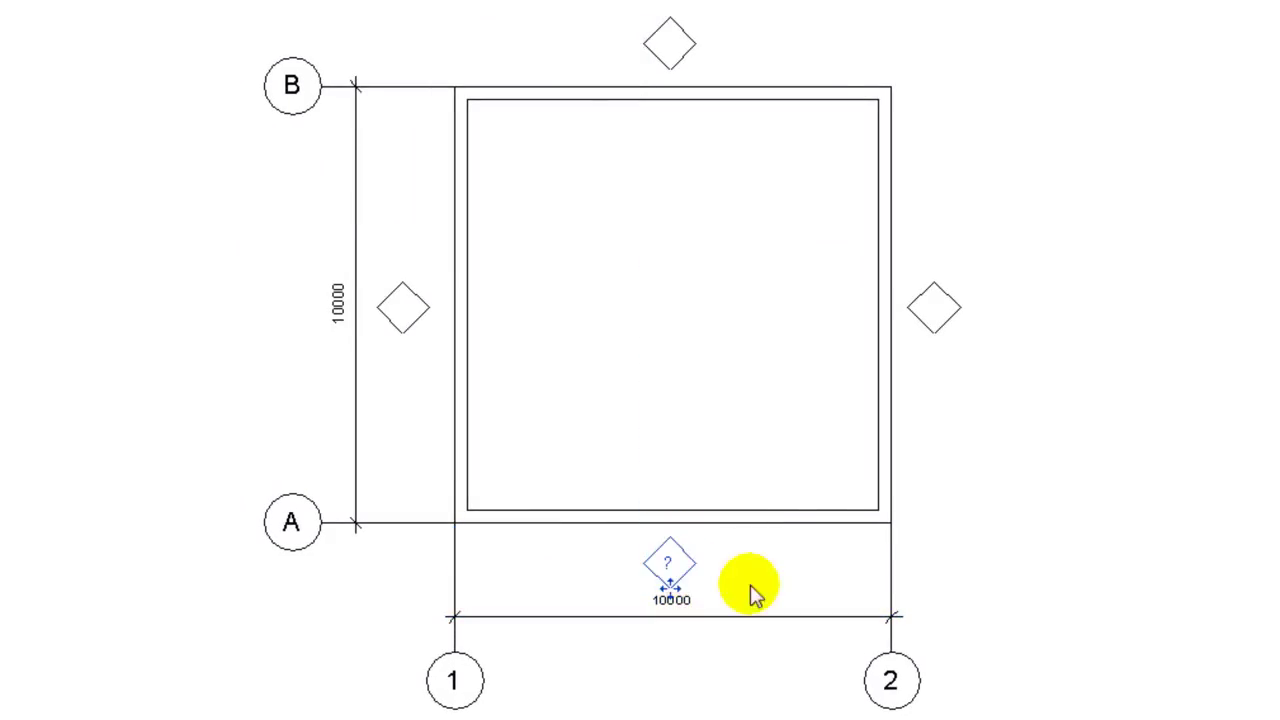
pyautogui.click(760, 616)
pyautogui.moveTo(760, 628); pyautogui.dragTo(757, 634)
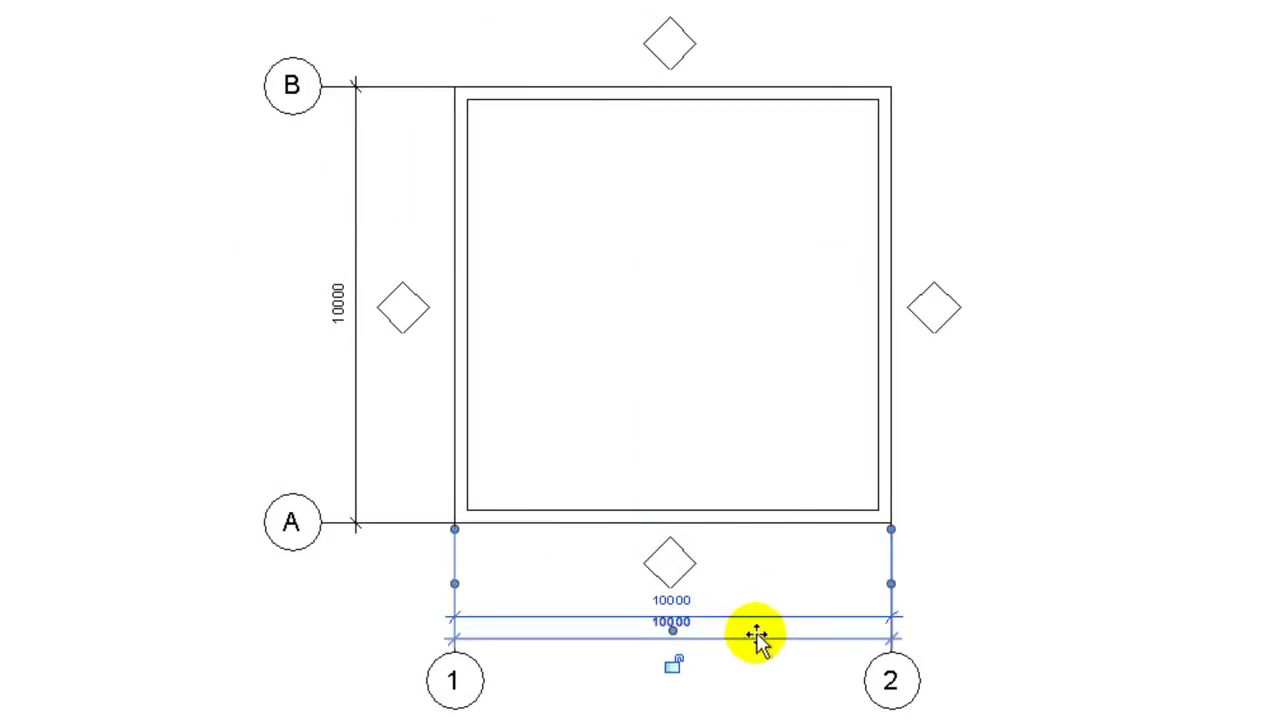
# Step: Edit the M_Wall Tag family label to show Mark instead of Type Mark, and load it into the project
pyautogui.press('Escape')
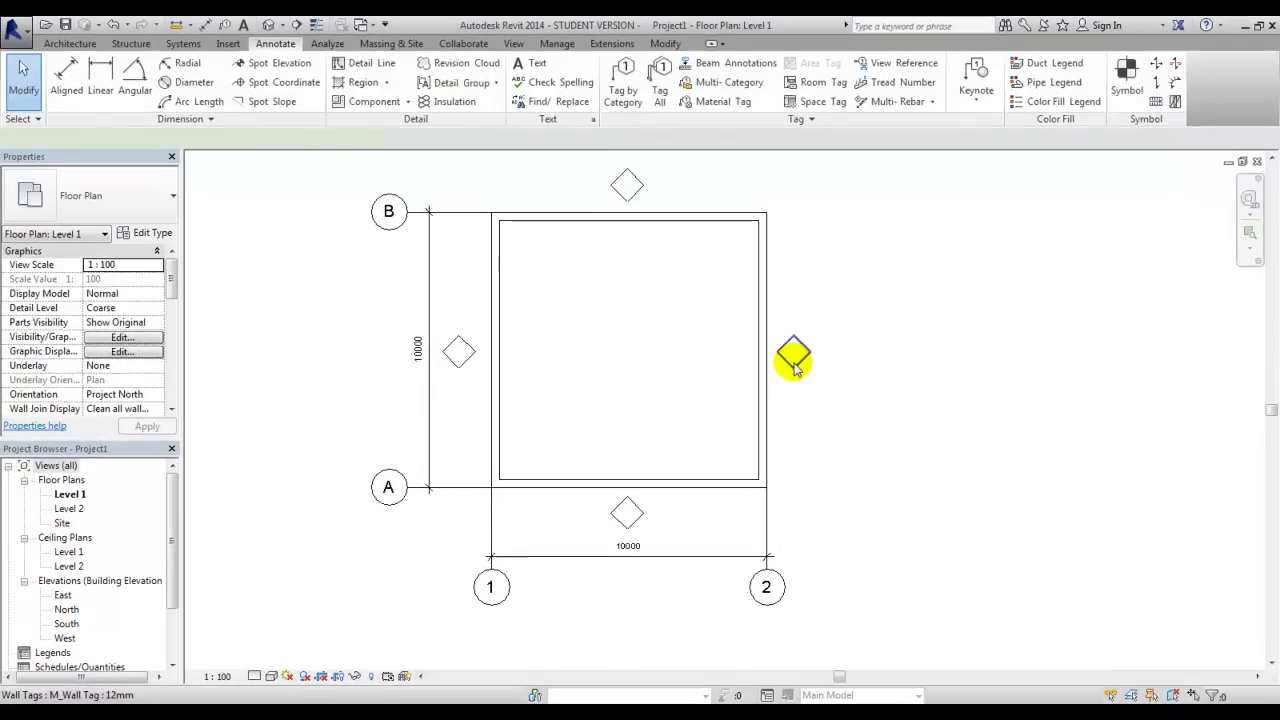
pyautogui.click(793, 358)
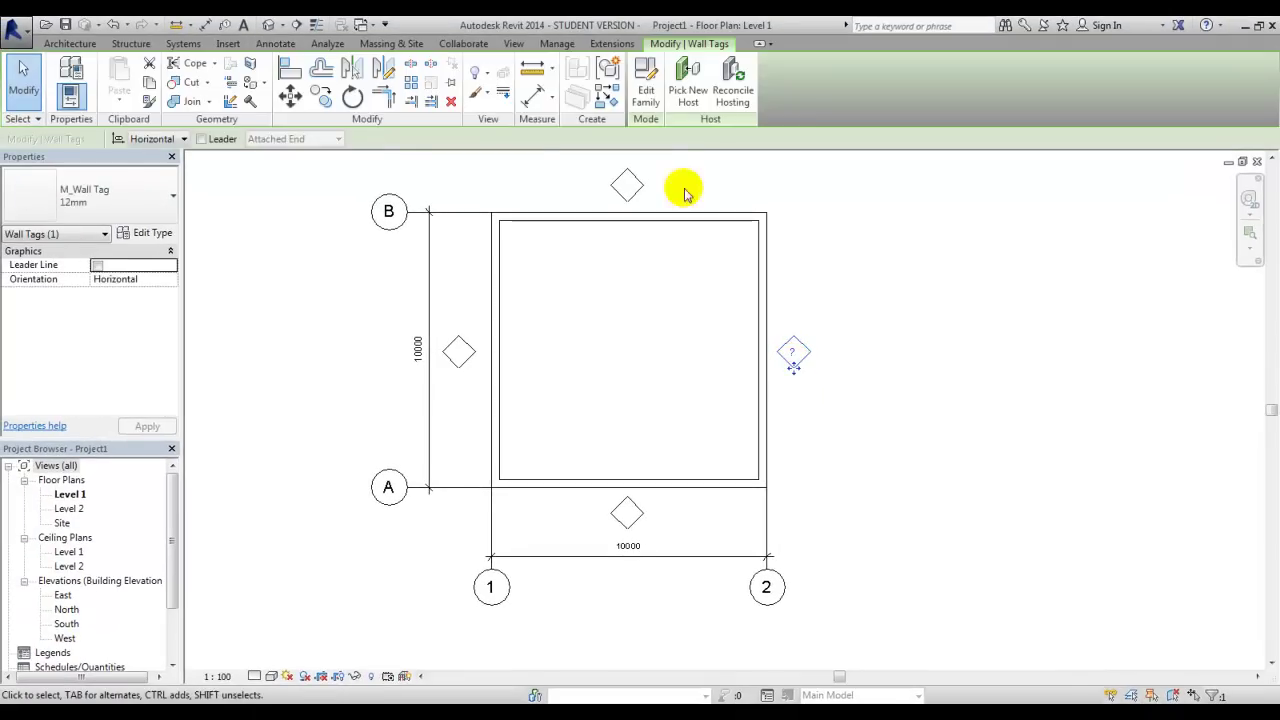
pyautogui.click(646, 80)
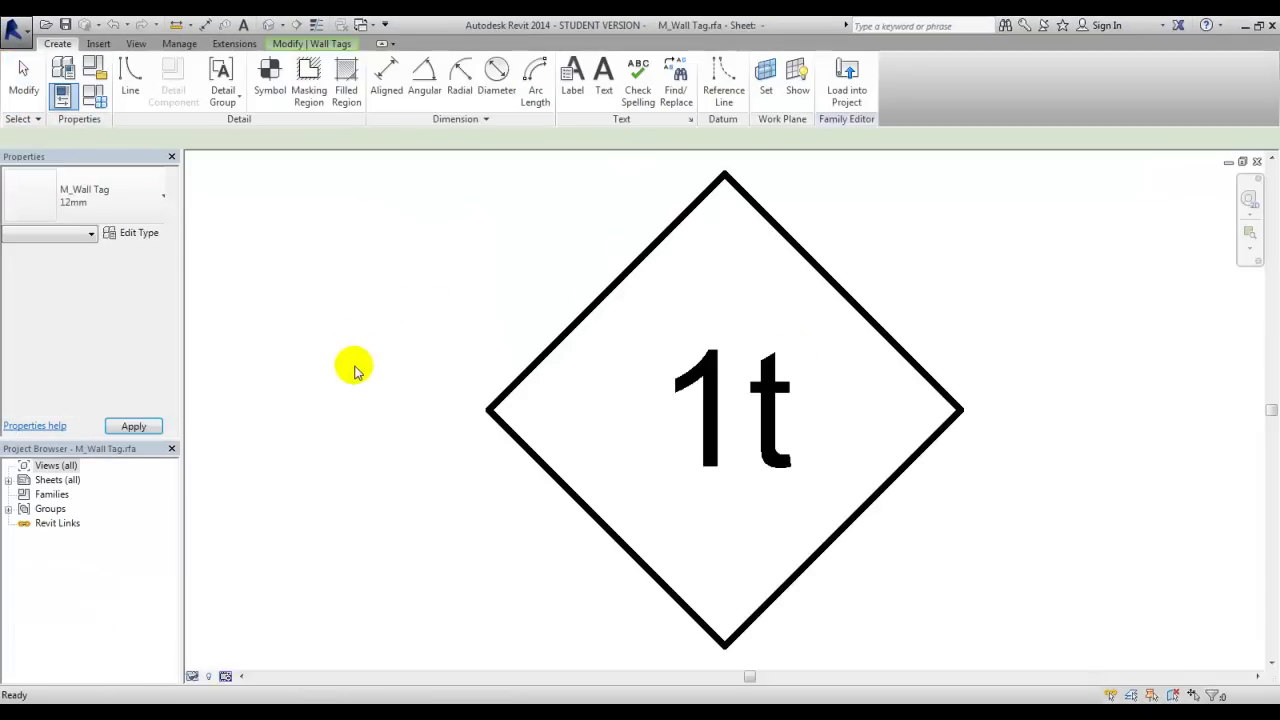
pyautogui.click(757, 434)
pyautogui.click(115, 280)
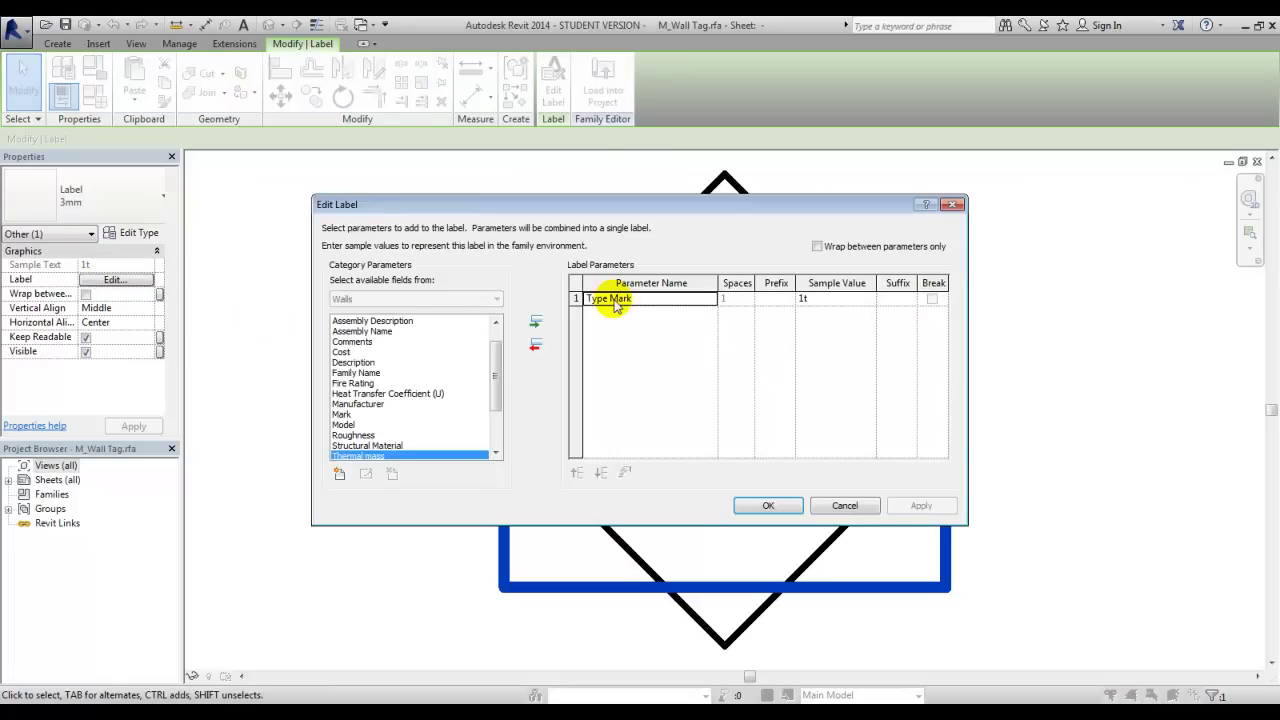
pyautogui.click(535, 346)
pyautogui.scroll(-2, 498, 398)
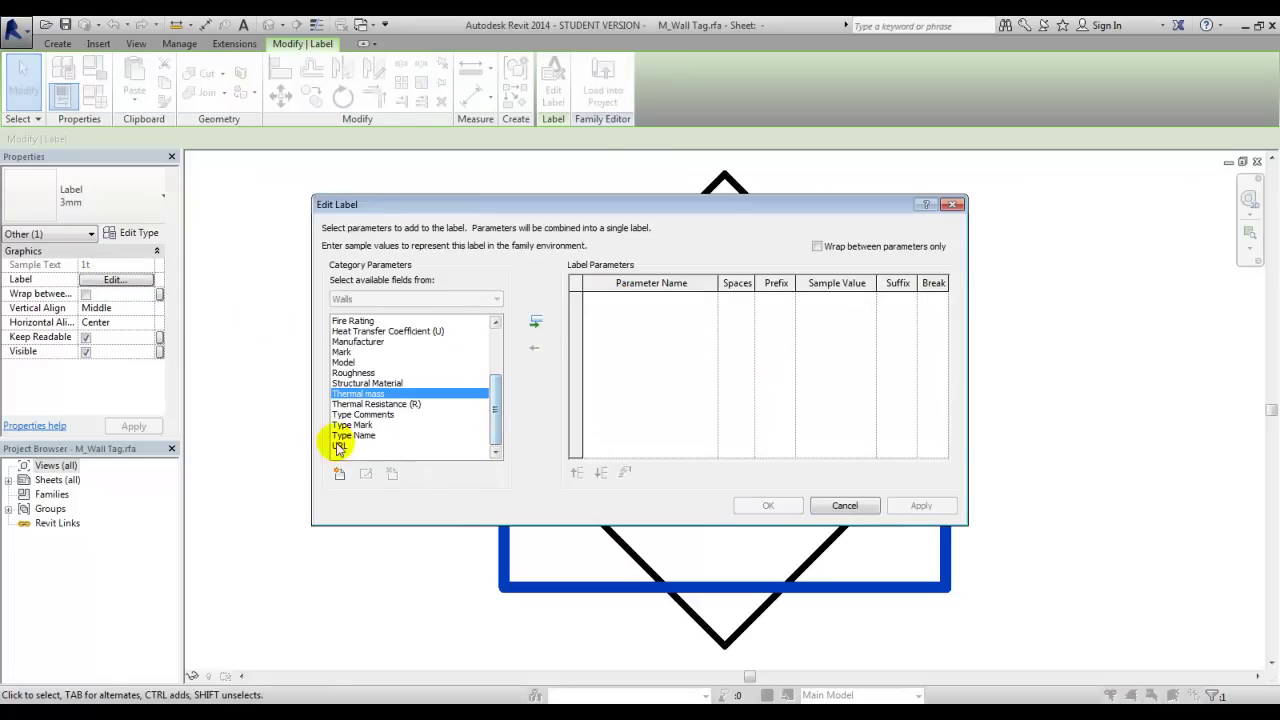
pyautogui.click(342, 352)
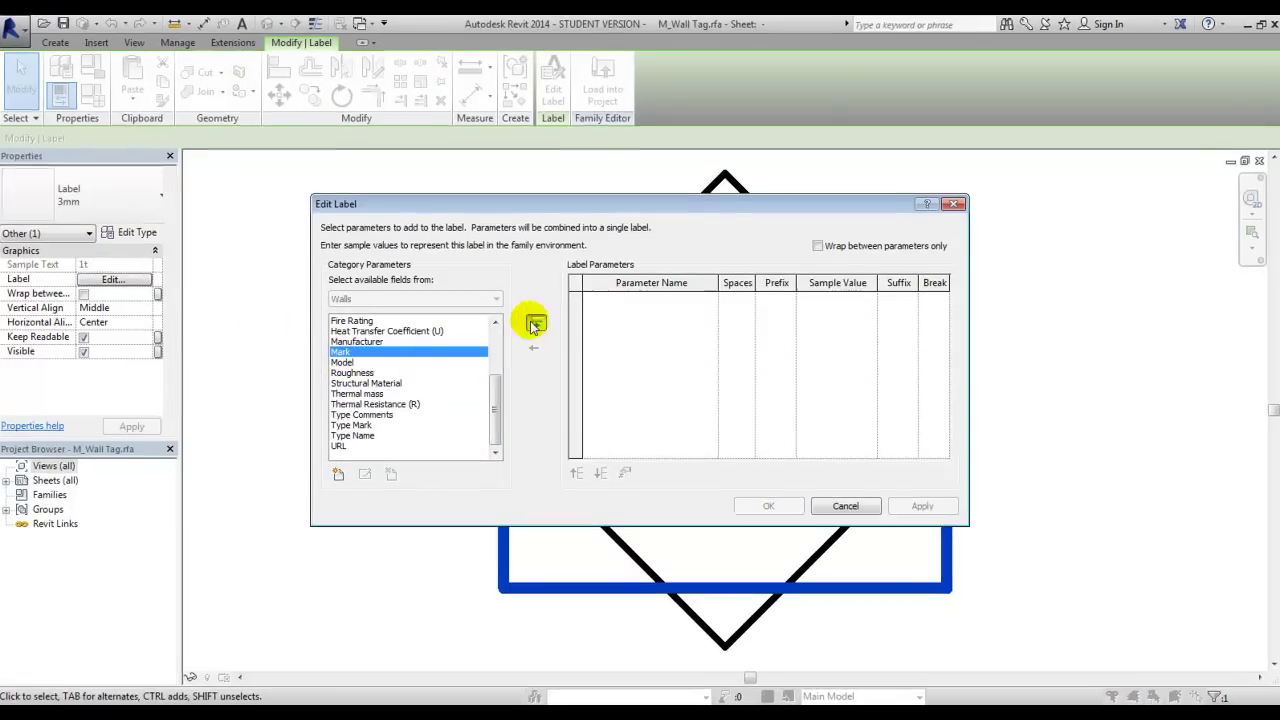
pyautogui.click(535, 321)
pyautogui.click(785, 507)
pyautogui.click(601, 75)
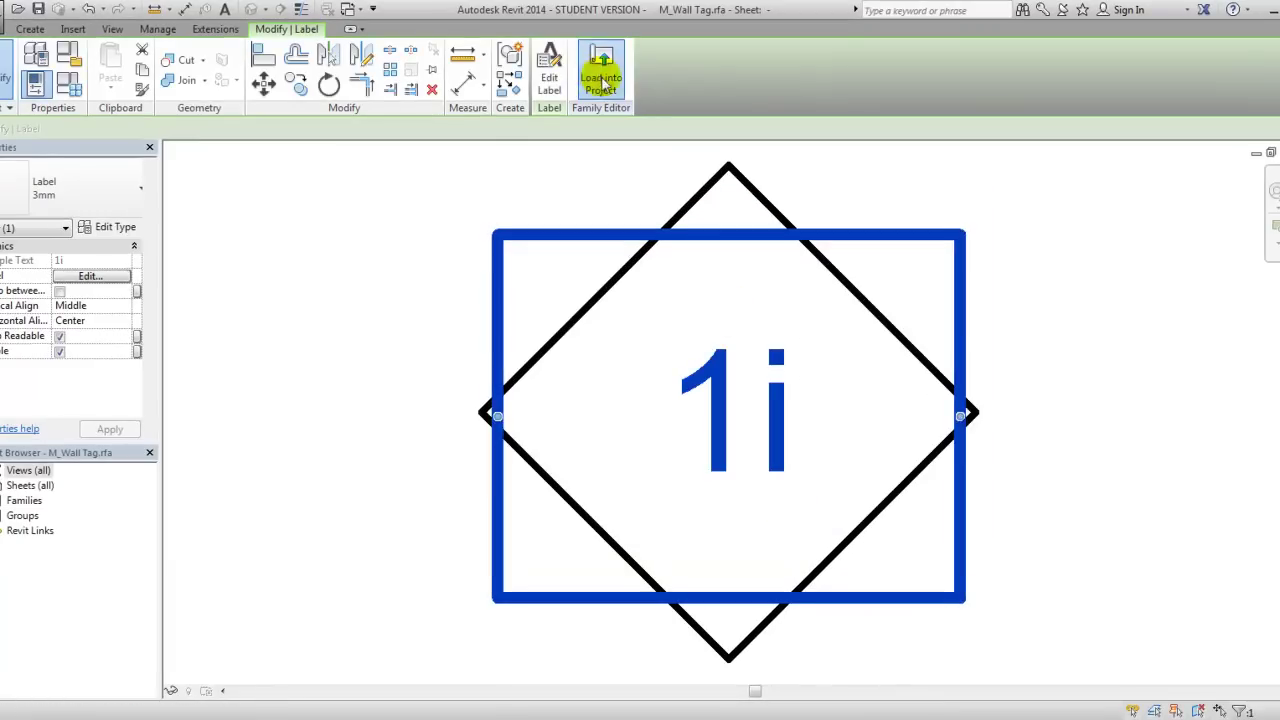
# Step: Overwrite the existing wall tag version and number the top and right walls 1 and 2
pyautogui.click(565, 322)
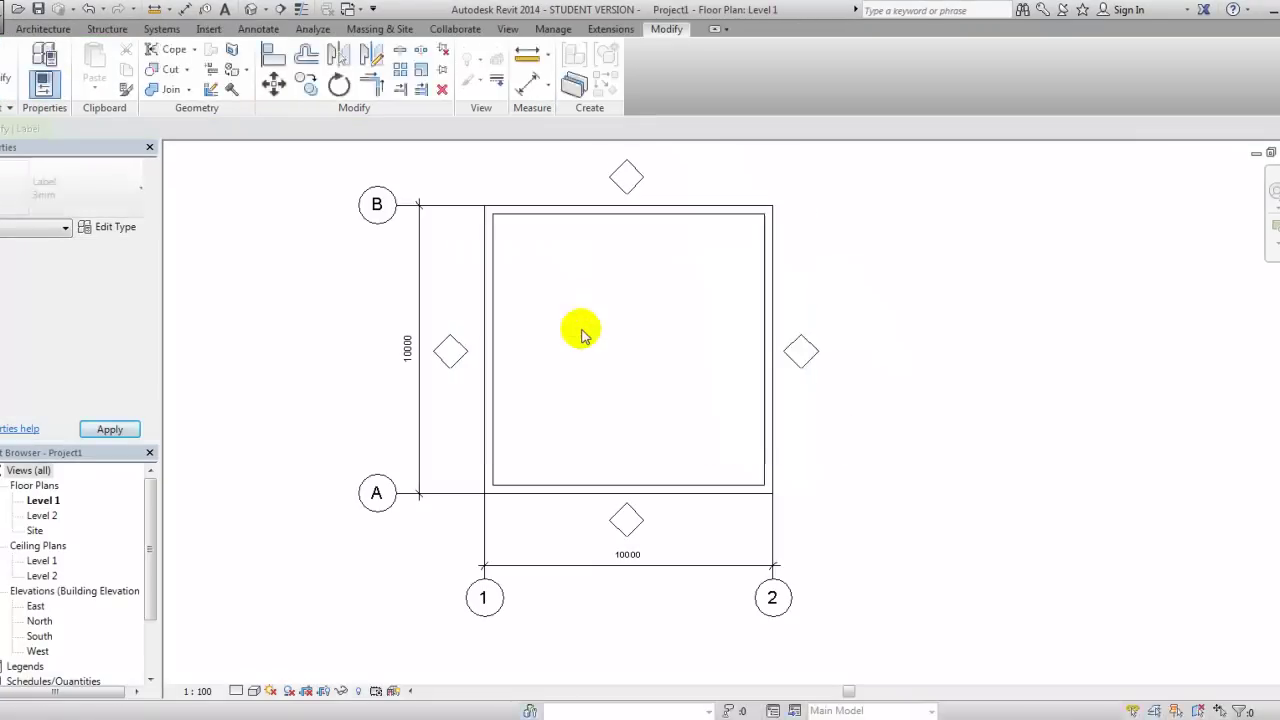
pyautogui.click(634, 188)
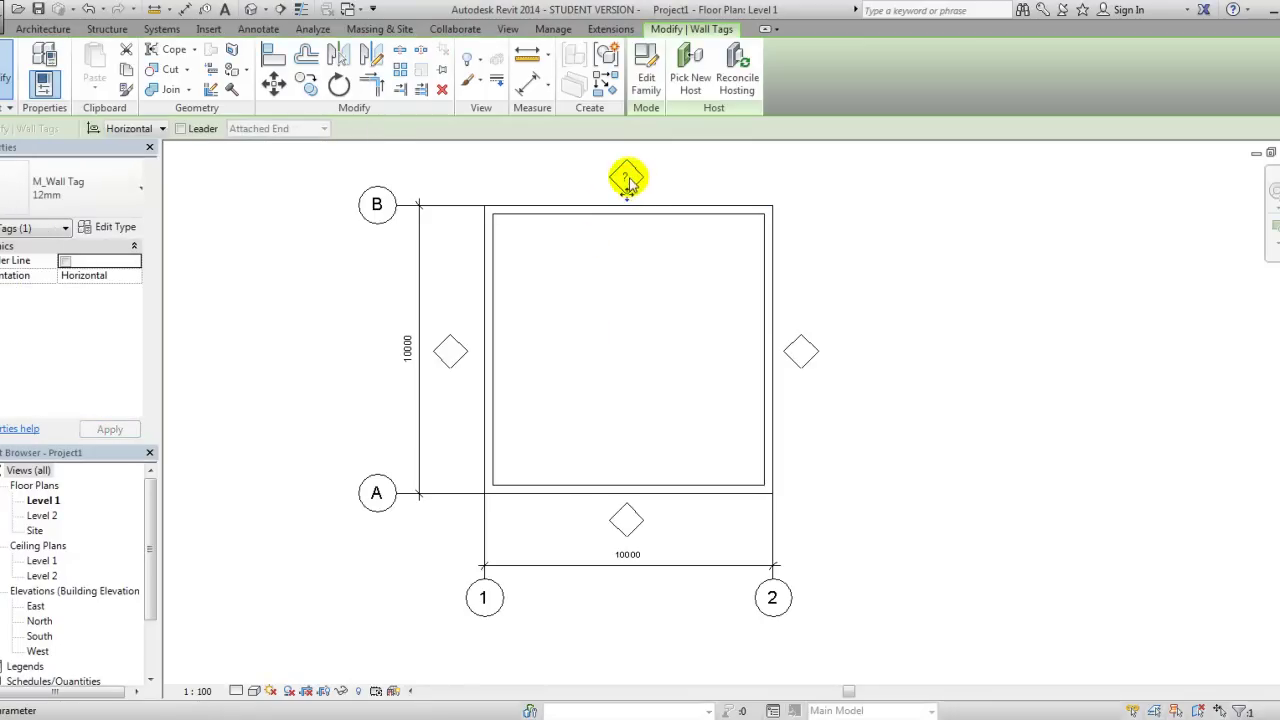
pyautogui.write('1')
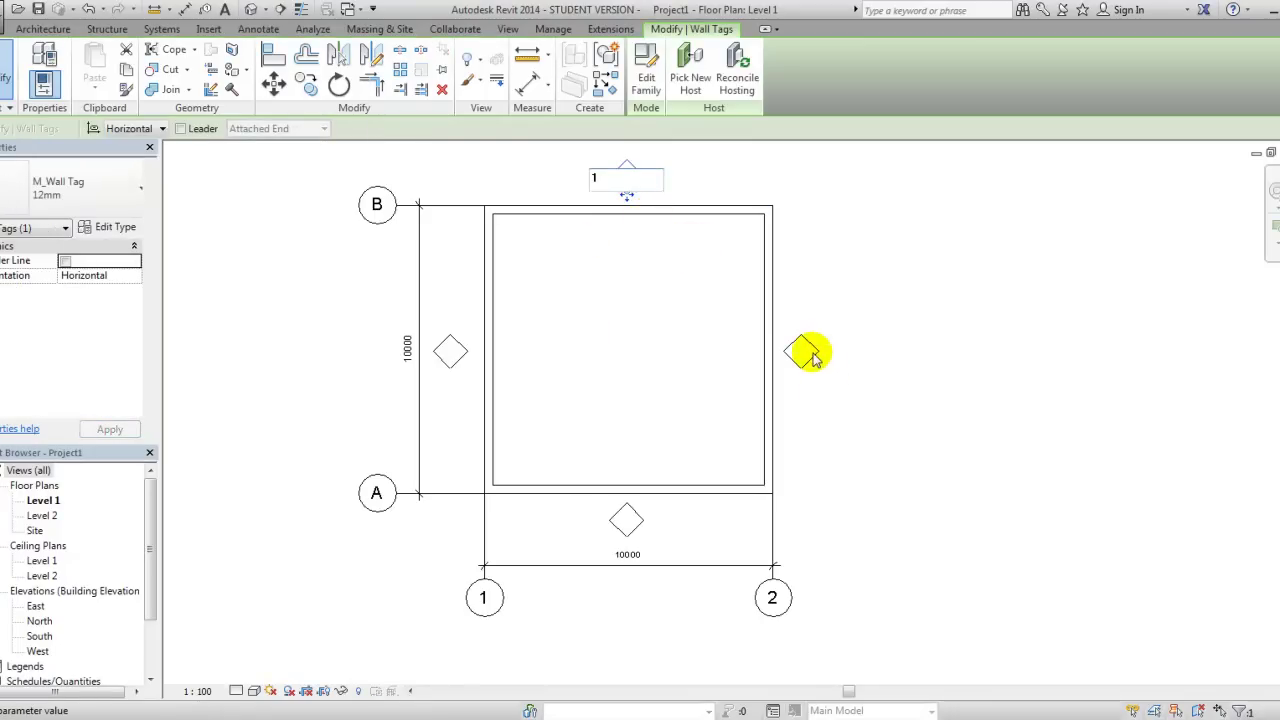
pyautogui.click(808, 352)
pyautogui.click(801, 355)
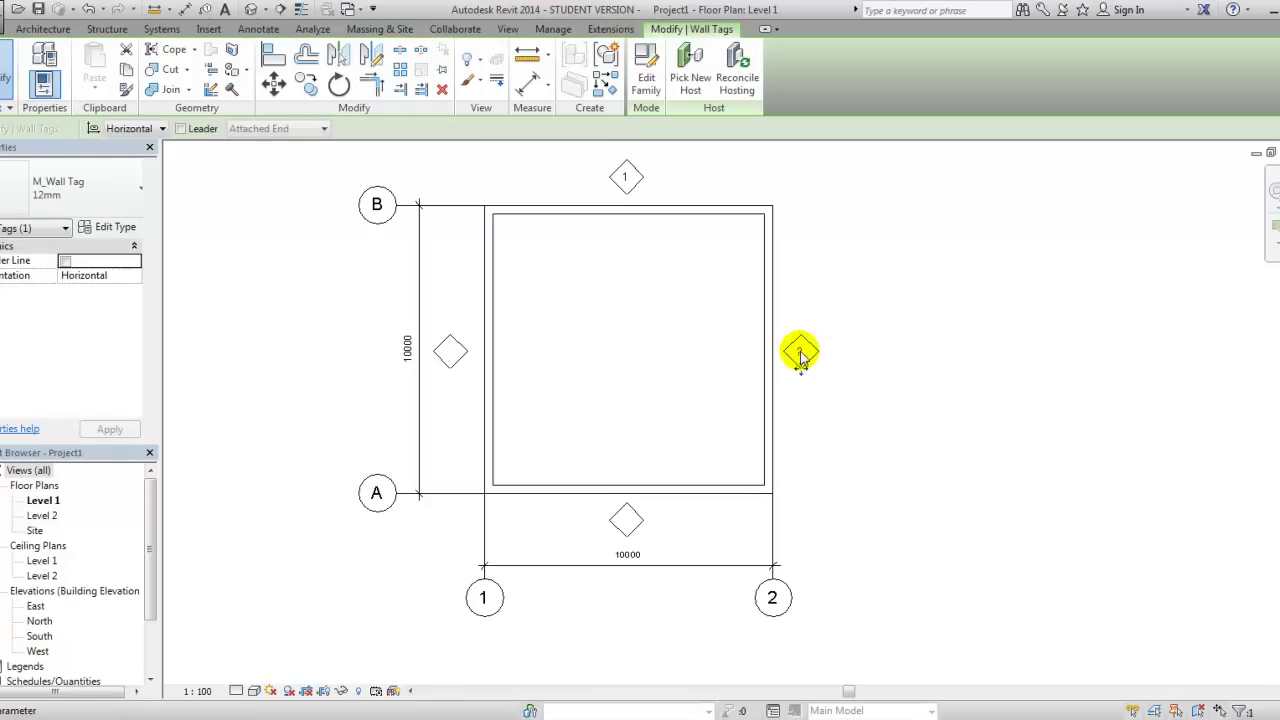
pyautogui.click(634, 523)
# Step: Number the bottom and left walls 3 and 4, then open the default 3D view
pyautogui.click(632, 525)
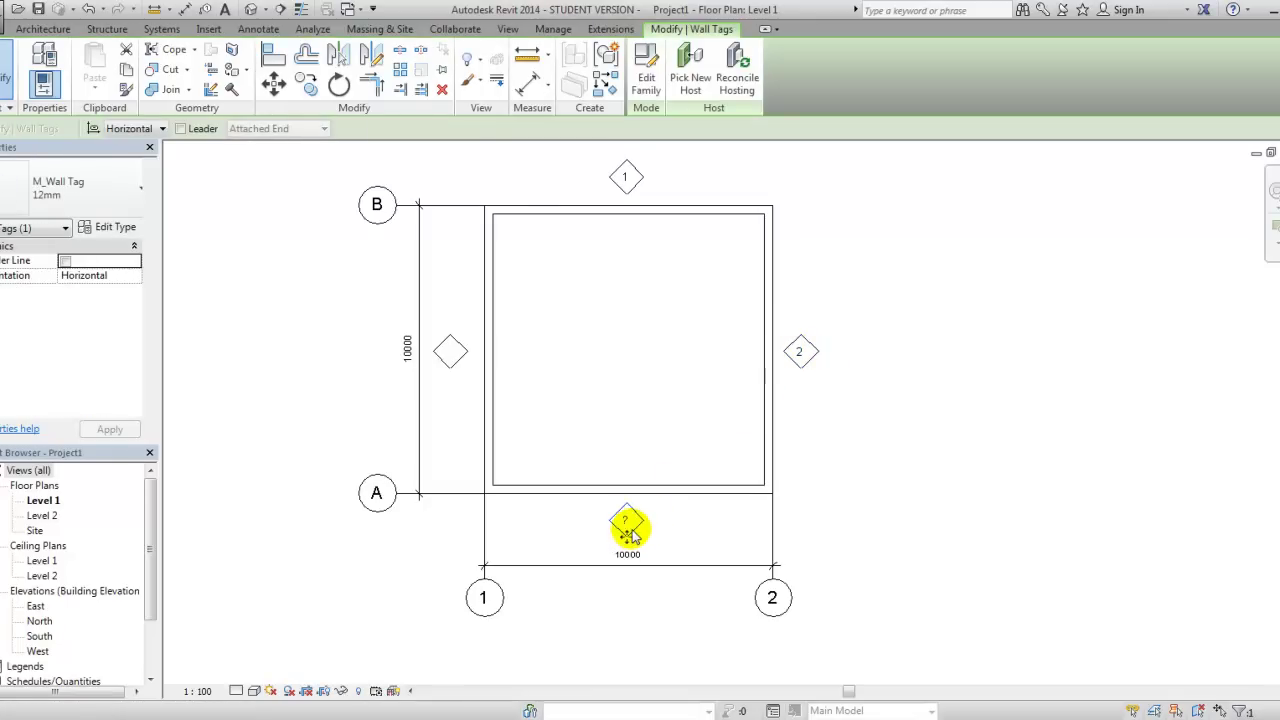
pyautogui.click(629, 521)
pyautogui.write('3')
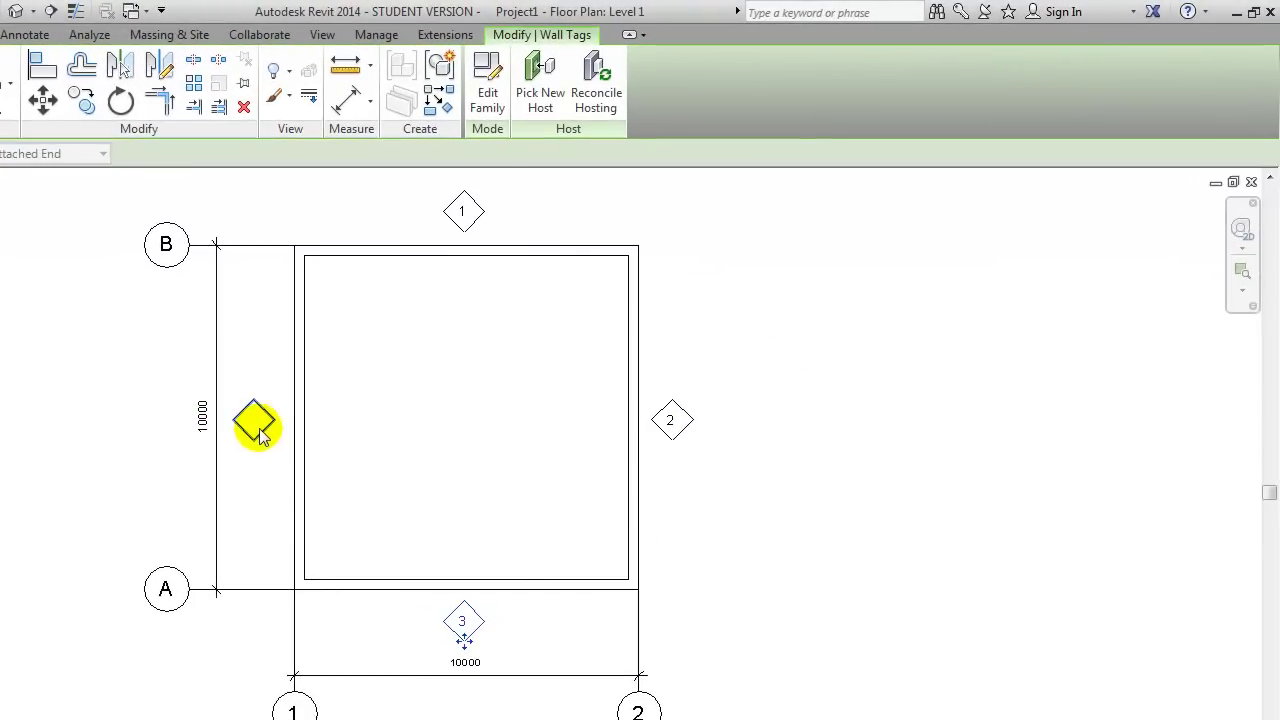
pyautogui.click(450, 356)
pyautogui.click(253, 420)
pyautogui.click(253, 420)
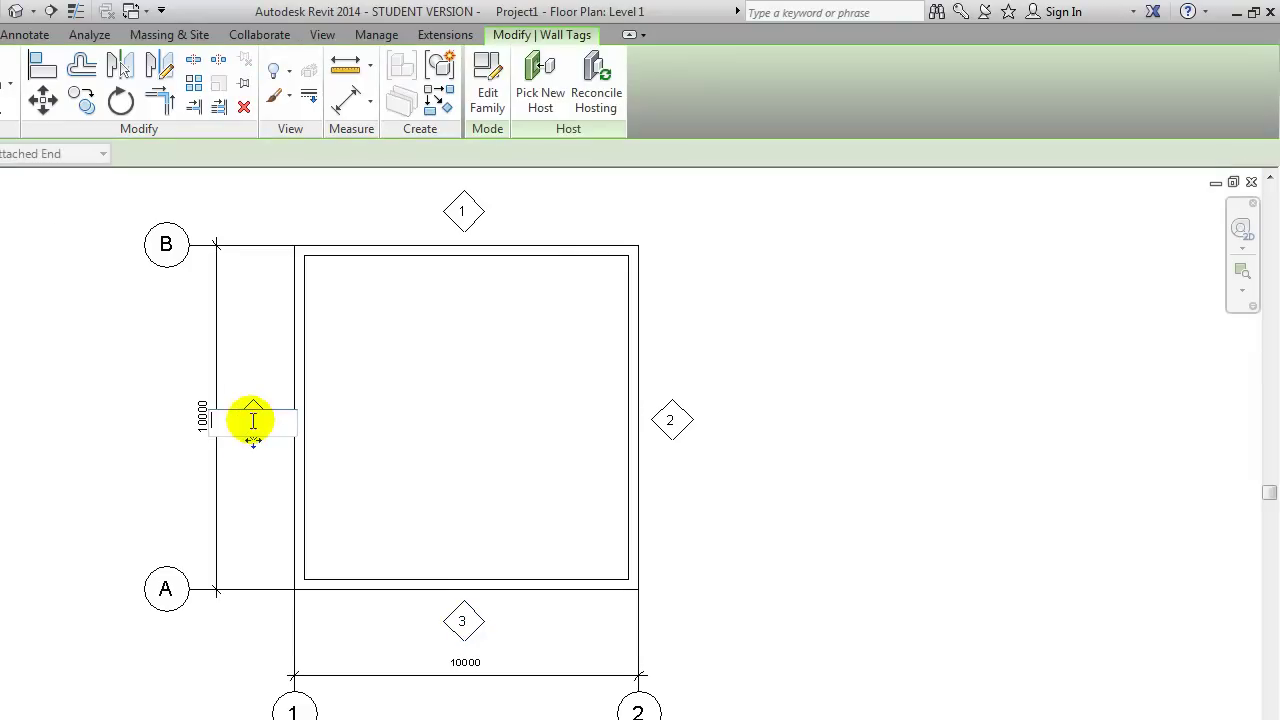
pyautogui.click(770, 528)
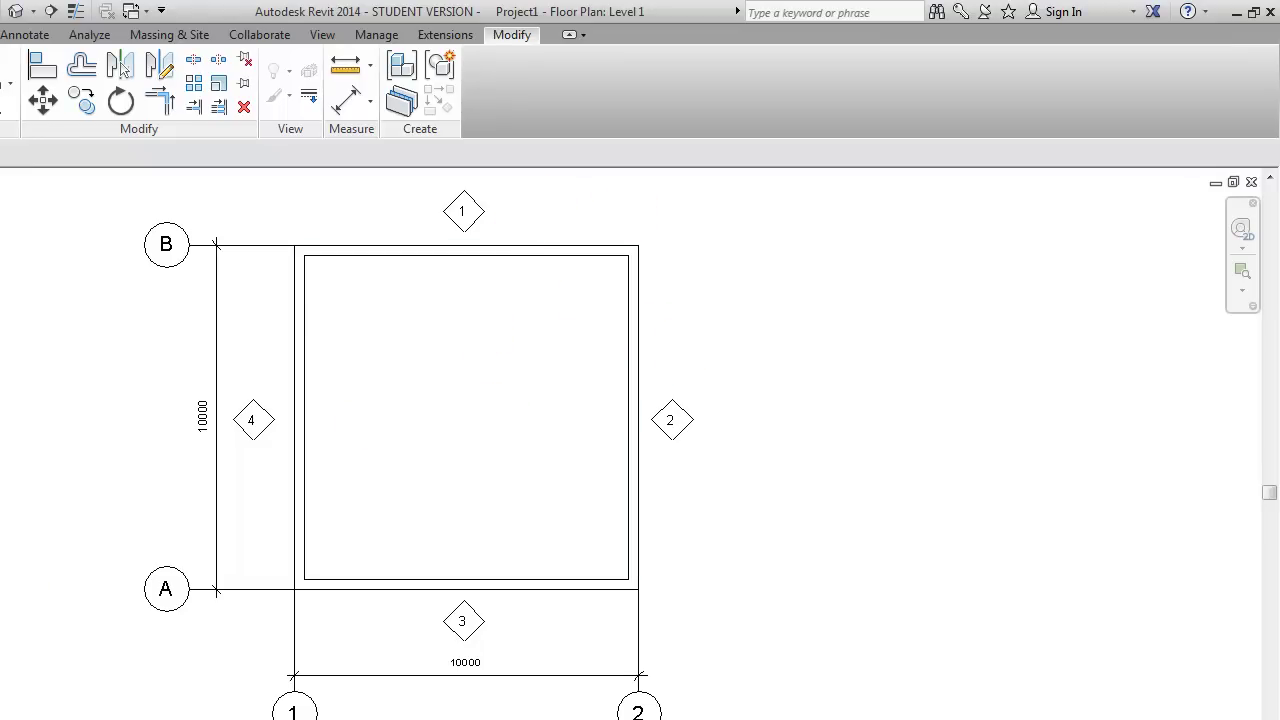
pyautogui.click(323, 35)
pyautogui.click(265, 68)
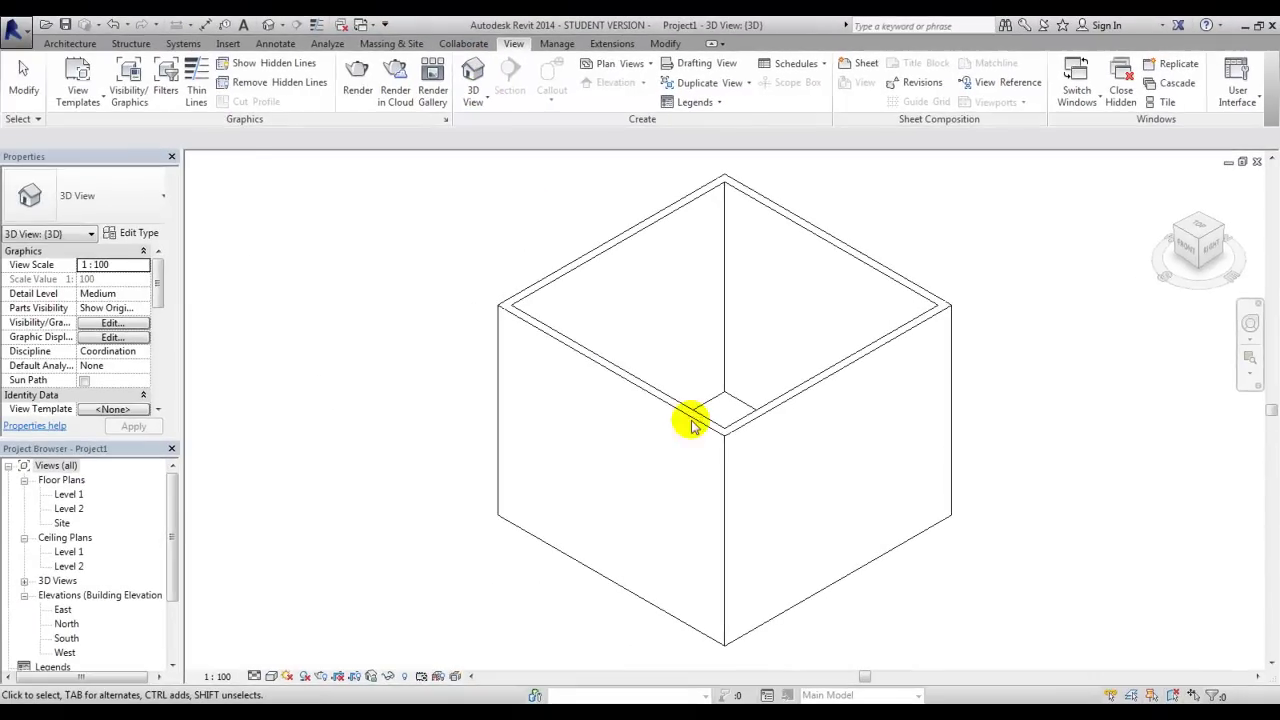
# Step: Check the East elevation, then set all four walls' top constraint to Level 2
pyautogui.doubleClick(63, 609)
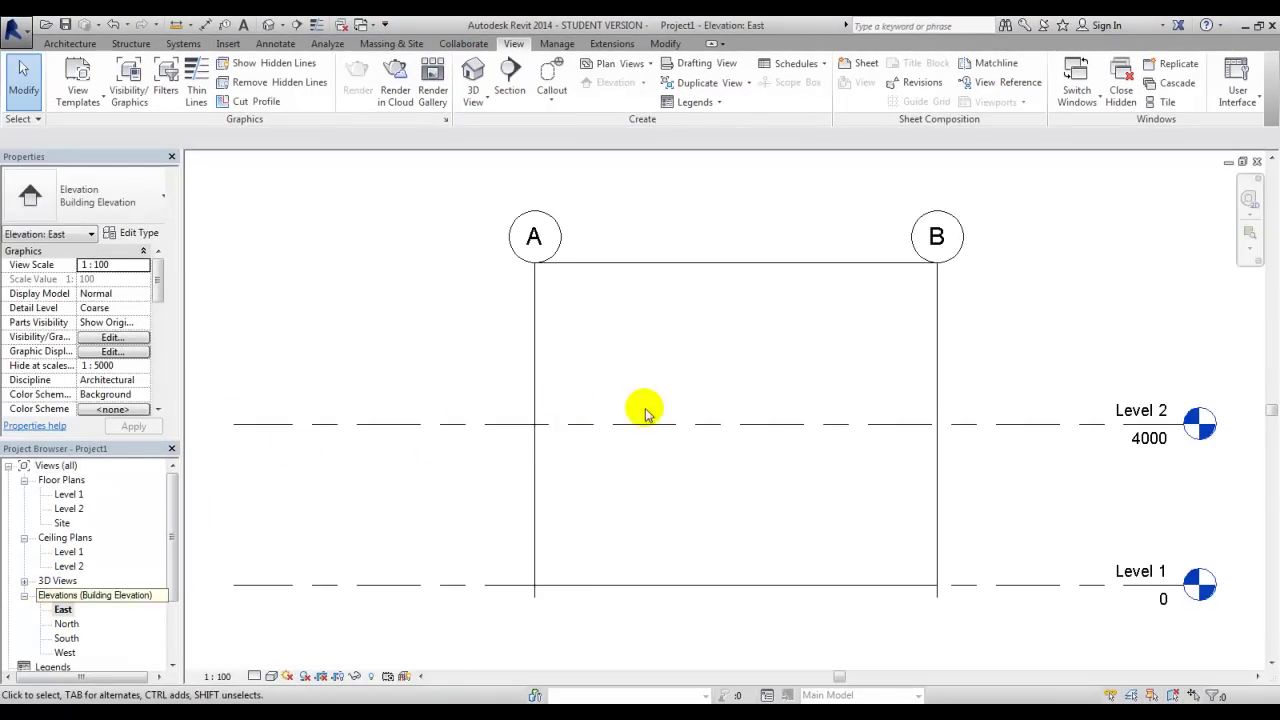
pyautogui.scroll(-2, 493, 284)
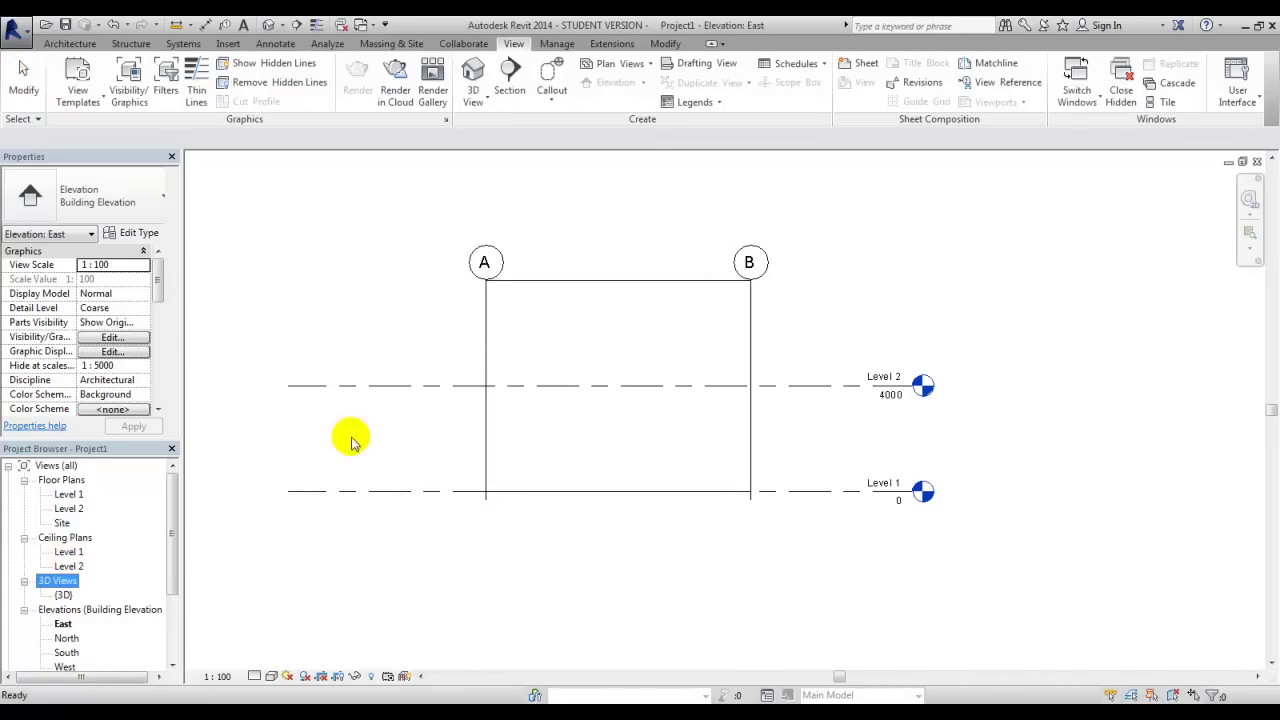
pyautogui.doubleClick(63, 594)
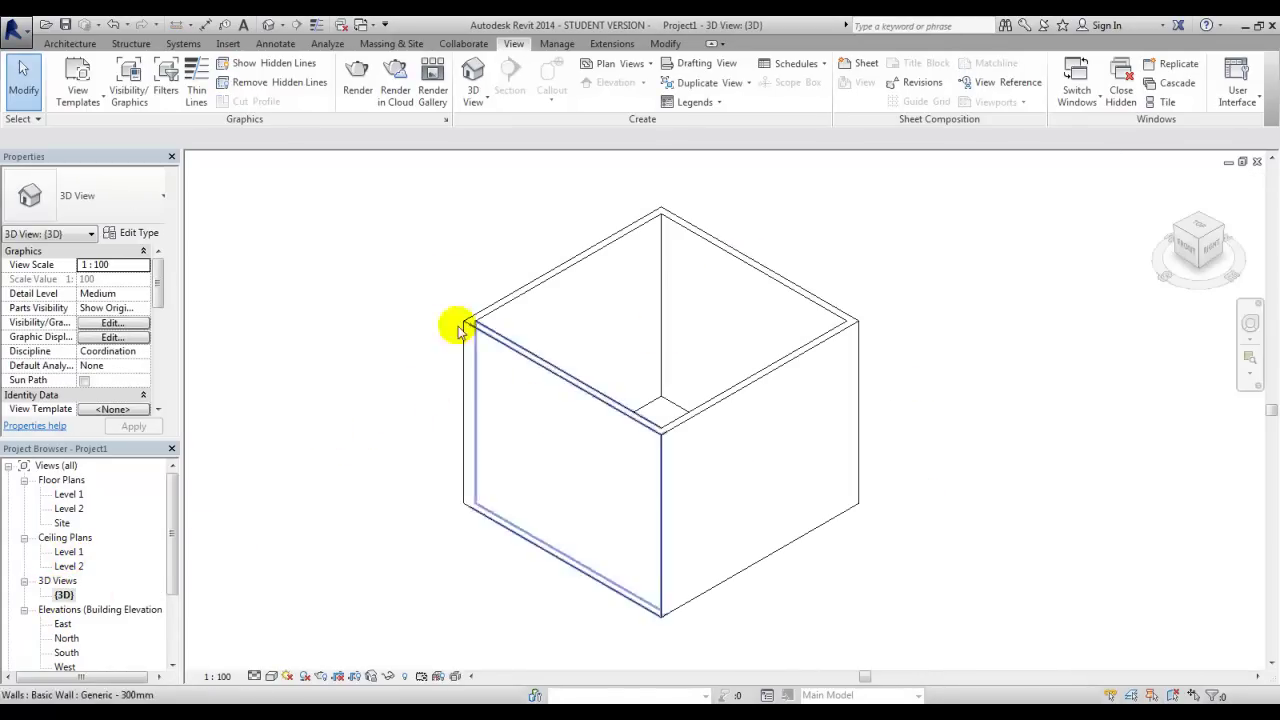
pyautogui.moveTo(381, 178); pyautogui.dragTo(971, 649)
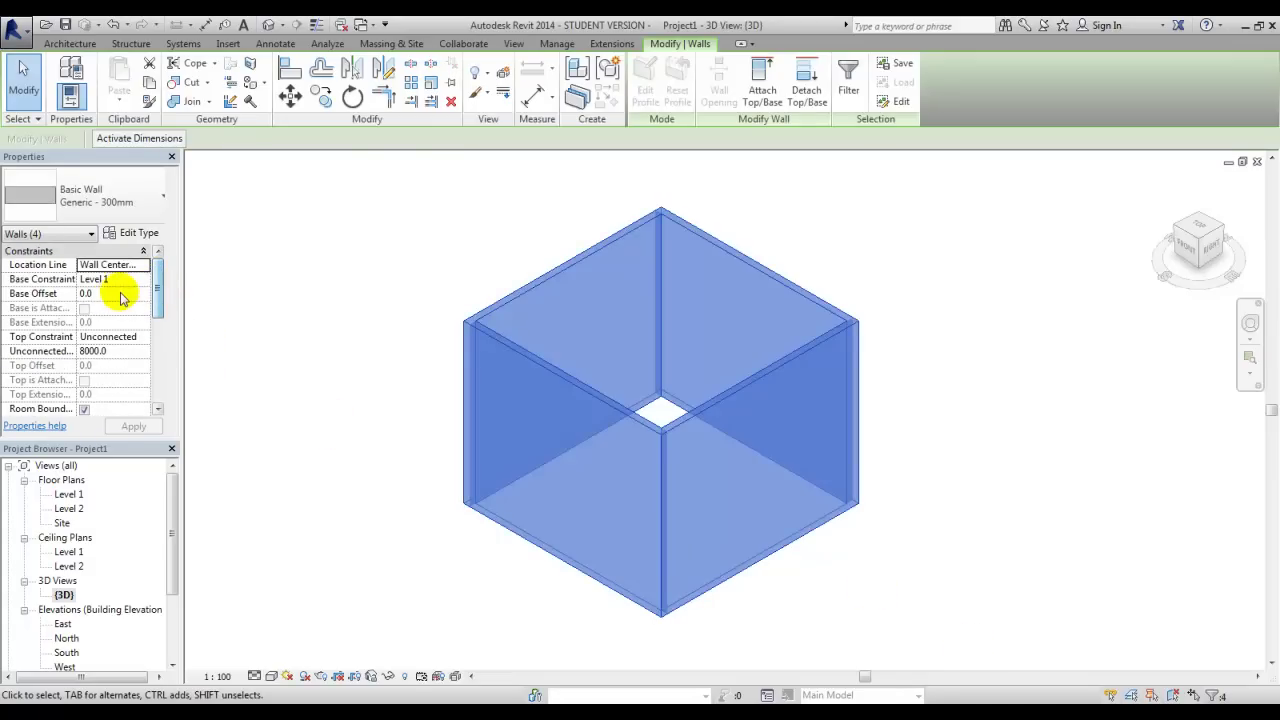
pyautogui.click(143, 337)
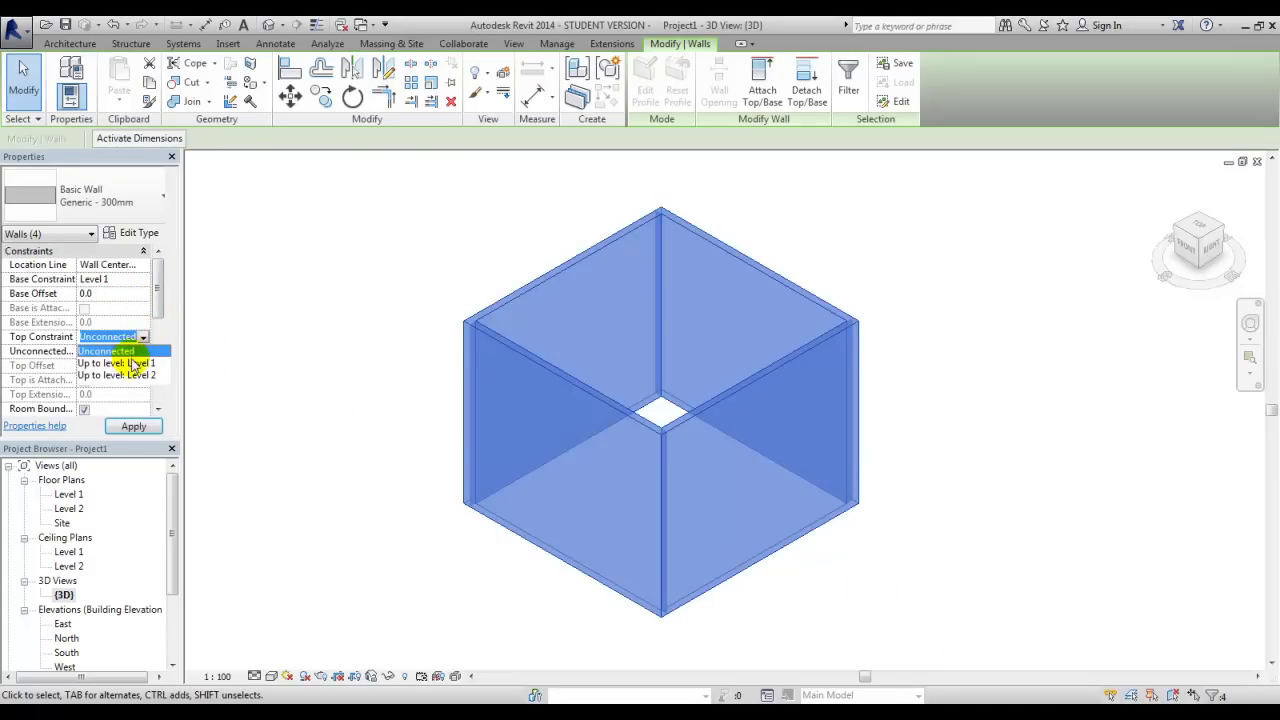
pyautogui.click(132, 375)
pyautogui.click(133, 426)
pyautogui.click(314, 386)
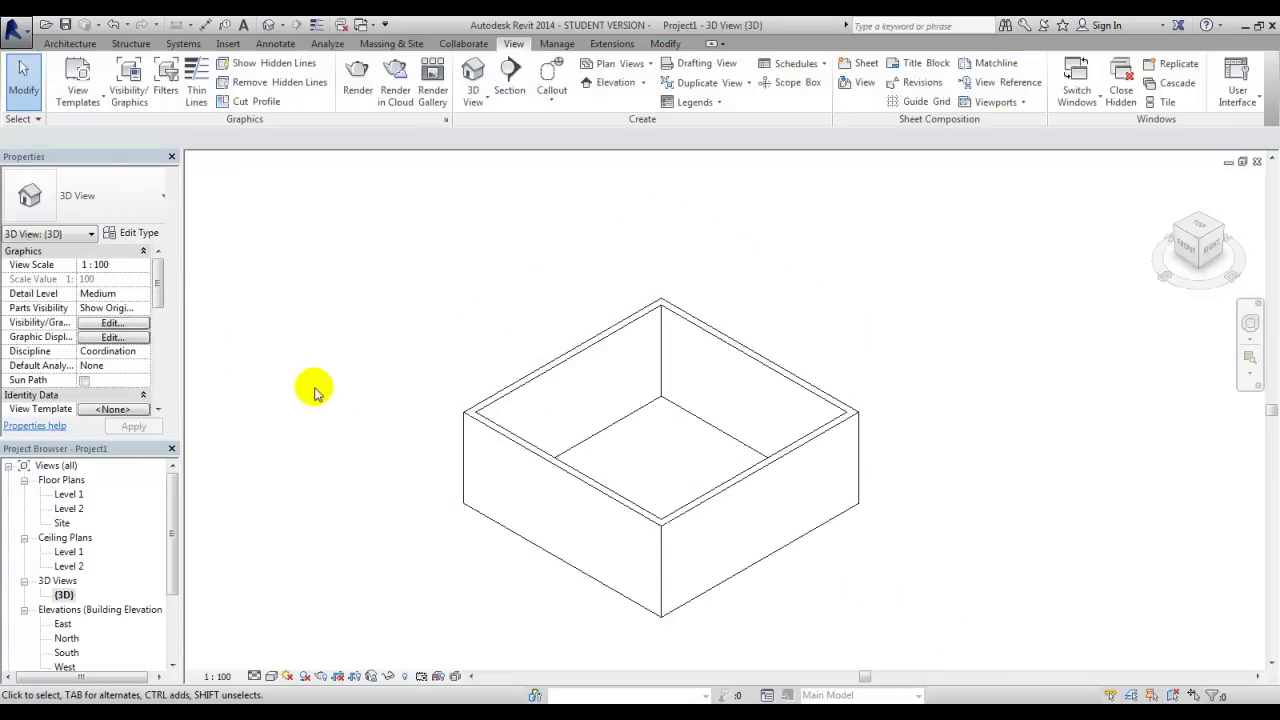
# Step: Confirm the 4000-high walls in the East elevation and return to the Level 1 plan
pyautogui.doubleClick(63, 623)
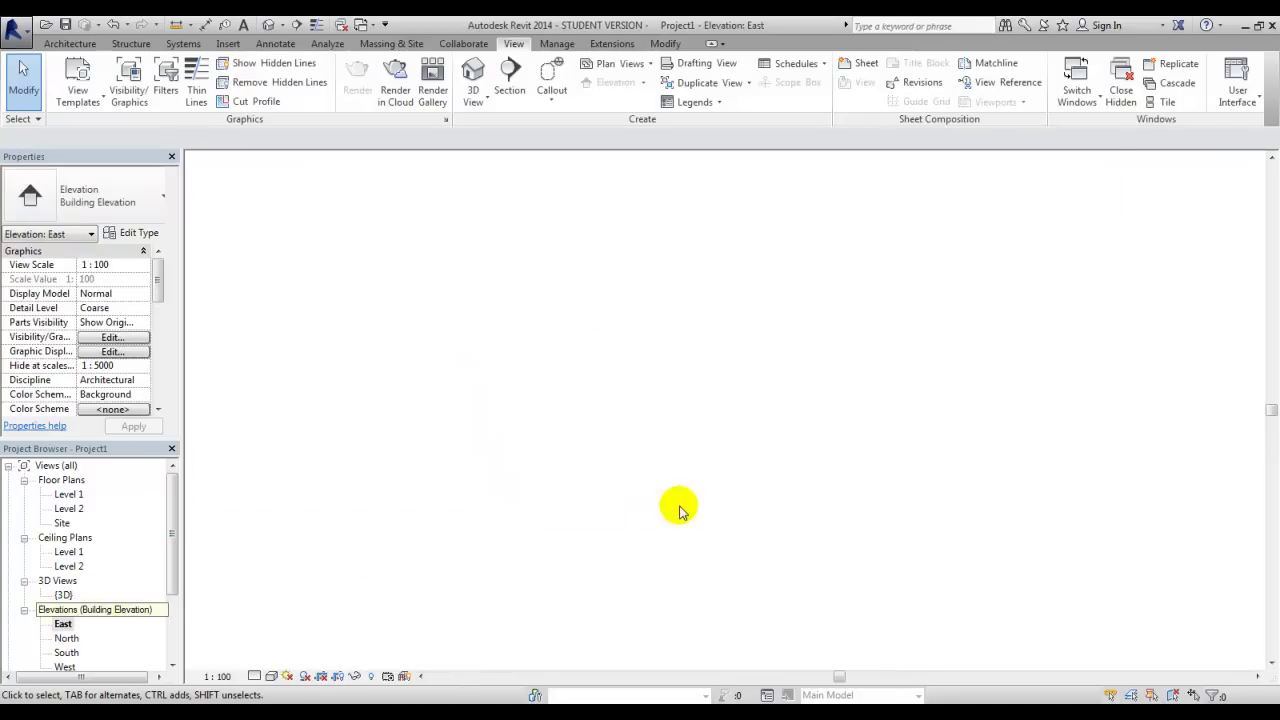
pyautogui.scroll(1, 828, 455)
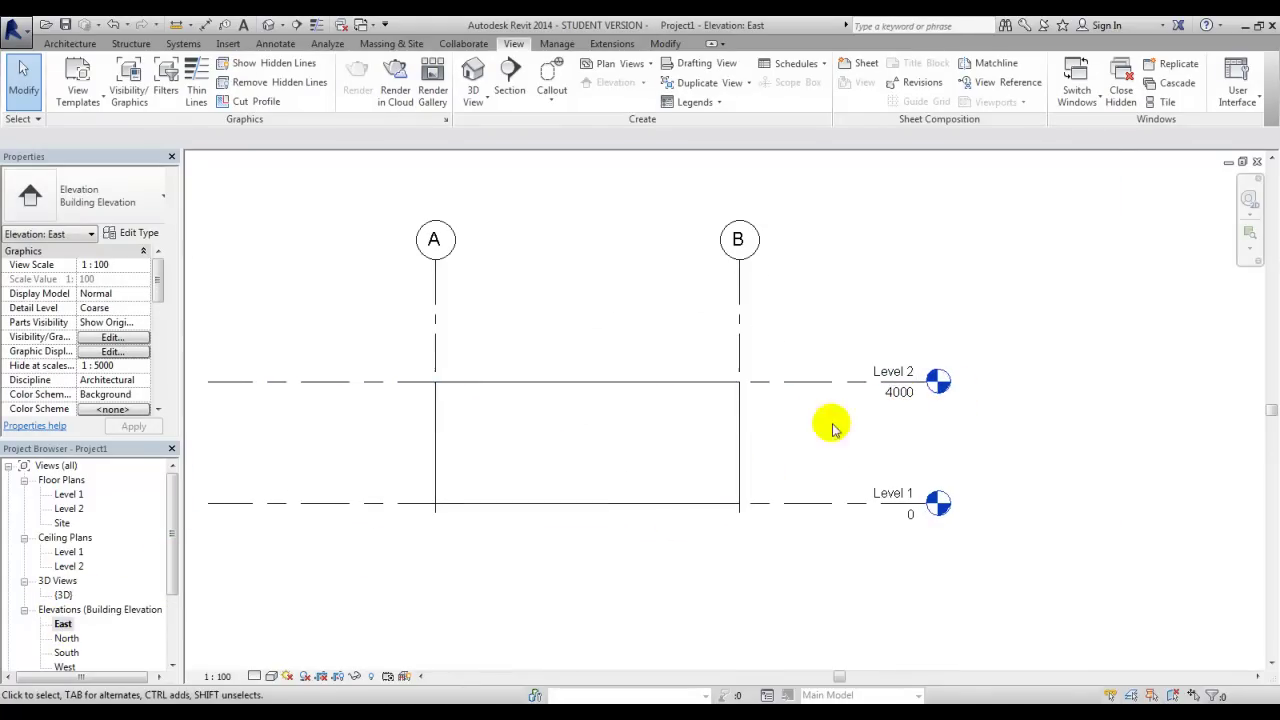
pyautogui.doubleClick(68, 494)
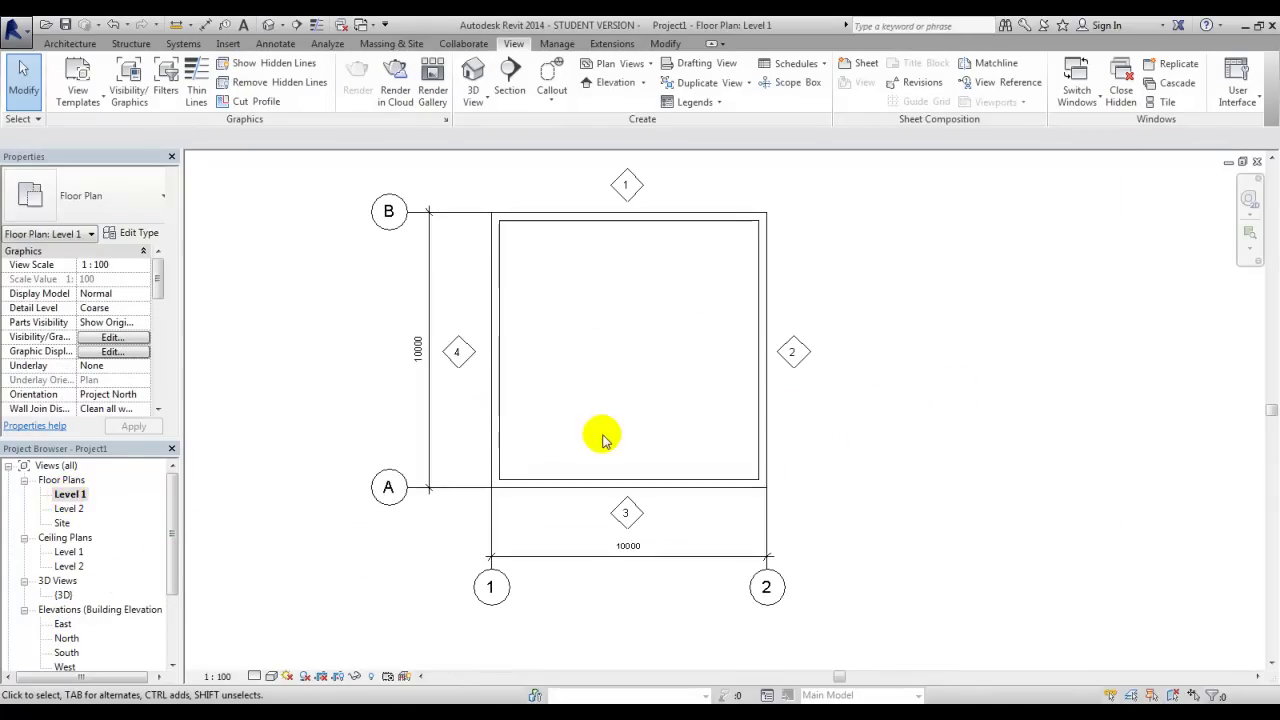
# Step: Create a new Walls-category schedule via Schedule/Quantities, named Wall Schedule
pyautogui.click(556, 44)
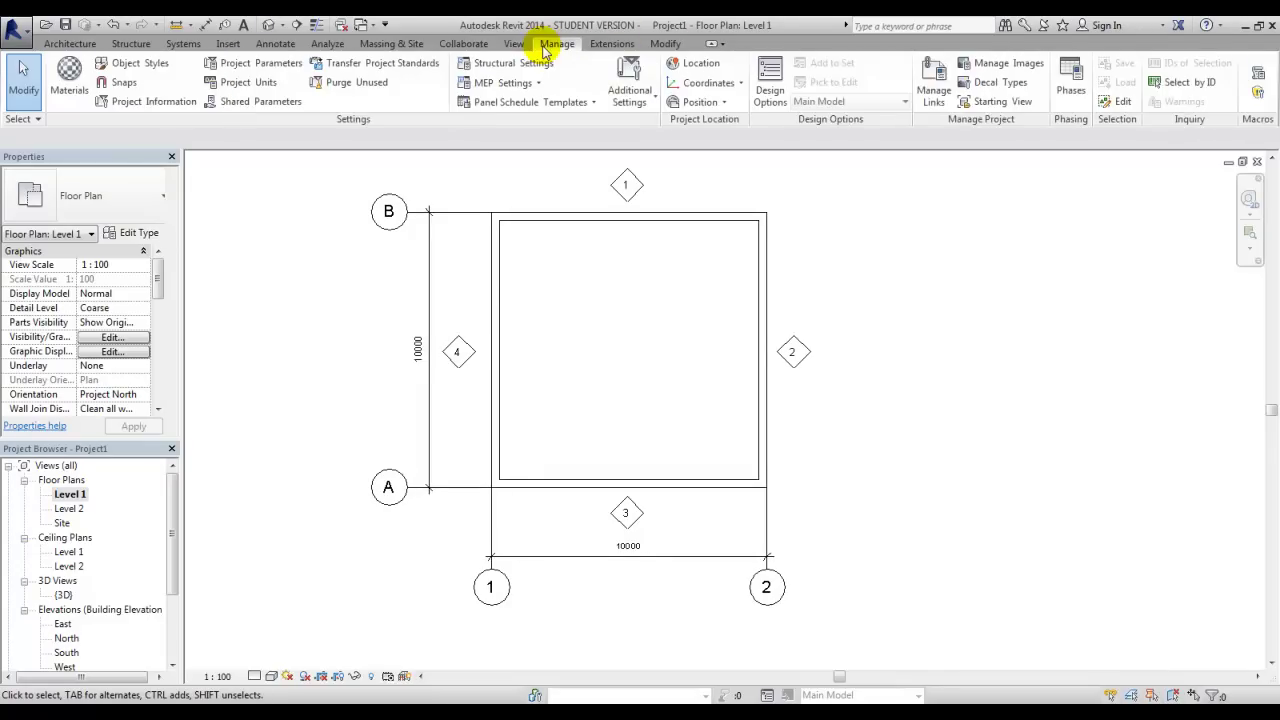
pyautogui.click(513, 45)
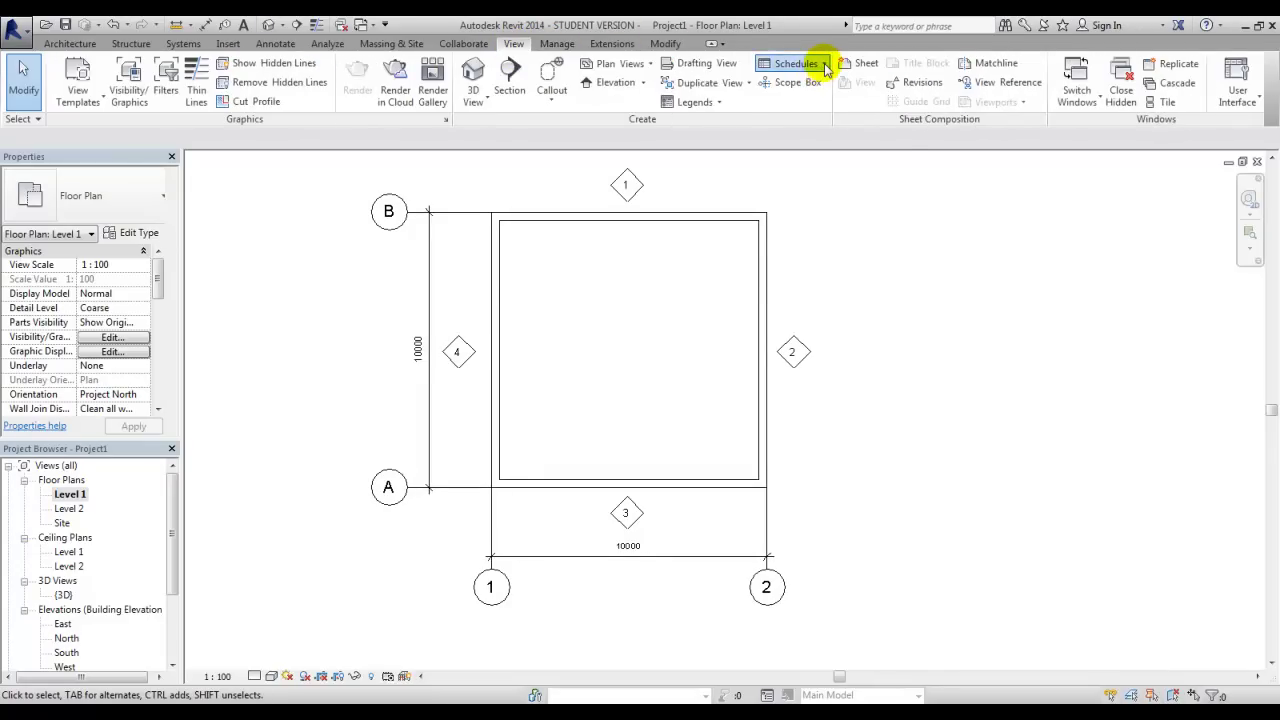
pyautogui.click(825, 65)
pyautogui.click(823, 90)
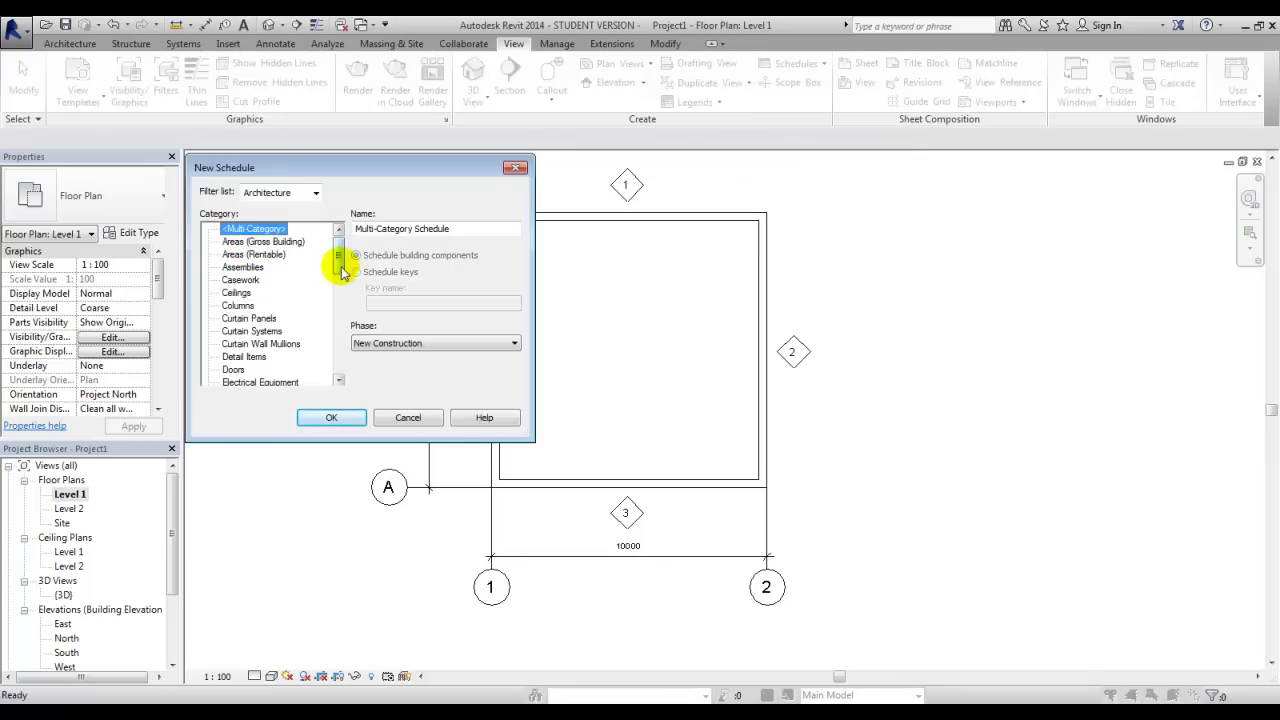
pyautogui.moveTo(338, 255); pyautogui.dragTo(338, 360)
pyautogui.click(240, 358)
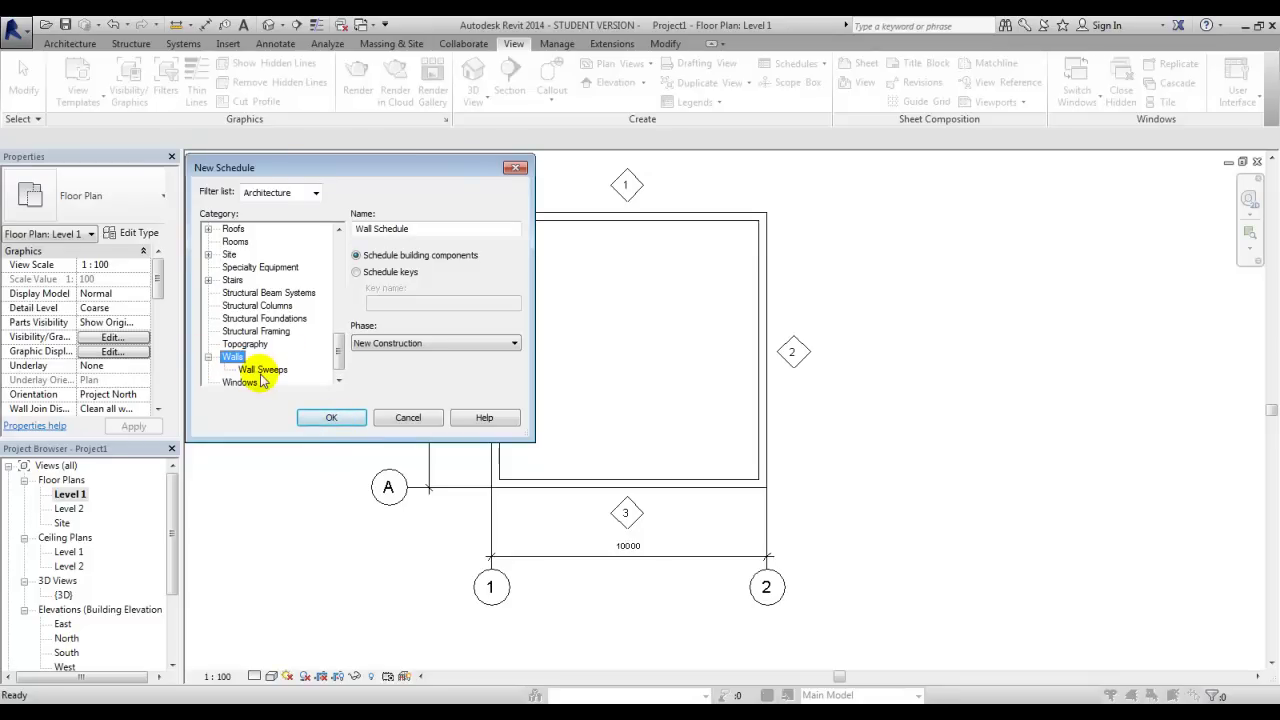
pyautogui.click(331, 418)
# Step: Add the Area, Volume, Width, Type, Mark and Length fields to the Wall Schedule
pyautogui.click(276, 304)
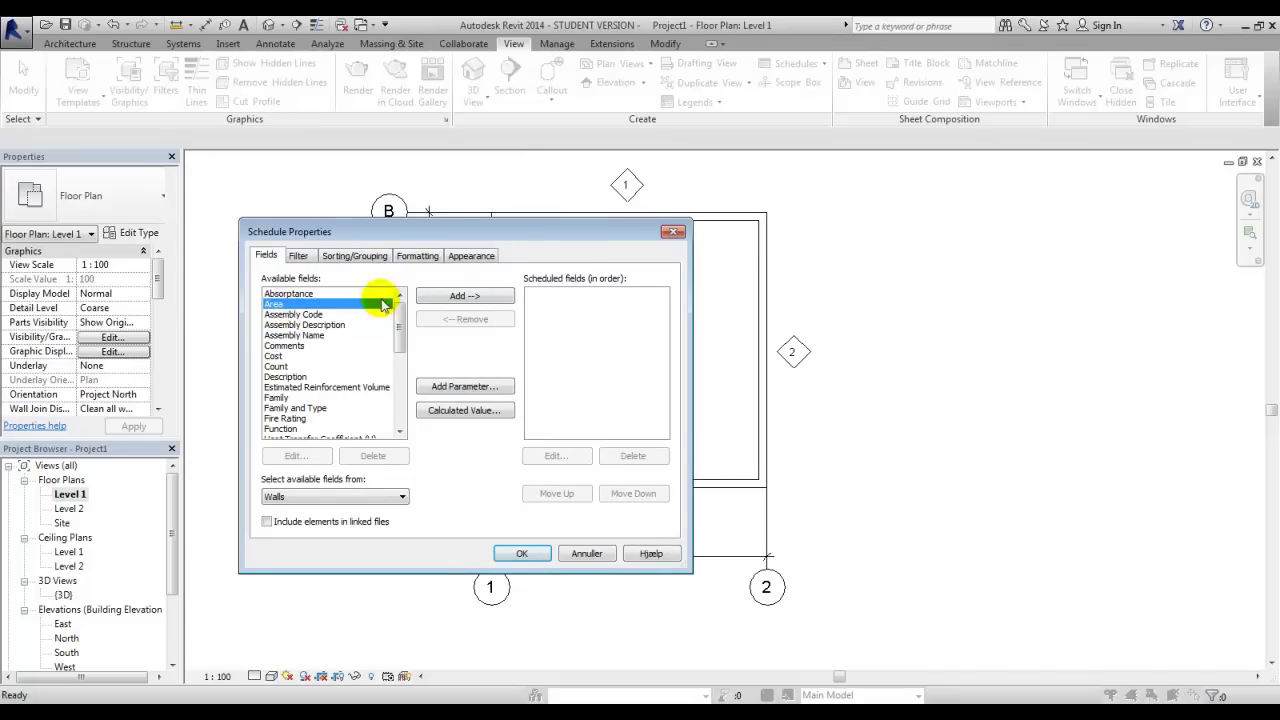
pyautogui.click(452, 300)
pyautogui.moveTo(402, 338); pyautogui.dragTo(408, 429)
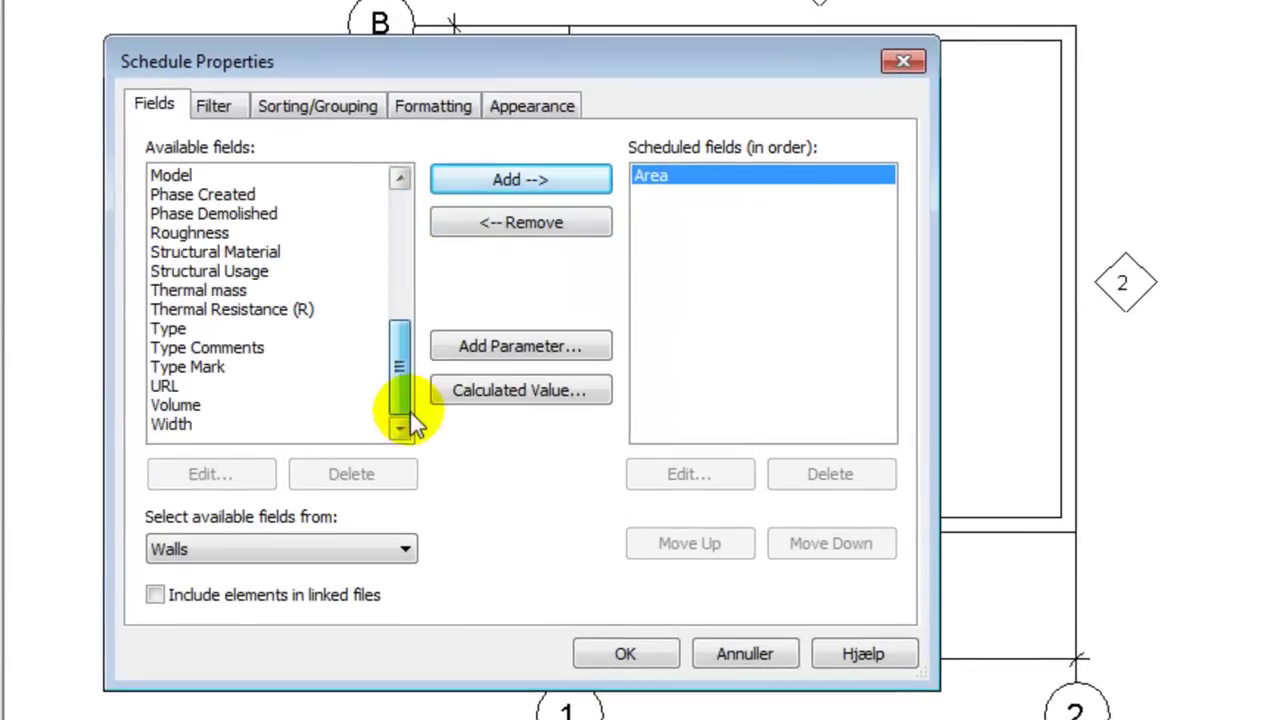
pyautogui.moveTo(165, 428); pyautogui.dragTo(165, 410)
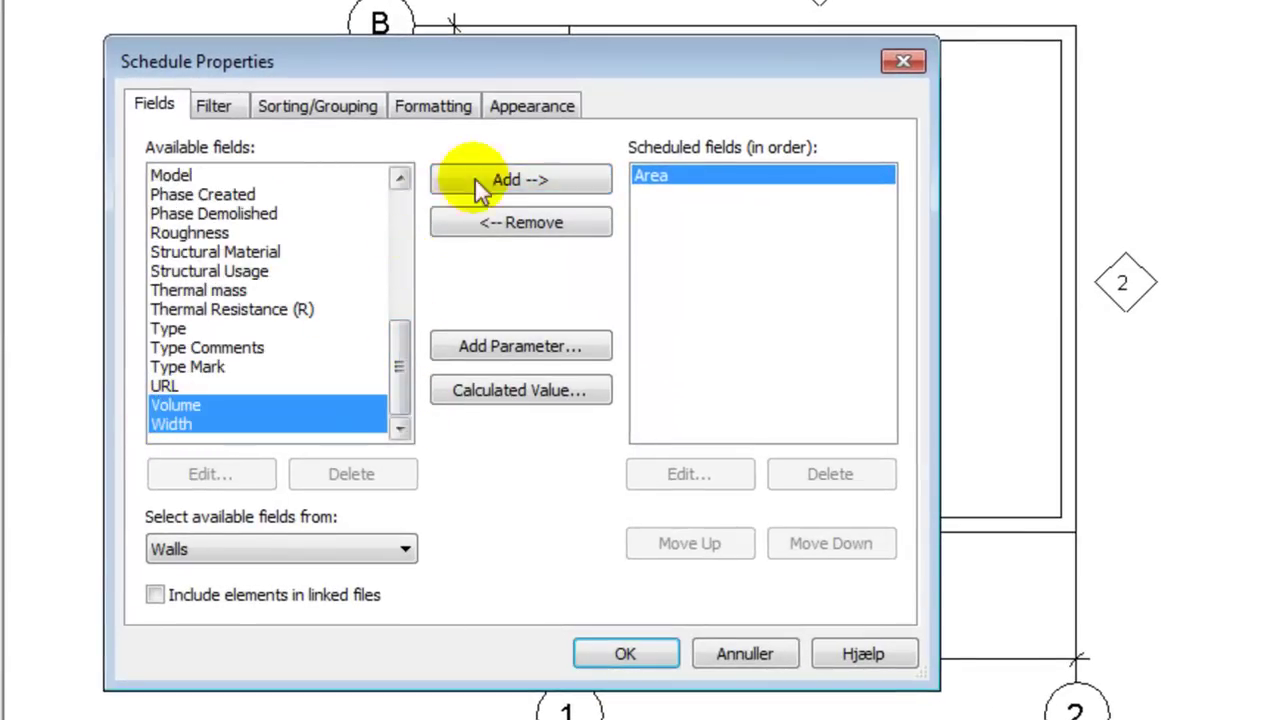
pyautogui.click(478, 181)
pyautogui.click(168, 367)
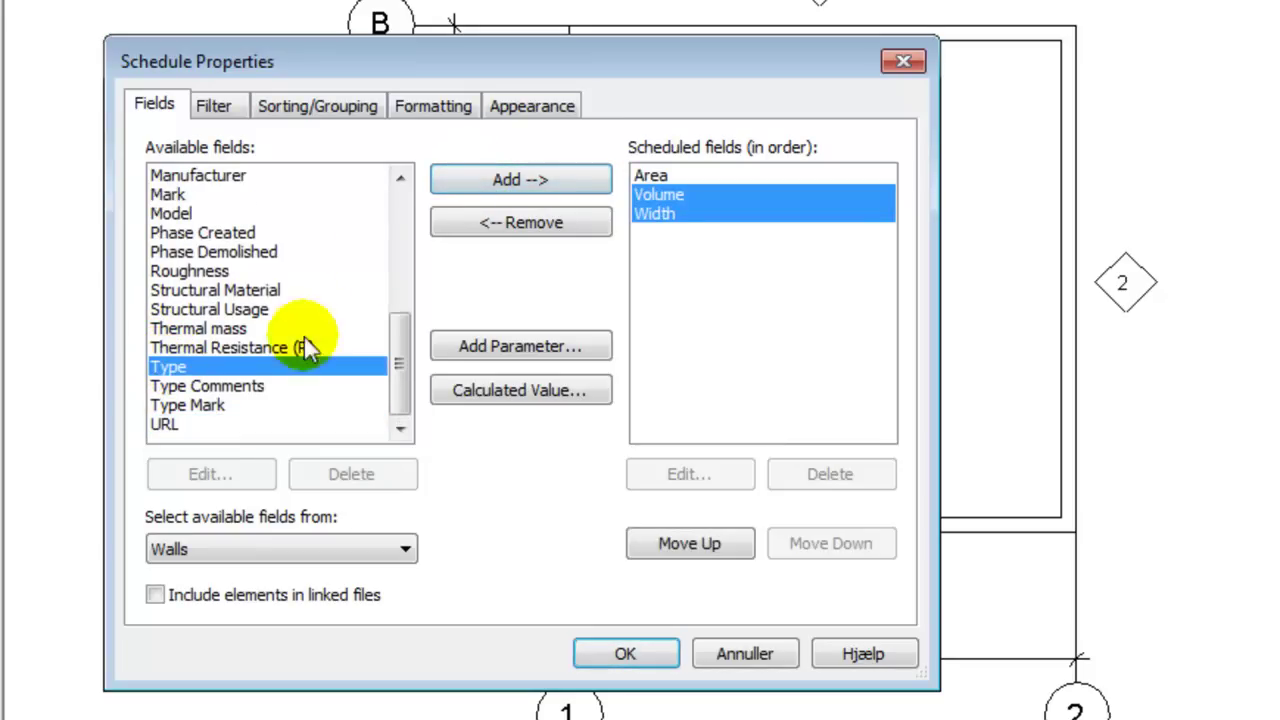
pyautogui.click(485, 176)
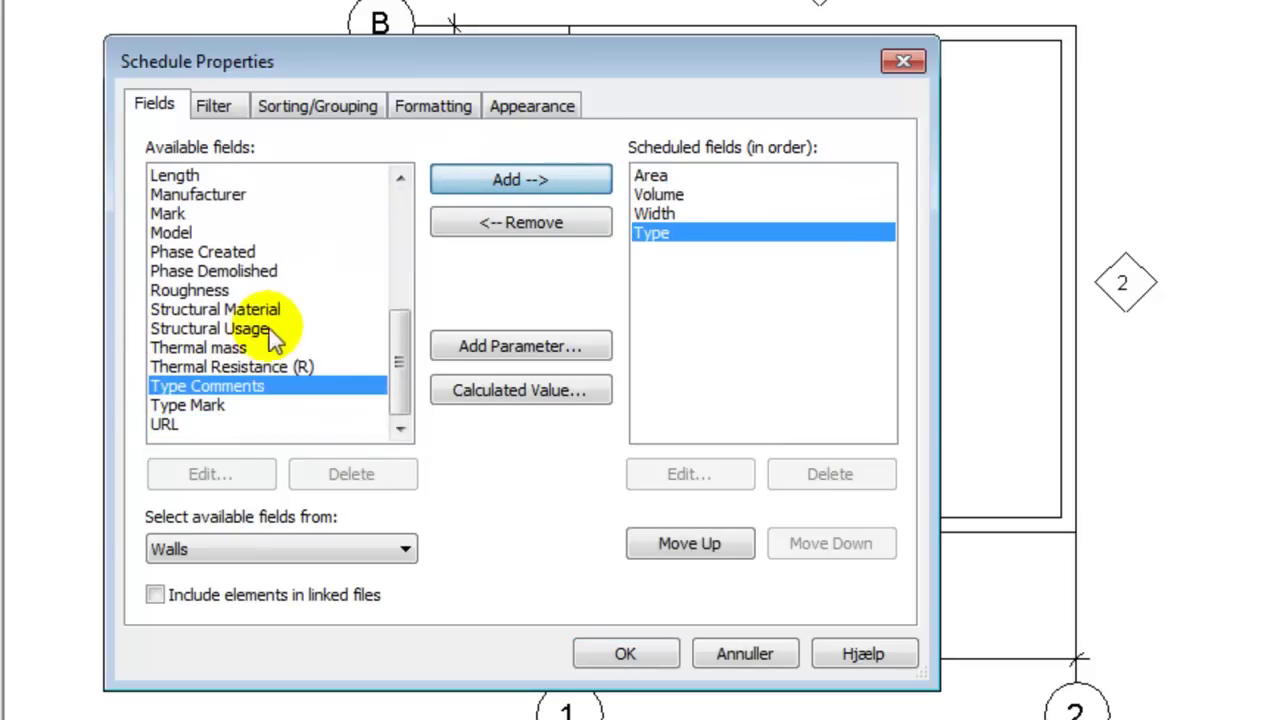
pyautogui.click(162, 214)
pyautogui.click(500, 182)
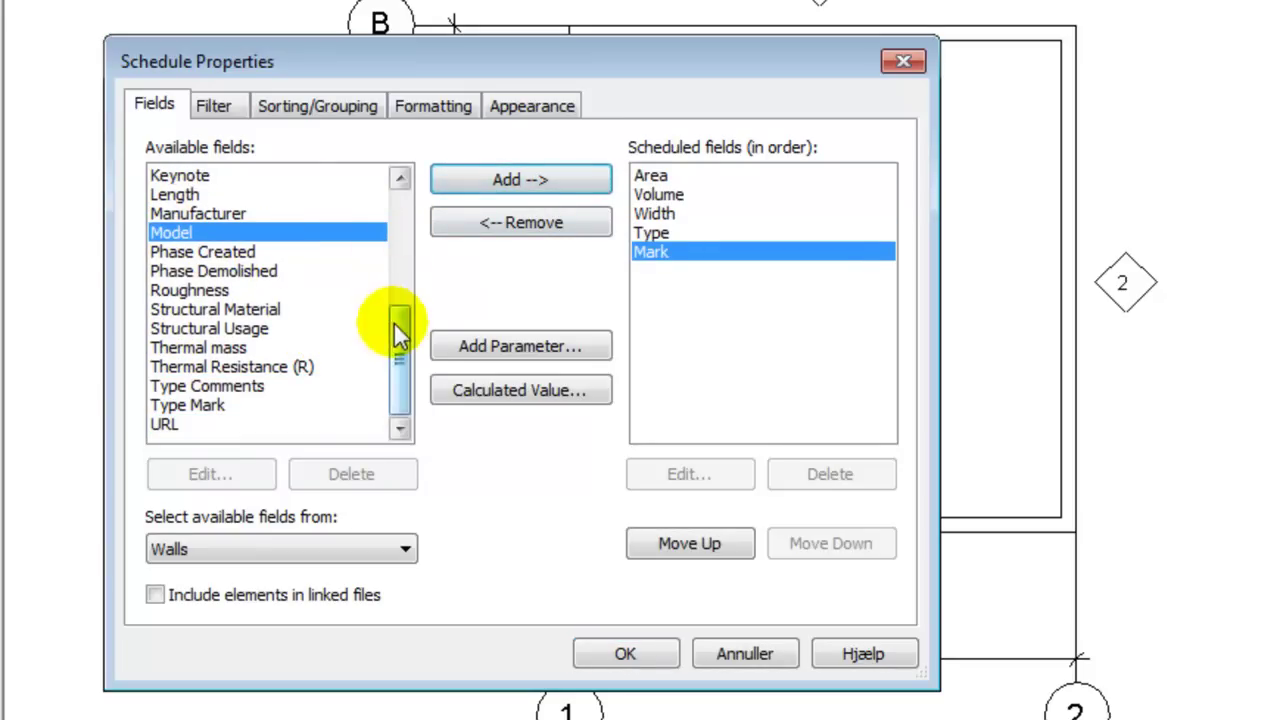
pyautogui.click(165, 194)
pyautogui.click(566, 184)
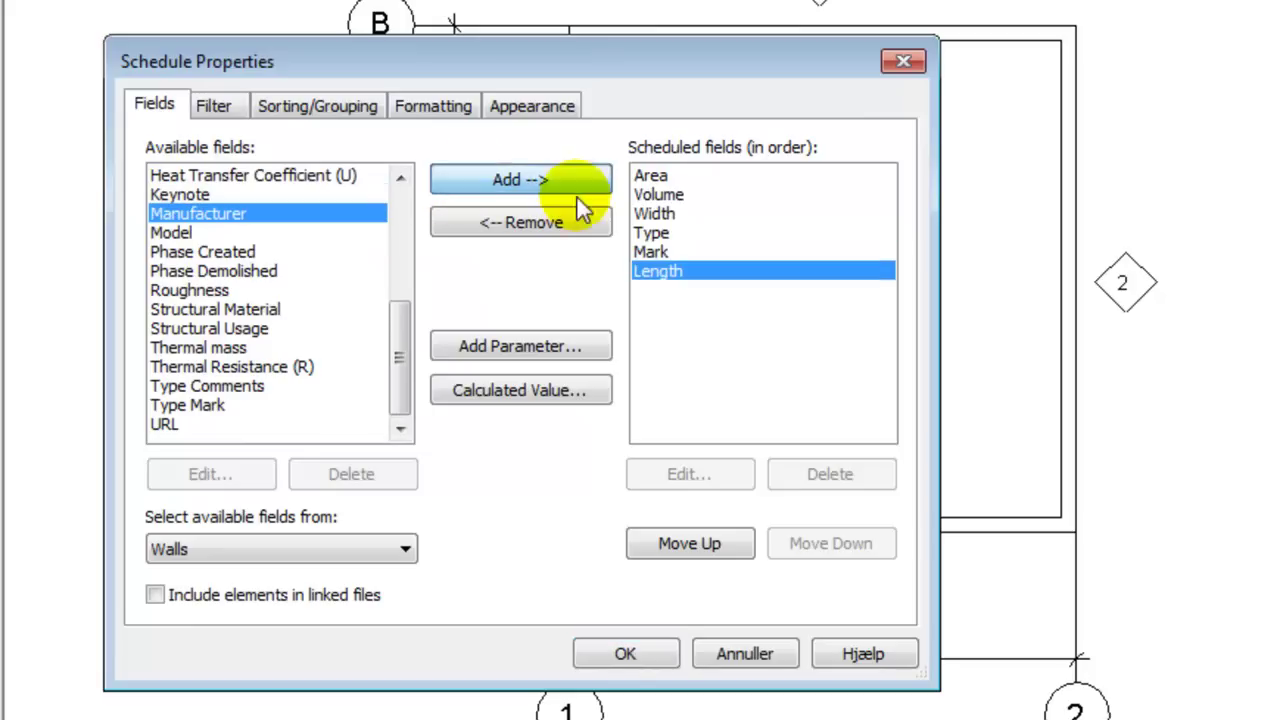
# Step: Reorder the fields so Type is the first column and Mark the second
pyautogui.click(652, 251)
pyautogui.click(700, 543)
pyautogui.doubleClick(703, 541)
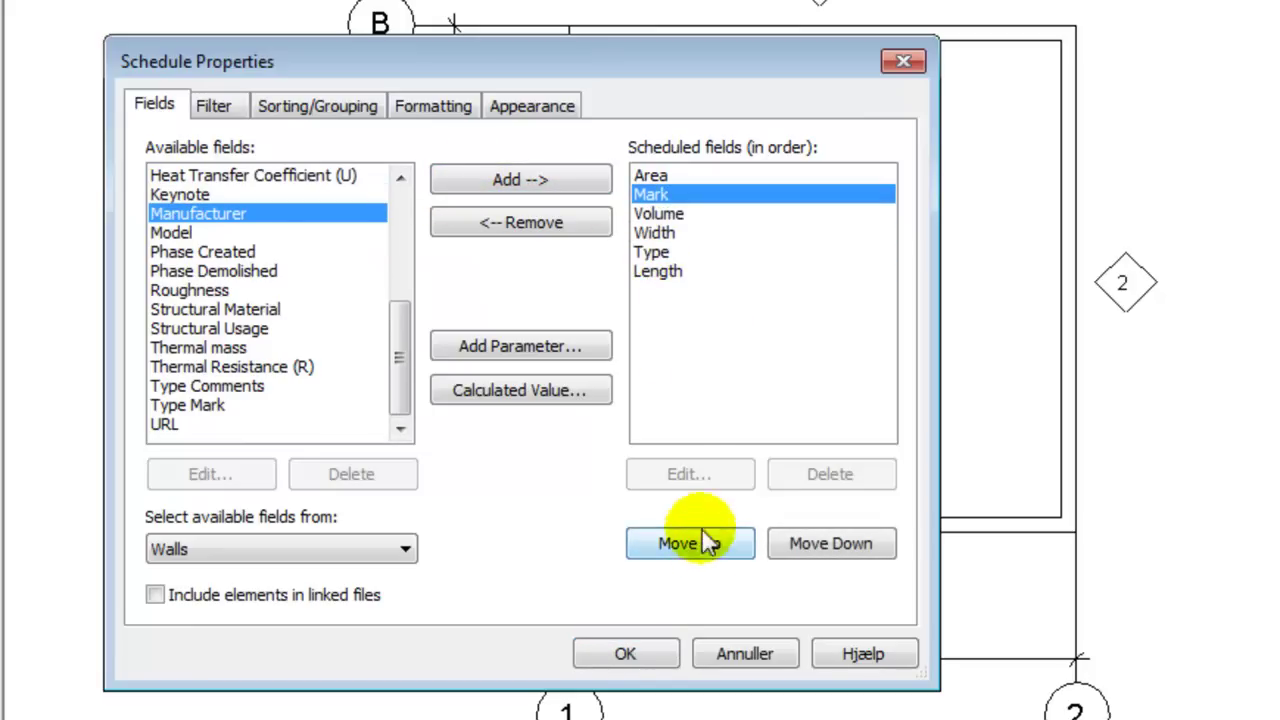
pyautogui.click(700, 252)
pyautogui.click(688, 548)
pyautogui.doubleClick(687, 553)
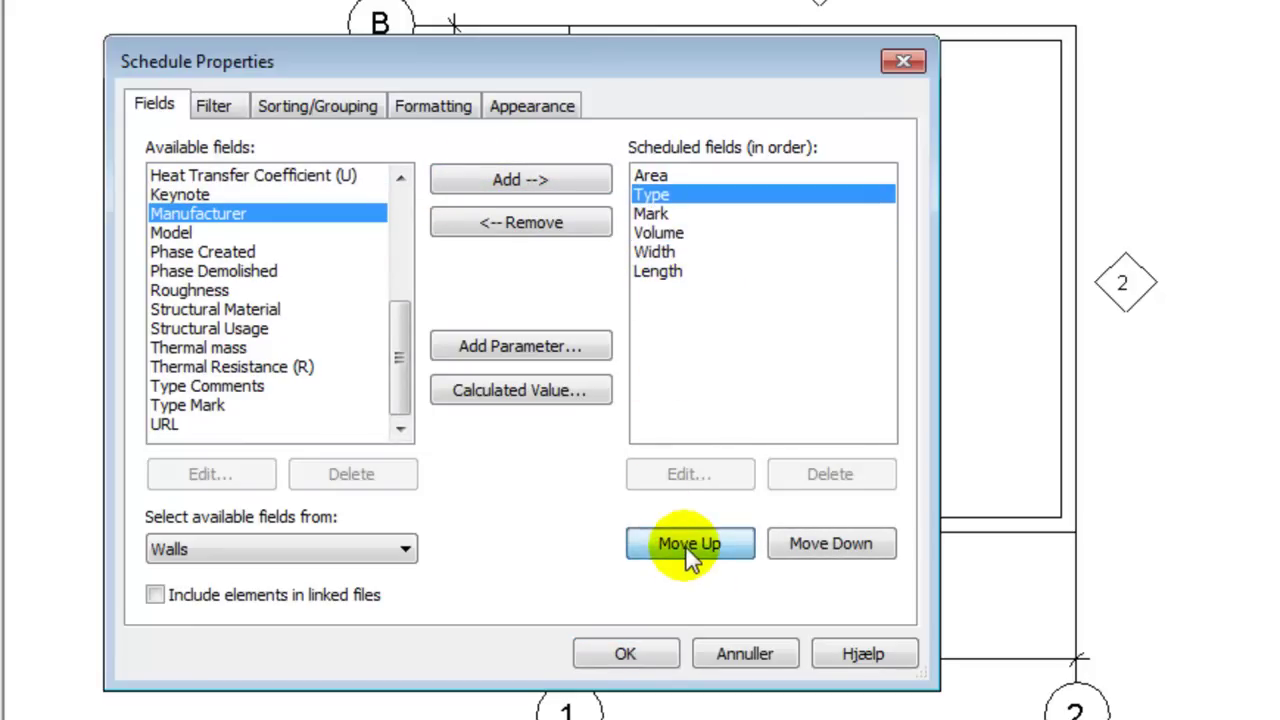
pyautogui.click(685, 545)
# Step: Order Length, Width, Area and Volume after Mark, then create the schedule
pyautogui.click(650, 194)
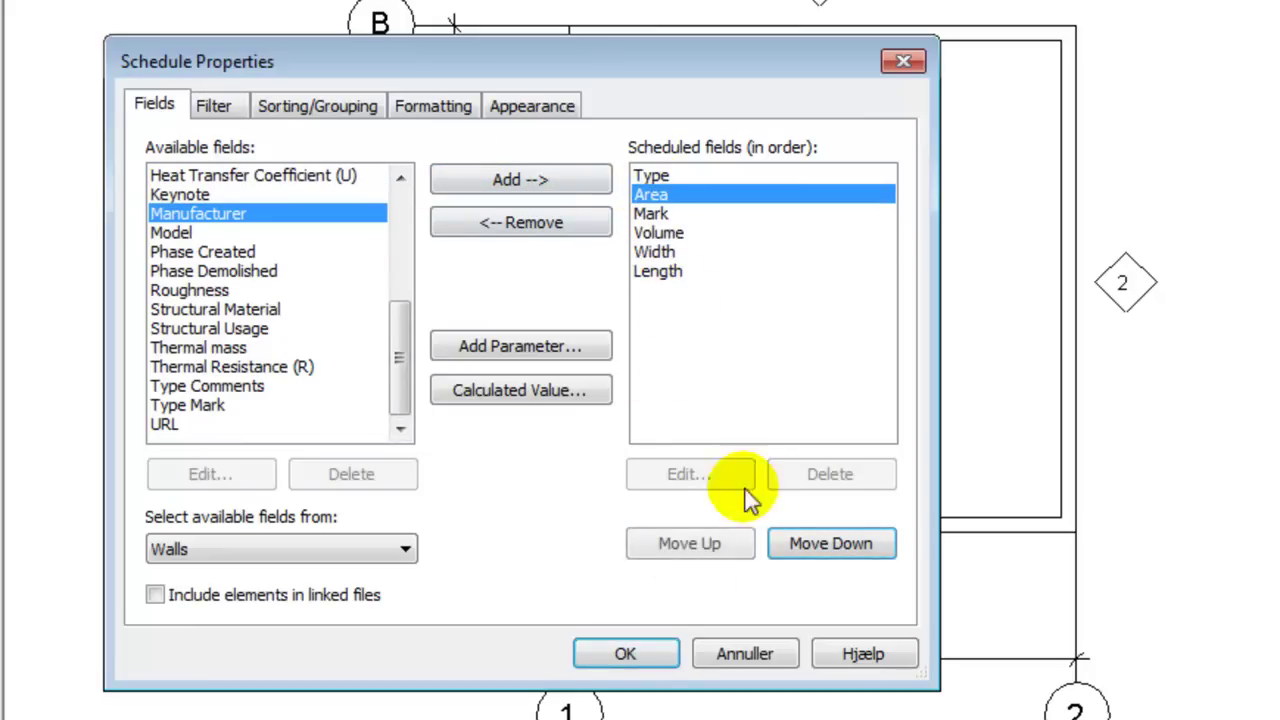
pyautogui.click(840, 543)
pyautogui.click(840, 543)
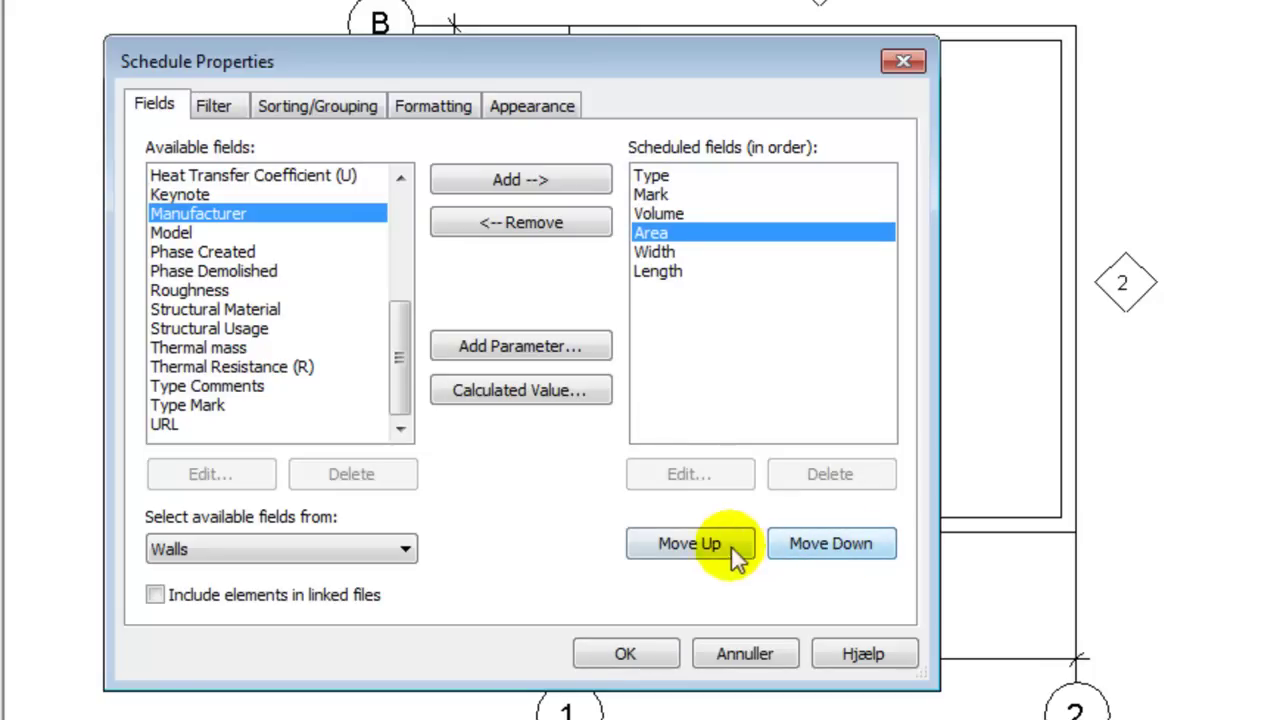
pyautogui.click(700, 545)
pyautogui.click(654, 251)
pyautogui.click(700, 545)
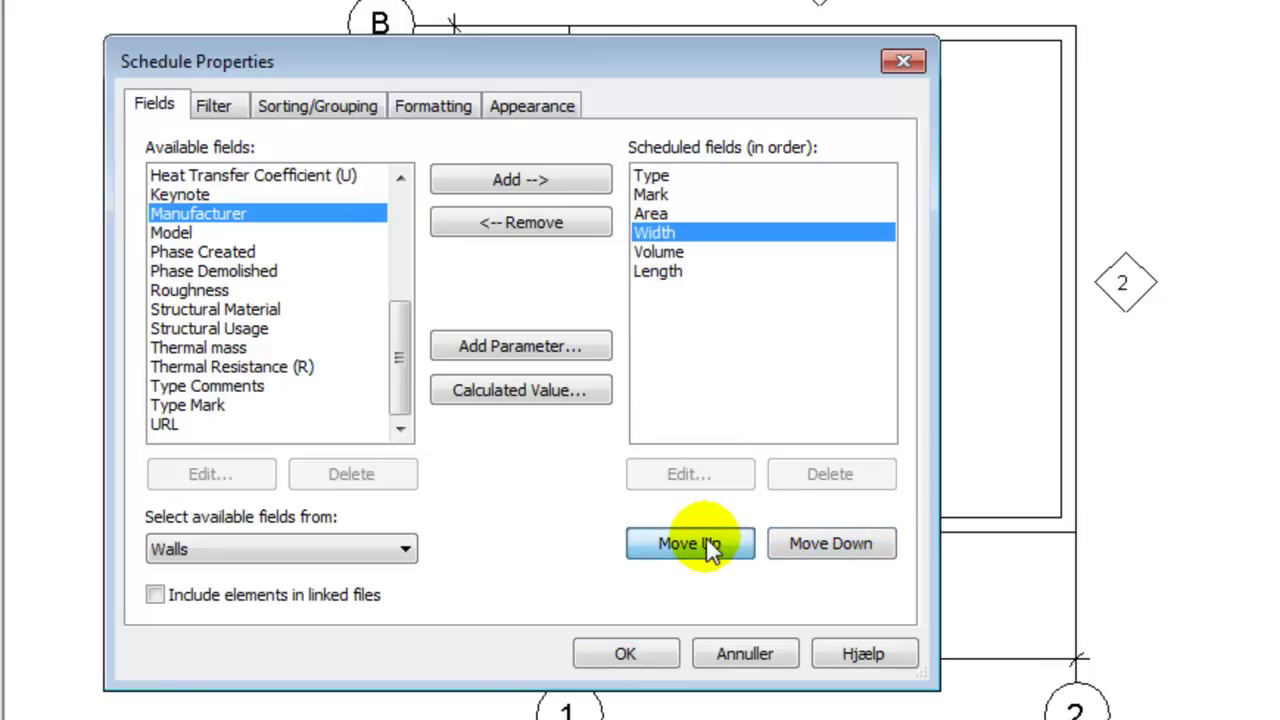
pyautogui.click(704, 545)
pyautogui.click(657, 271)
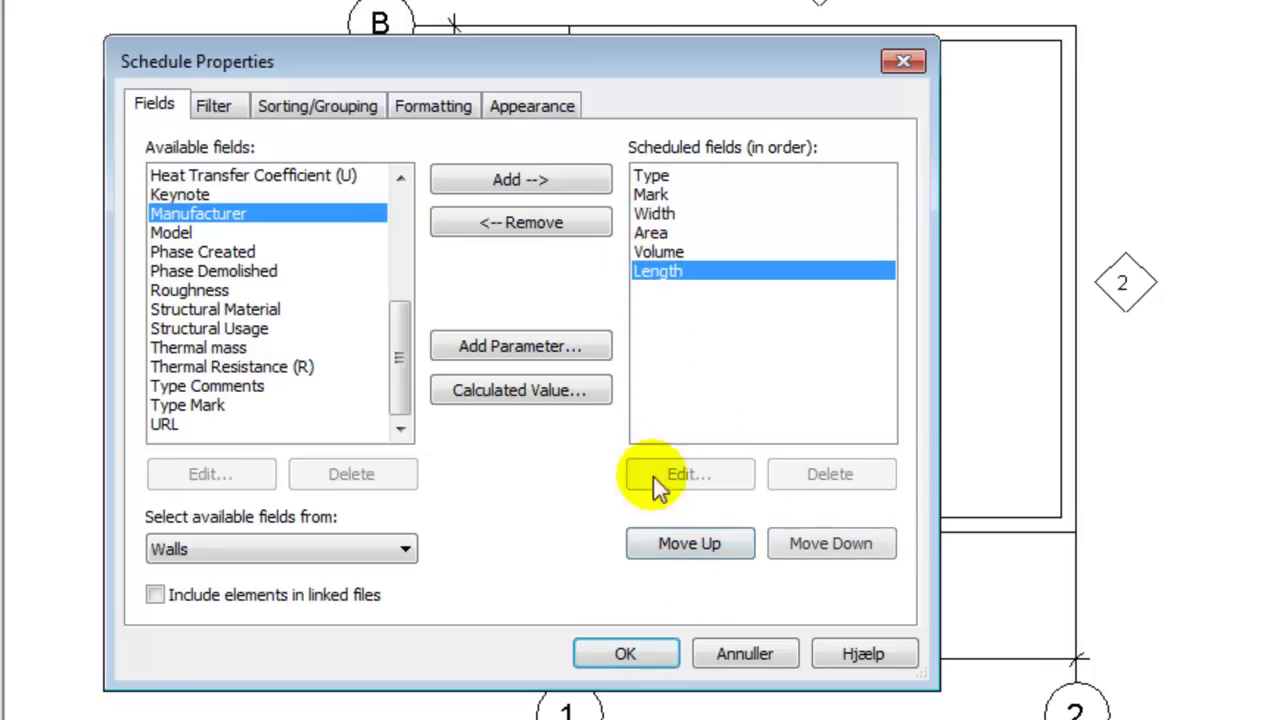
pyautogui.click(689, 543)
pyautogui.click(689, 543)
pyautogui.click(689, 543)
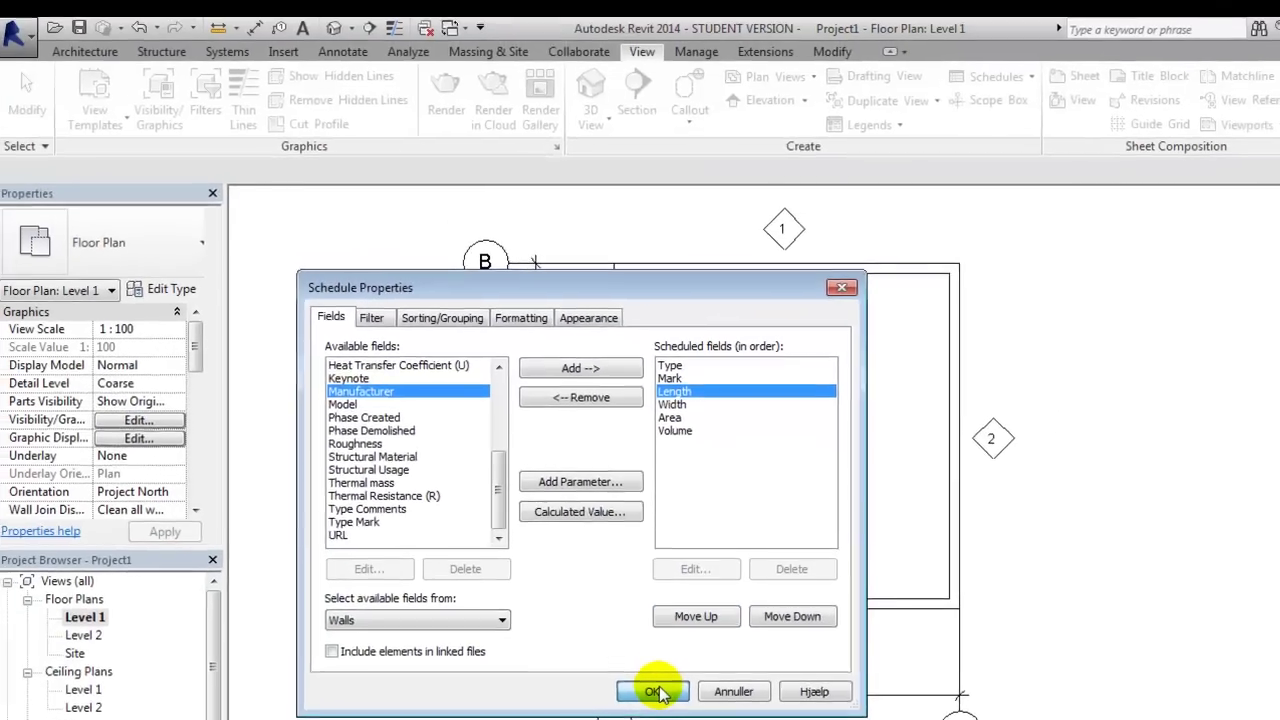
pyautogui.click(630, 653)
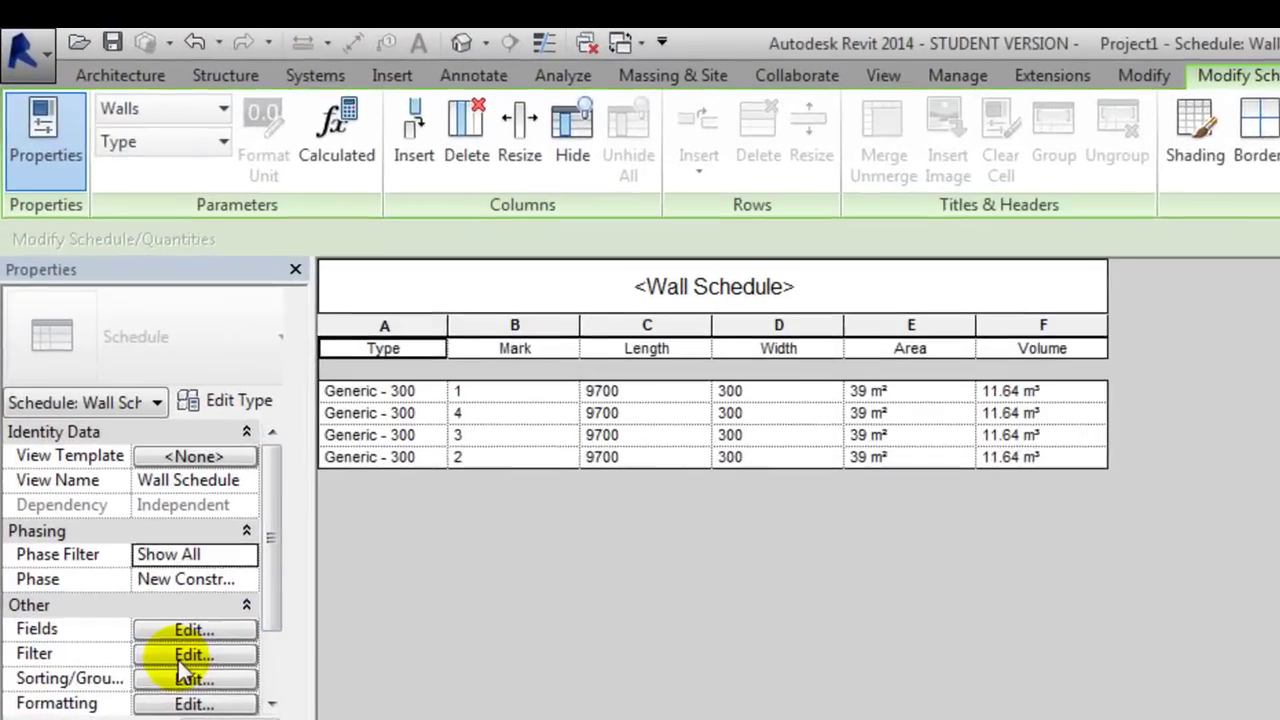
# Step: Set the Wall Schedule's Sorting/Grouping to sort by Mark
pyautogui.click(180, 660)
pyautogui.click(603, 442)
pyautogui.click(666, 487)
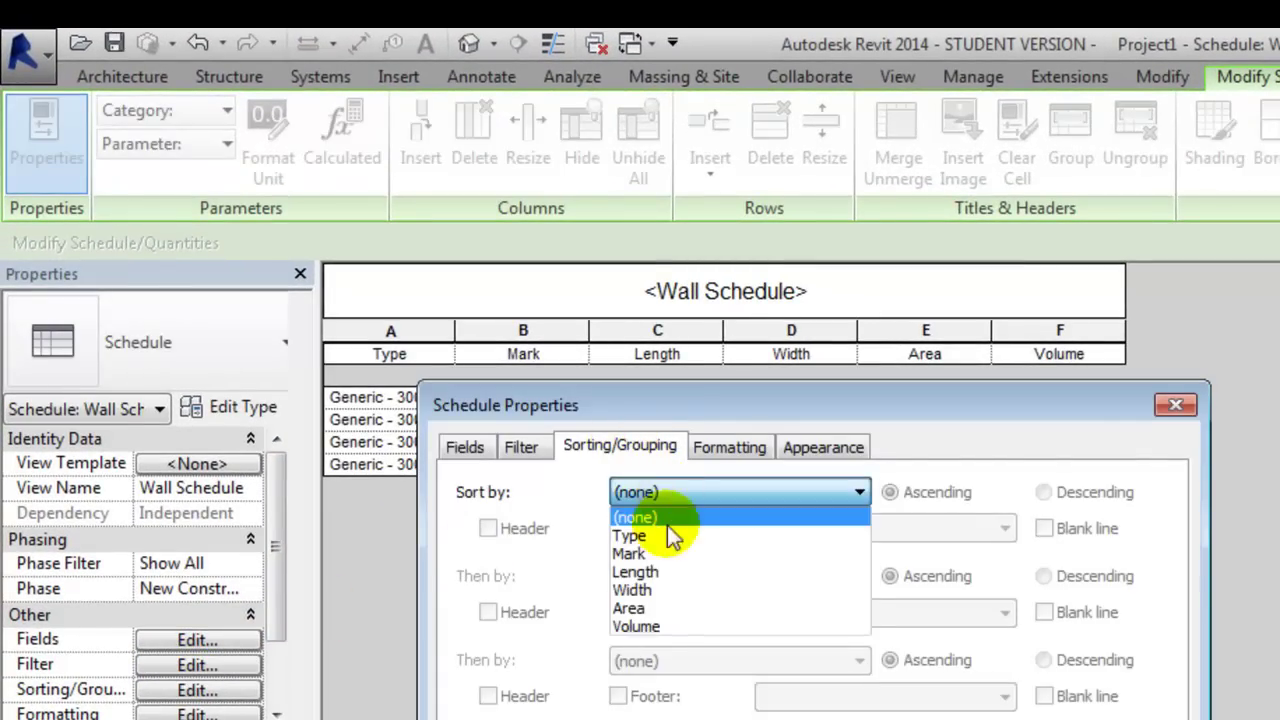
pyautogui.click(665, 553)
pyautogui.press('Return')
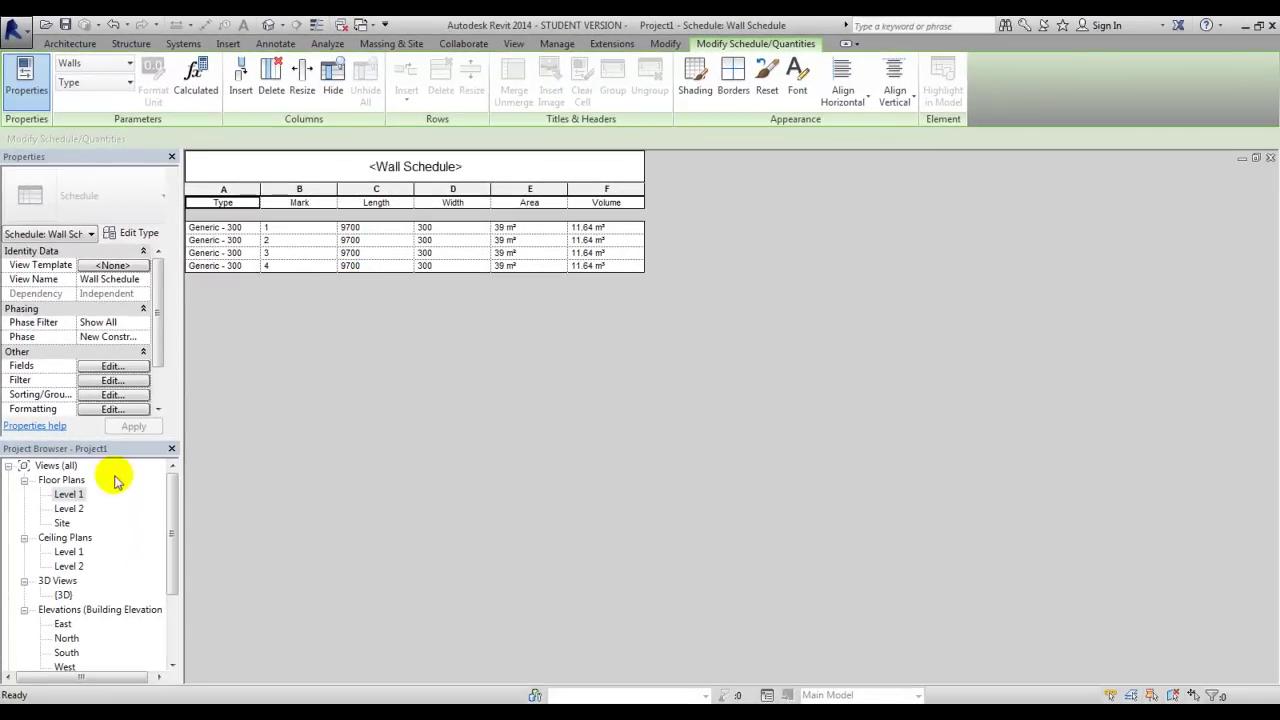
# Step: On the Level 1 plan, drag both end grips of bottom wall 3 onto their corners
pyautogui.doubleClick(69, 494)
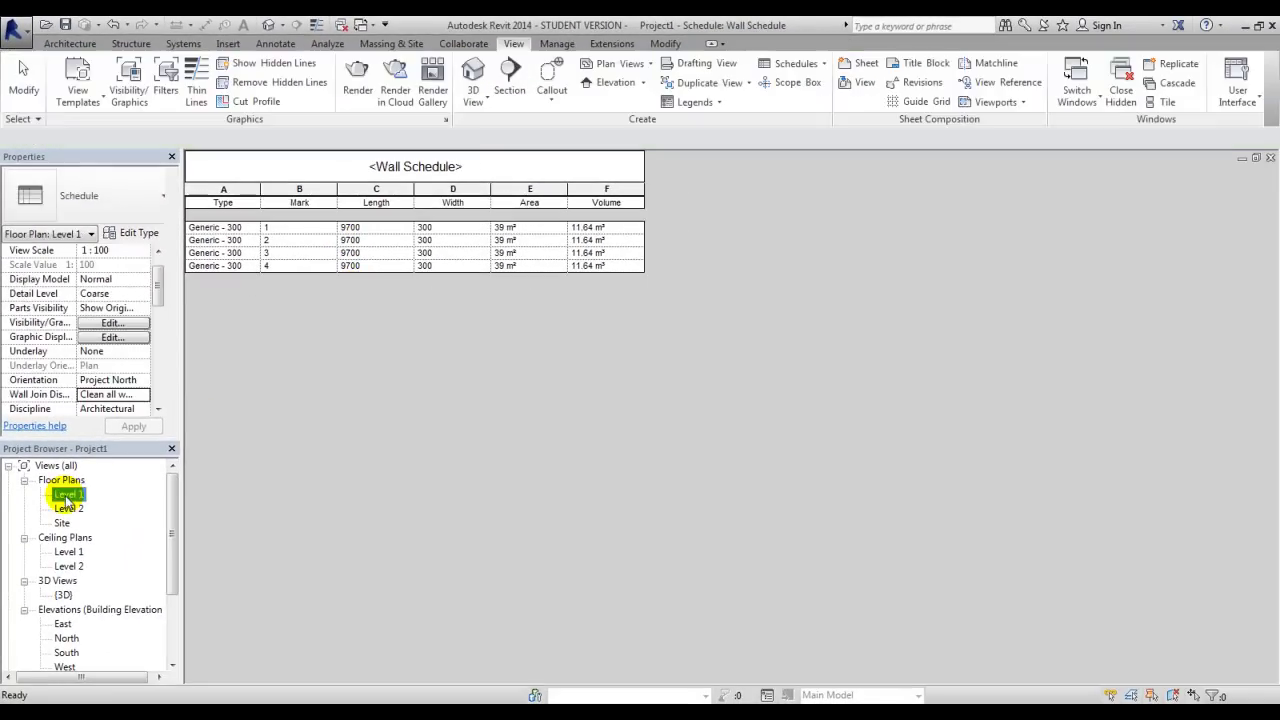
pyautogui.scroll(2, 630, 495)
pyautogui.click(640, 470)
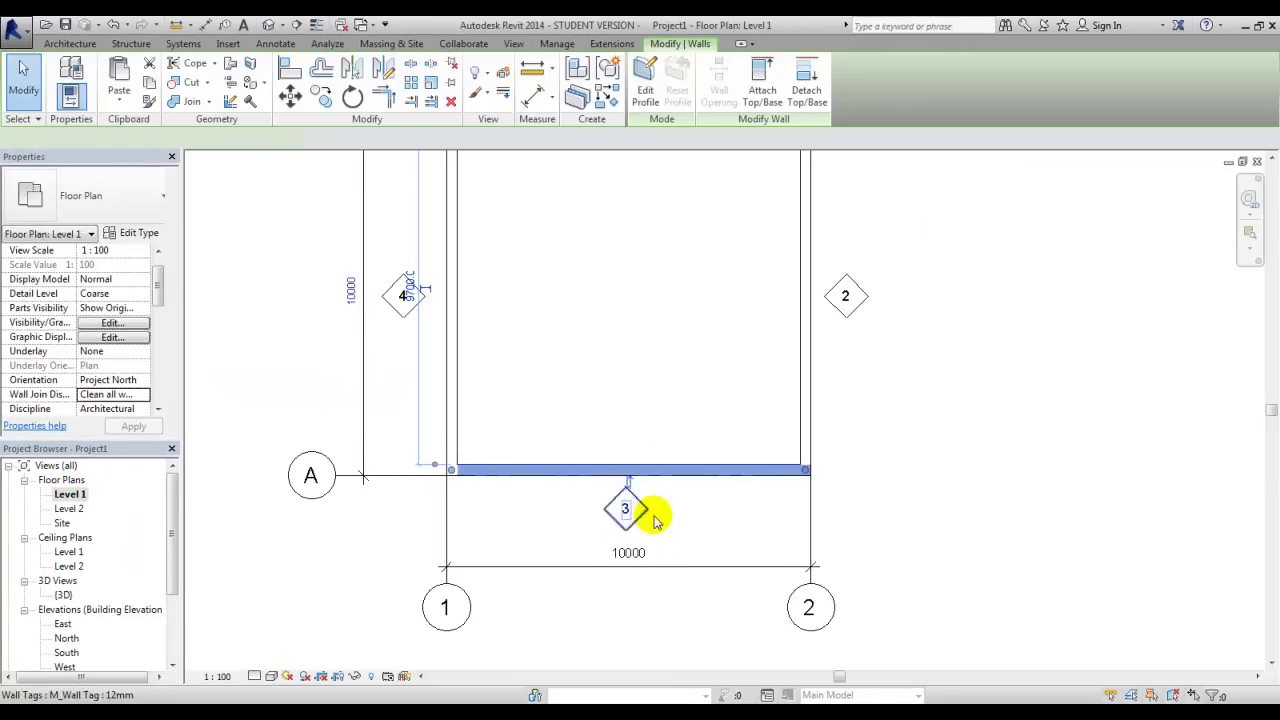
pyautogui.scroll(1, 680, 549)
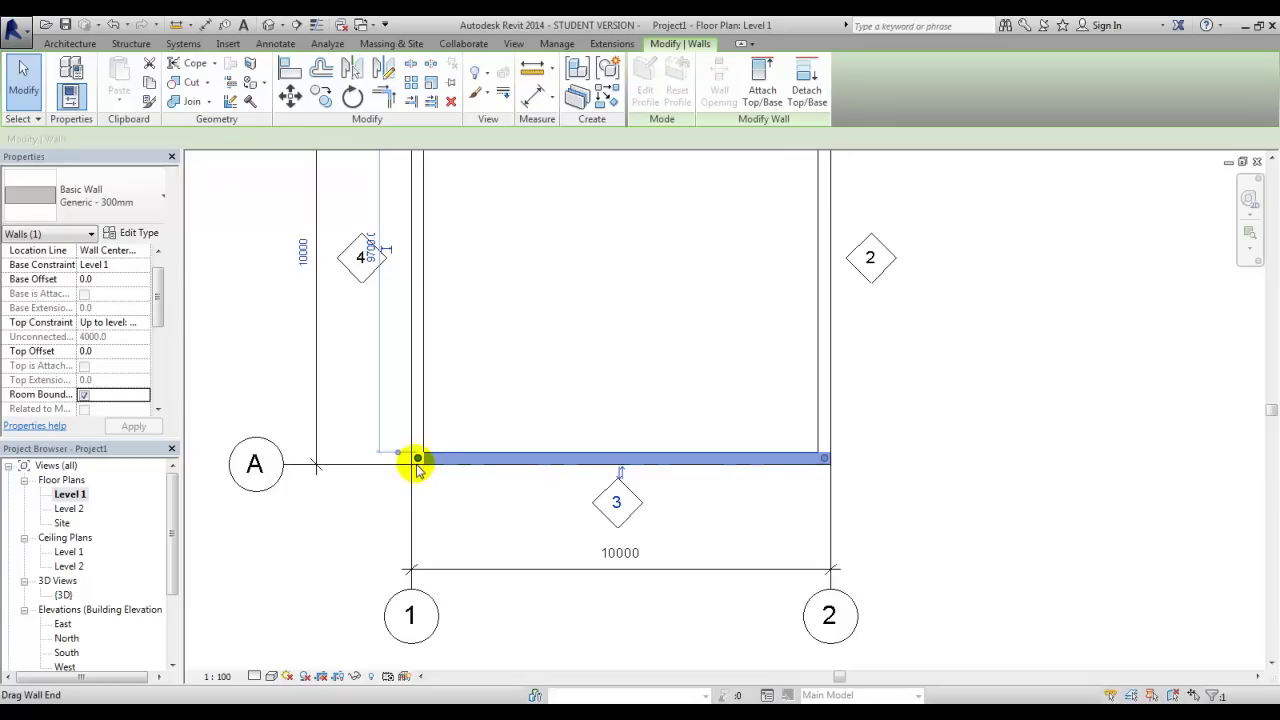
pyautogui.moveTo(418, 468); pyautogui.dragTo(420, 472)
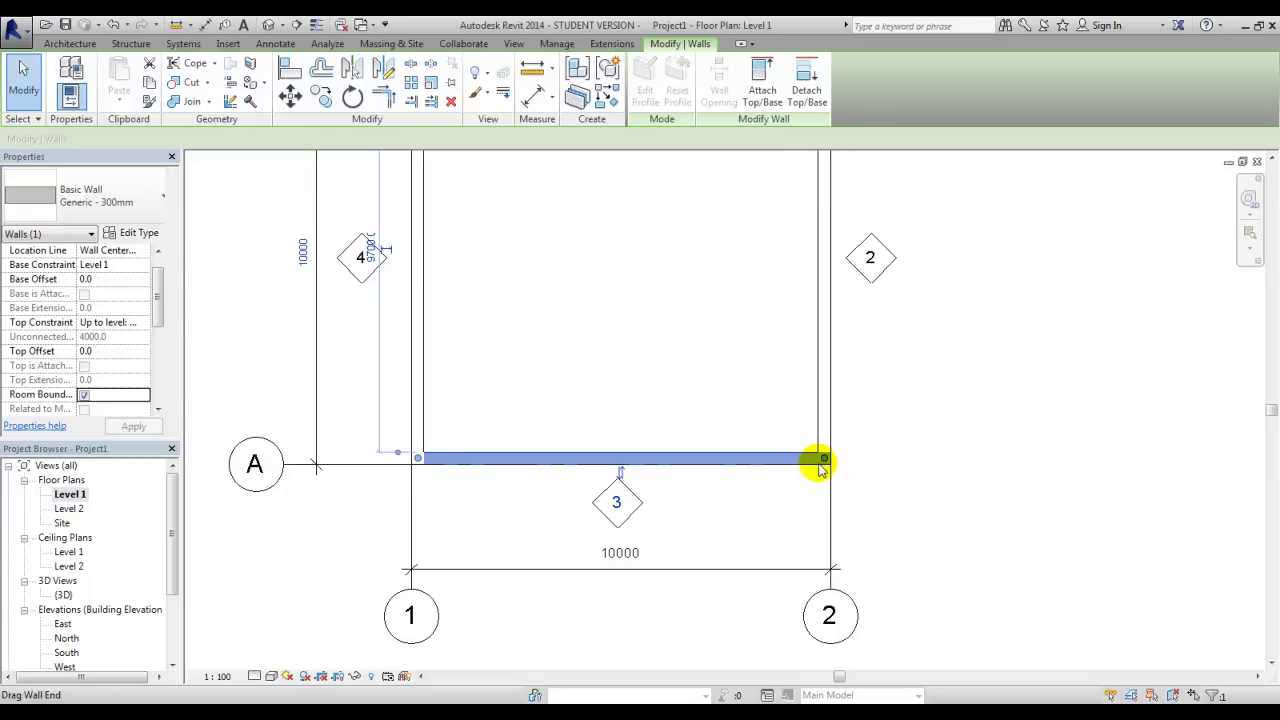
pyautogui.moveTo(820, 470); pyautogui.dragTo(823, 472)
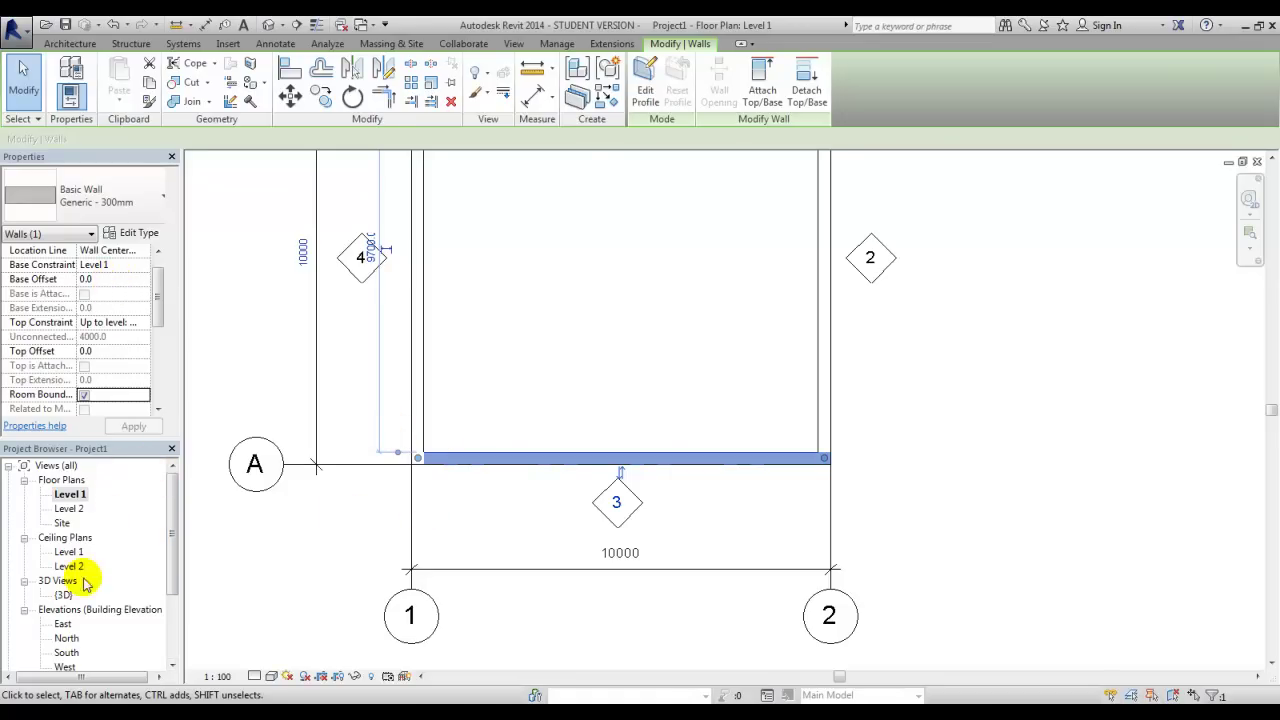
pyautogui.press('Escape')
pyautogui.scroll(-2, 75, 630)
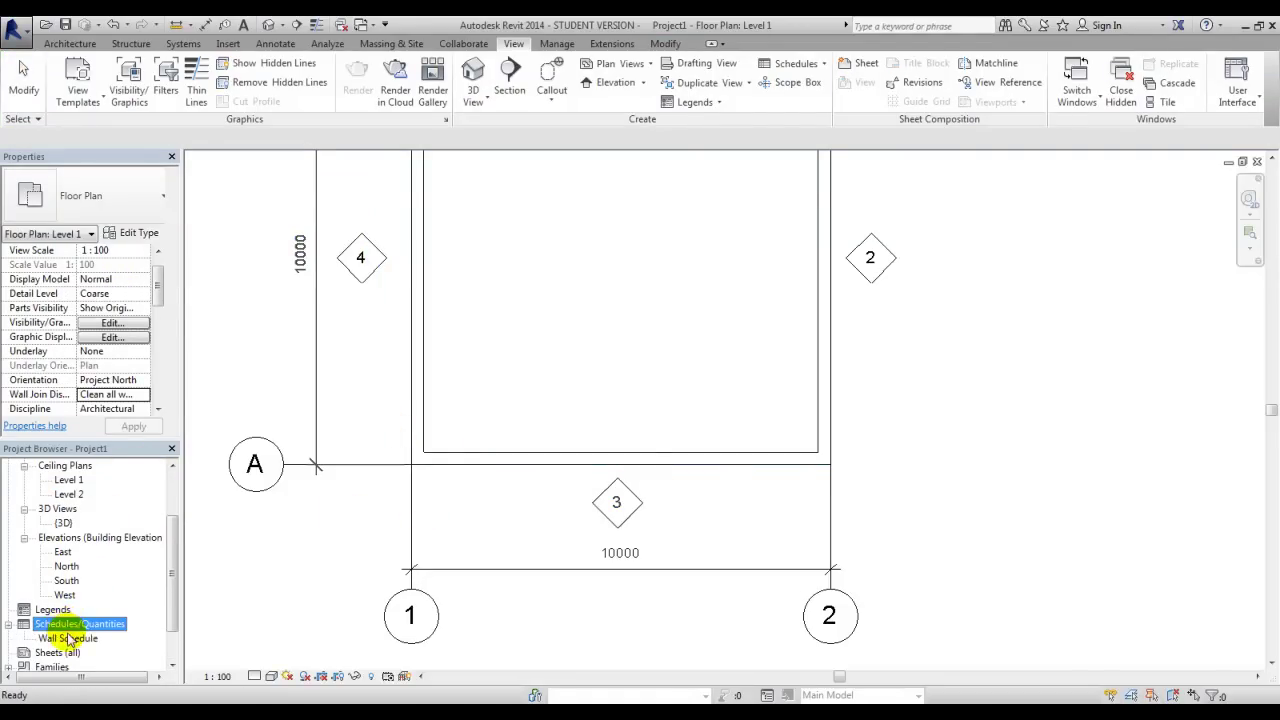
# Step: From the Wall Schedule, set project Area units to the m² symbol rounded to 2 decimal places
pyautogui.doubleClick(68, 639)
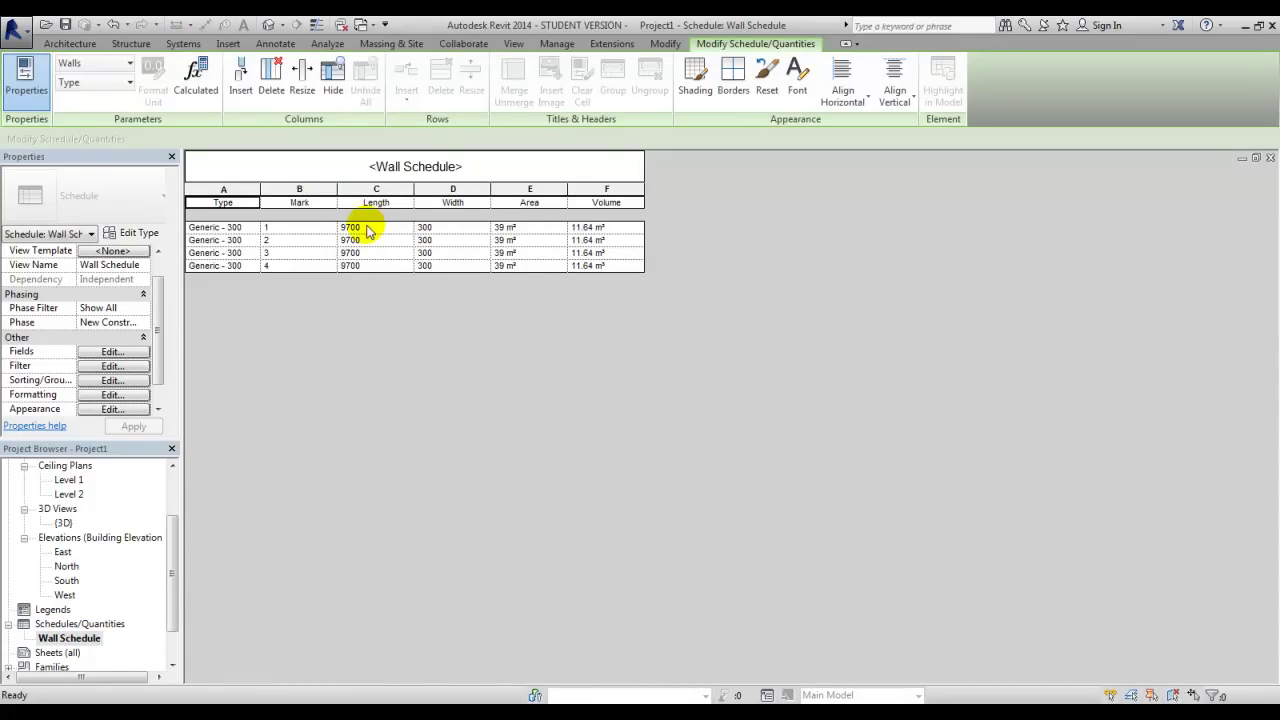
pyautogui.click(530, 229)
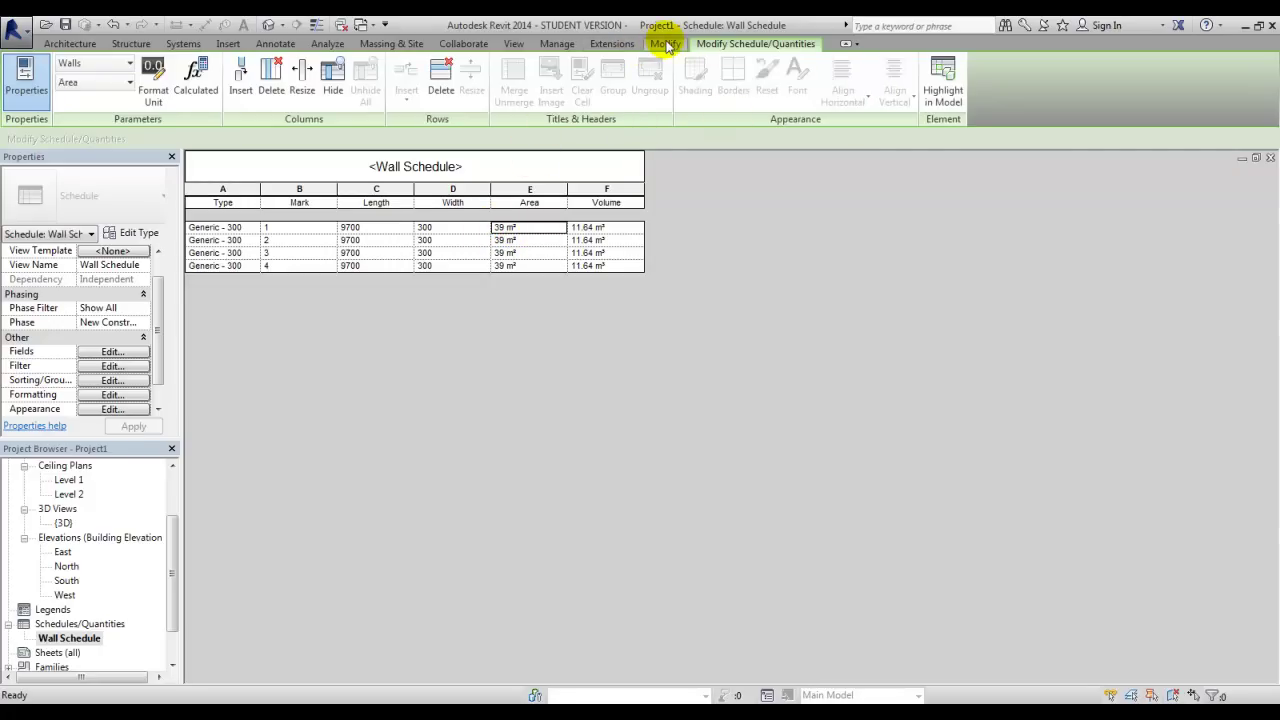
pyautogui.click(557, 43)
pyautogui.click(252, 82)
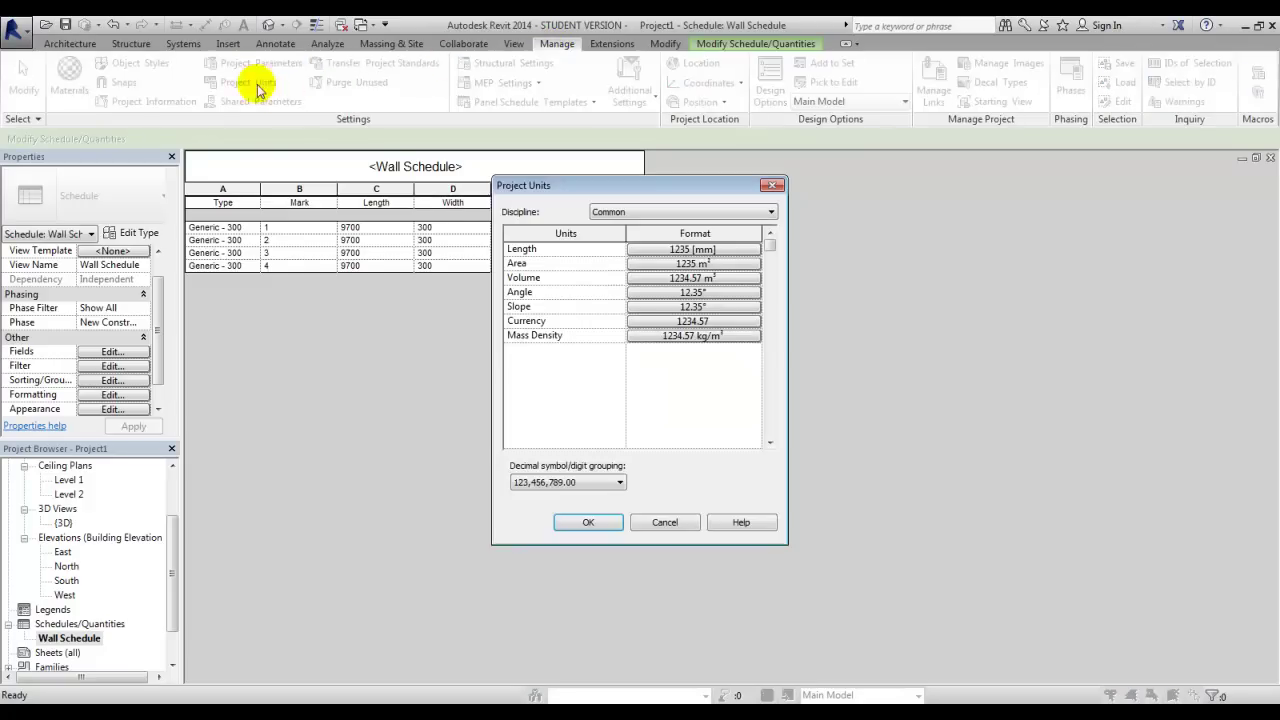
pyautogui.click(695, 264)
pyautogui.click(608, 357)
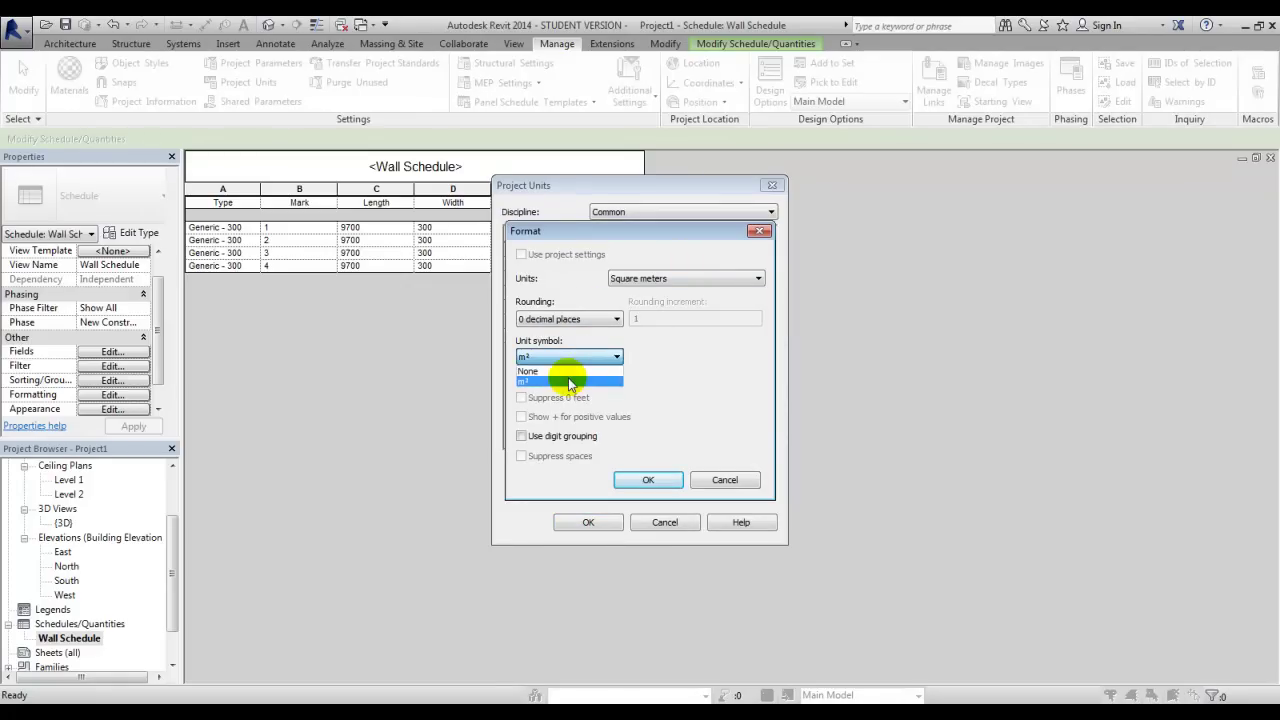
pyautogui.click(570, 384)
pyautogui.click(555, 319)
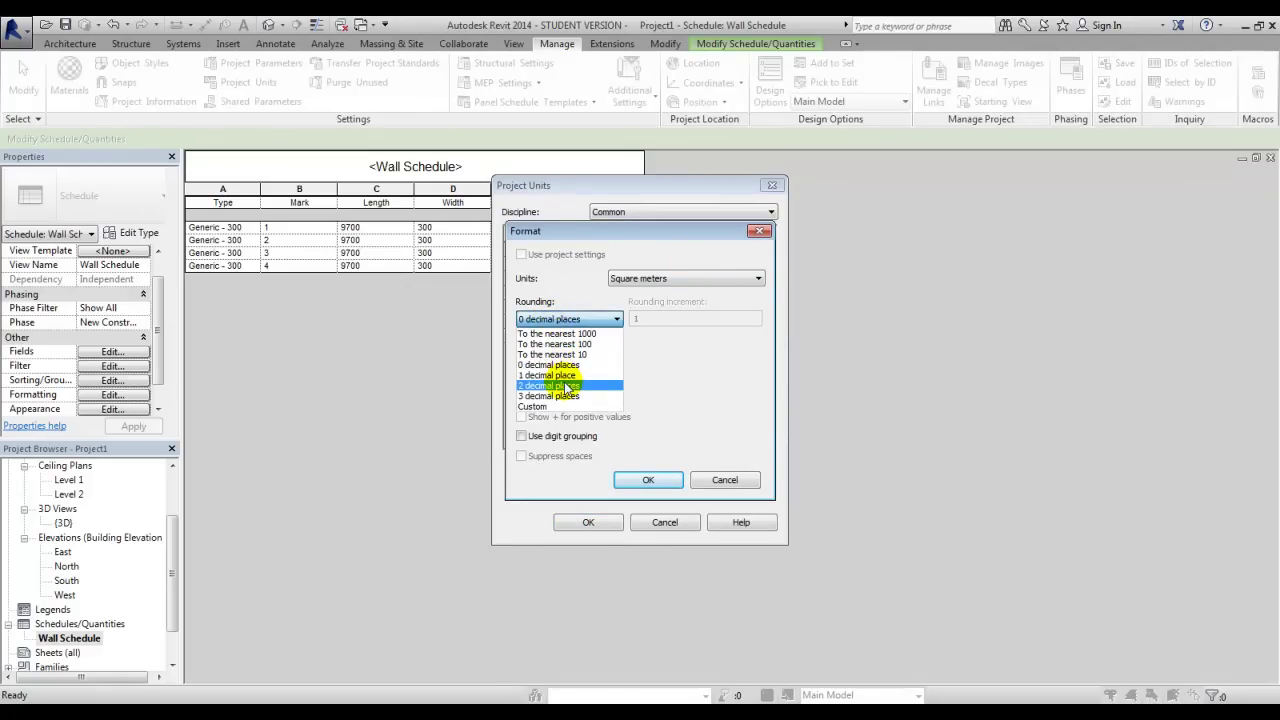
pyautogui.click(566, 386)
pyautogui.click(648, 480)
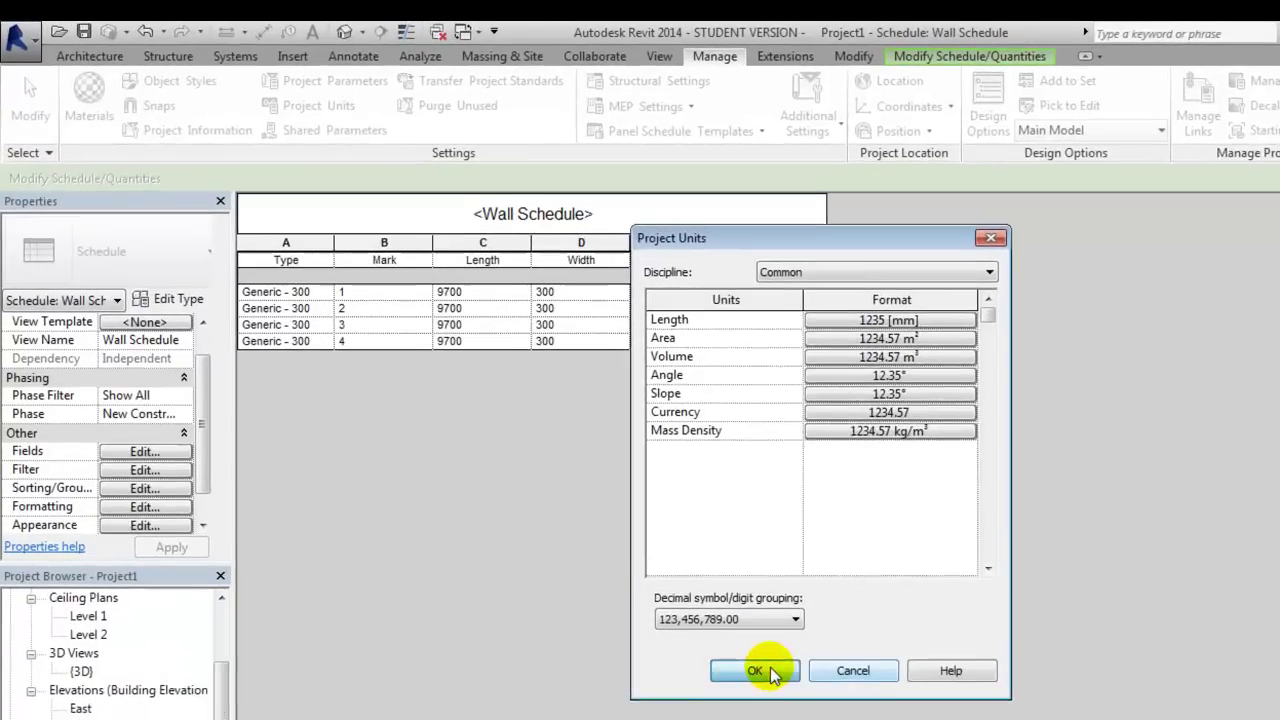
pyautogui.click(770, 670)
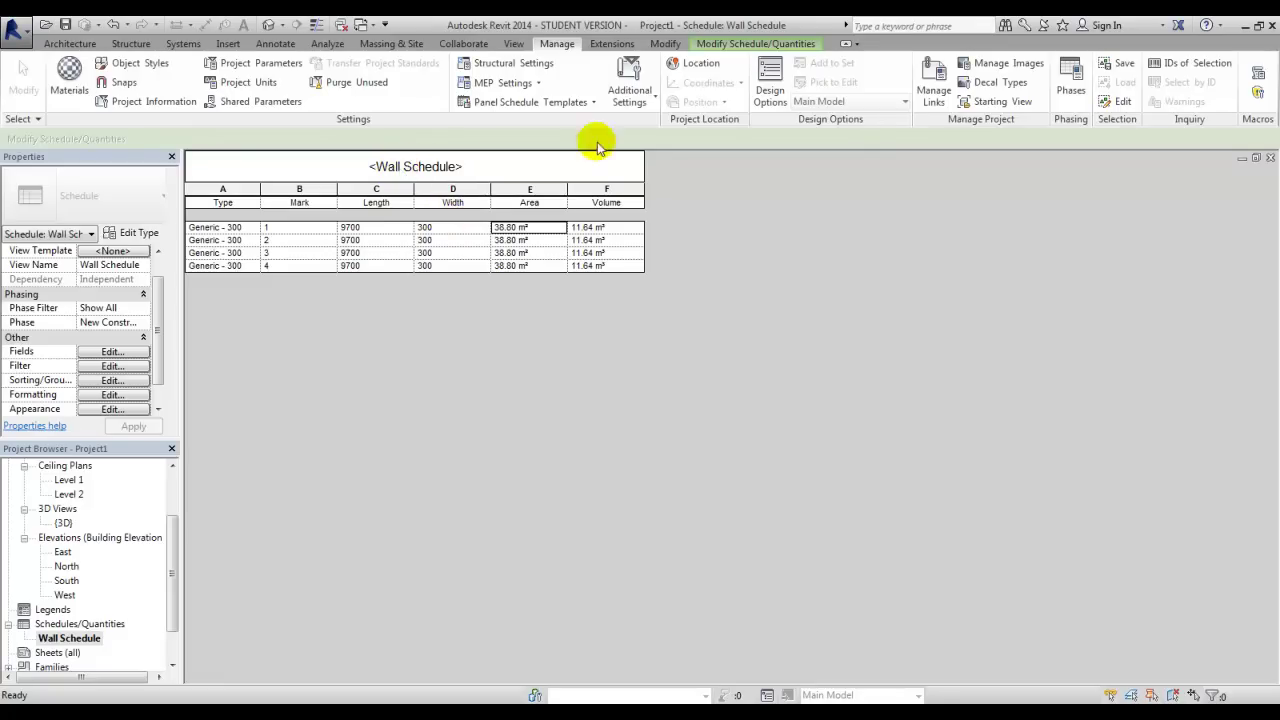
# Step: Check the available schedule types under View > Schedules, then dismiss the list
pyautogui.click(512, 43)
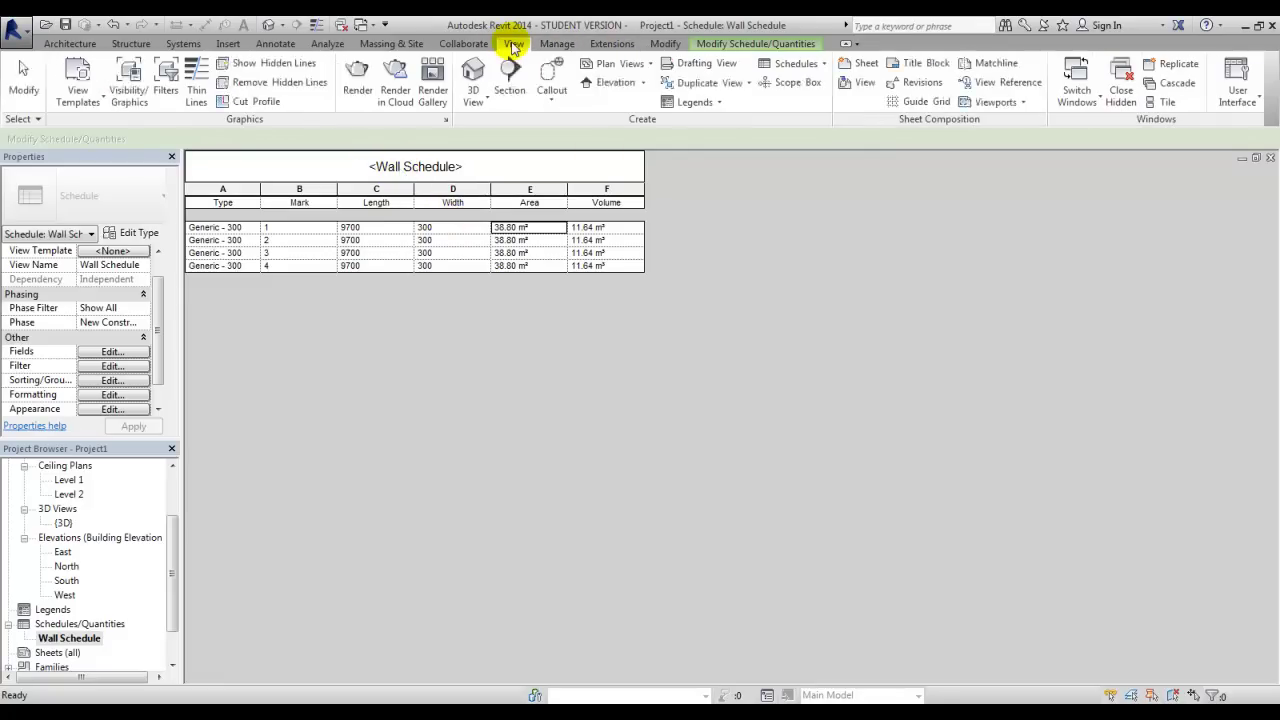
pyautogui.click(792, 63)
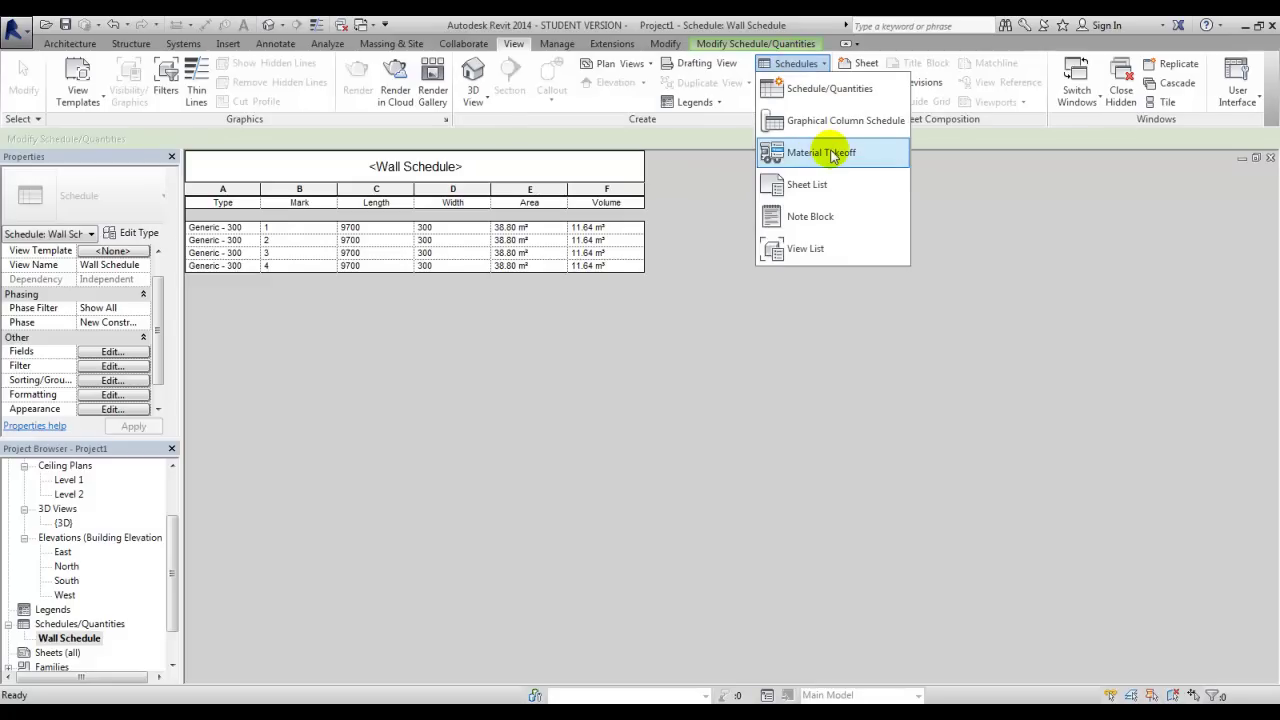
pyautogui.click(636, 360)
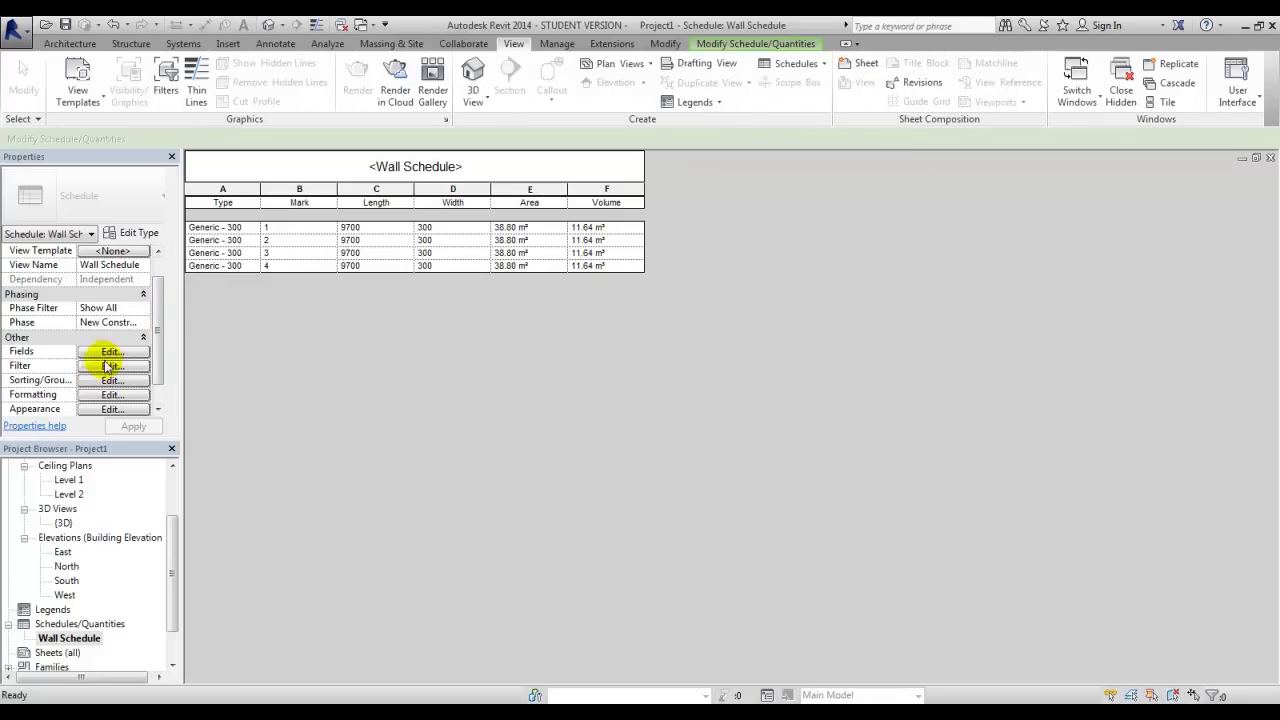
# Step: Select the square's four walls and return to the Level 1 floor plan
pyautogui.doubleClick(65, 480)
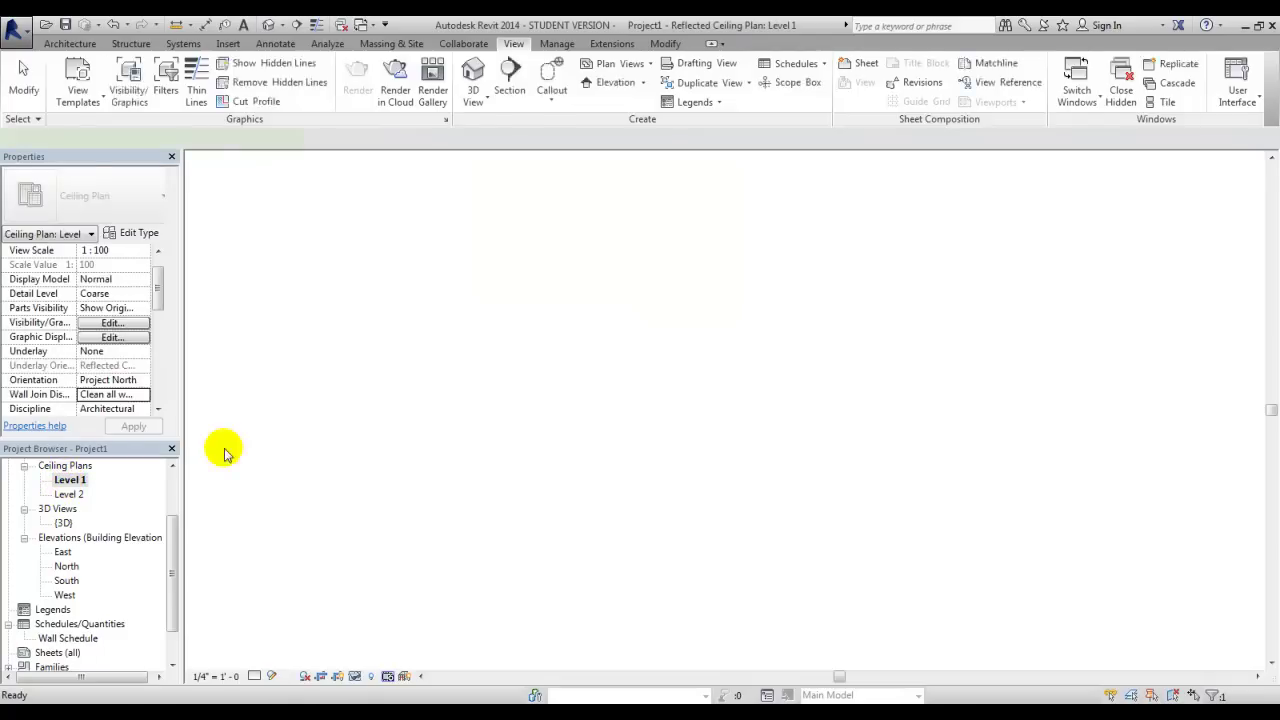
pyautogui.click(443, 403)
pyautogui.scroll(-3, 471, 543)
pyautogui.click(423, 294)
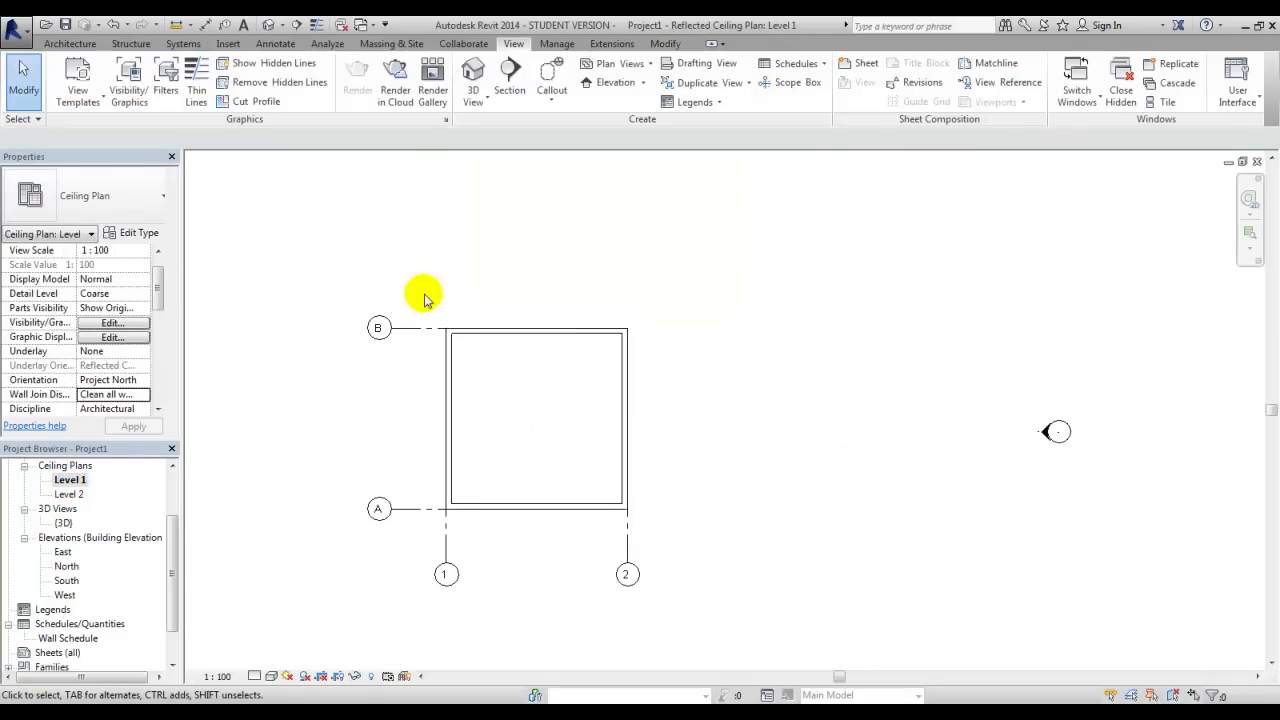
pyautogui.moveTo(423, 294); pyautogui.dragTo(663, 531)
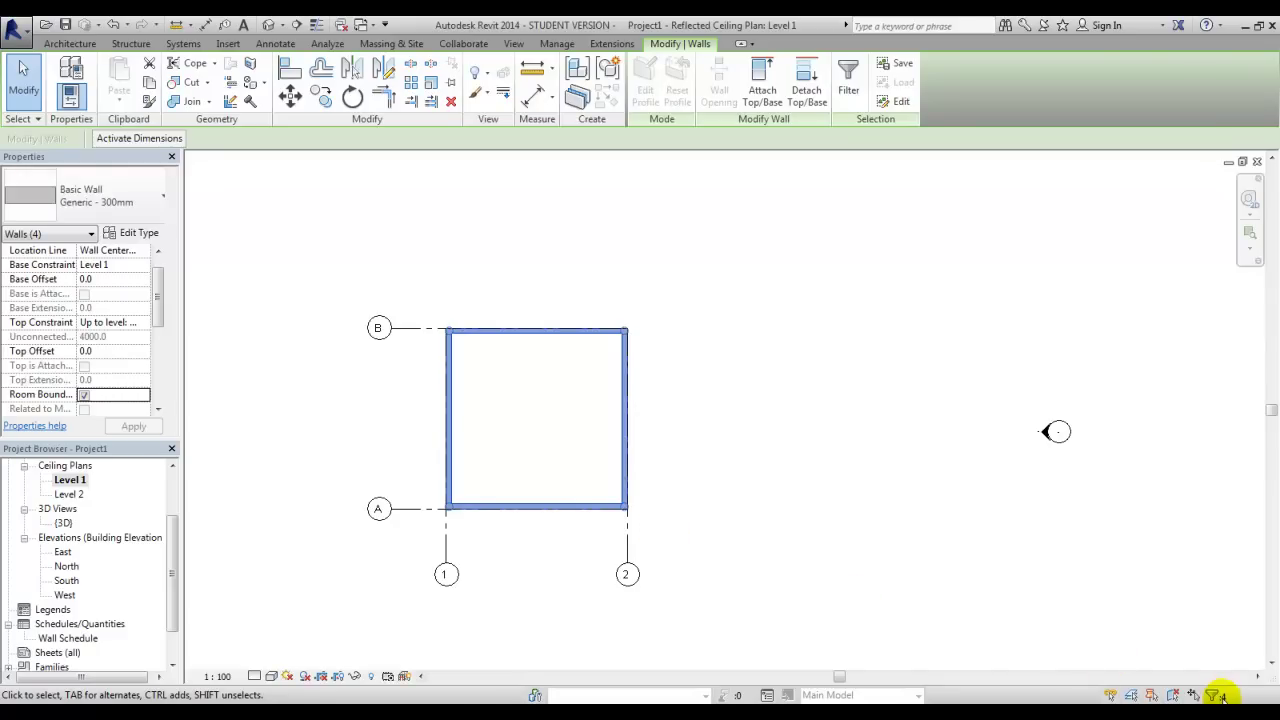
pyautogui.press('Escape')
pyautogui.scroll(2, 171, 508)
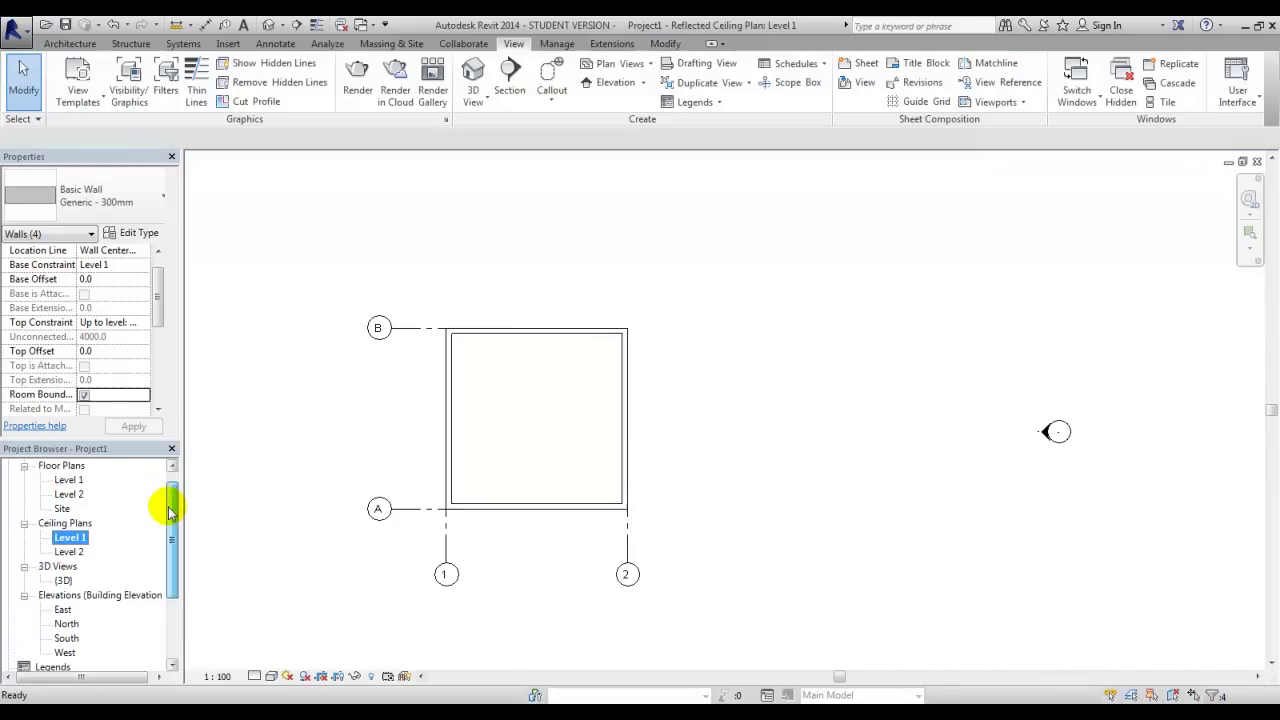
pyautogui.doubleClick(62, 481)
pyautogui.scroll(-2, 420, 585)
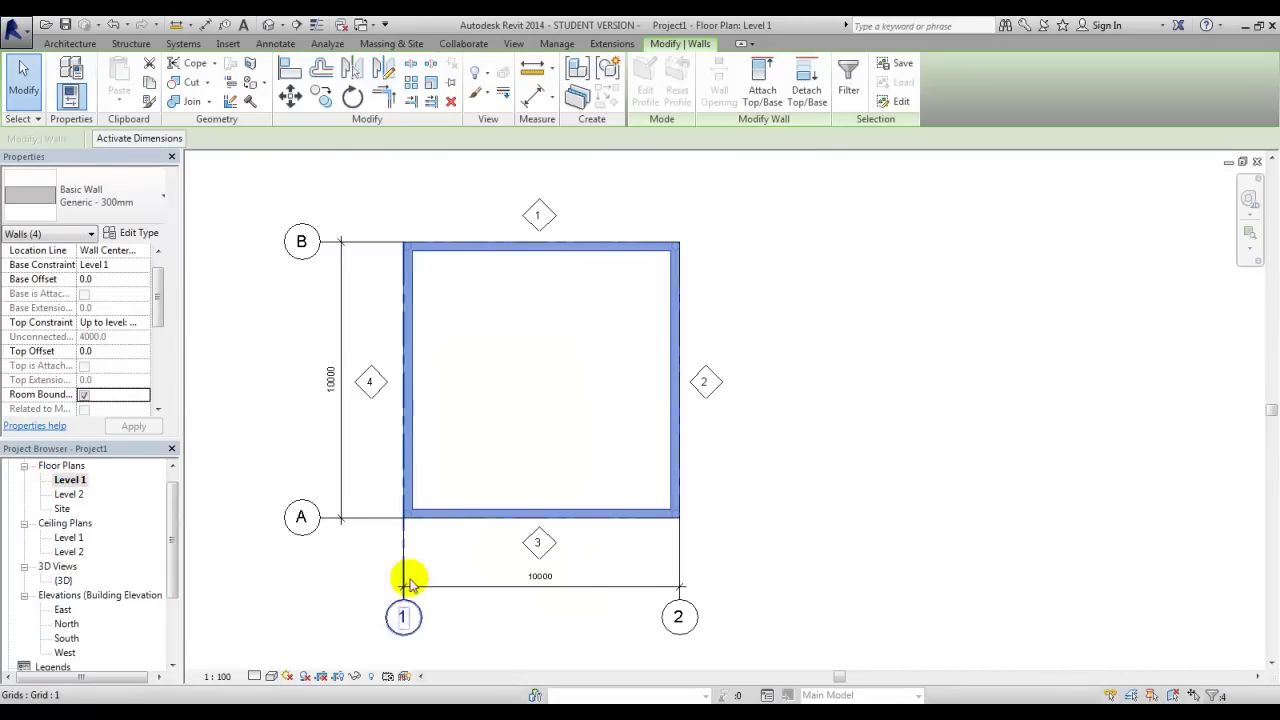
# Step: Rename the wall type from Generic to '3 layers - 300mm' and edit its structure
pyautogui.click(133, 236)
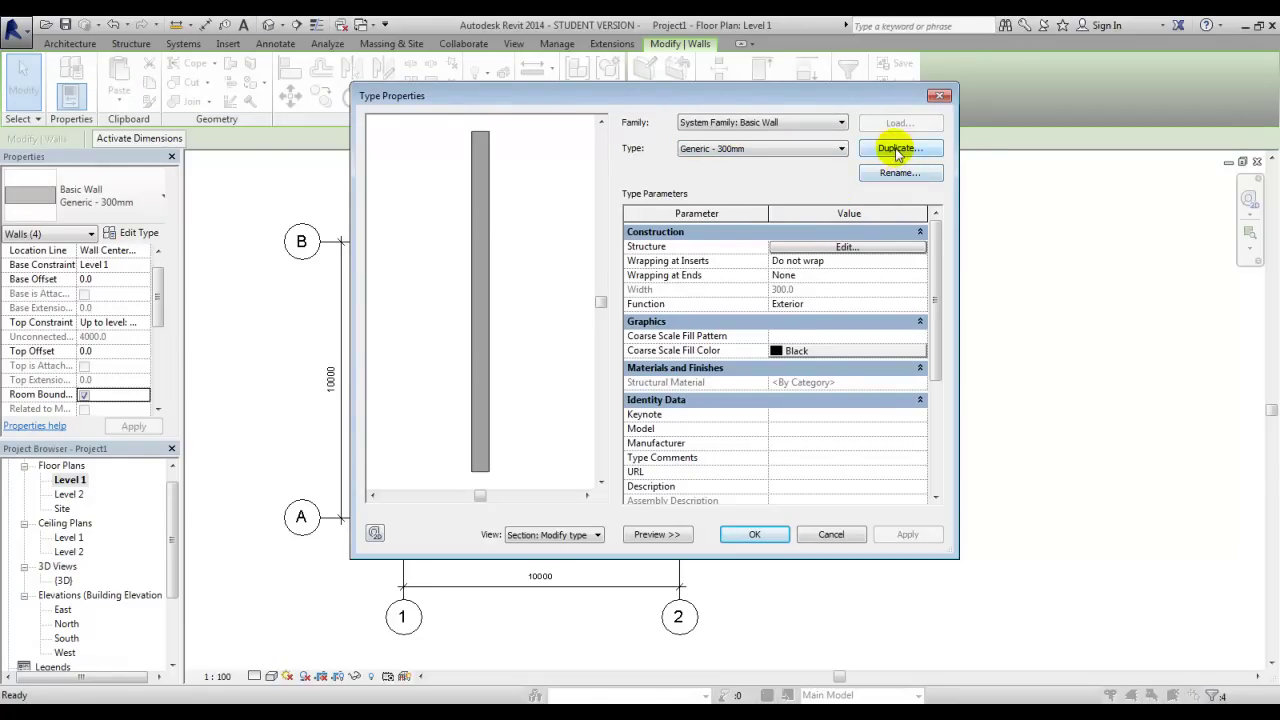
pyautogui.click(897, 174)
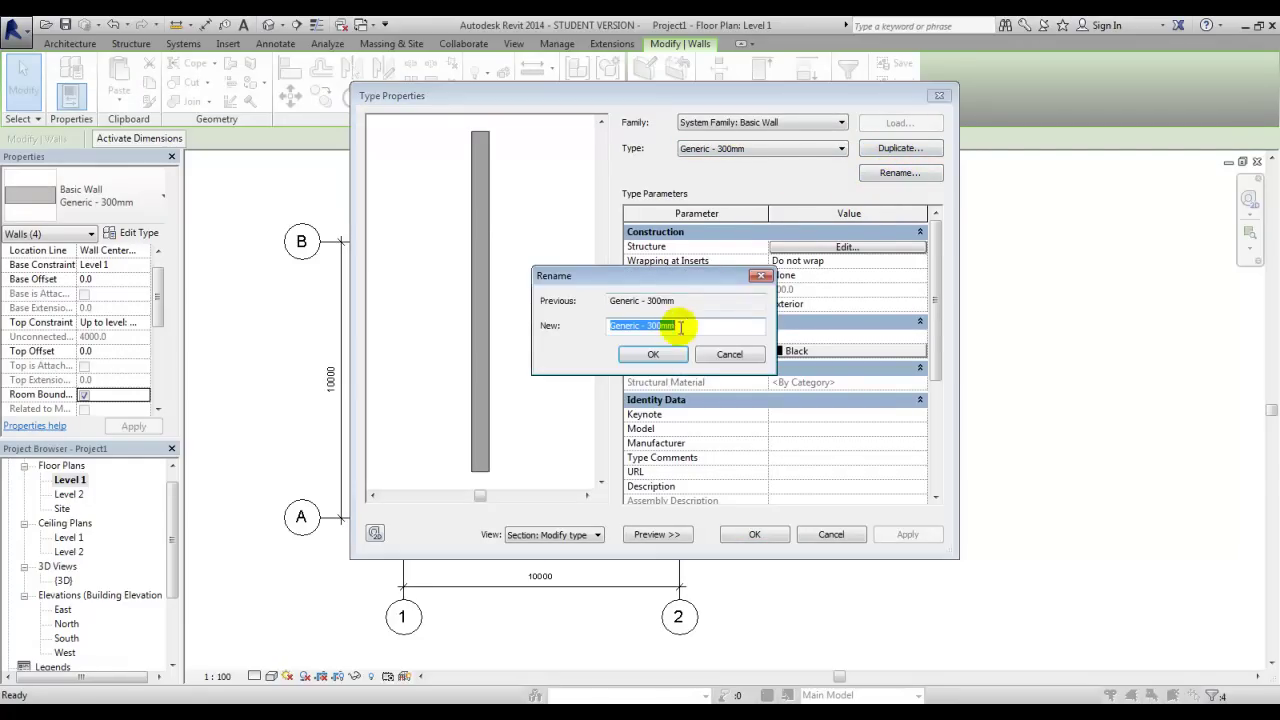
pyautogui.moveTo(640, 326); pyautogui.dragTo(549, 330)
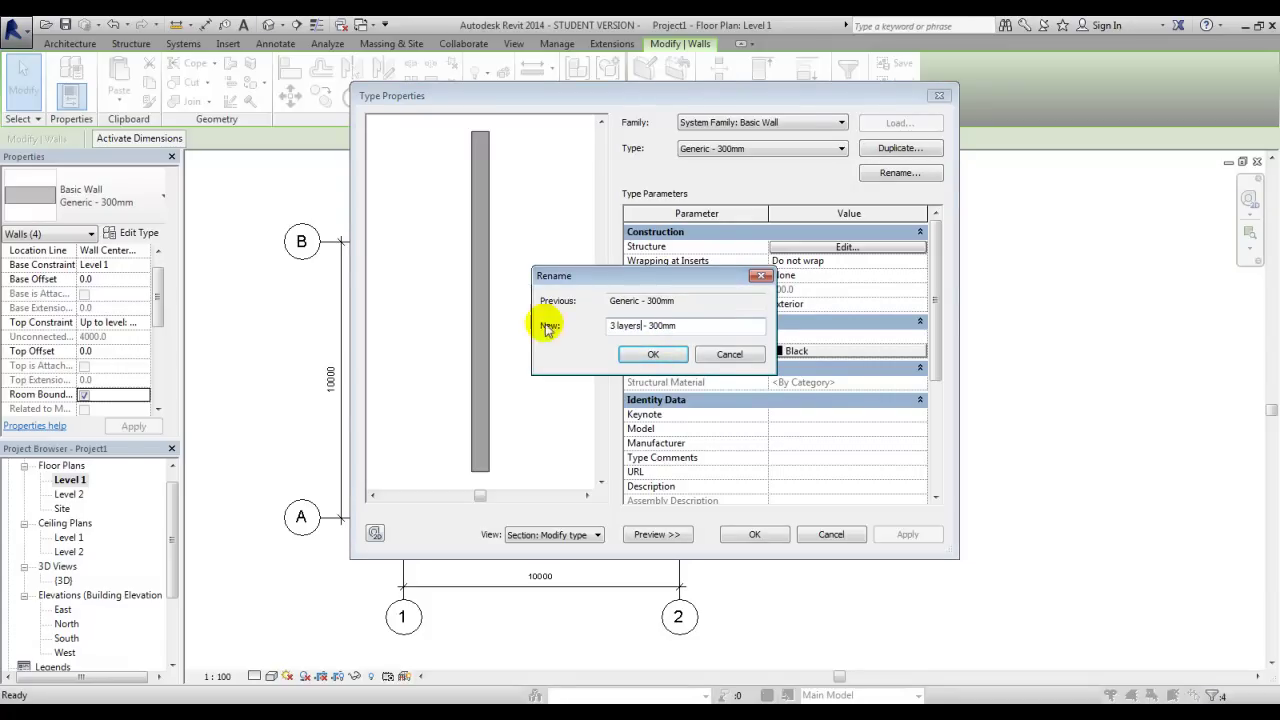
pyautogui.write('3 layers')
pyautogui.click(650, 354)
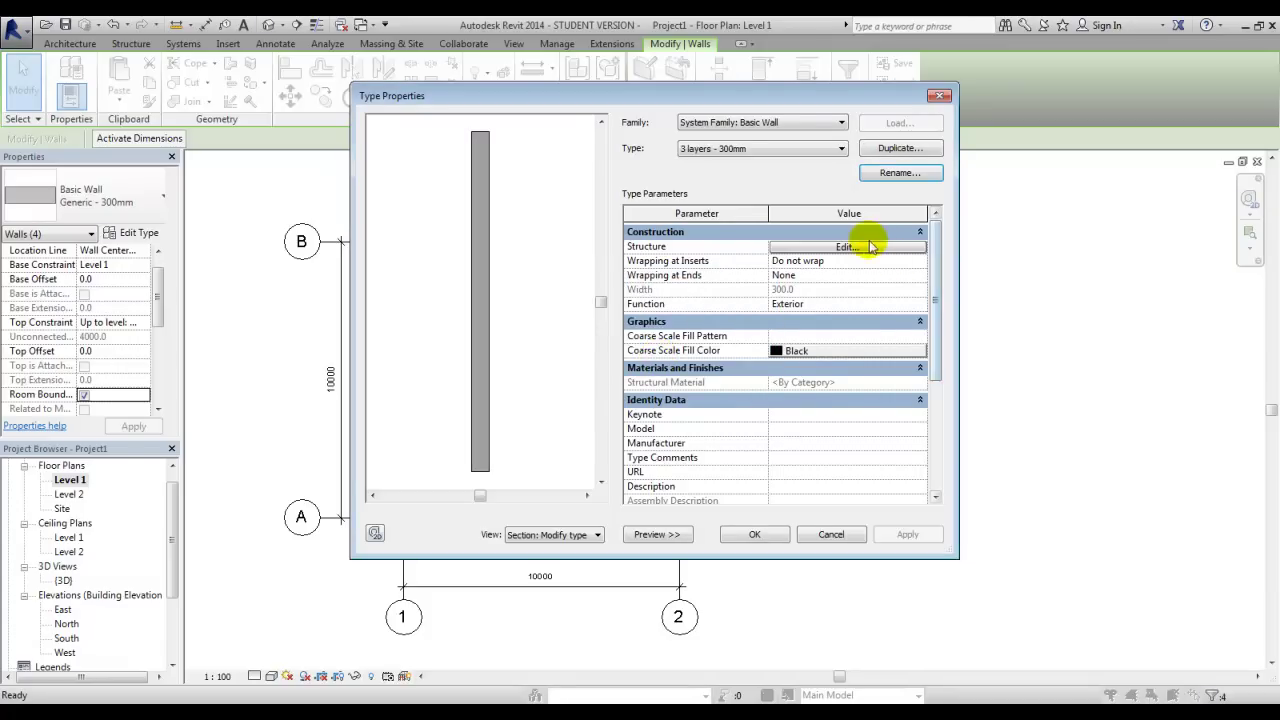
pyautogui.click(848, 247)
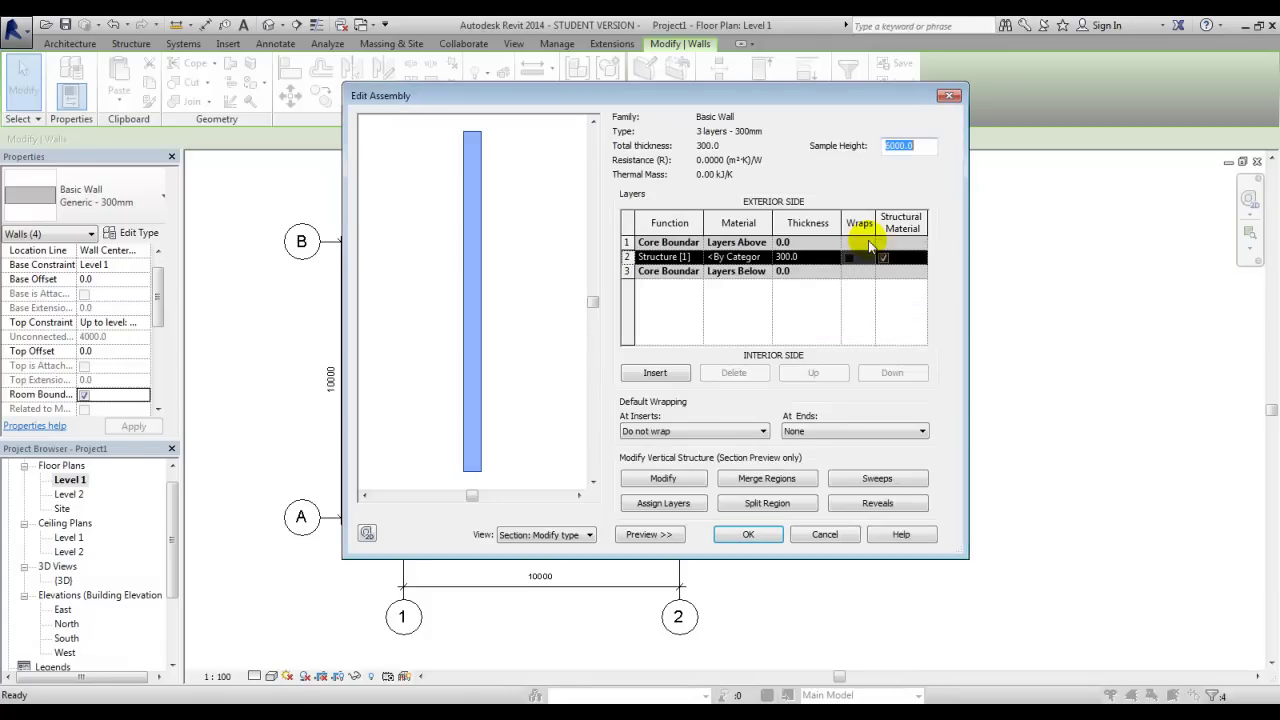
# Step: Insert two new layers and move both above the Core Boundary
pyautogui.click(652, 374)
pyautogui.click(652, 376)
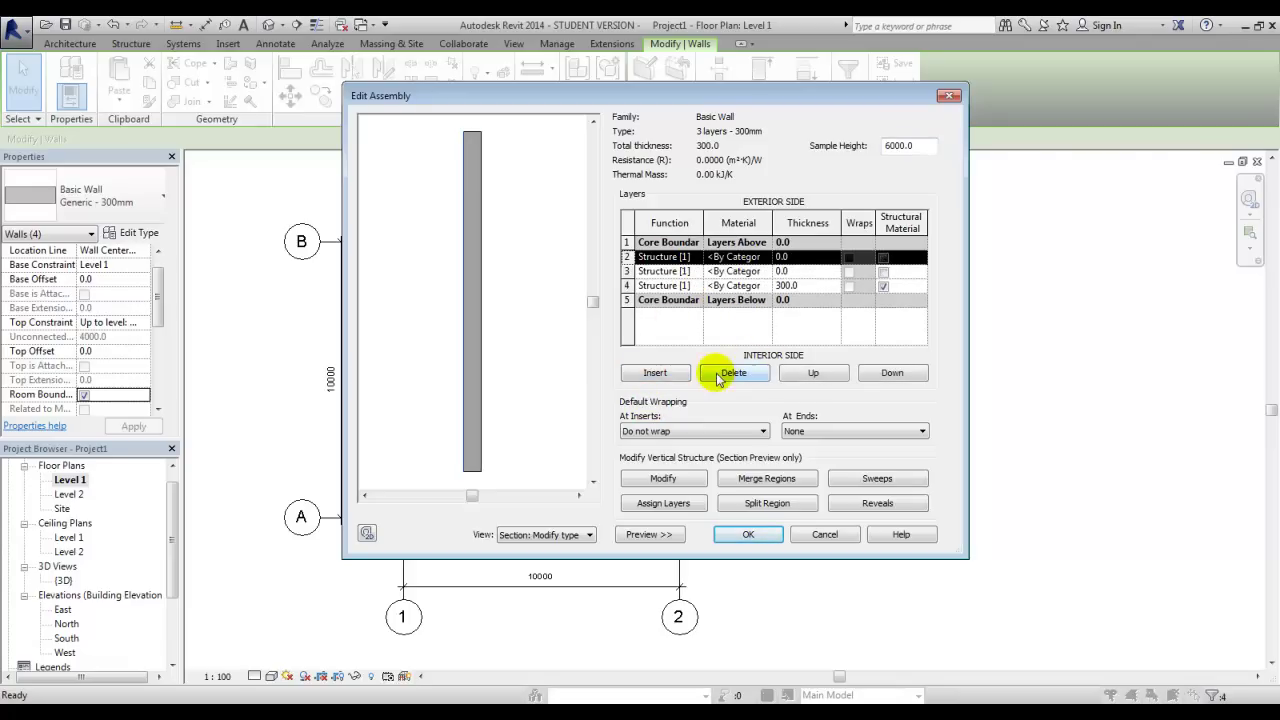
pyautogui.click(813, 374)
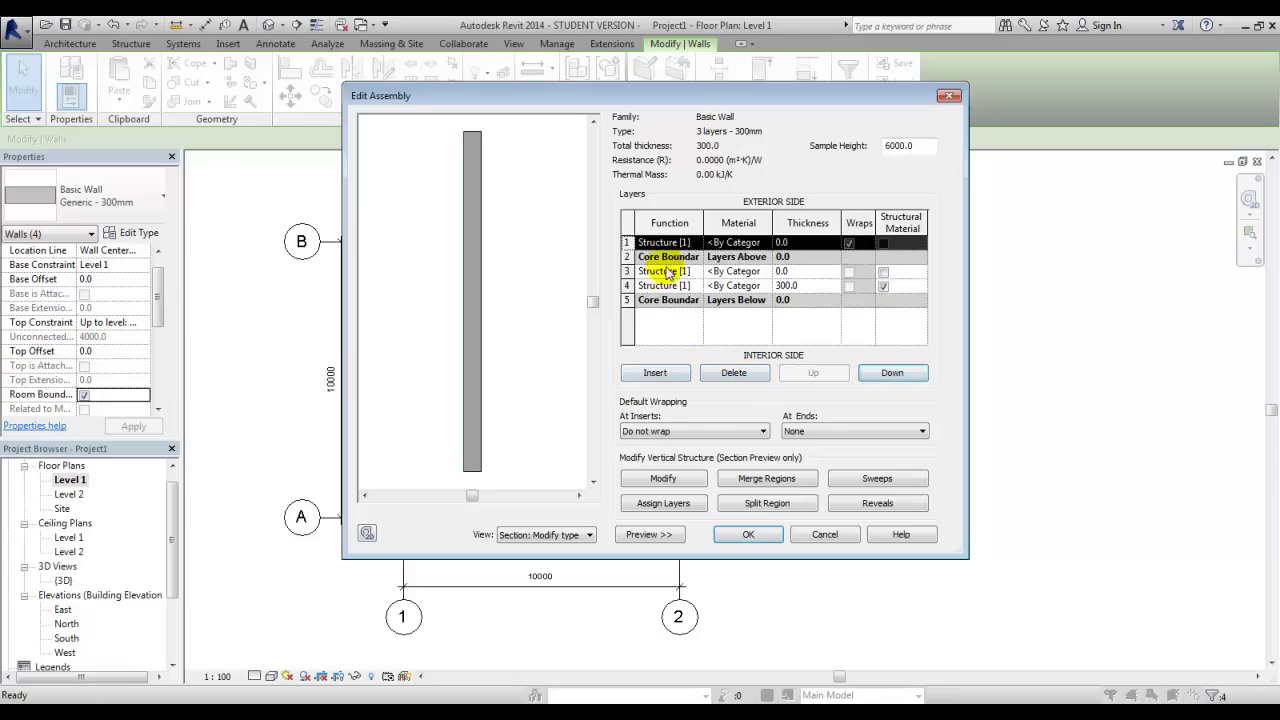
pyautogui.click(666, 271)
pyautogui.click(813, 372)
# Step: Set all three layer thicknesses to 100 for a 300 total
pyautogui.click(800, 287)
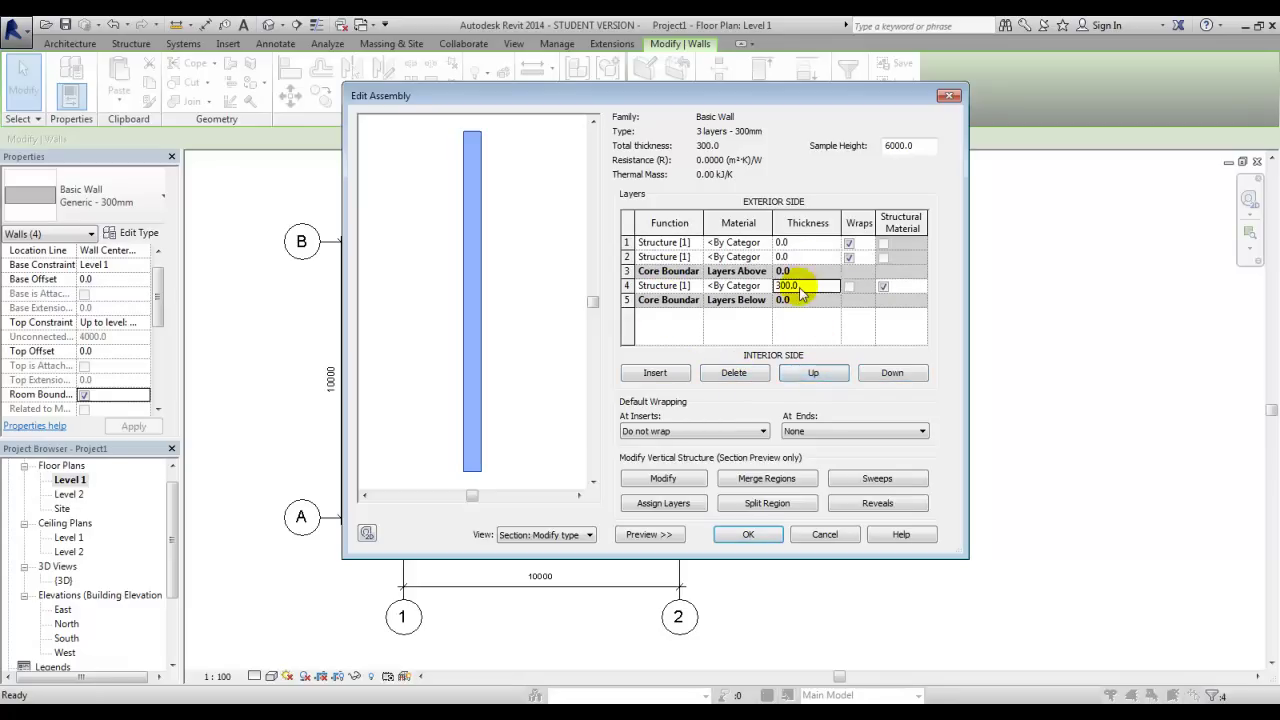
pyautogui.doubleClick(800, 288)
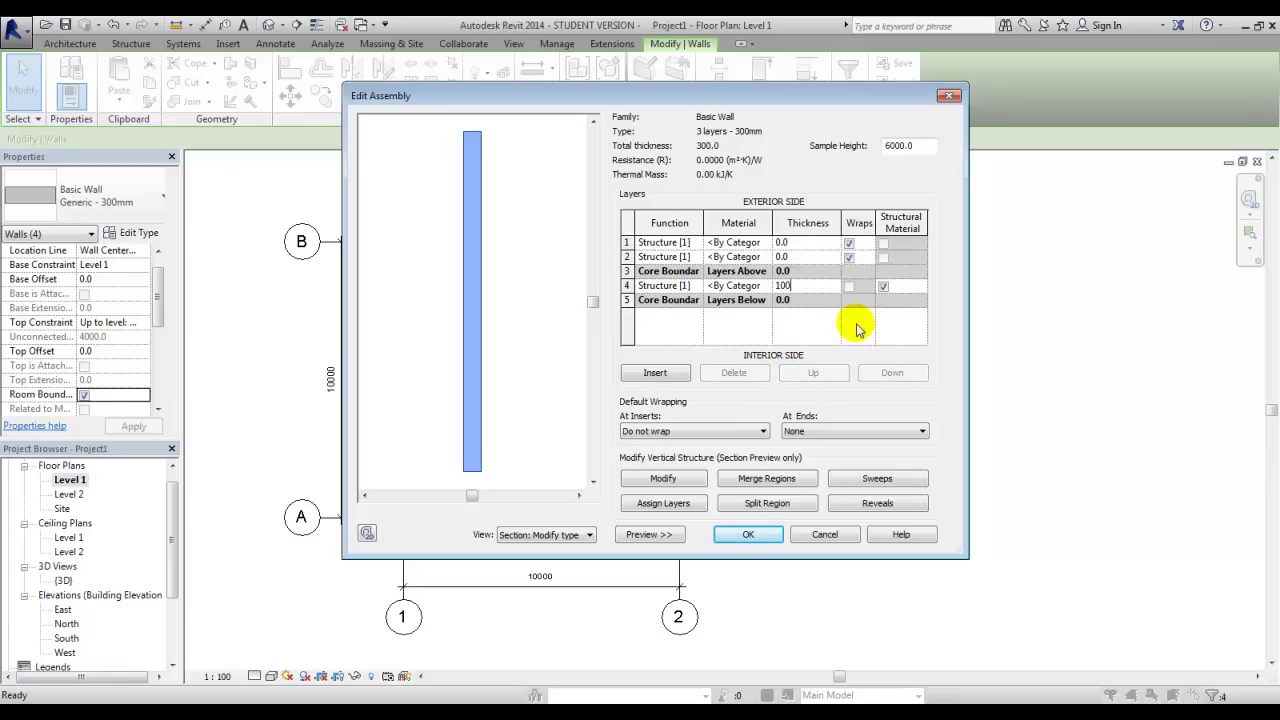
pyautogui.write('100')
pyautogui.click(800, 257)
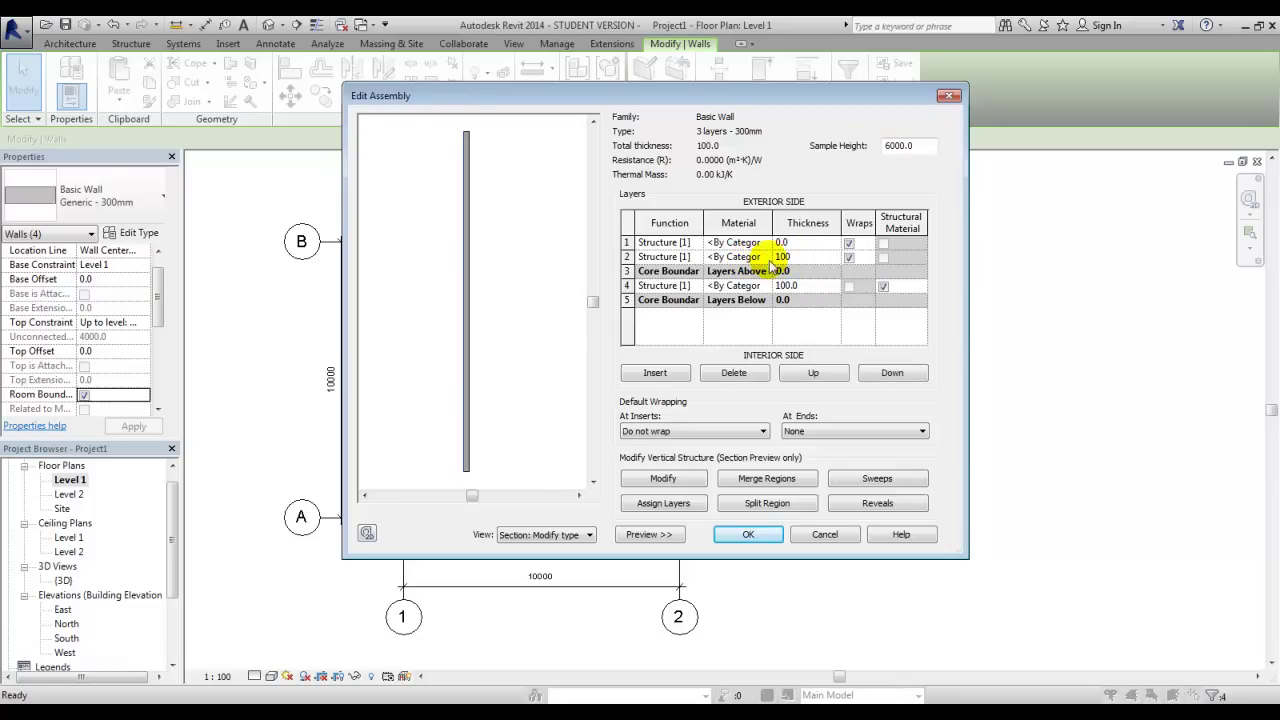
pyautogui.click(800, 243)
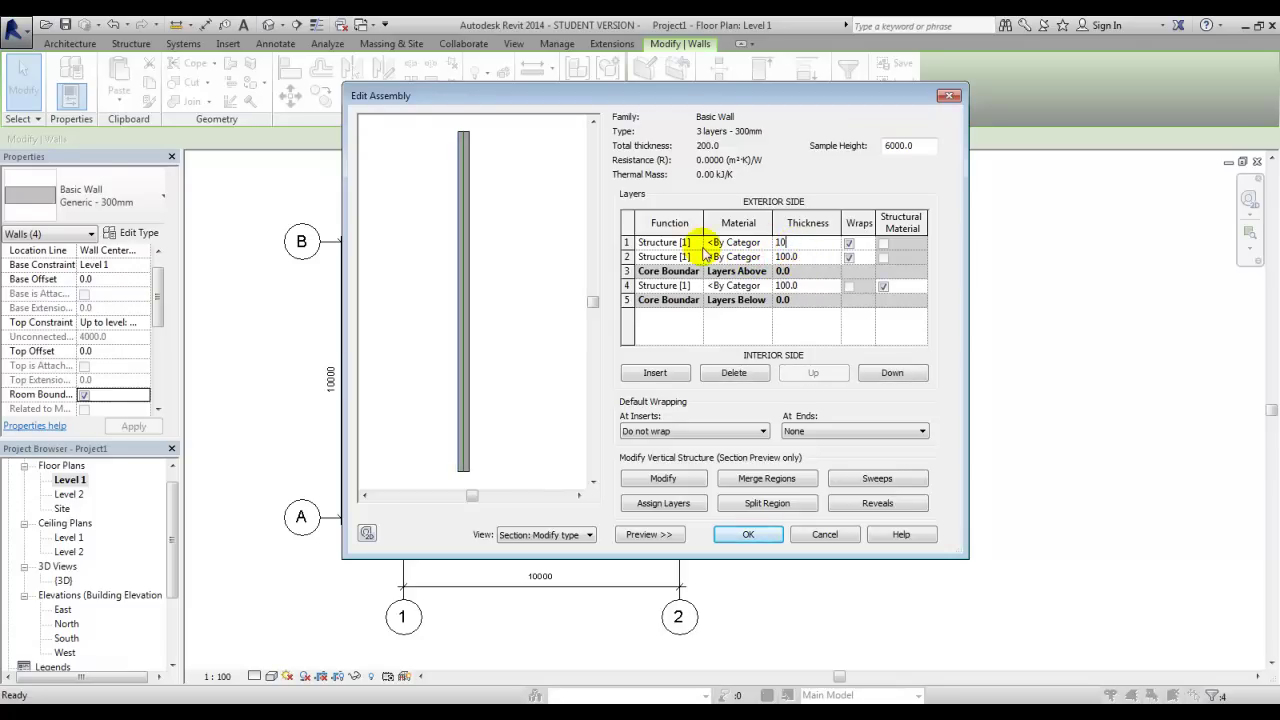
pyautogui.click(724, 337)
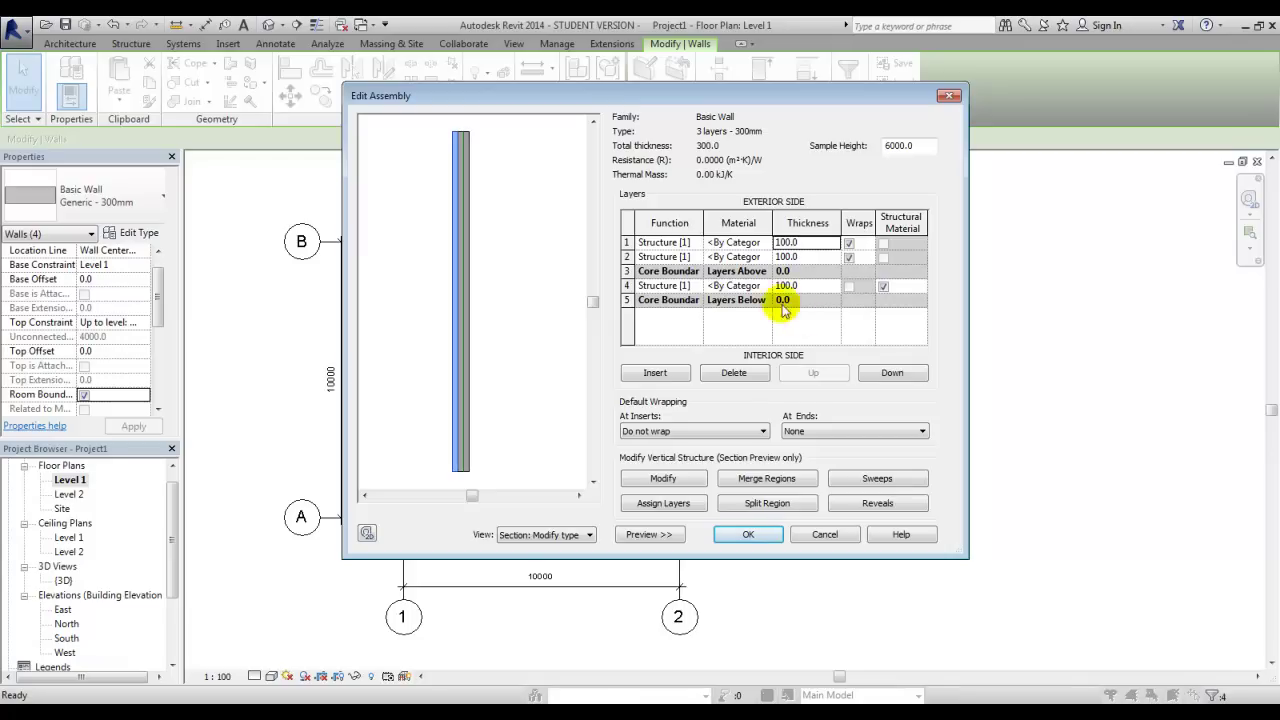
# Step: Give the outermost layer Brick, Common and the second layer Default material
pyautogui.click(764, 244)
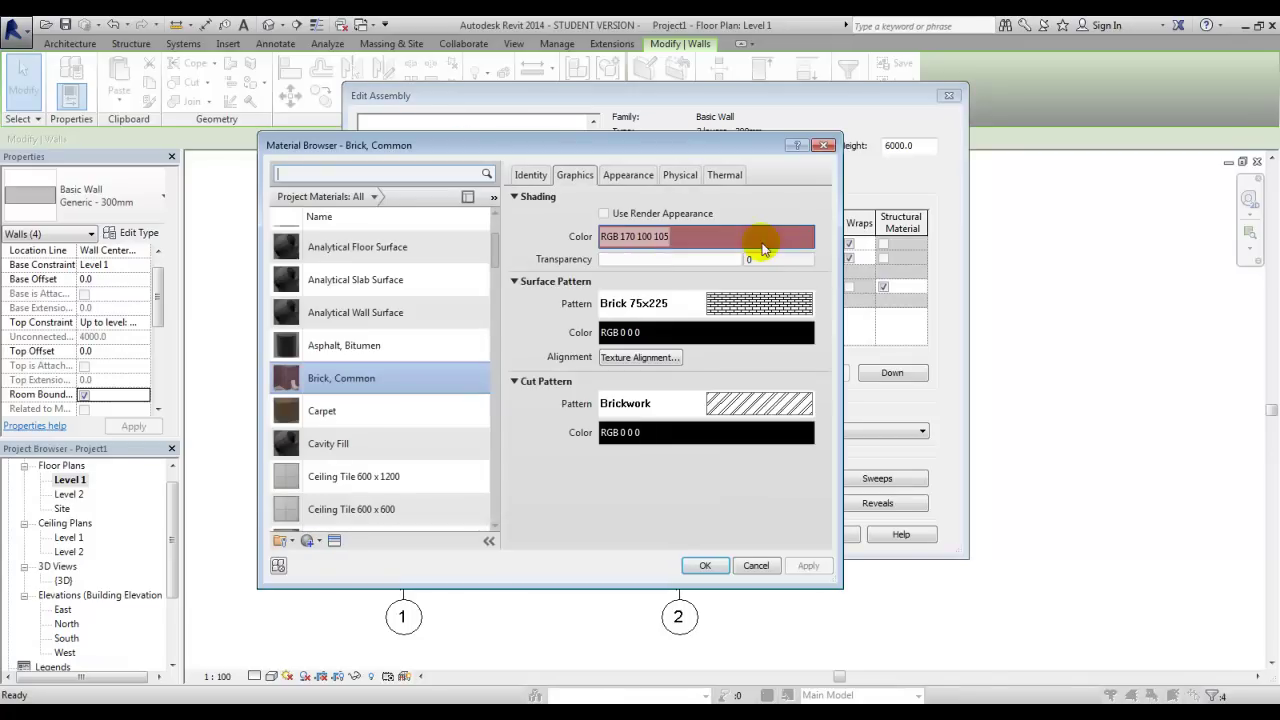
pyautogui.click(705, 566)
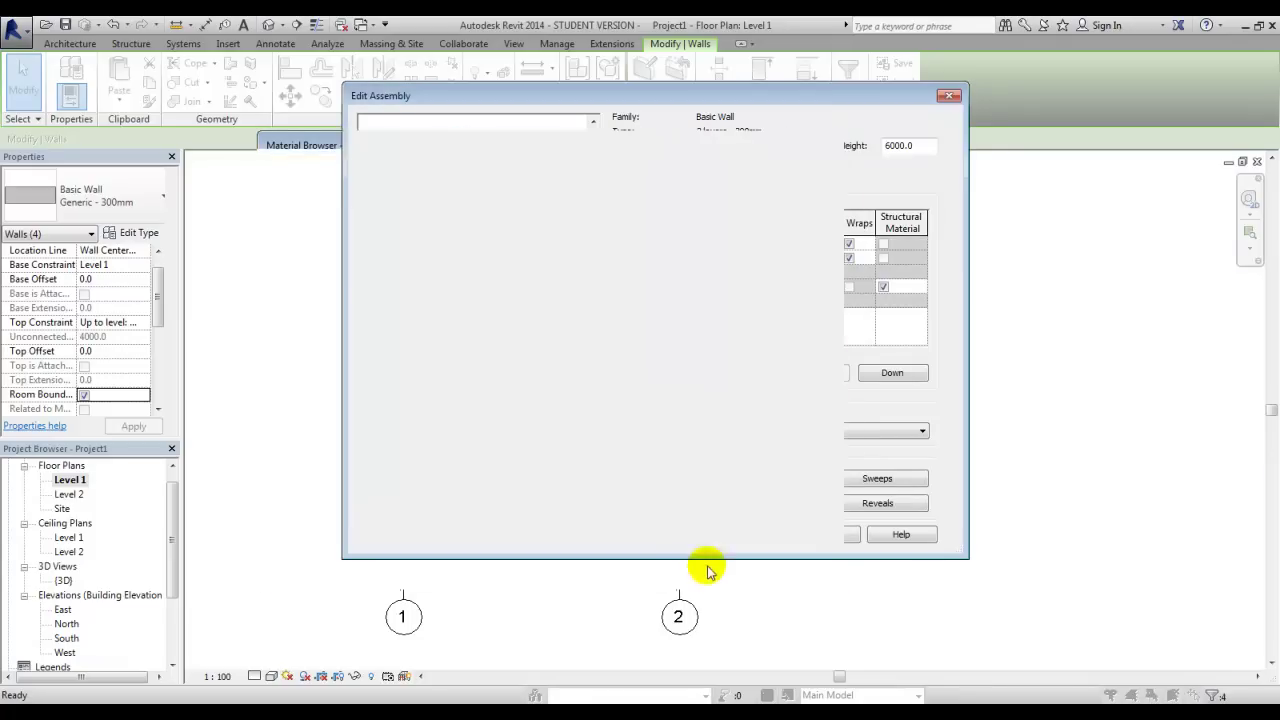
pyautogui.click(762, 257)
pyautogui.click(765, 258)
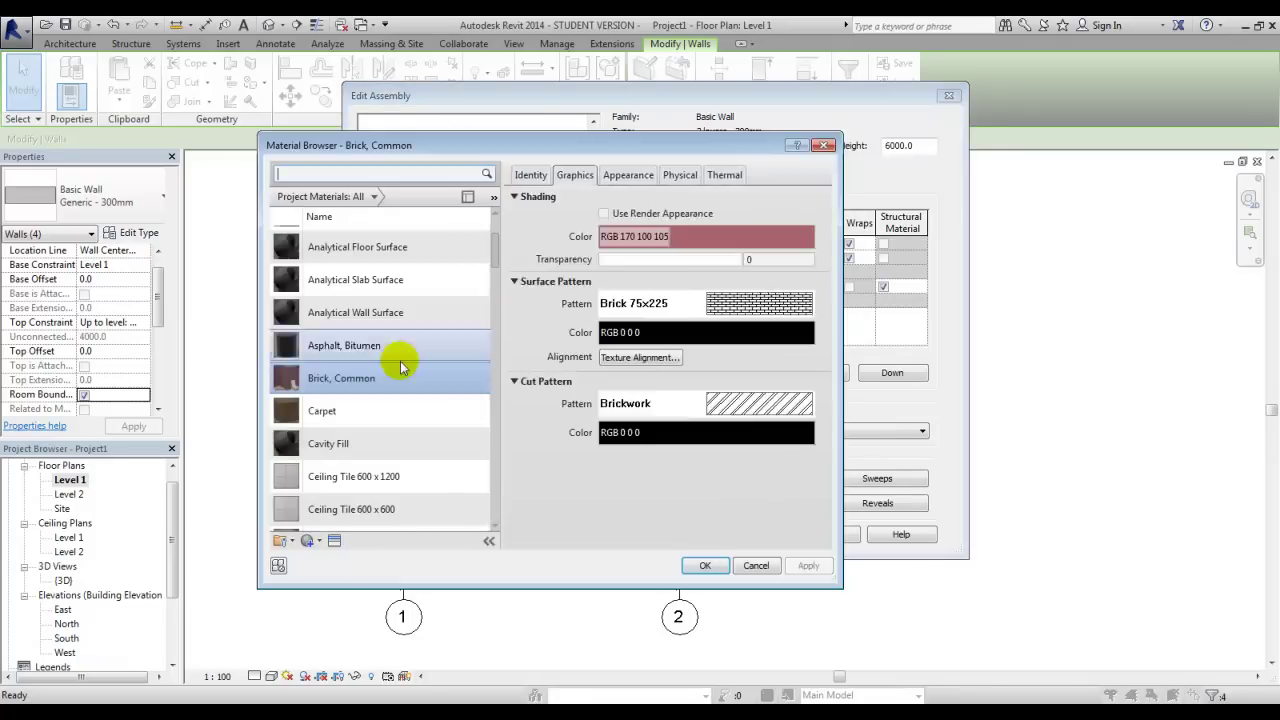
pyautogui.moveTo(494, 252); pyautogui.dragTo(493, 300)
pyautogui.click(400, 431)
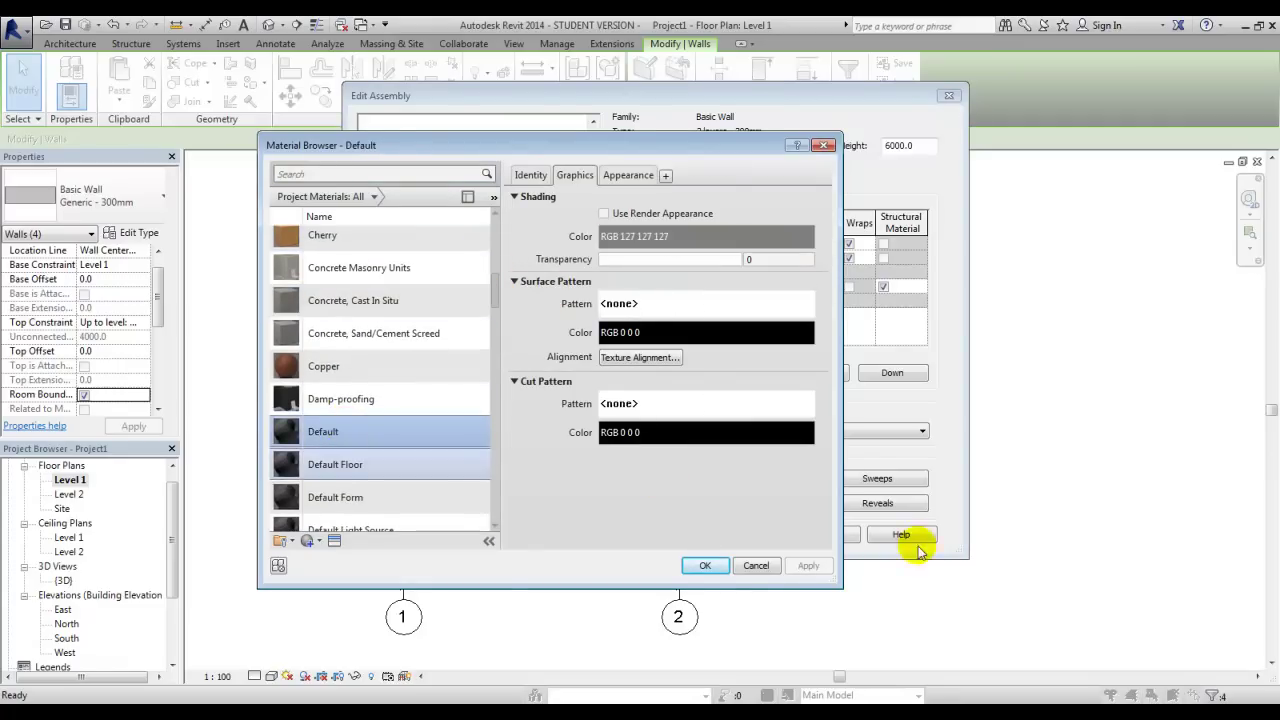
pyautogui.click(756, 566)
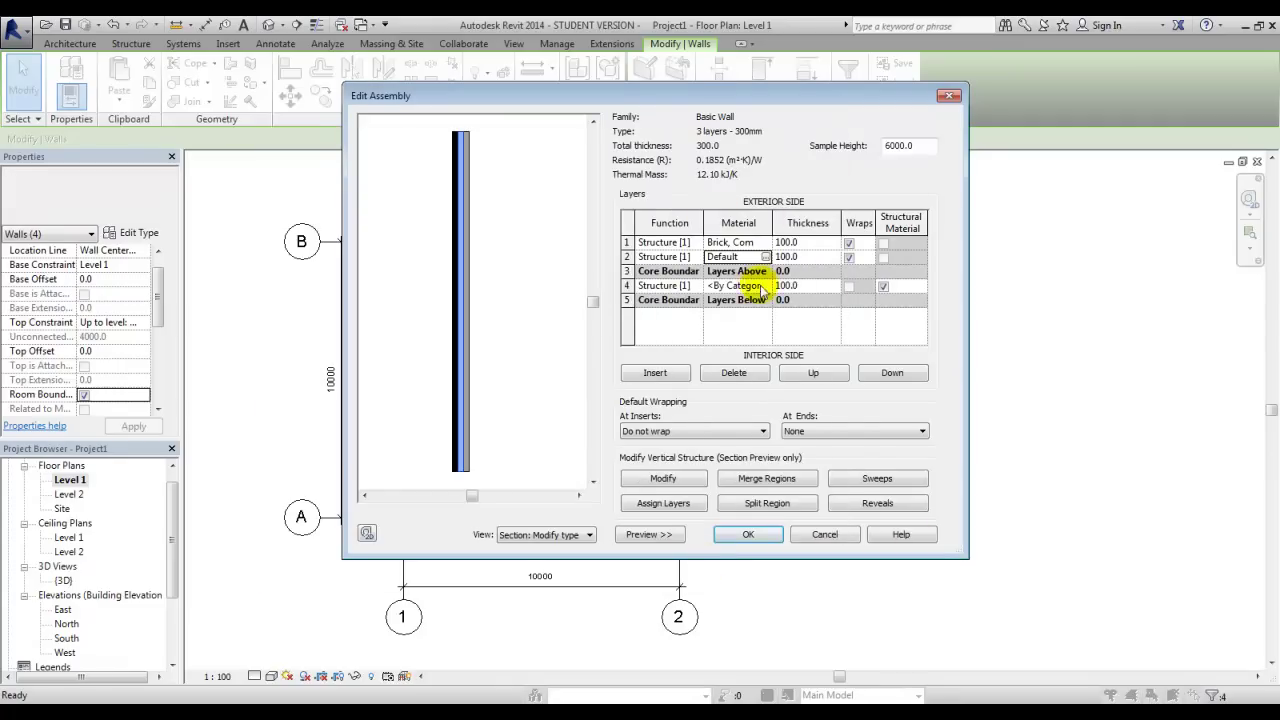
# Step: Assign Concrete Masonry Units as the core layer's material
pyautogui.click(768, 287)
pyautogui.click(766, 286)
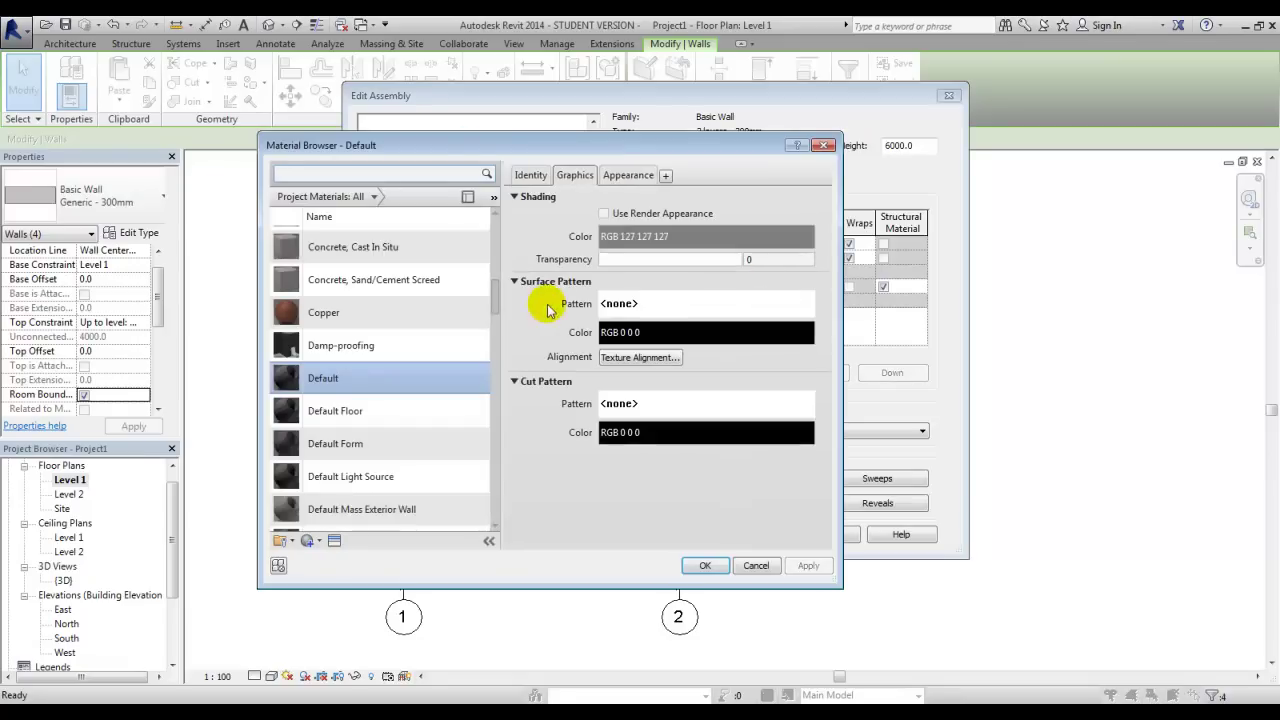
pyautogui.moveTo(497, 300); pyautogui.dragTo(495, 296)
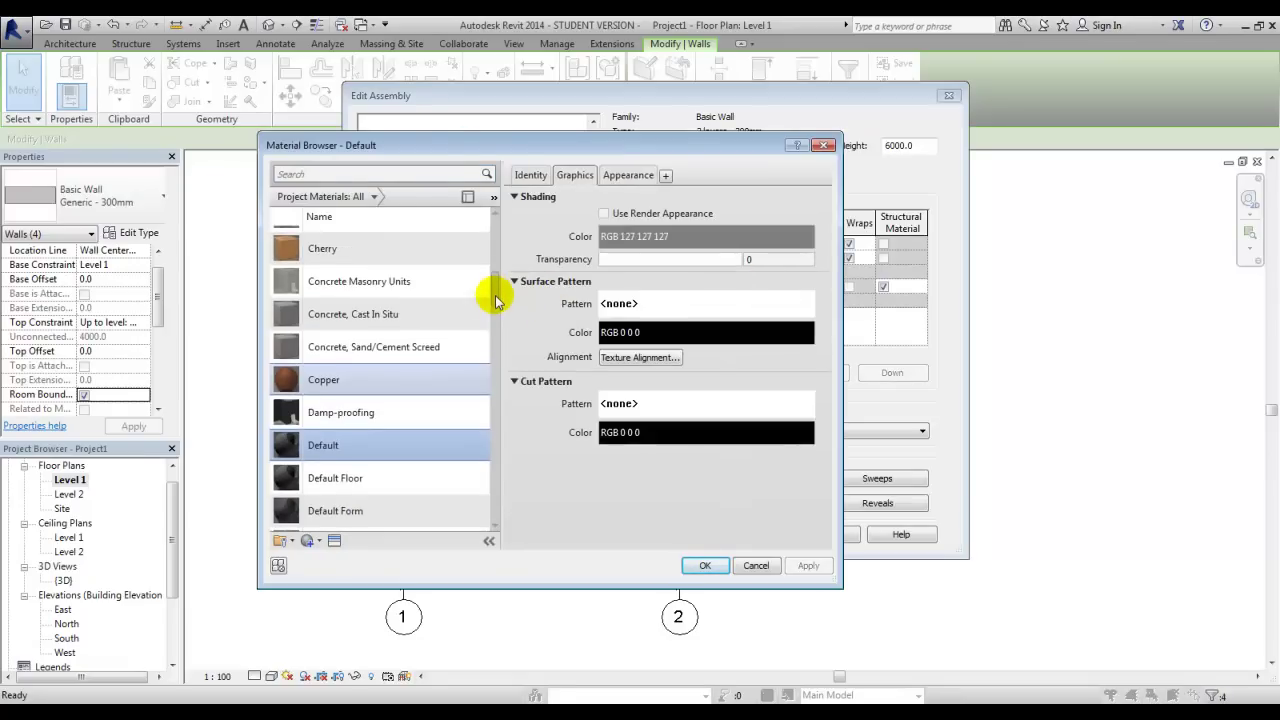
pyautogui.click(410, 283)
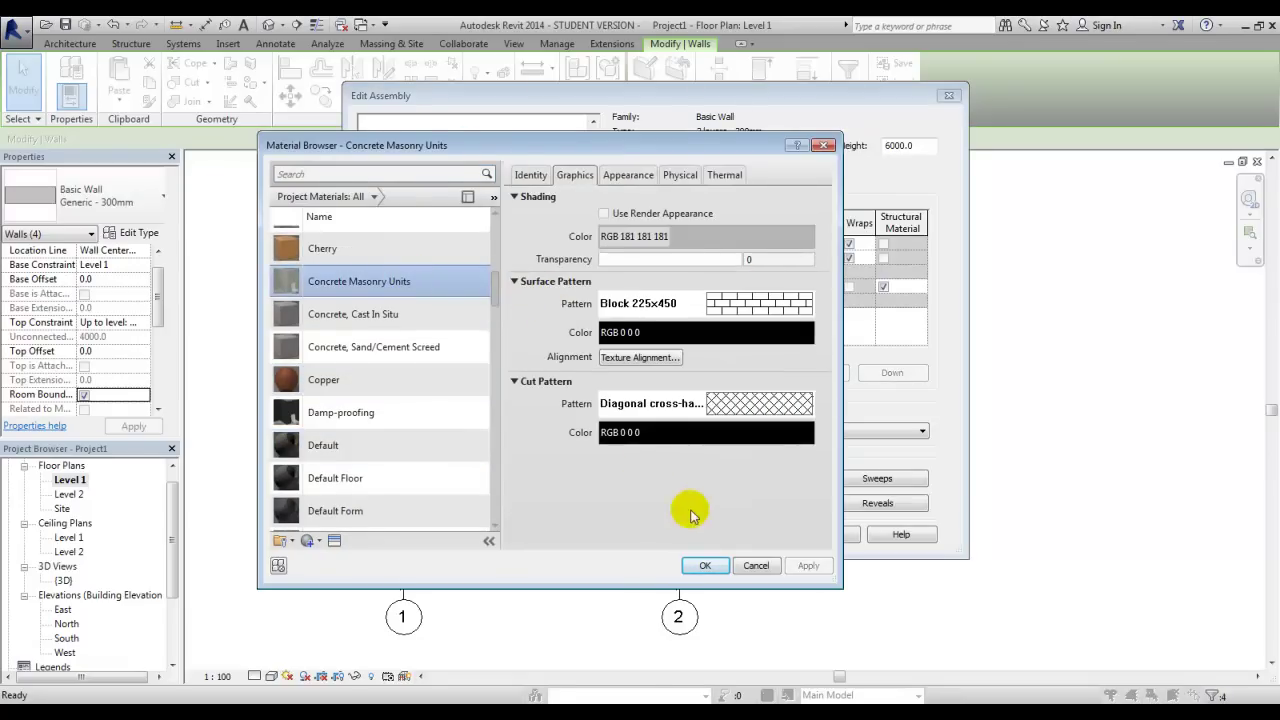
pyautogui.click(707, 566)
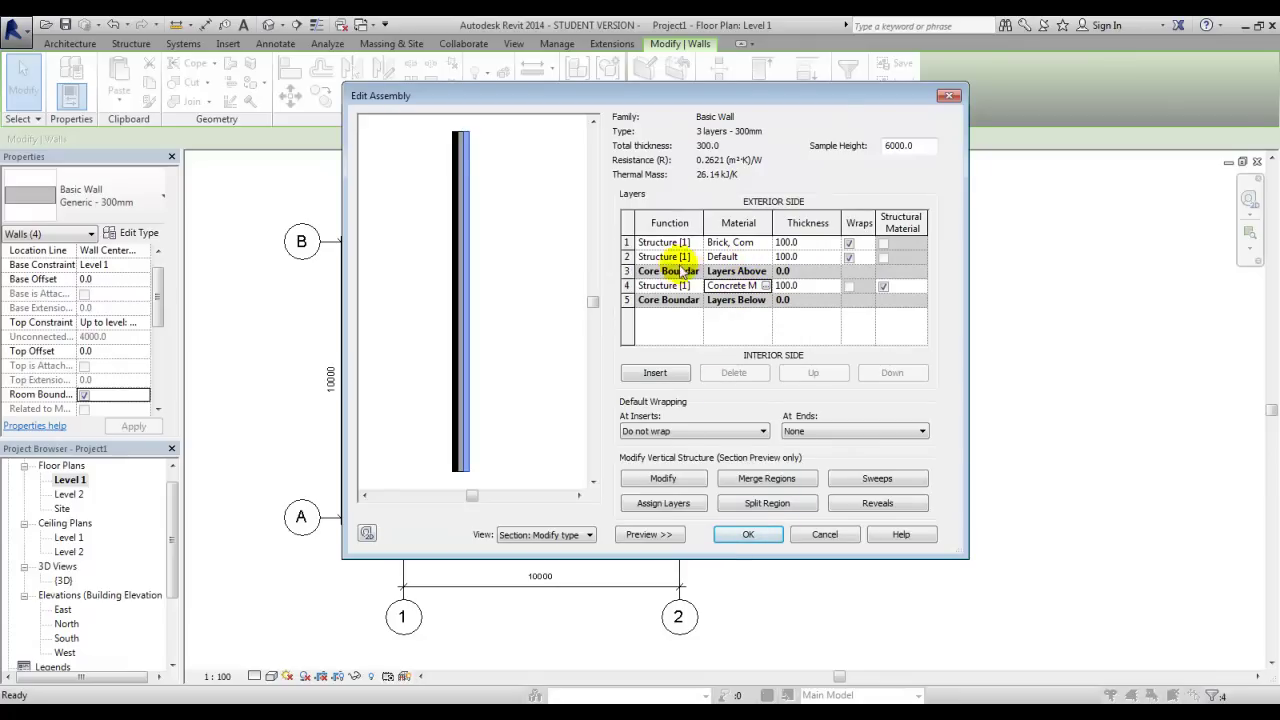
# Step: Confirm the three-layer assembly and apply the updated type to the walls
pyautogui.click(762, 535)
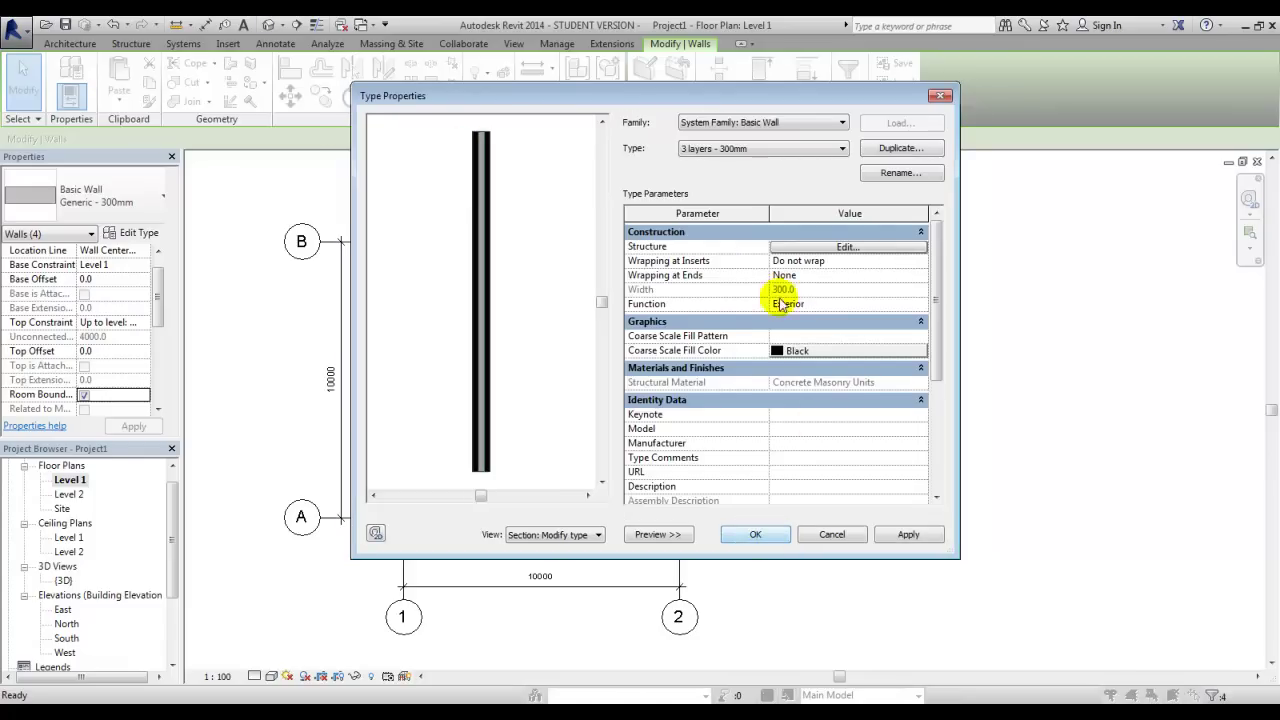
pyautogui.click(903, 543)
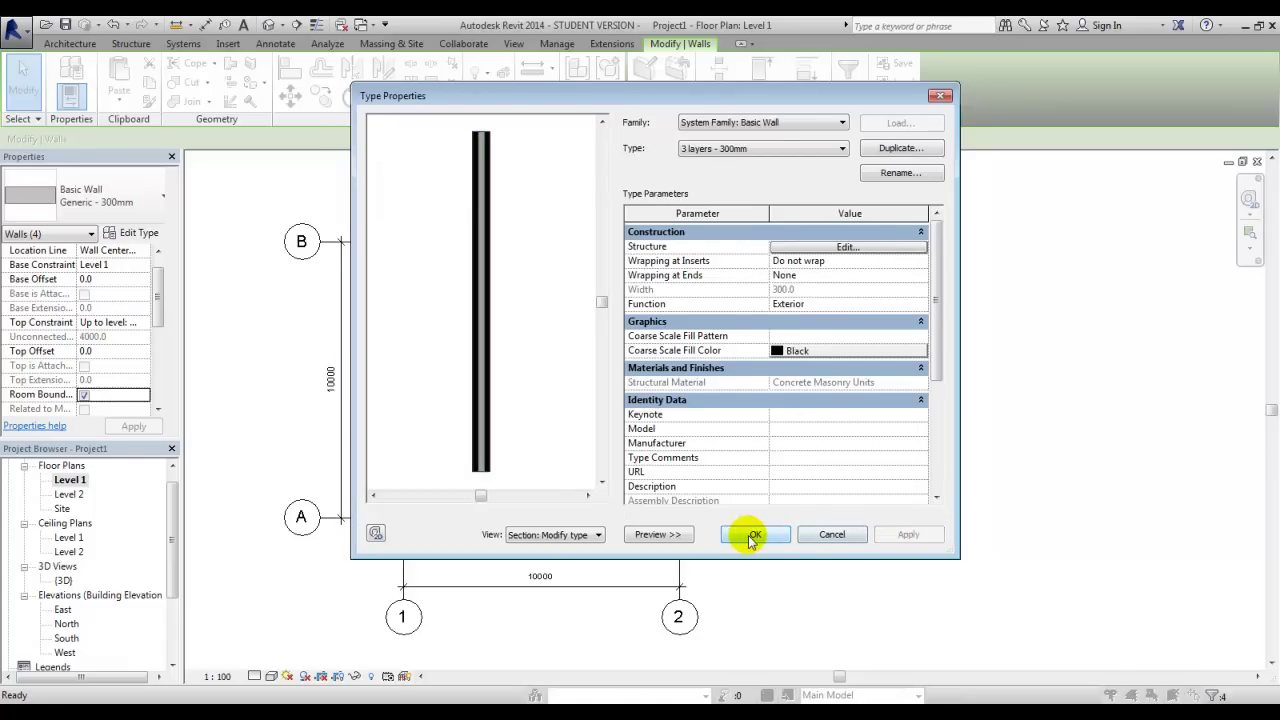
pyautogui.click(752, 536)
pyautogui.click(771, 506)
pyautogui.click(672, 447)
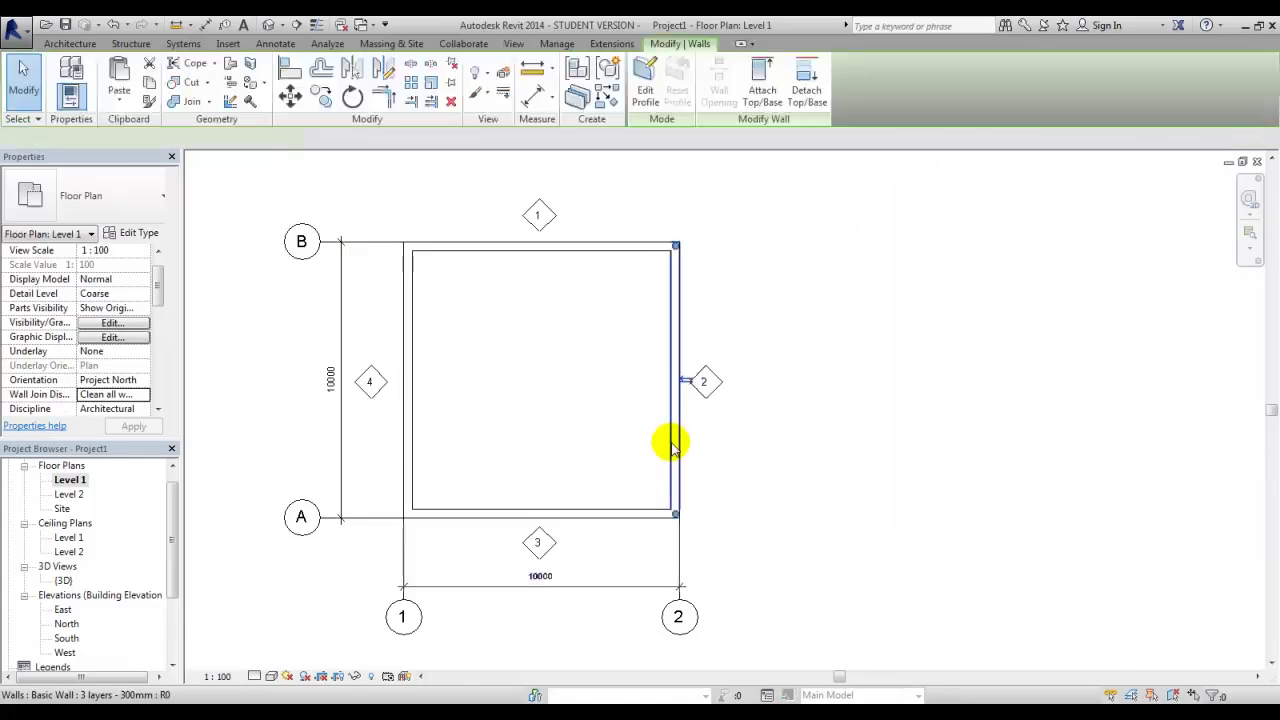
pyautogui.click(672, 447)
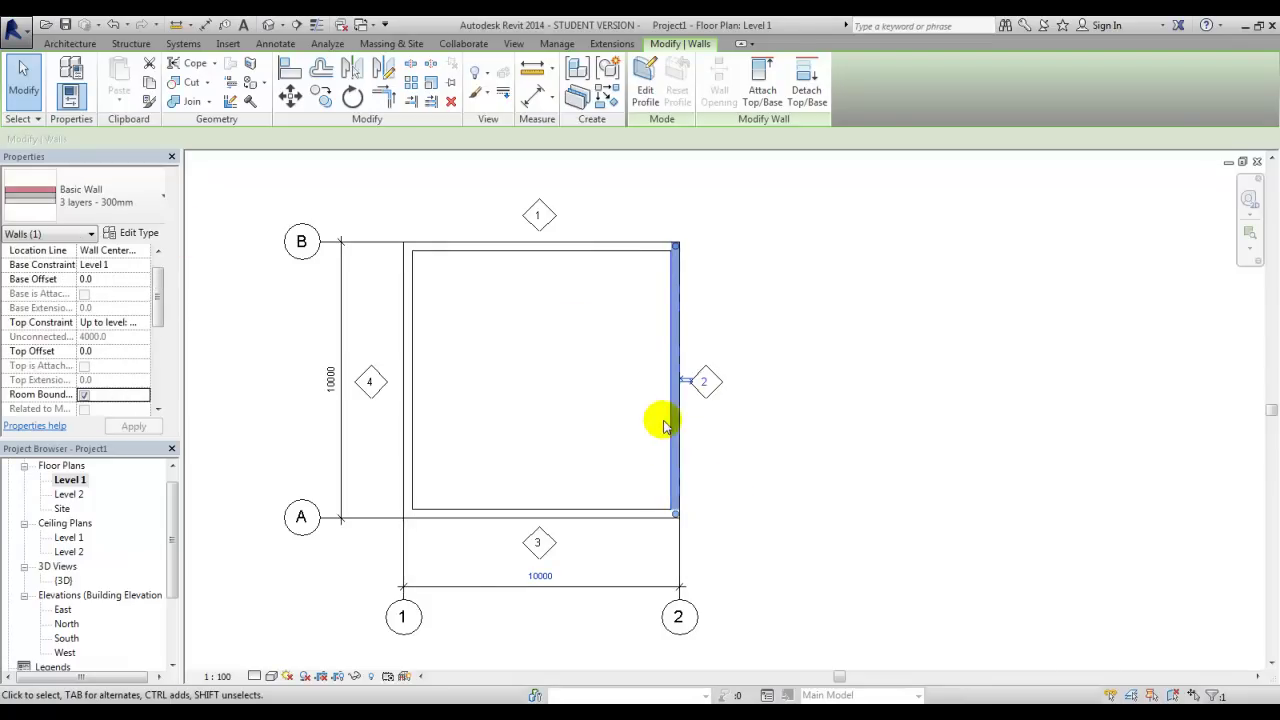
# Step: Set the Level 1 plan's Detail Level to Fine to show the hatched wall layers
pyautogui.click(271, 677)
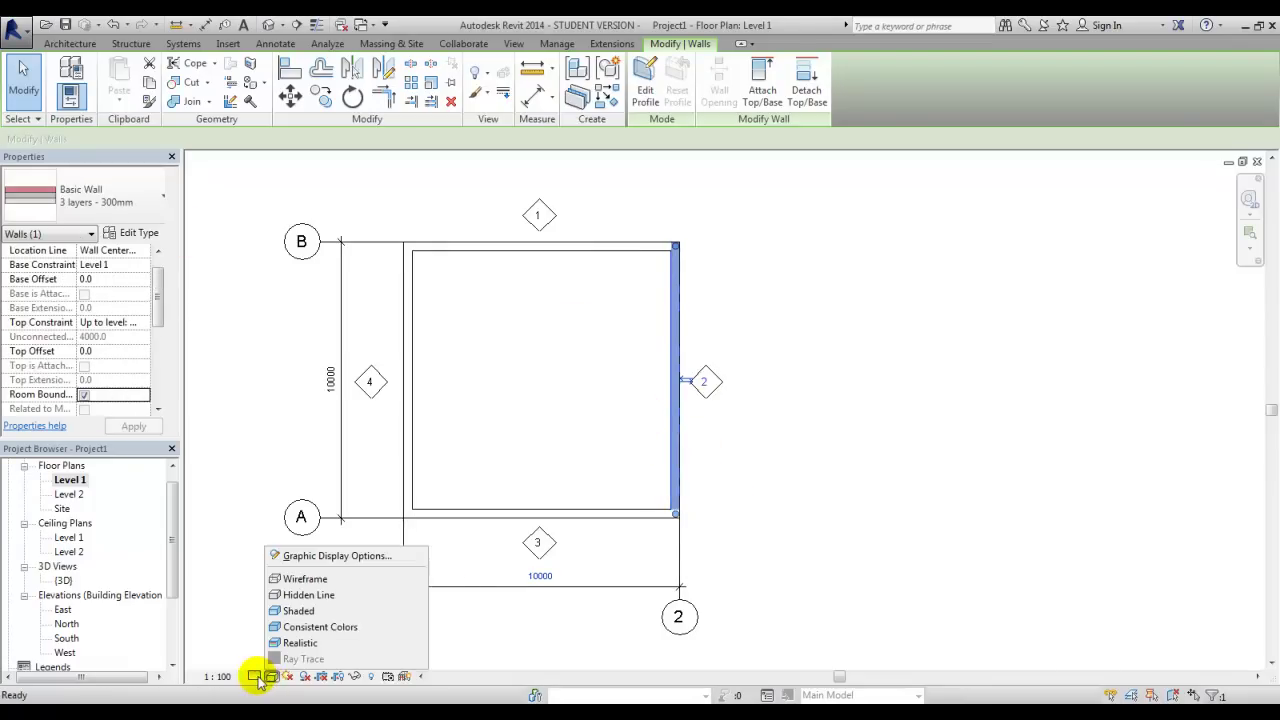
pyautogui.click(255, 677)
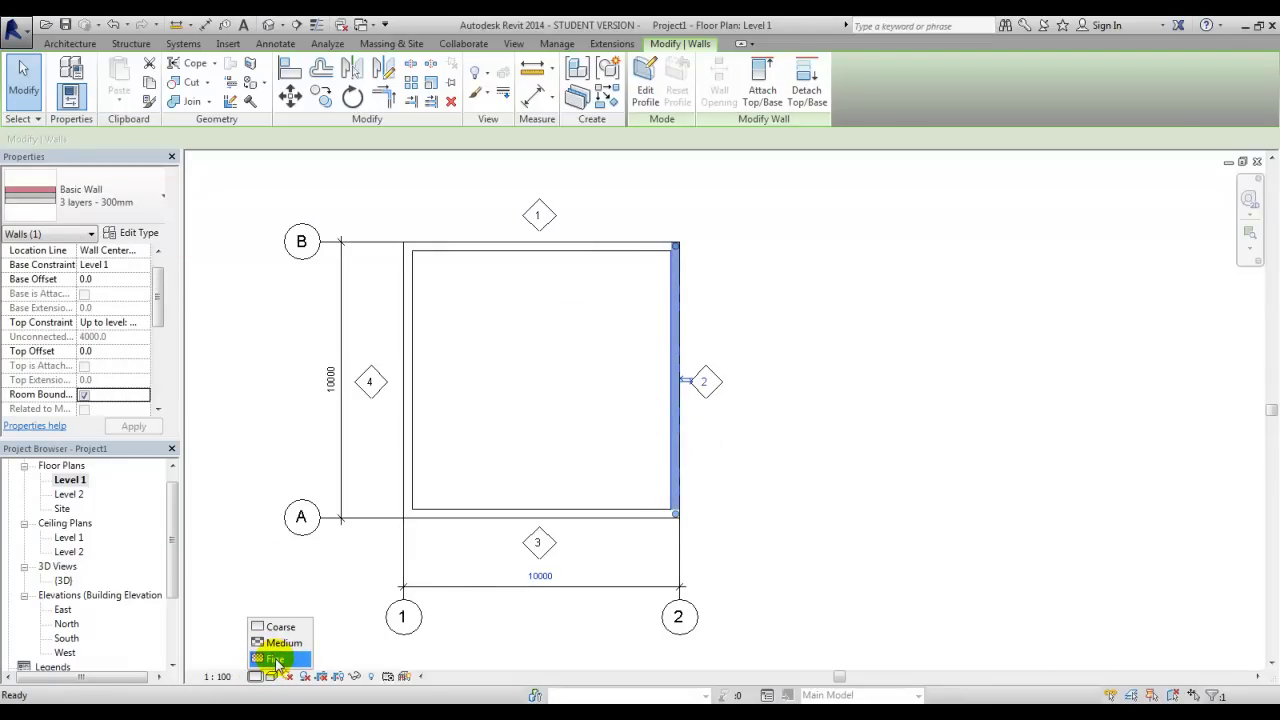
pyautogui.click(275, 660)
pyautogui.click(866, 429)
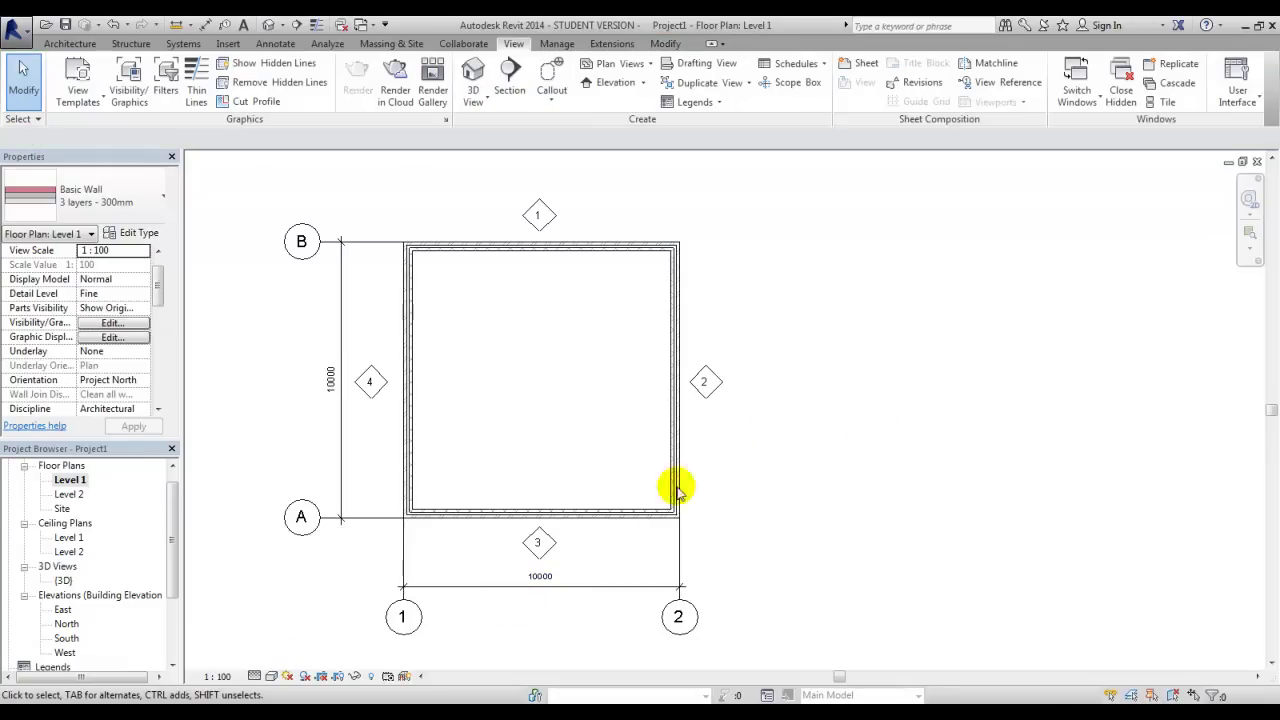
pyautogui.scroll(2, 672, 528)
pyautogui.scroll(-2, 672, 528)
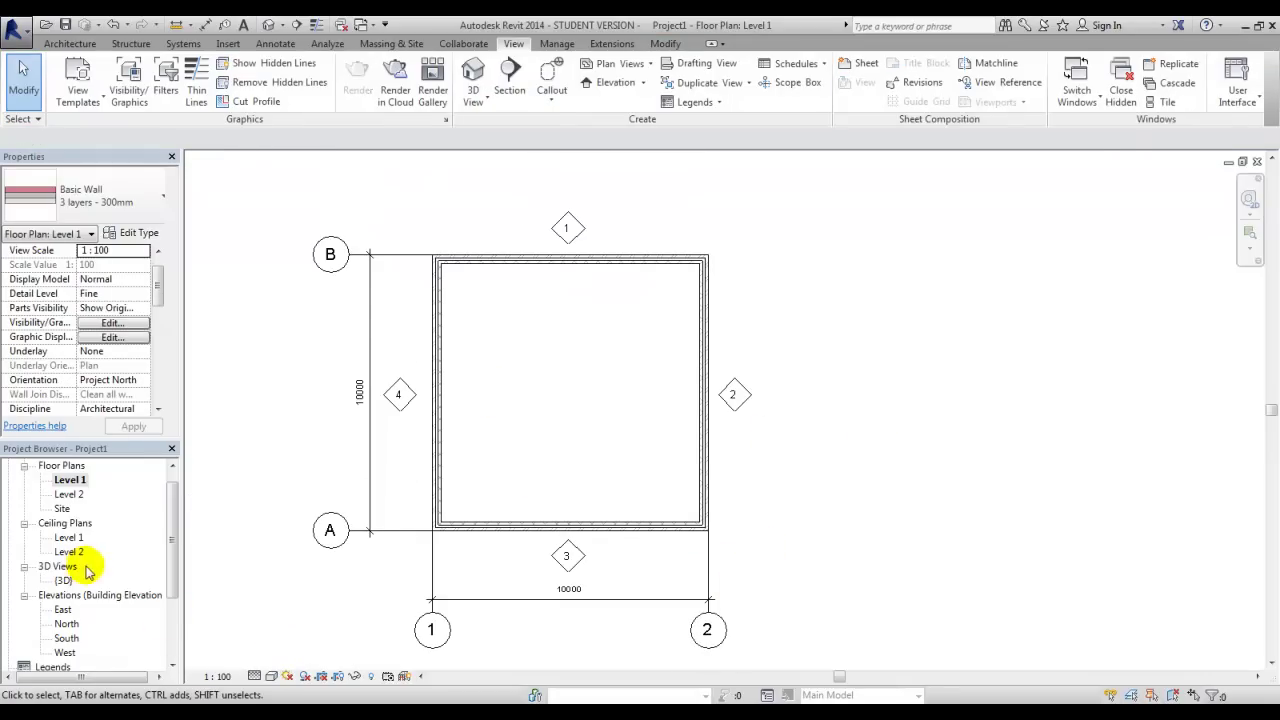
pyautogui.scroll(-2, 143, 596)
# Step: Create a new material takeoff schedule for the Walls category
pyautogui.click(825, 66)
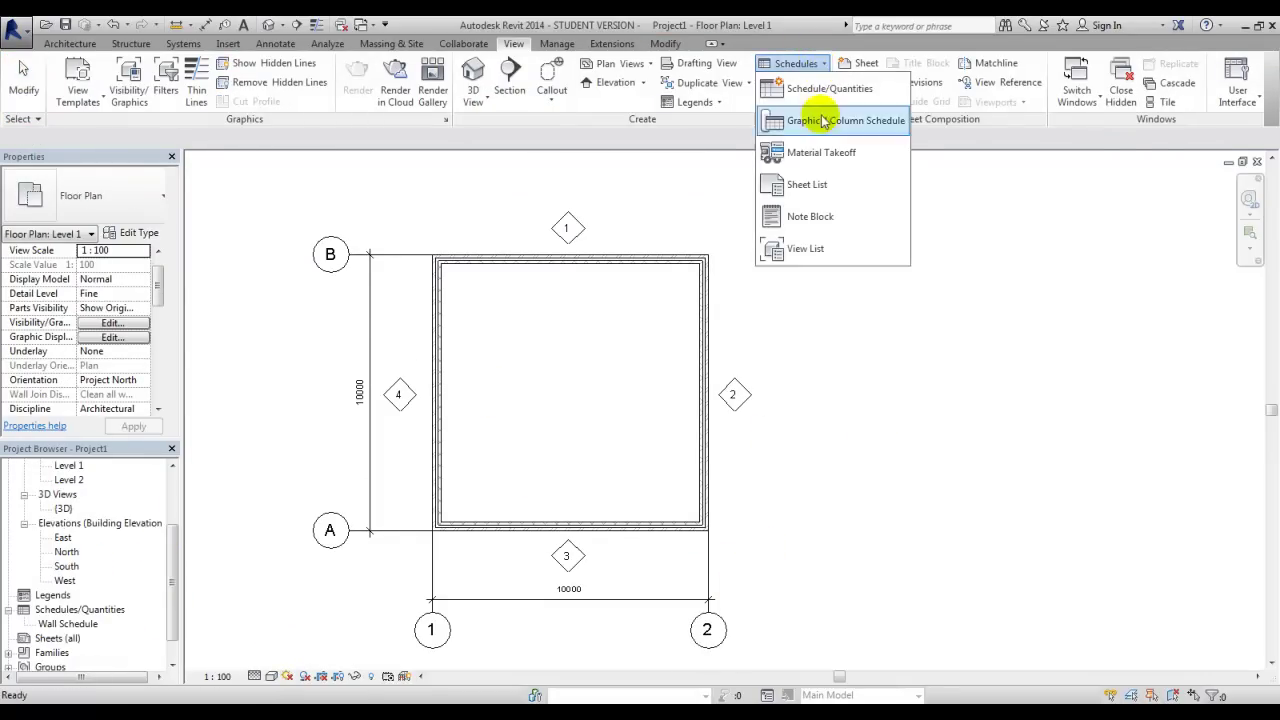
pyautogui.click(814, 151)
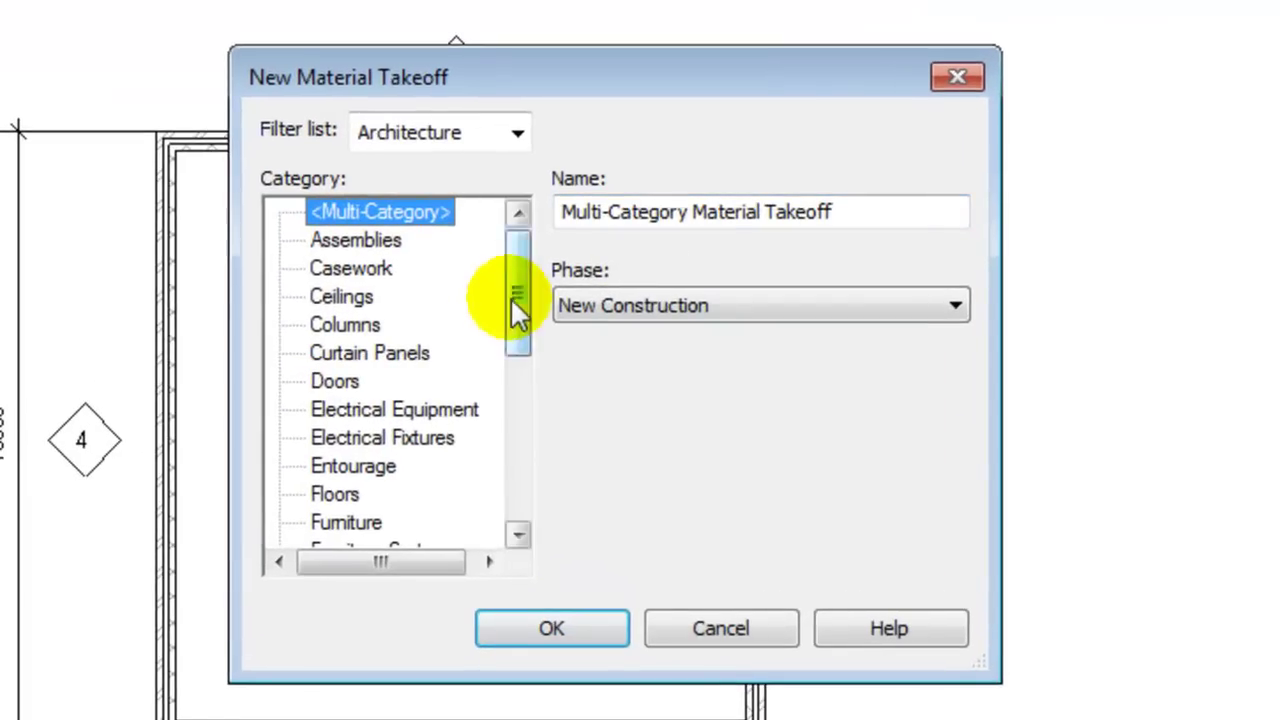
pyautogui.moveTo(512, 299); pyautogui.dragTo(518, 450)
pyautogui.click(337, 468)
pyautogui.click(334, 498)
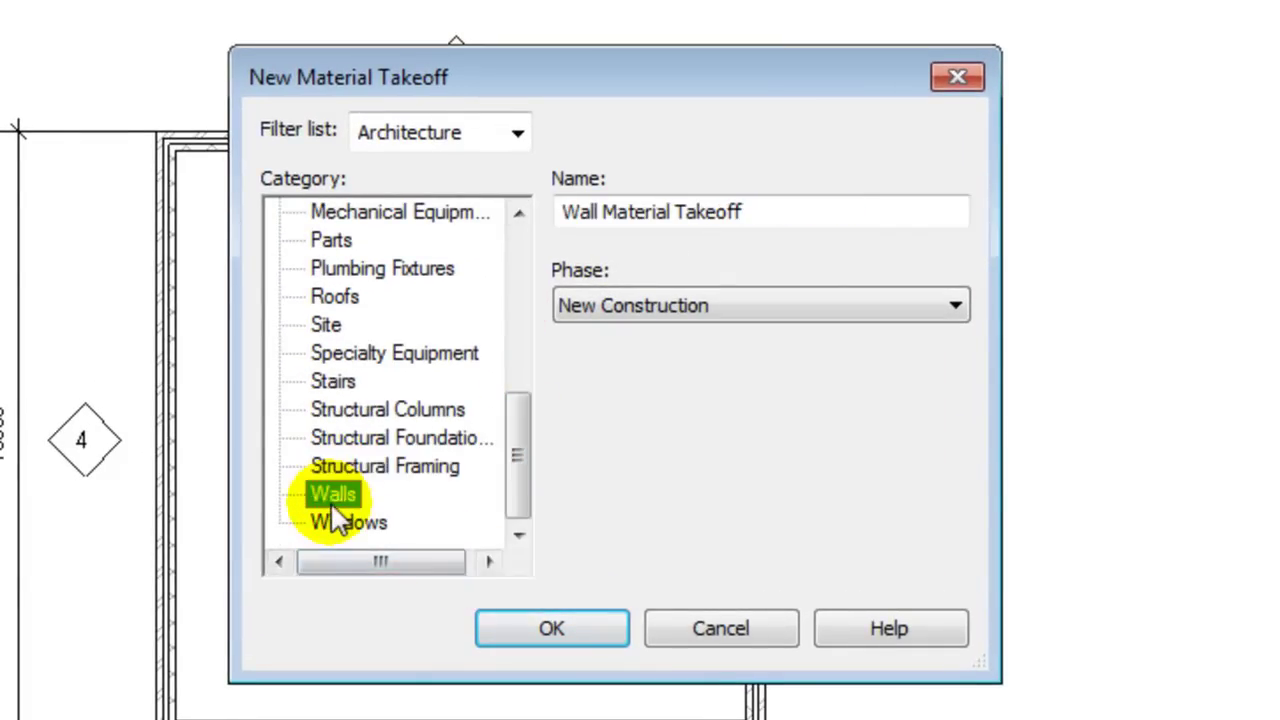
pyautogui.click(525, 626)
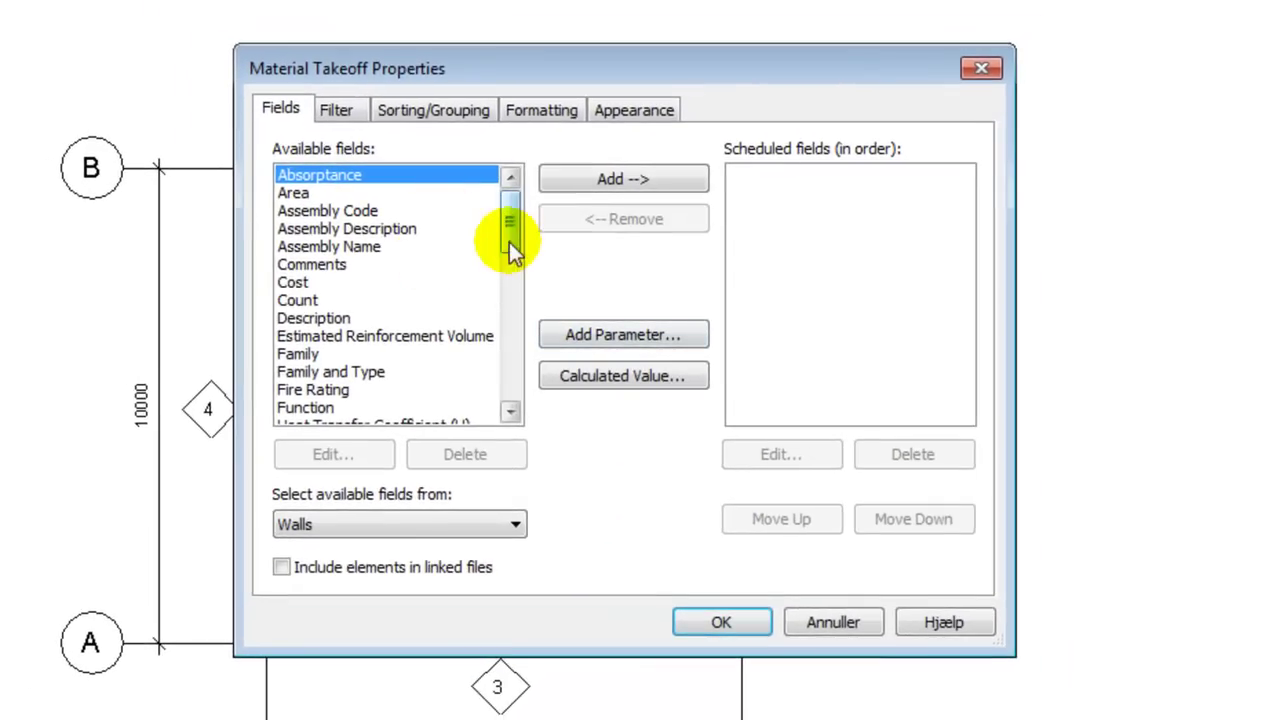
# Step: Add the Material: Area, Material: Mark and Material: Volume fields, with Material: Mark first
pyautogui.moveTo(509, 242); pyautogui.dragTo(519, 315)
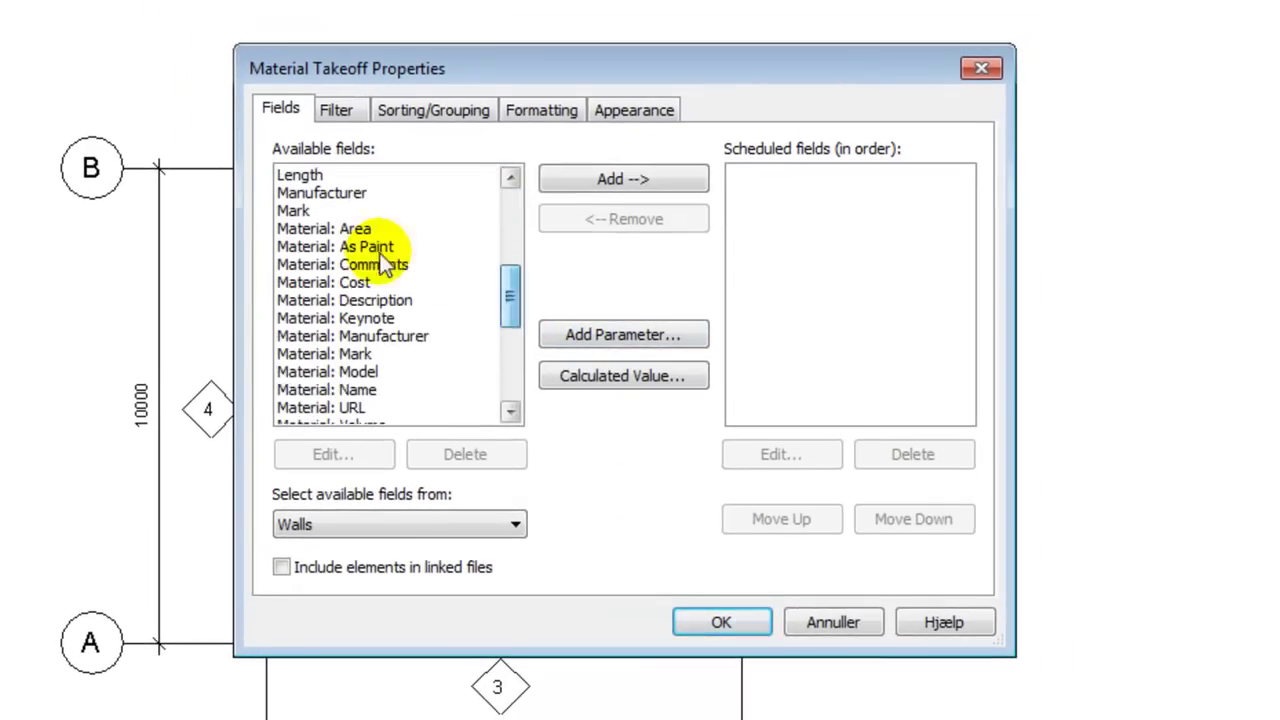
pyautogui.click(340, 229)
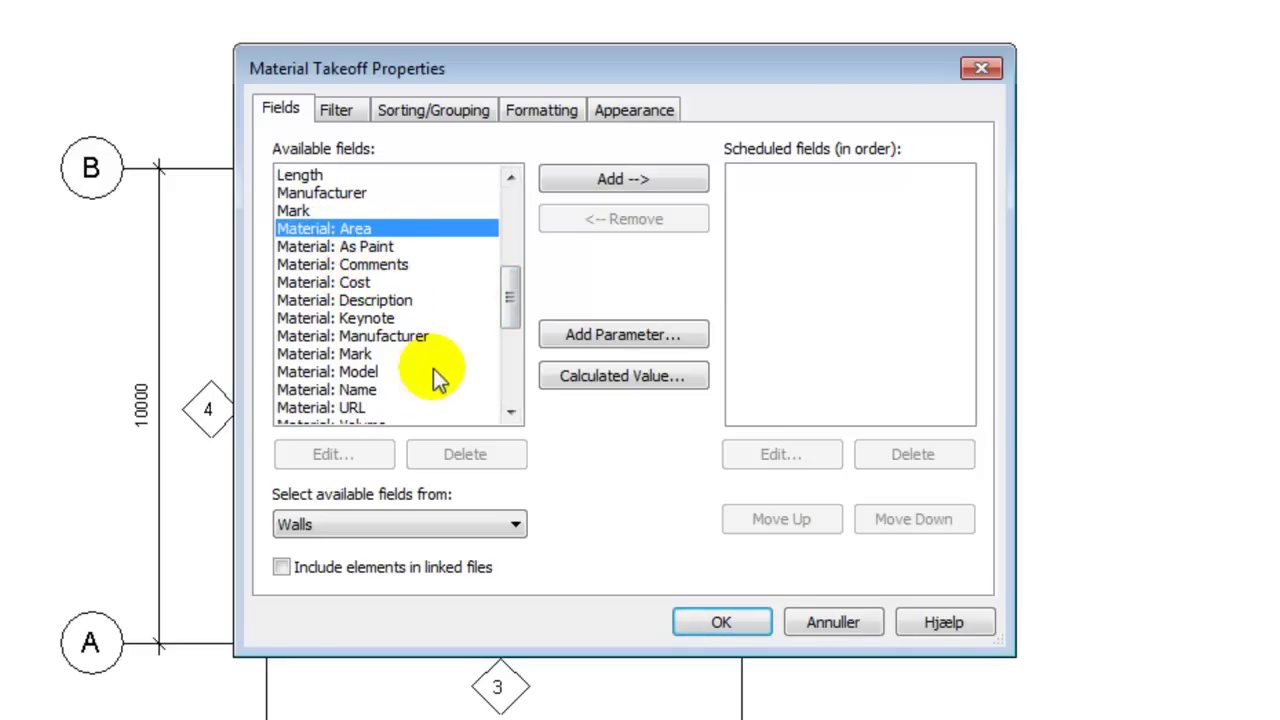
pyautogui.moveTo(516, 314); pyautogui.dragTo(514, 331)
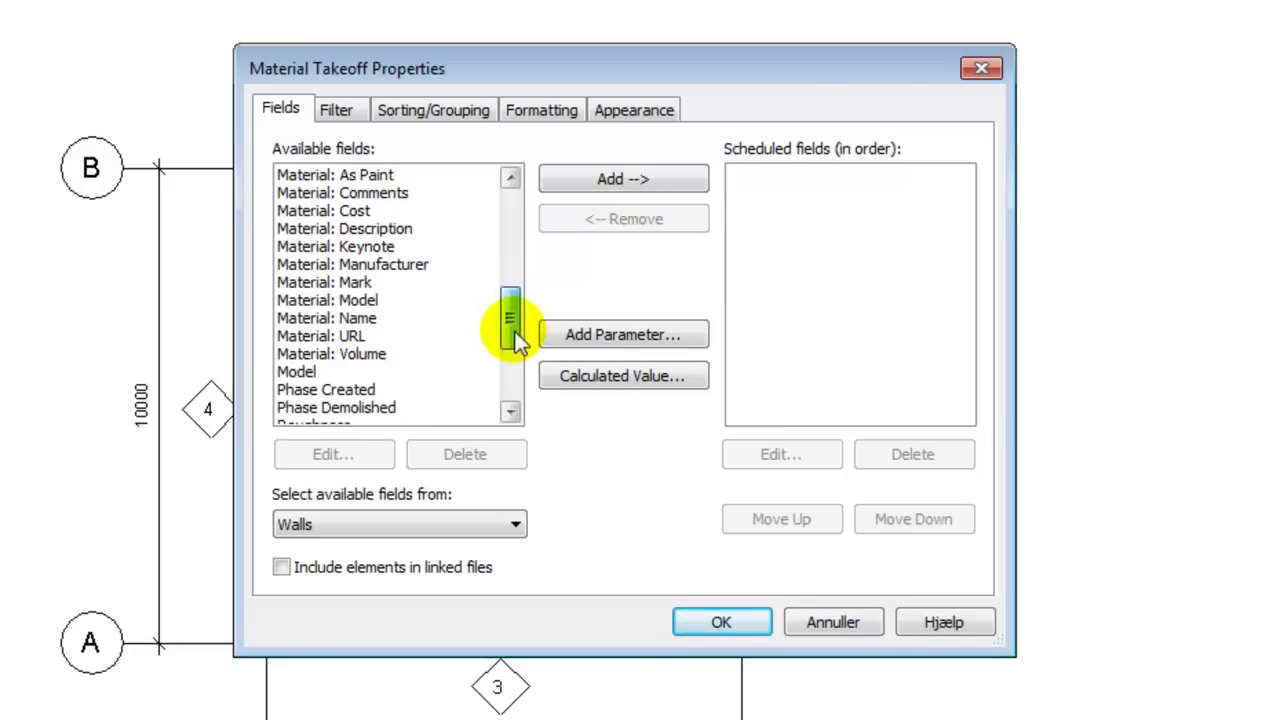
pyautogui.click(356, 283)
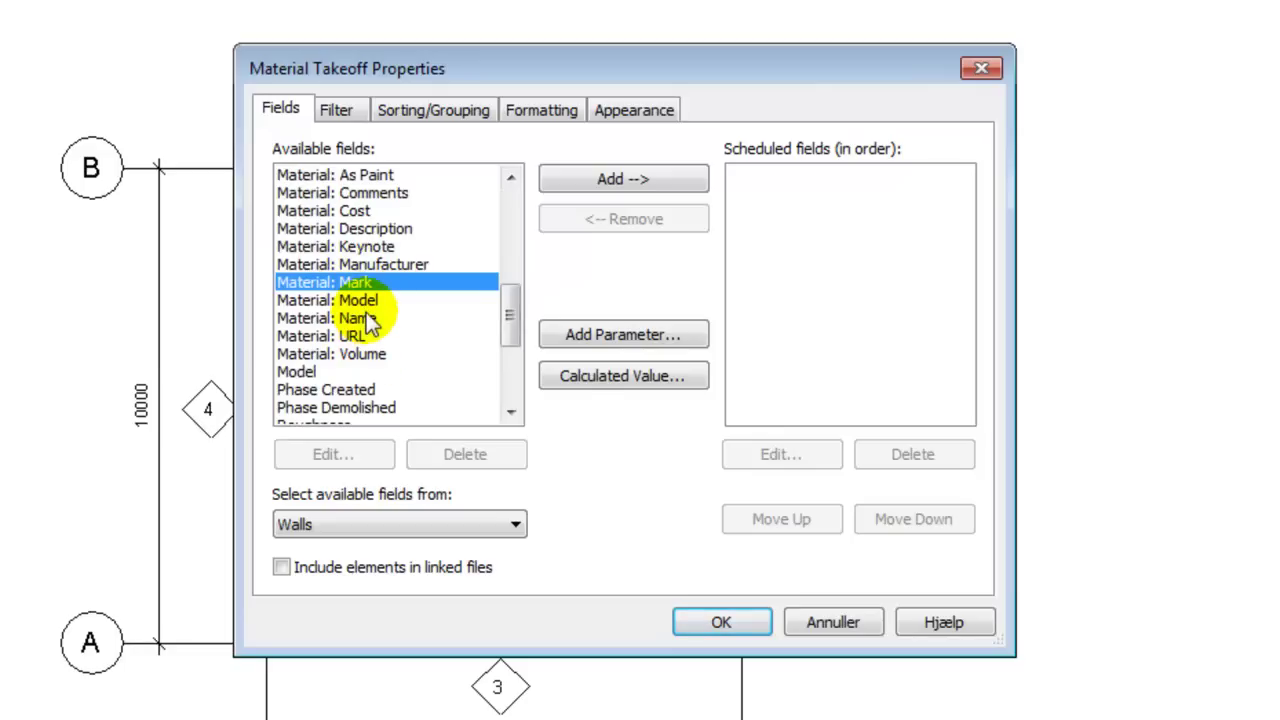
pyautogui.keyDown('ctrl'); pyautogui.click(366, 354); pyautogui.keyUp('ctrl')
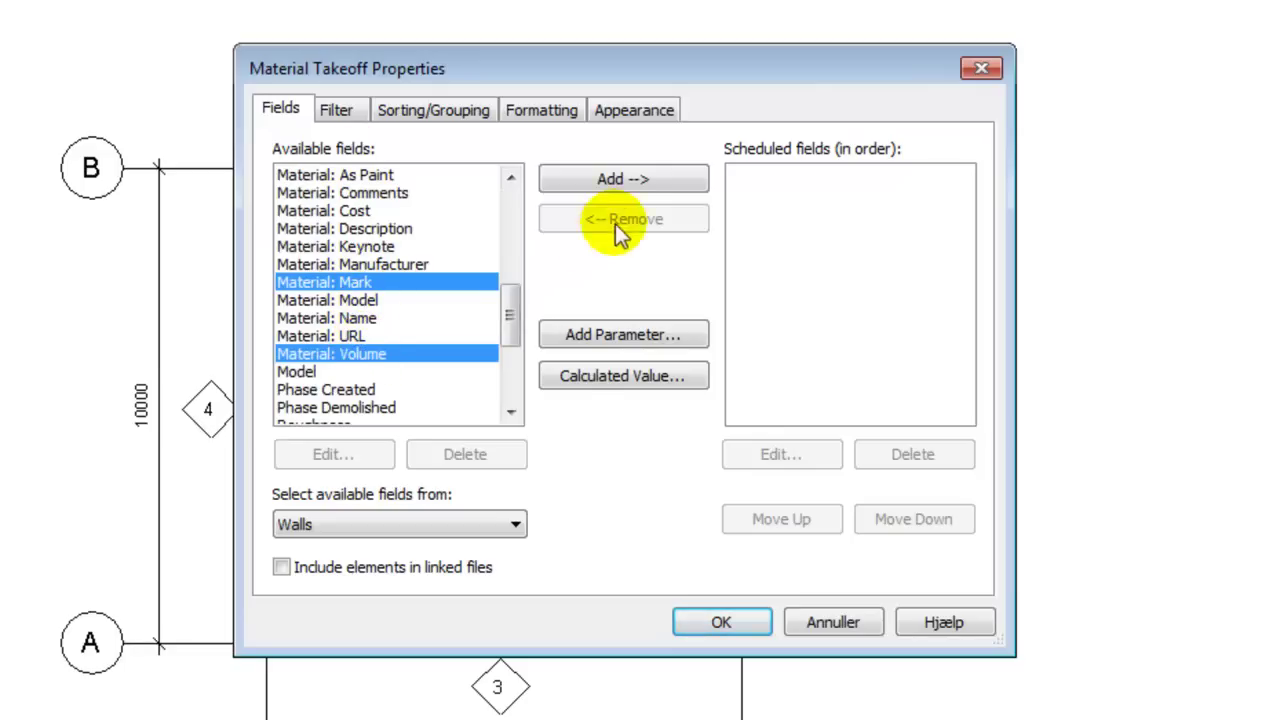
pyautogui.click(630, 178)
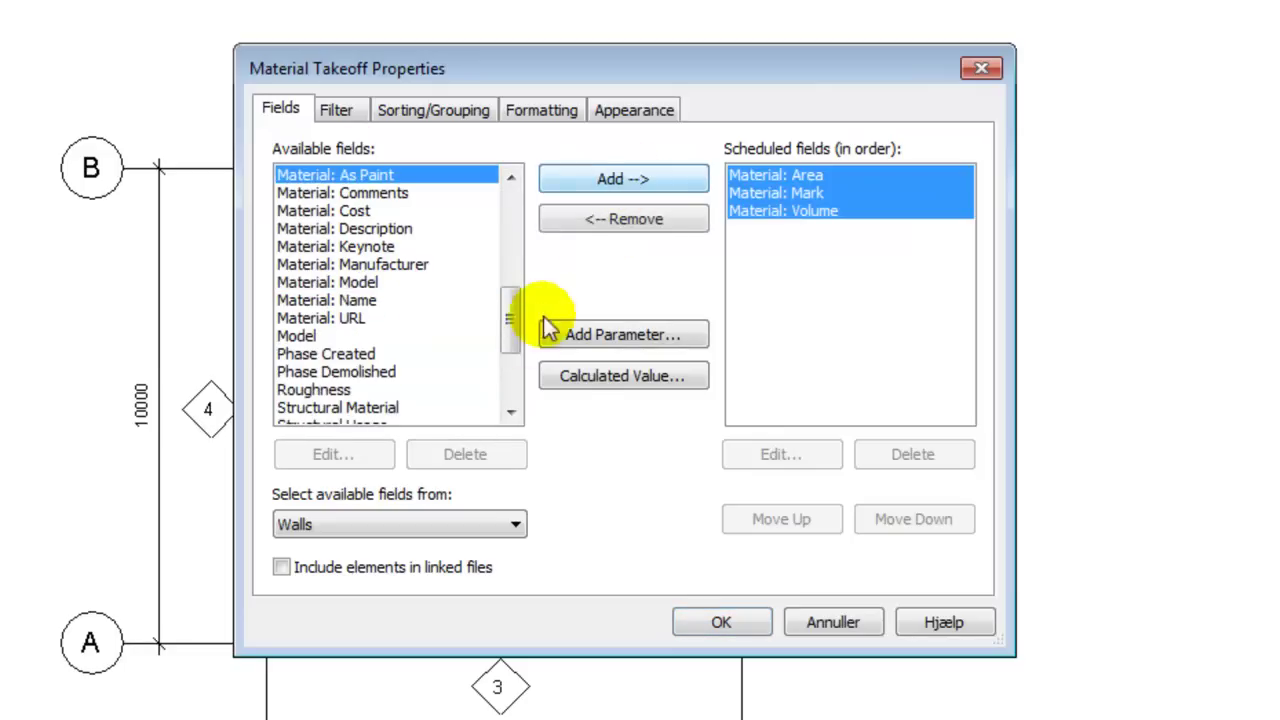
pyautogui.click(800, 195)
pyautogui.click(780, 519)
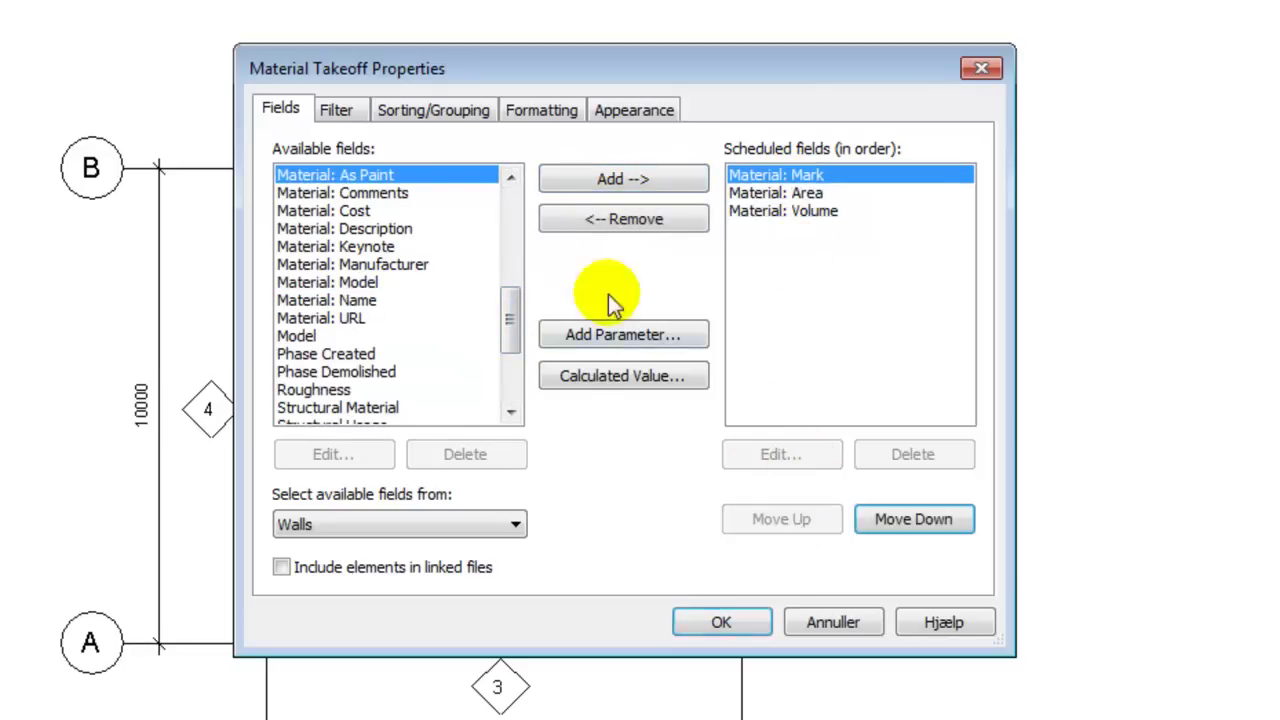
# Step: Add the Type, Volume, Width, Mark, Length and Area fields to the takeoff
pyautogui.moveTo(510, 330); pyautogui.dragTo(512, 380)
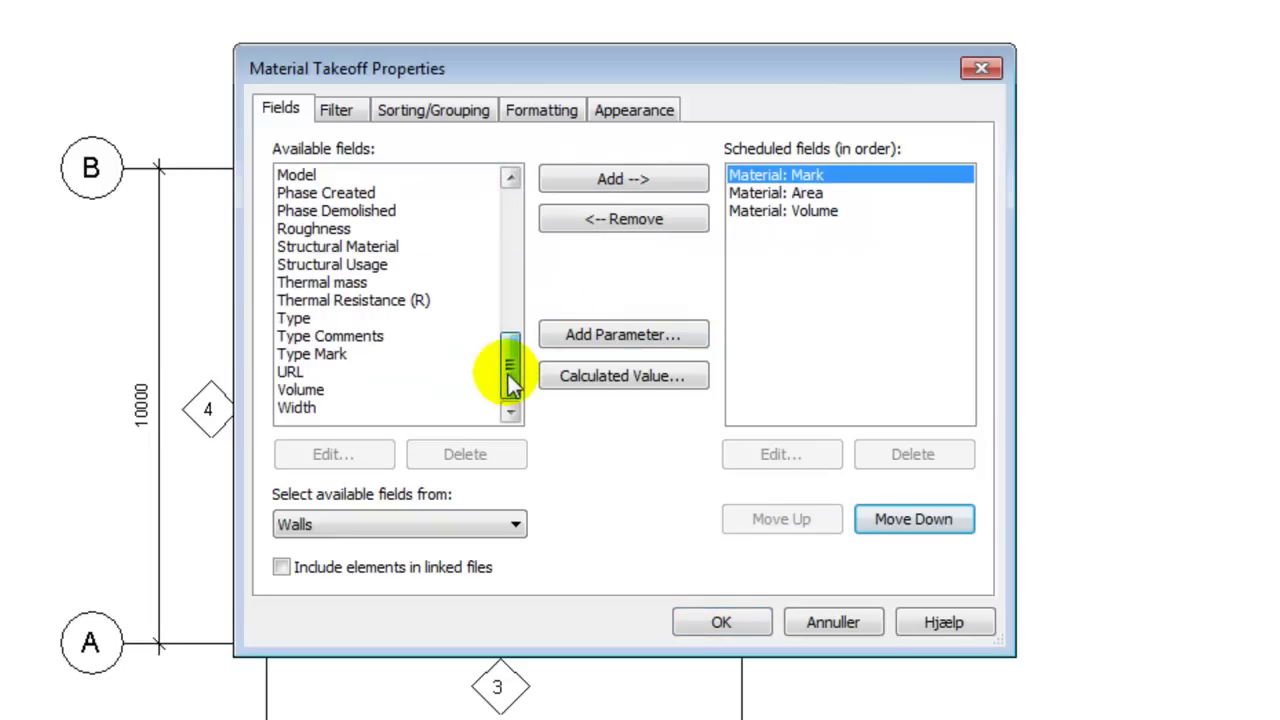
pyautogui.click(314, 319)
pyautogui.keyDown('ctrl'); pyautogui.click(300, 390); pyautogui.keyUp('ctrl')
pyautogui.keyDown('ctrl'); pyautogui.click(297, 408); pyautogui.keyUp('ctrl')
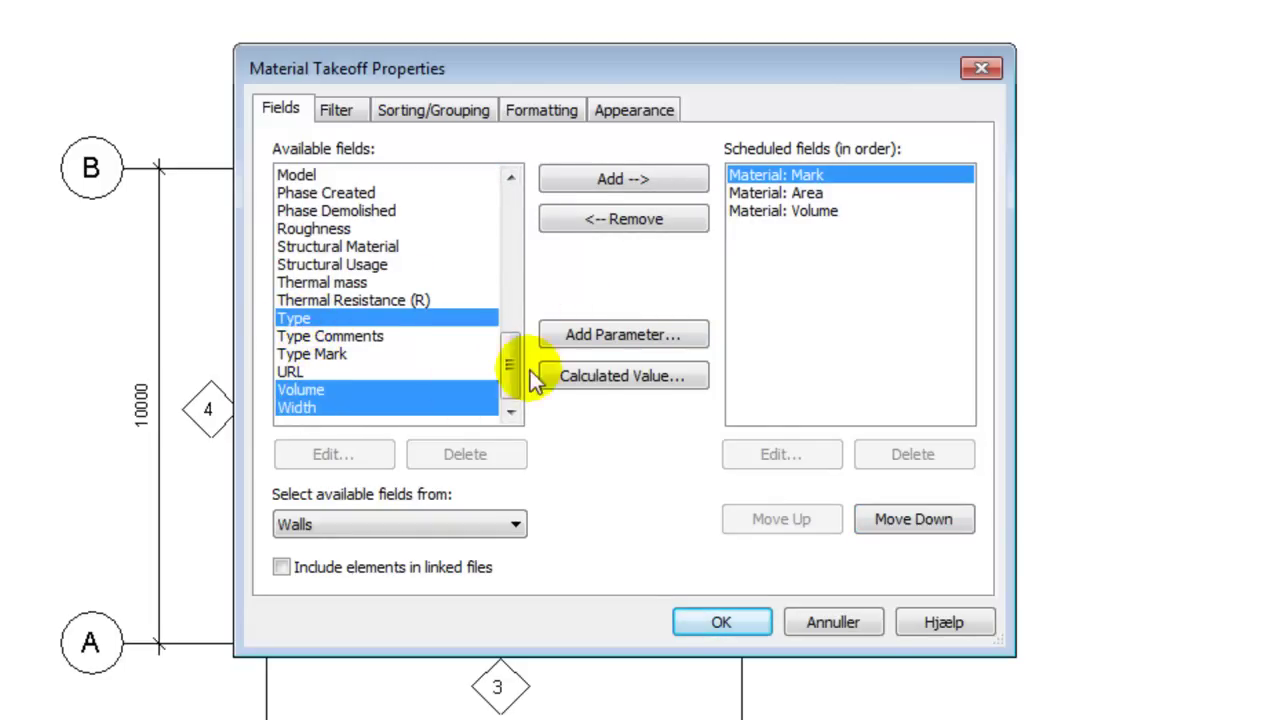
pyautogui.moveTo(512, 372); pyautogui.dragTo(521, 290)
pyautogui.click(350, 264)
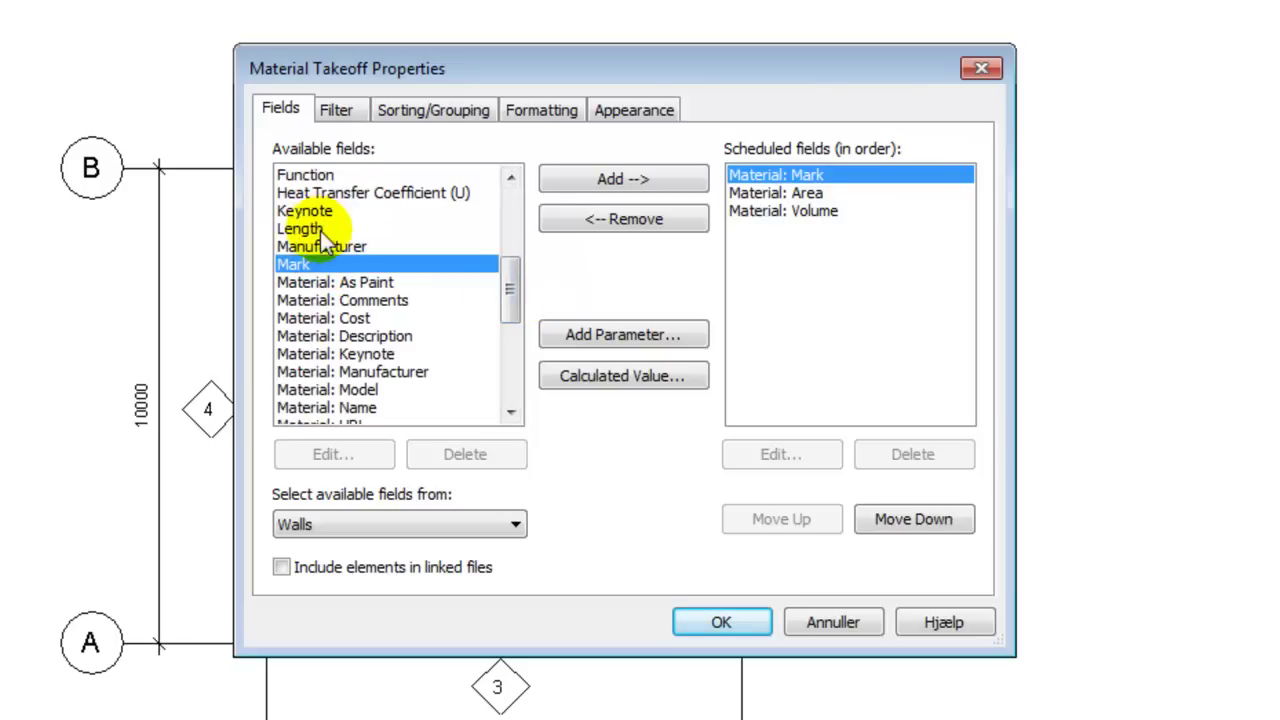
pyautogui.keyDown('ctrl'); pyautogui.click(330, 229); pyautogui.keyUp('ctrl')
pyautogui.moveTo(503, 277); pyautogui.dragTo(527, 224)
pyautogui.keyDown('ctrl'); pyautogui.click(322, 190); pyautogui.keyUp('ctrl')
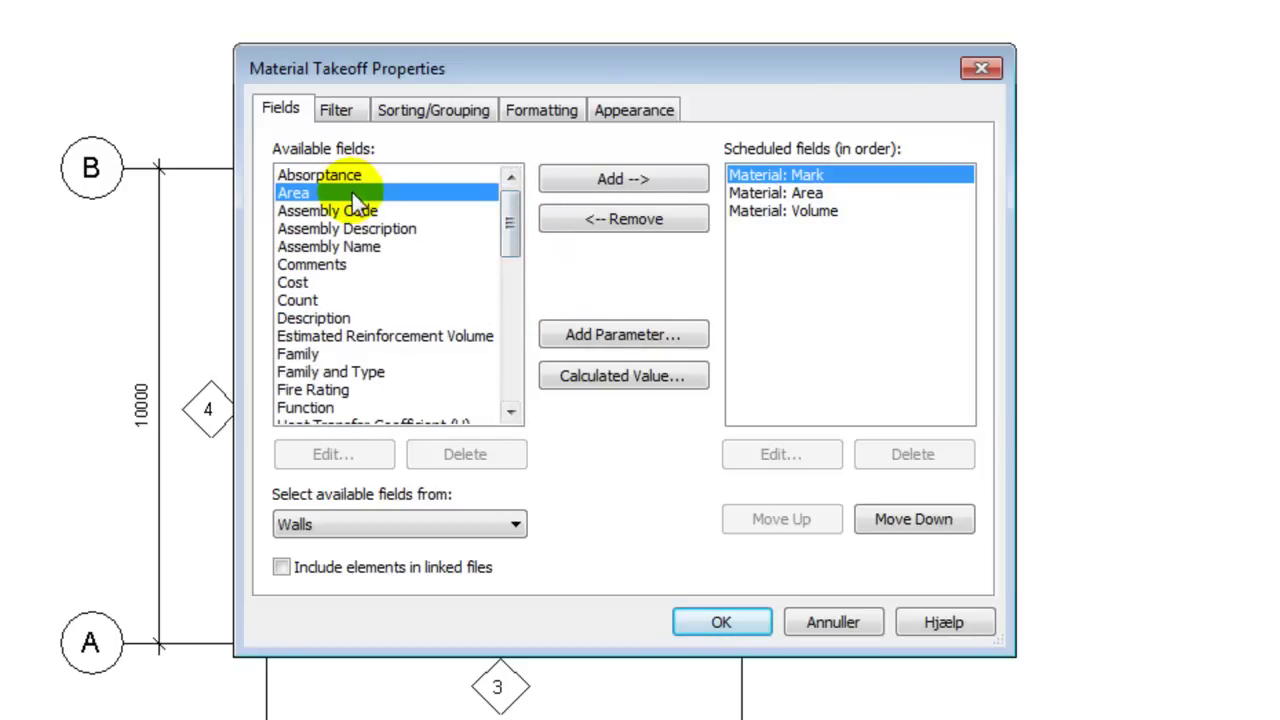
pyautogui.click(630, 184)
# Step: Move Material: Mark down below Width, and Mark above Length
pyautogui.click(811, 178)
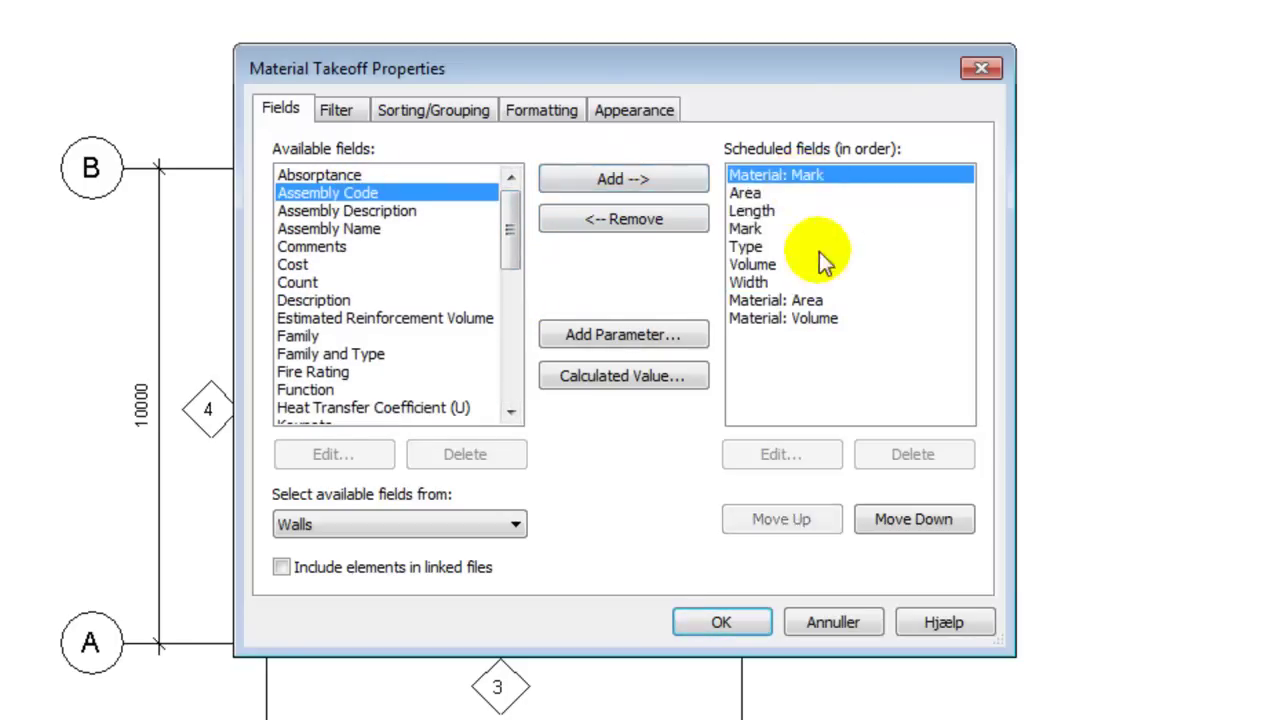
pyautogui.click(918, 522)
pyautogui.click(918, 522)
pyautogui.click(918, 522)
pyautogui.click(918, 522)
pyautogui.click(918, 522)
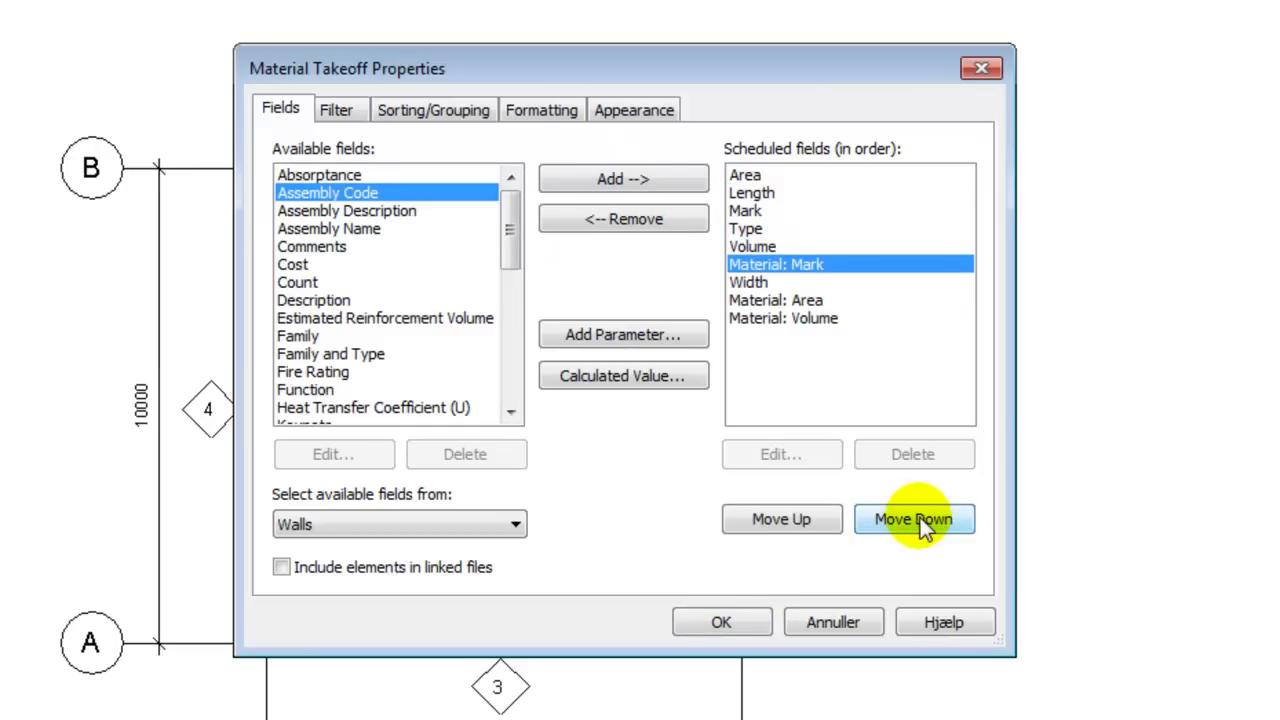
pyautogui.click(918, 522)
pyautogui.click(748, 210)
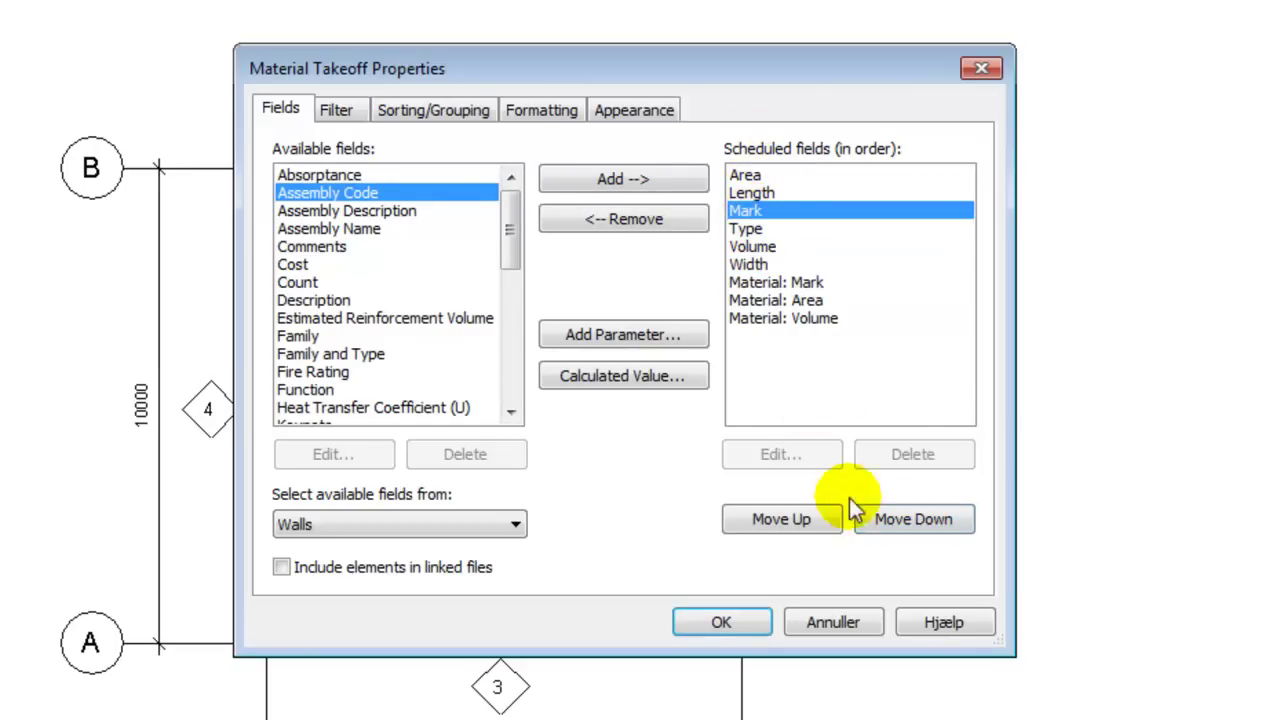
pyautogui.click(782, 520)
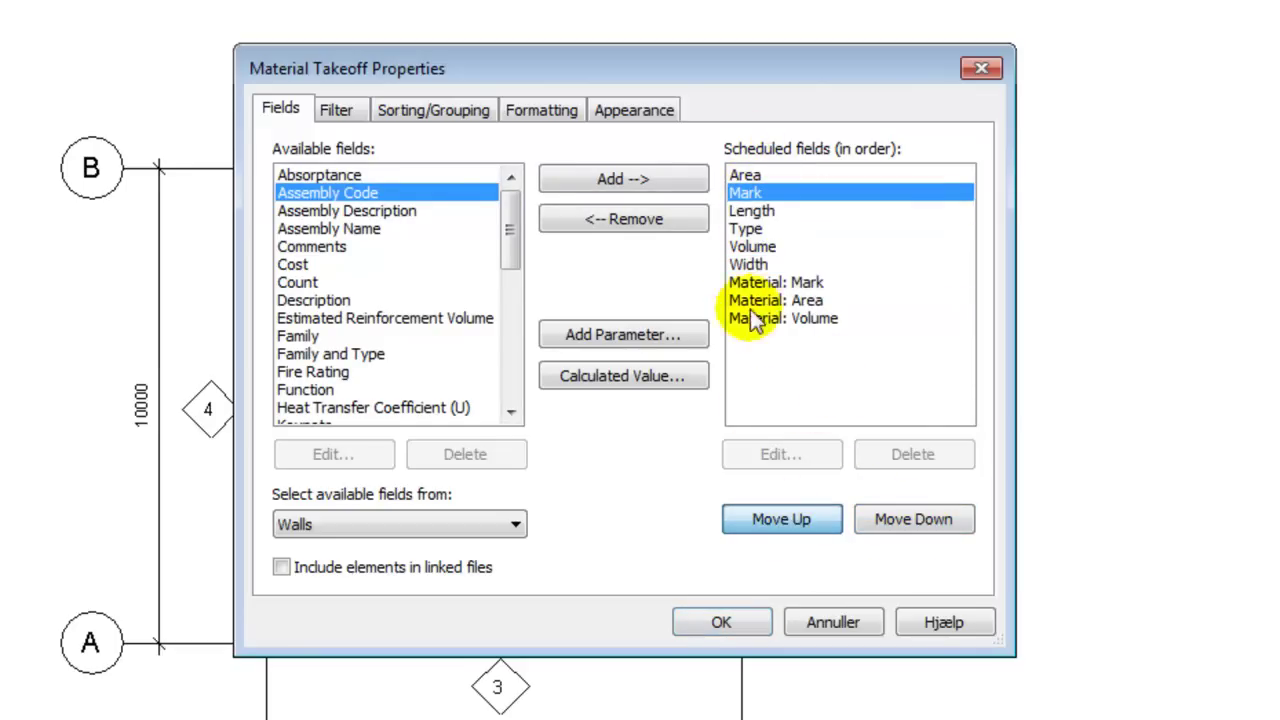
# Step: Move Type above Mark and Area below Volume in the field order
pyautogui.click(748, 228)
pyautogui.click(800, 520)
pyautogui.click(805, 522)
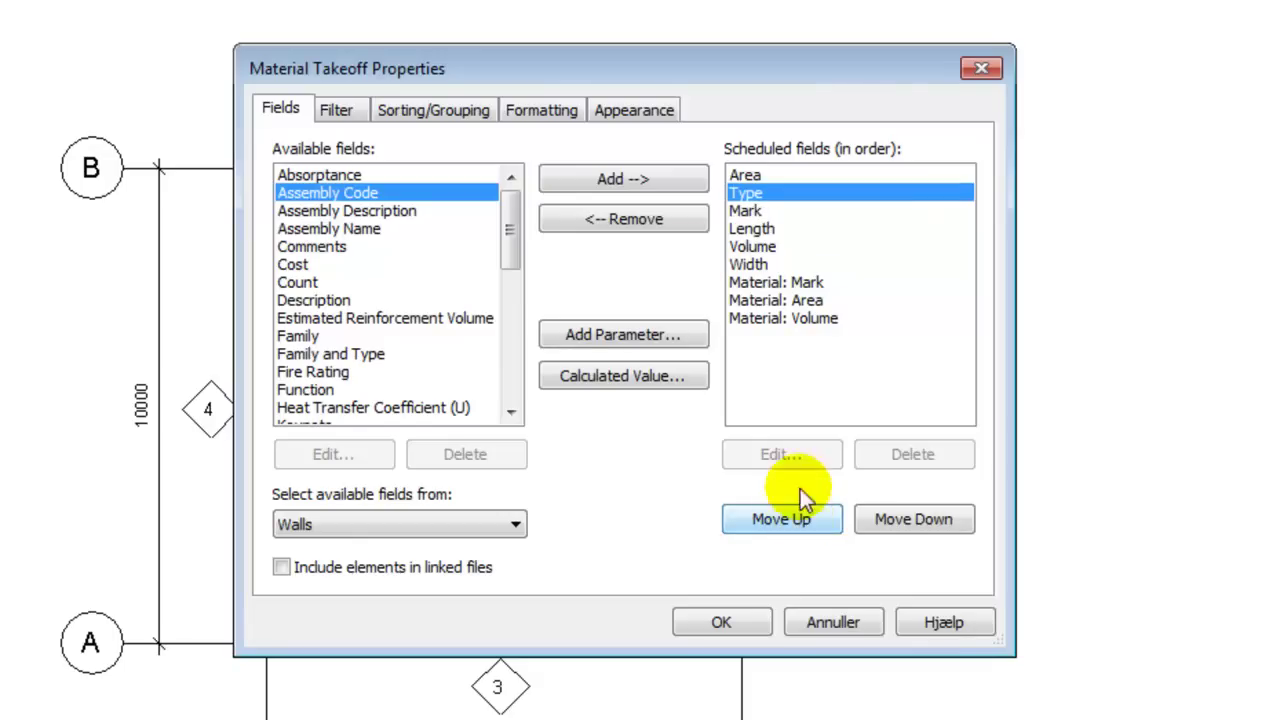
pyautogui.click(757, 175)
pyautogui.click(906, 521)
pyautogui.click(908, 521)
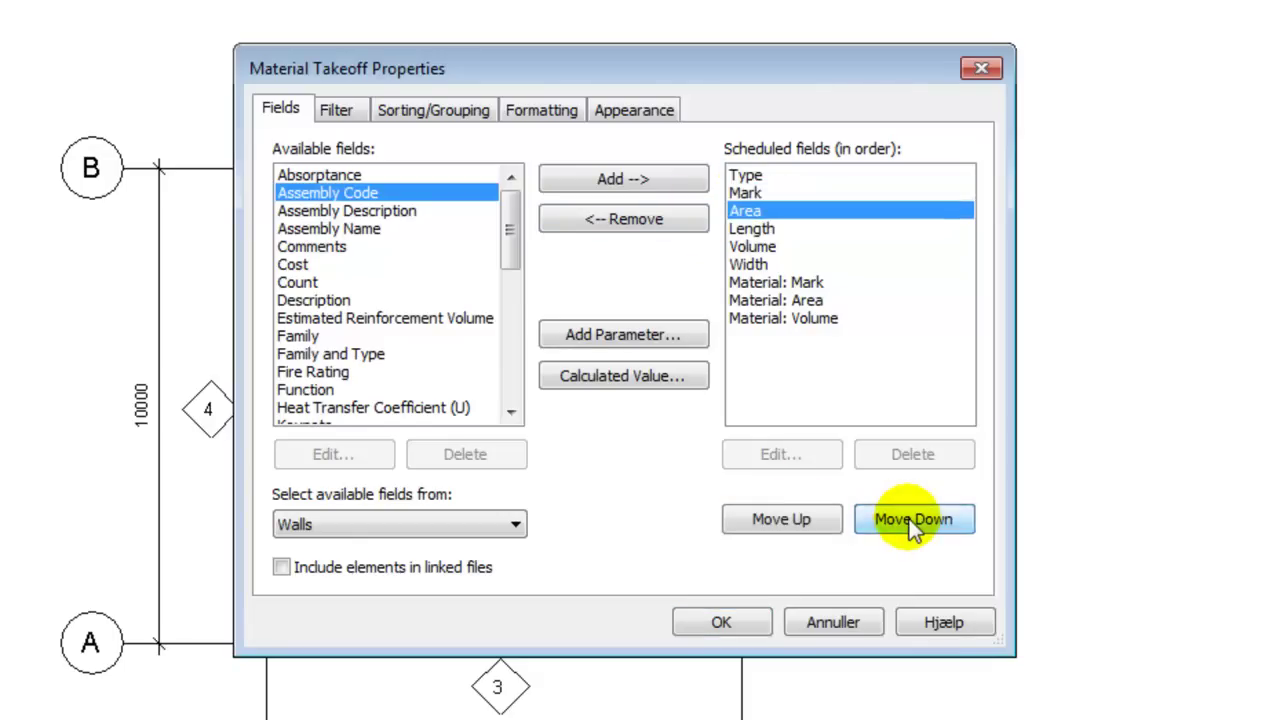
pyautogui.click(908, 521)
pyautogui.click(910, 521)
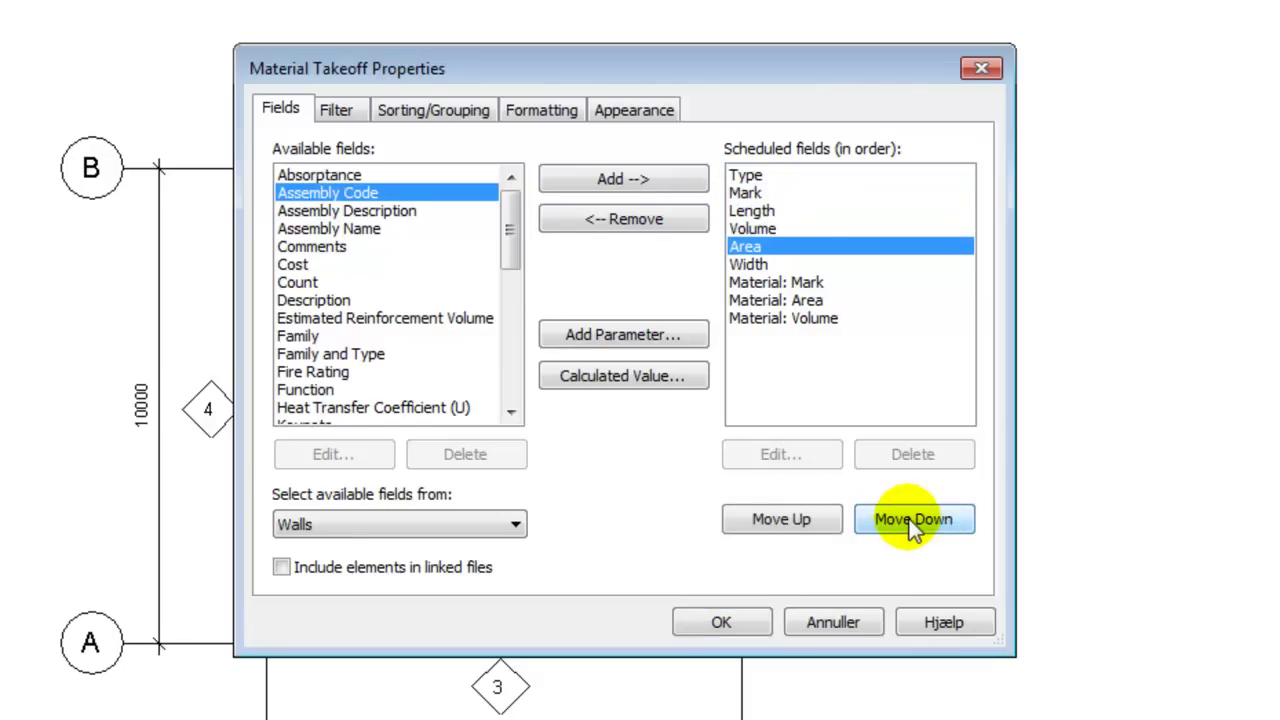
pyautogui.click(752, 211)
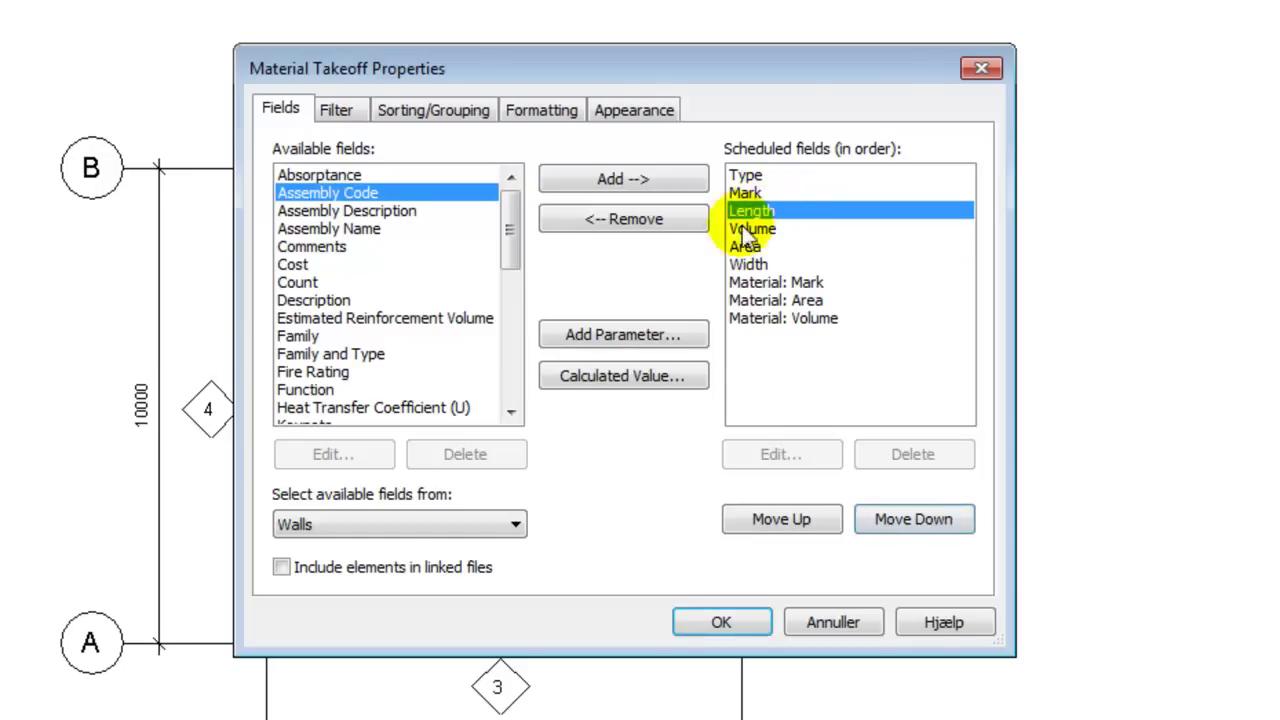
pyautogui.moveTo(510, 250); pyautogui.dragTo(507, 206)
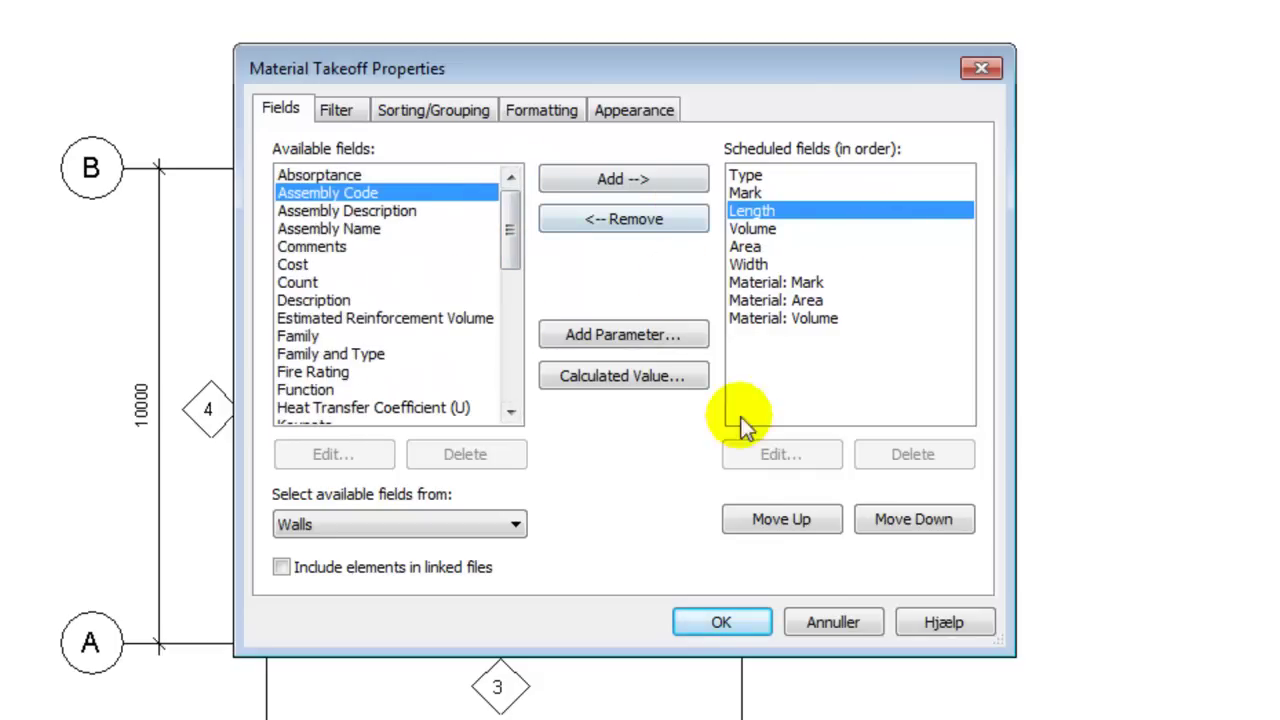
# Step: Confirm the takeoff fields and set Sorting/Grouping to sort rows by Mark
pyautogui.click(722, 620)
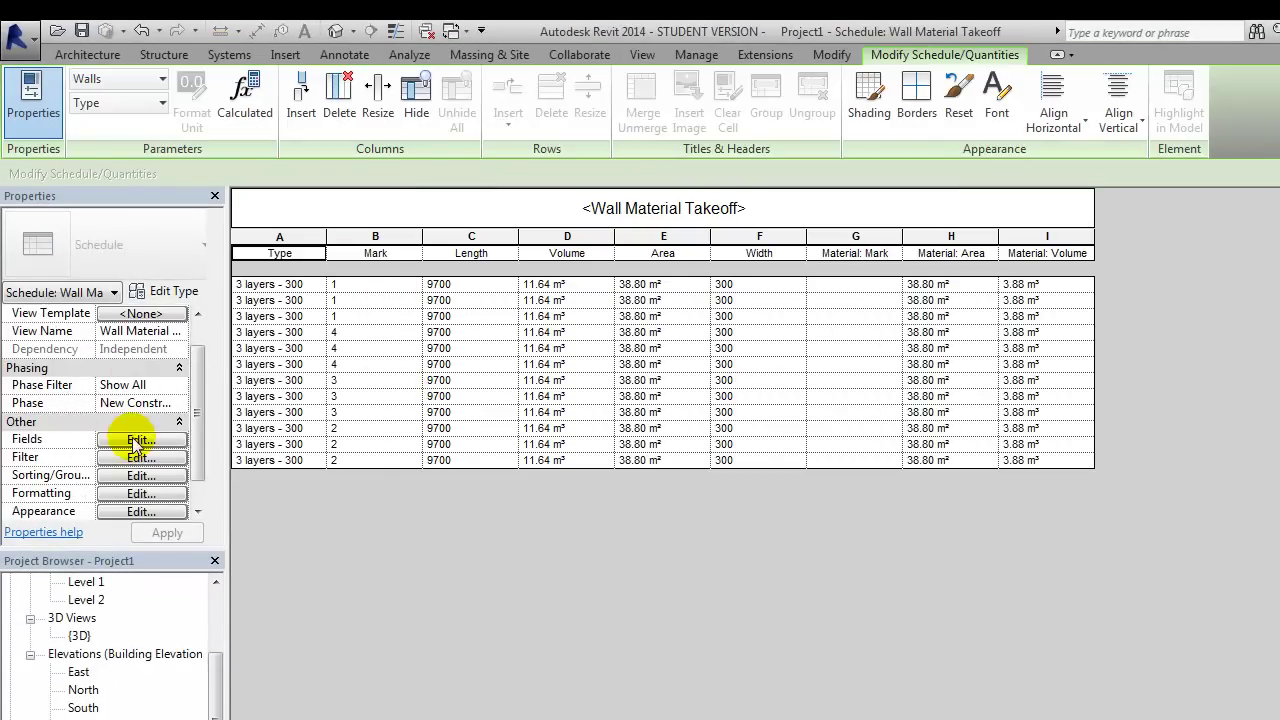
pyautogui.click(141, 476)
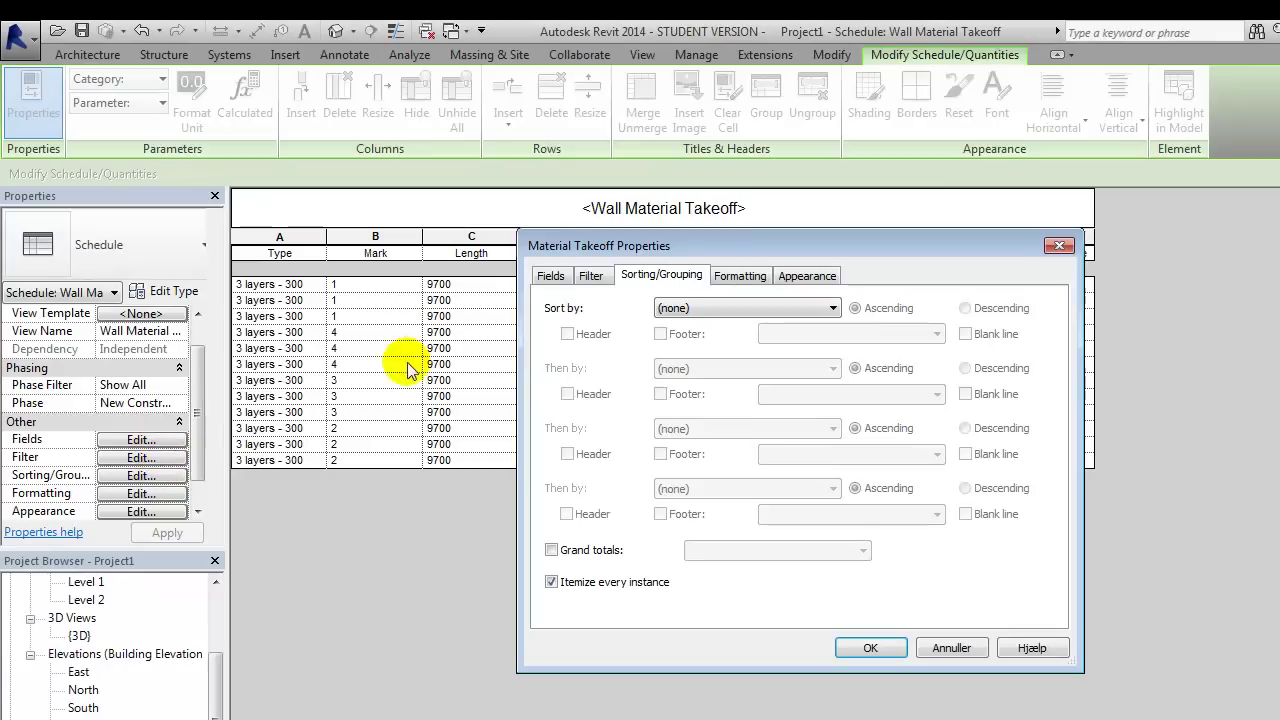
pyautogui.click(676, 308)
pyautogui.click(668, 352)
pyautogui.click(866, 647)
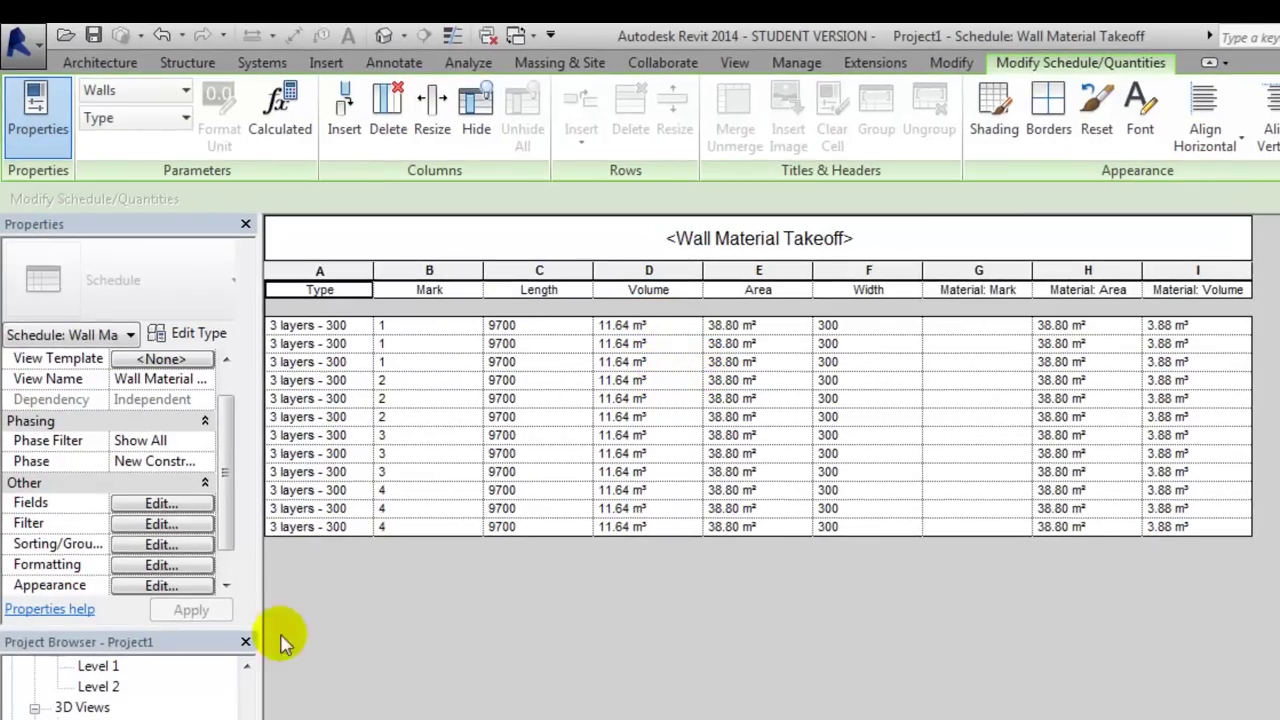
# Step: Open the Level 1 floor plan and zoom in on the top-left wall corner
pyautogui.click(98, 665)
pyautogui.scroll(1, 150, 680)
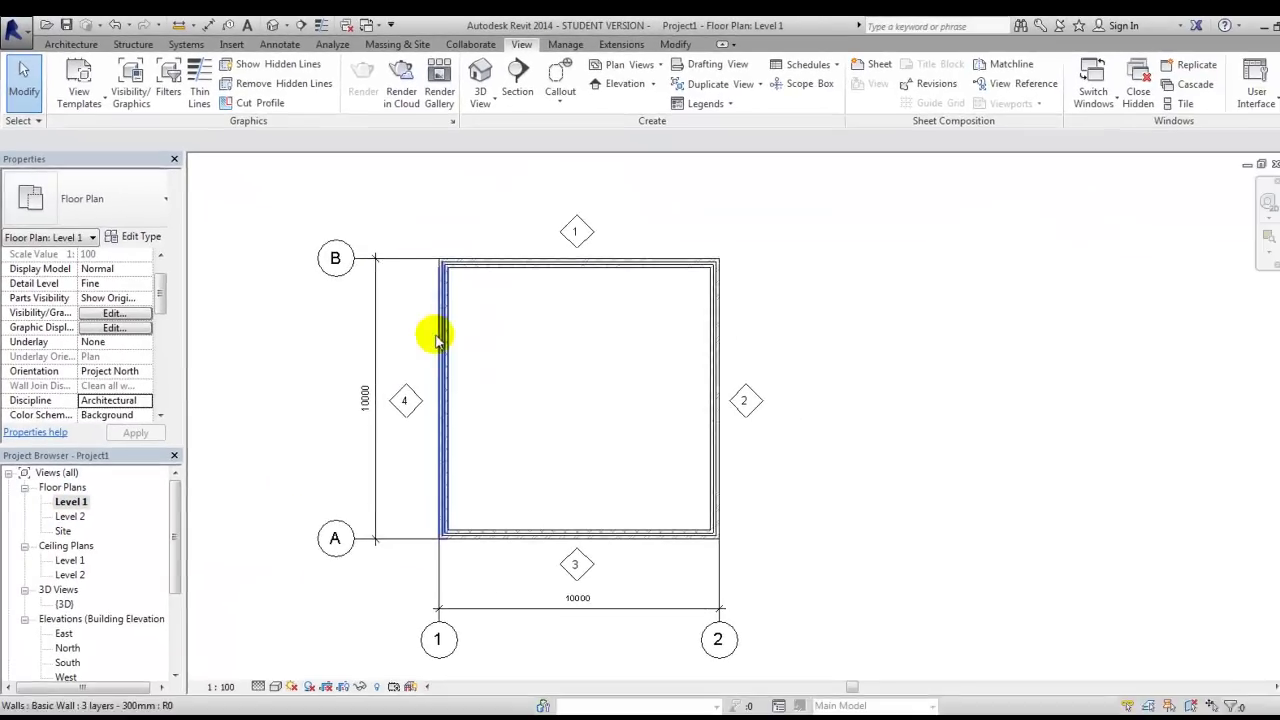
pyautogui.scroll(3, 625, 466)
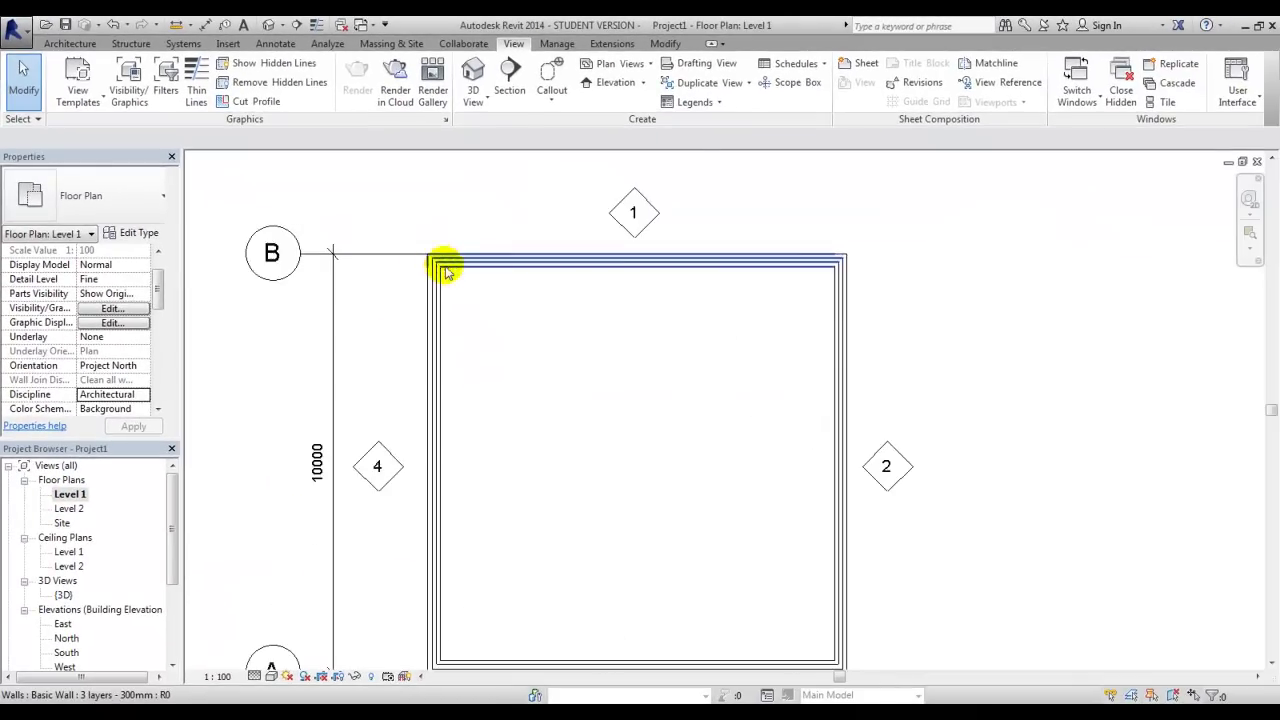
pyautogui.scroll(1, 528, 318)
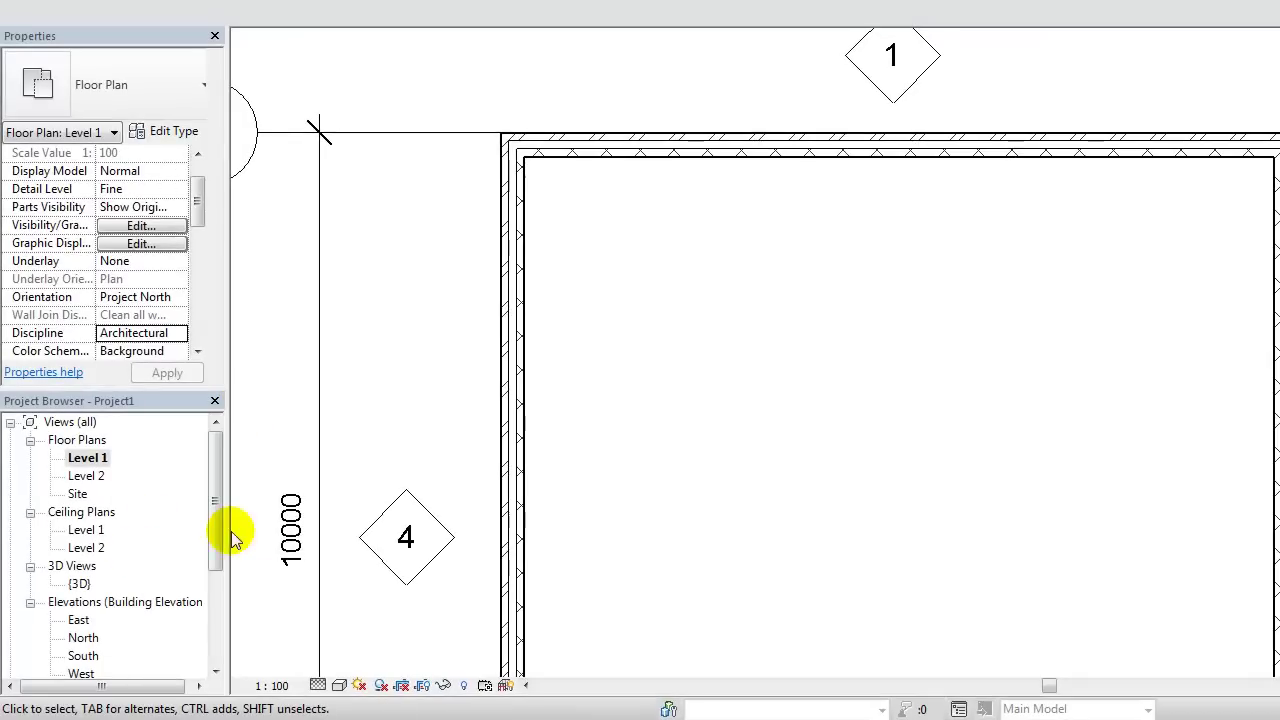
pyautogui.scroll(-2, 215, 560)
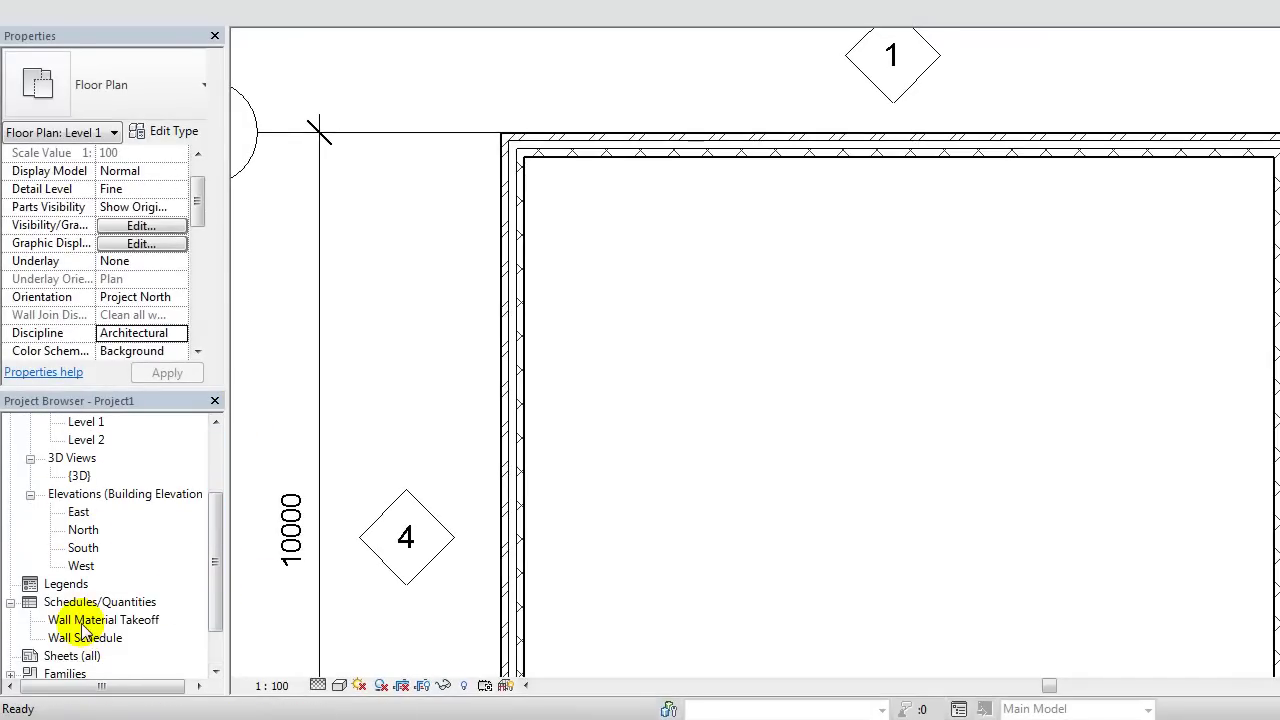
# Step: Open the Wall Material Takeoff, then the Wall Schedule showing walls 1–4 at 38.80 m² and 11.64 m³
pyautogui.doubleClick(84, 621)
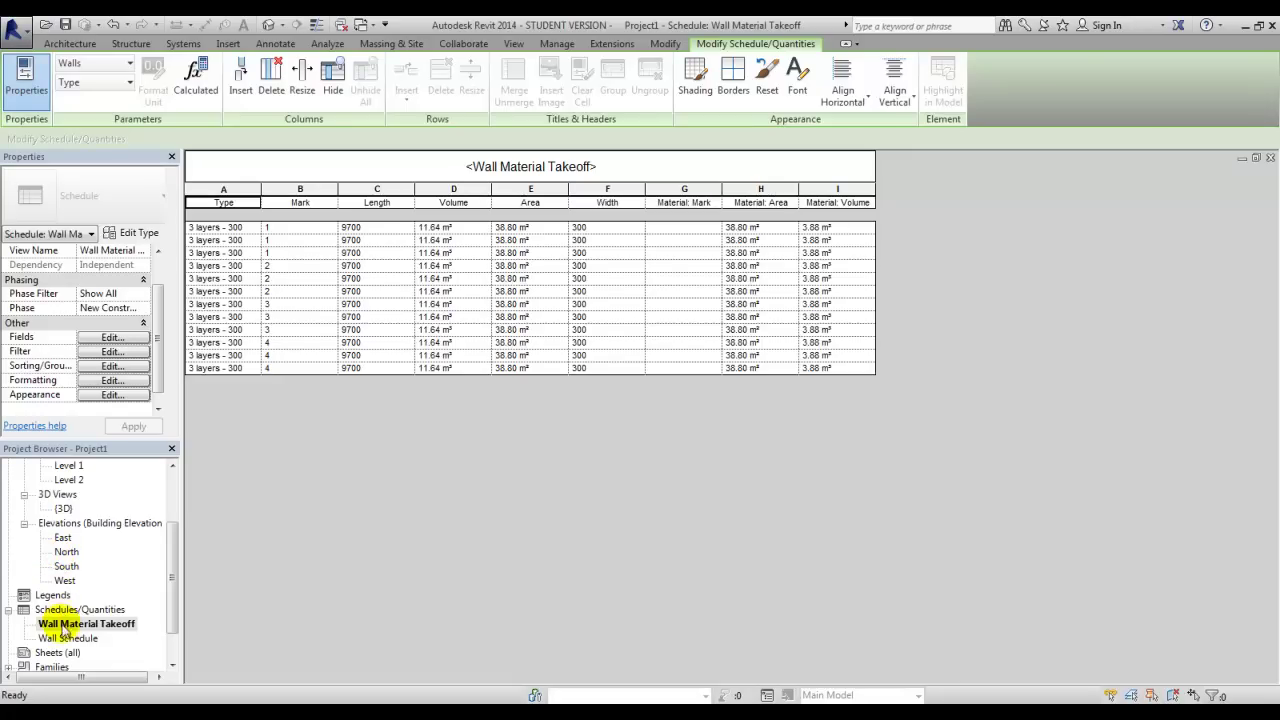
pyautogui.doubleClick(63, 637)
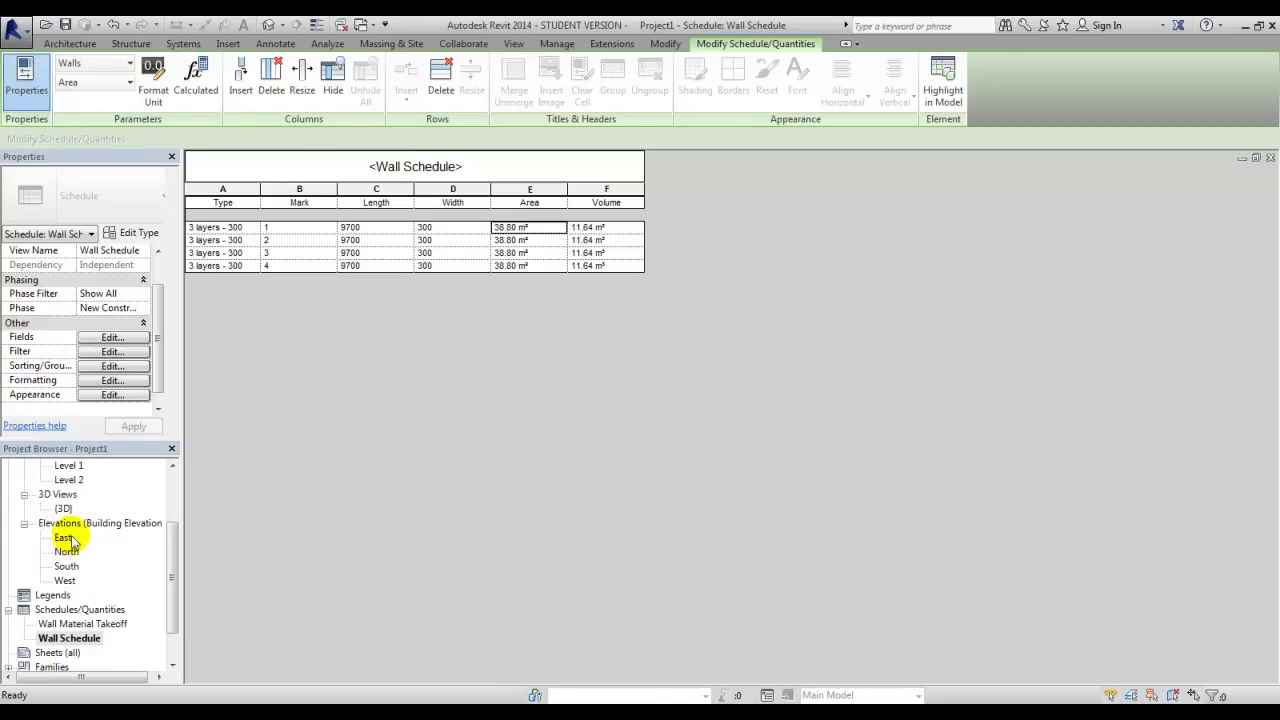
# Step: Open the {3D} view and select the back walls to inspect them
pyautogui.doubleClick(63, 508)
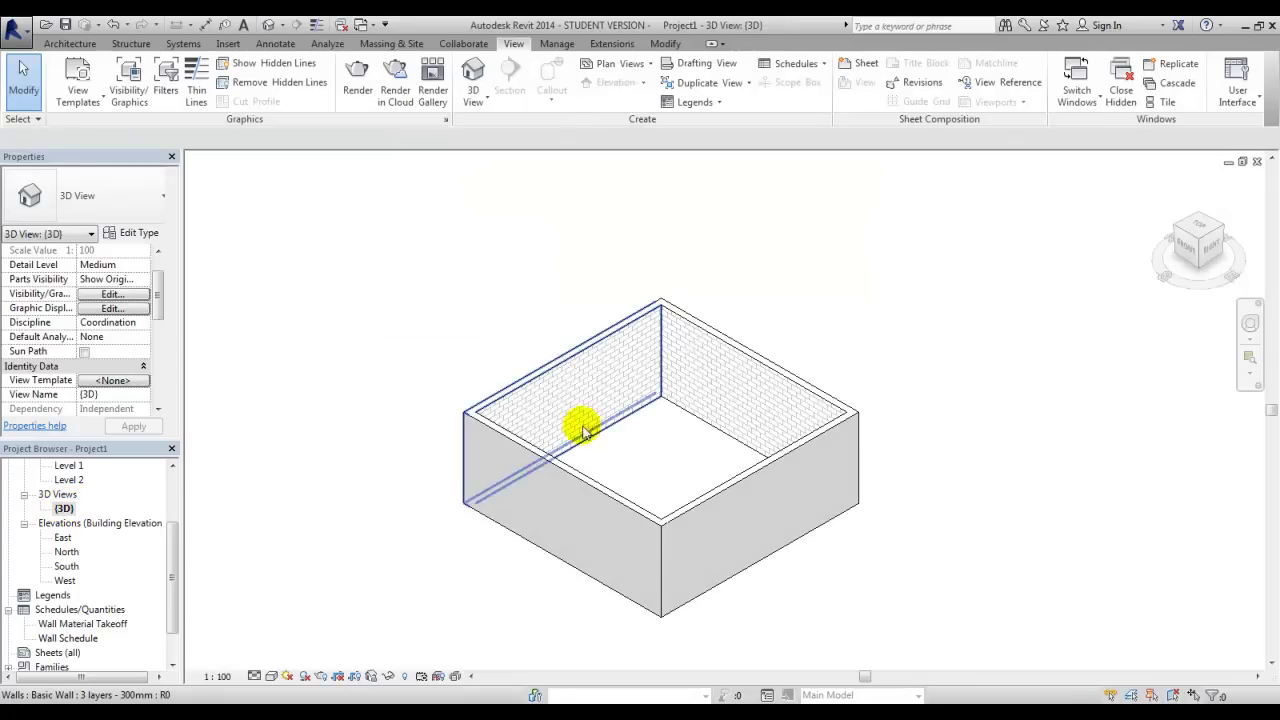
pyautogui.click(608, 334)
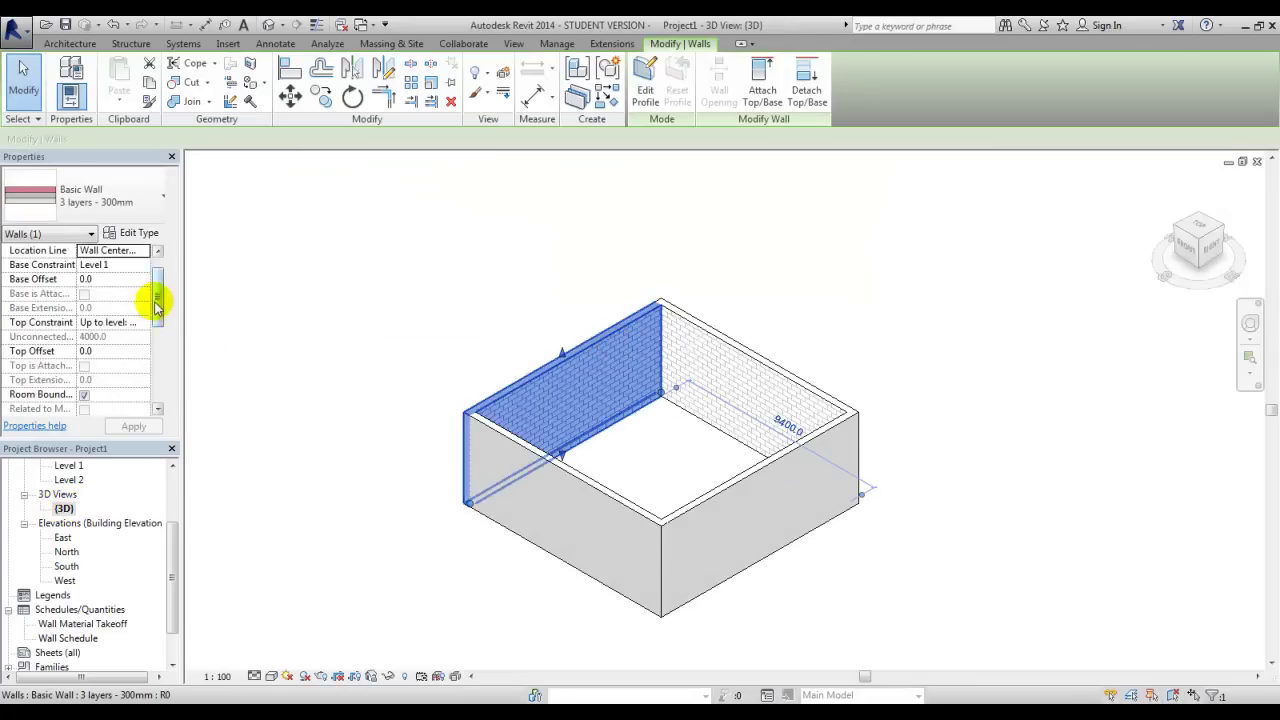
pyautogui.moveTo(157, 294); pyautogui.dragTo(157, 366)
pyautogui.click(694, 323)
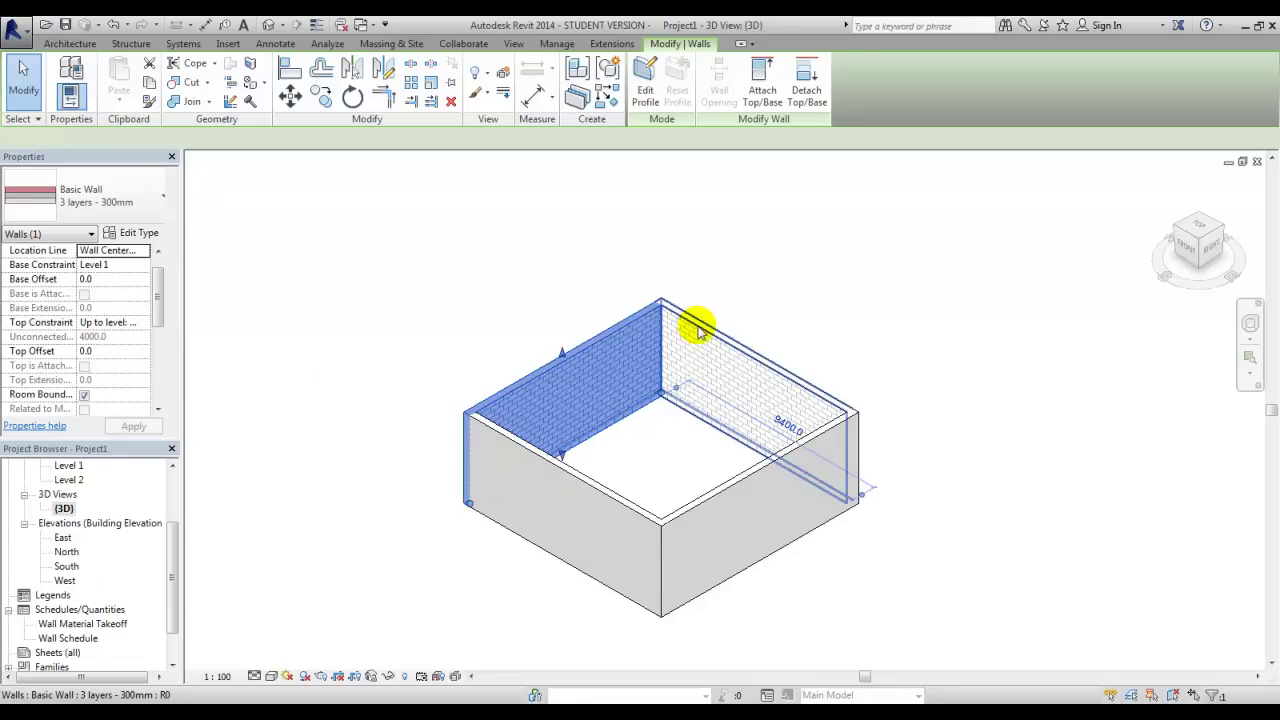
pyautogui.moveTo(157, 286); pyautogui.dragTo(160, 368)
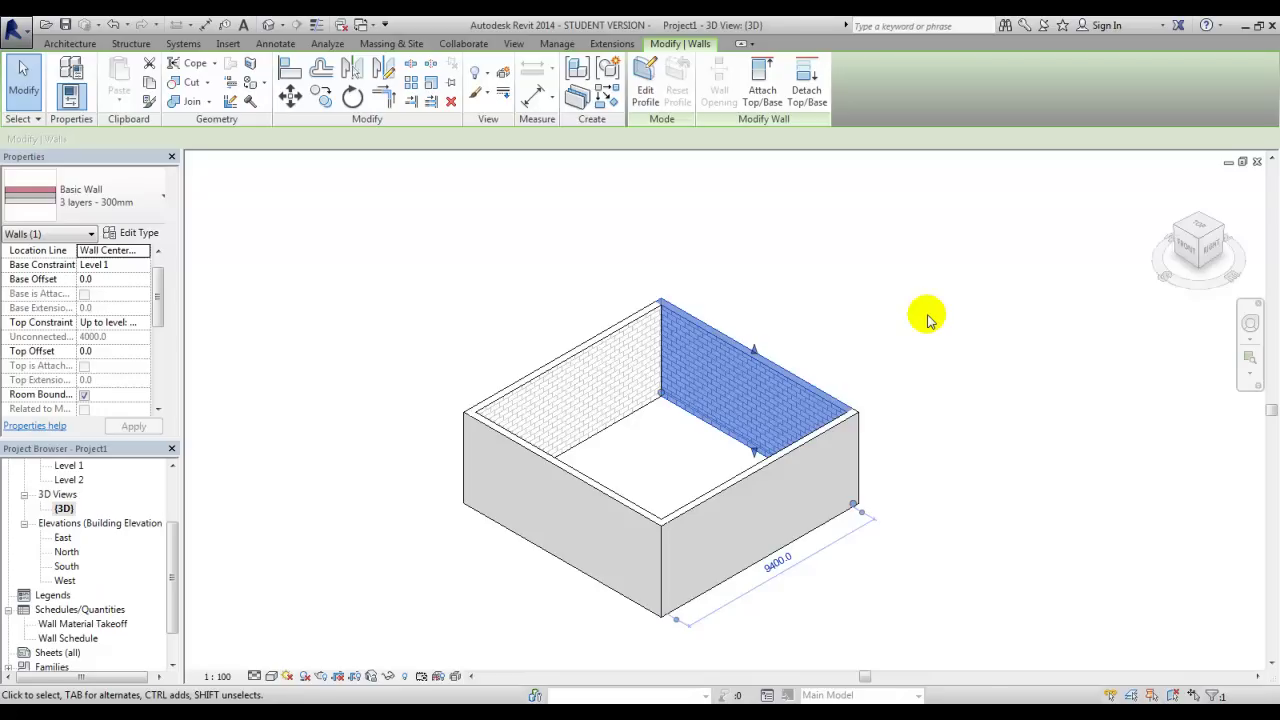
pyautogui.click(928, 318)
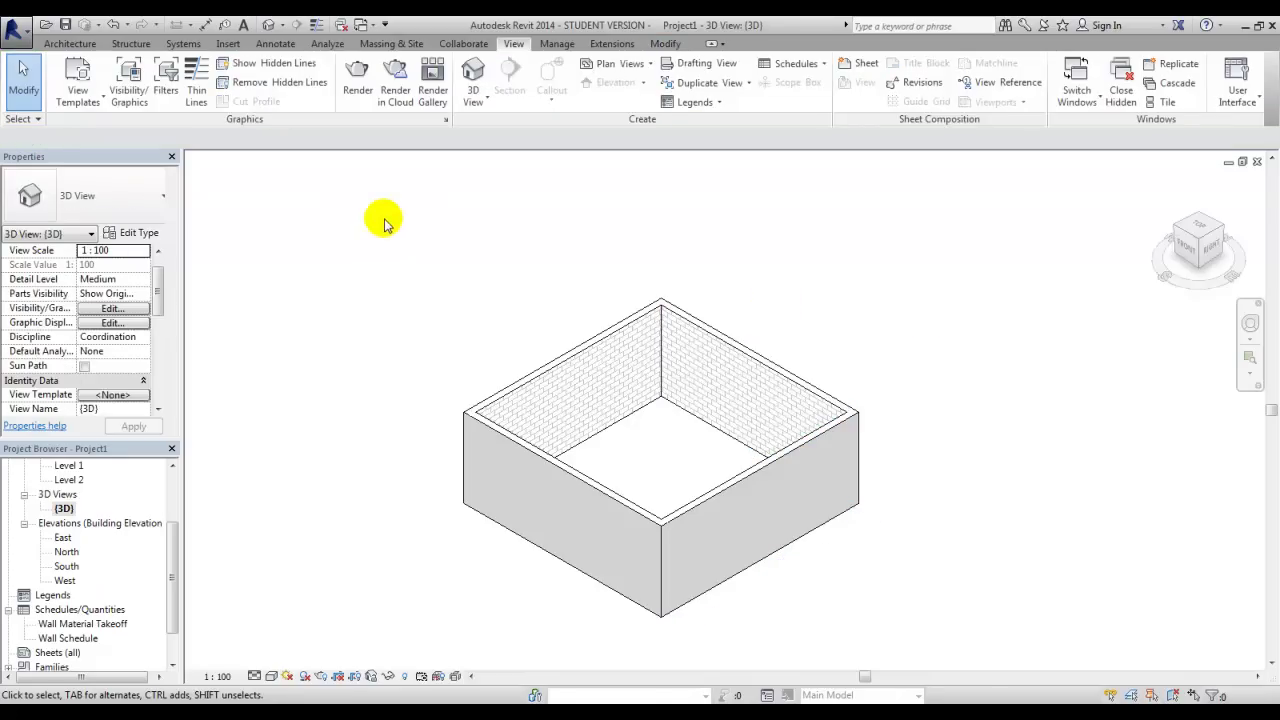
# Step: Place an M_Single-Flush door and an M_Fixed 0915 x 1830mm window on the back-right wall
pyautogui.click(68, 44)
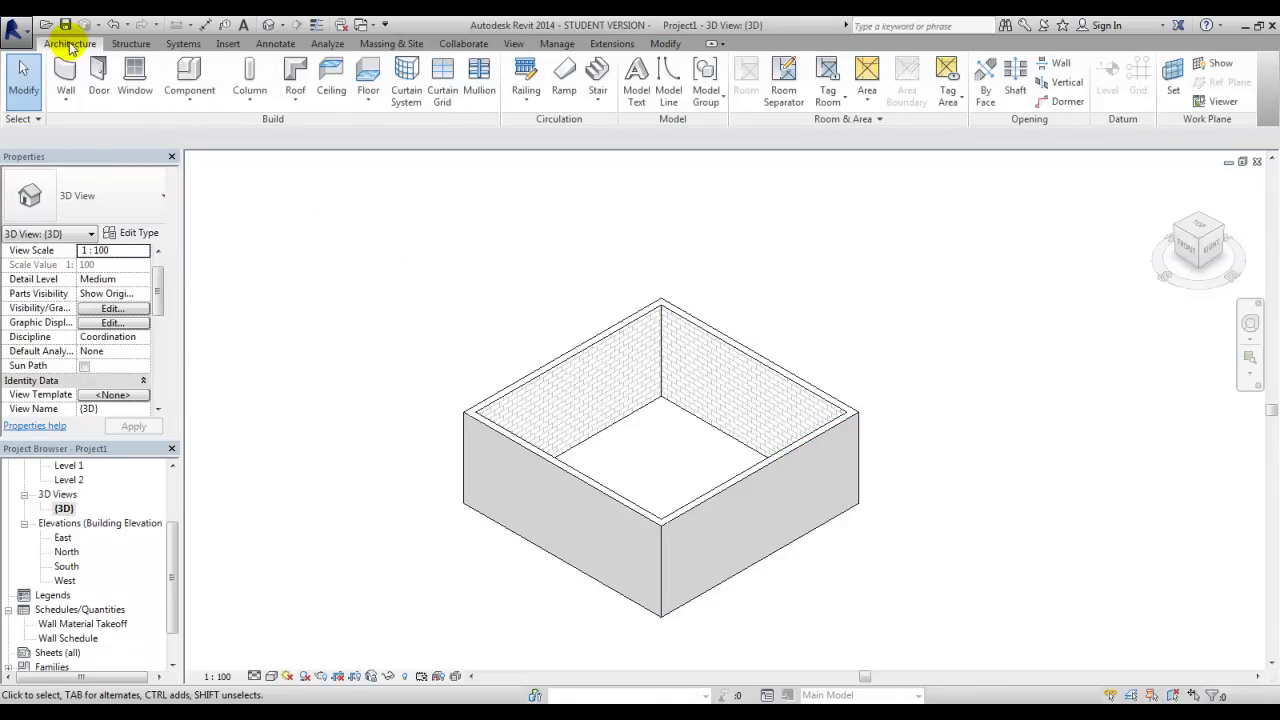
pyautogui.click(99, 88)
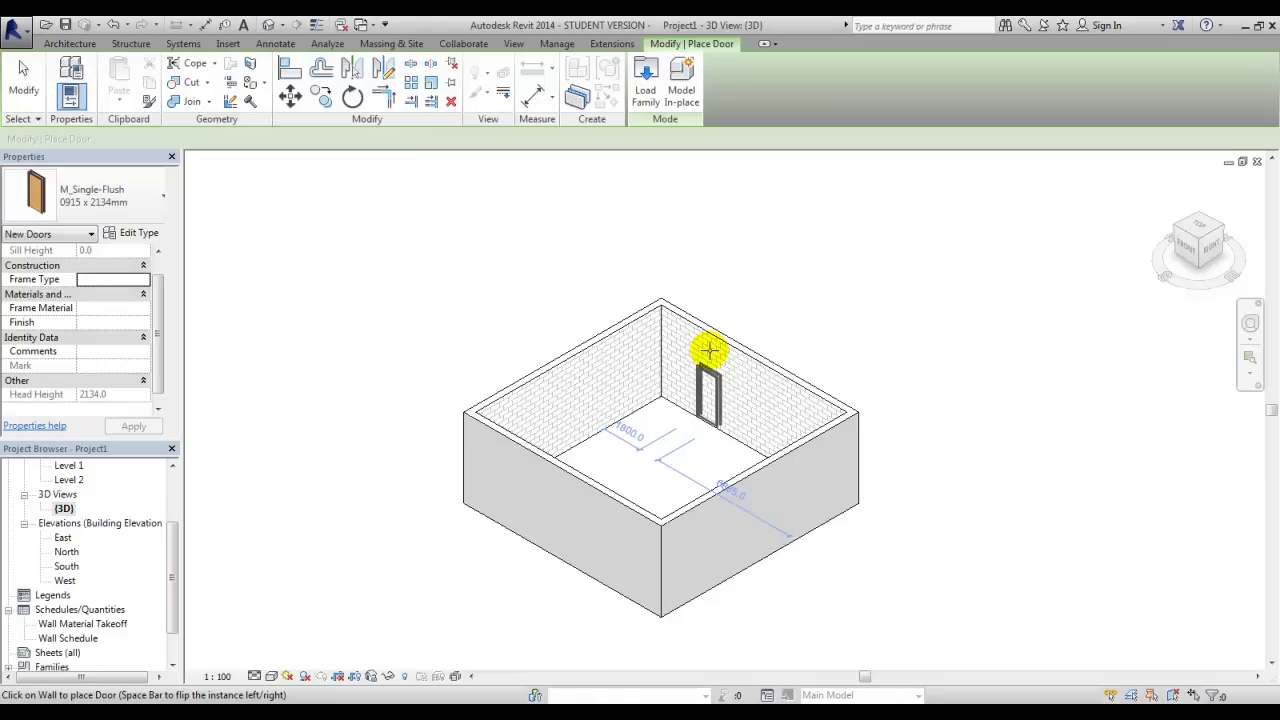
pyautogui.click(707, 360)
pyautogui.click(87, 43)
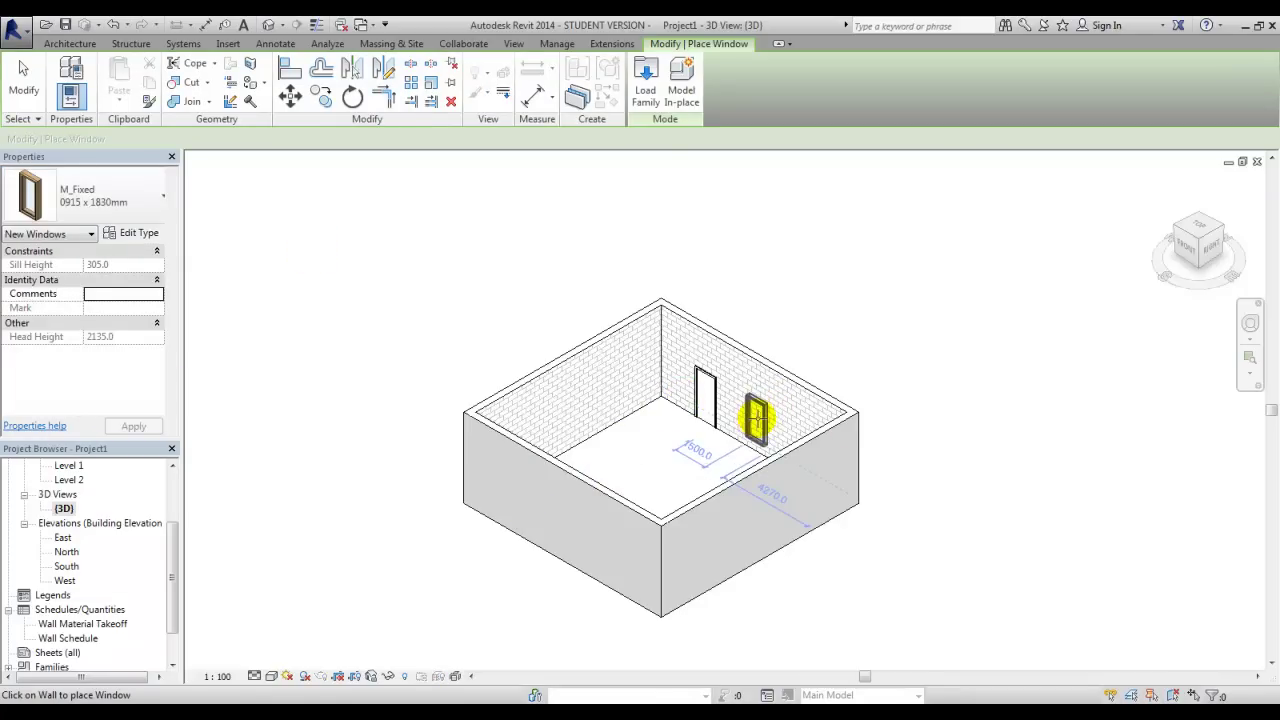
pyautogui.click(760, 407)
pyautogui.click(25, 85)
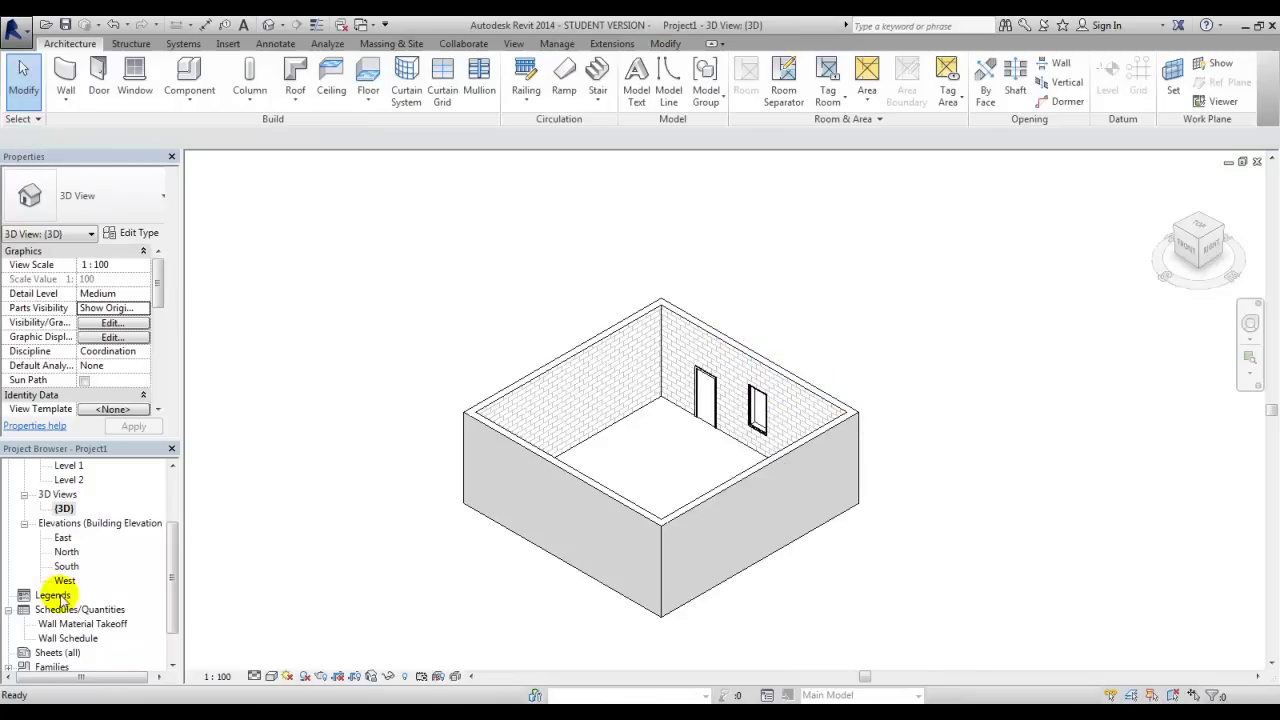
# Step: Check that the Wall Schedule gives wall 1 35.17 m² and 10.55 m³, then go back to {3D}
pyautogui.moveTo(168, 620); pyautogui.dragTo(171, 640)
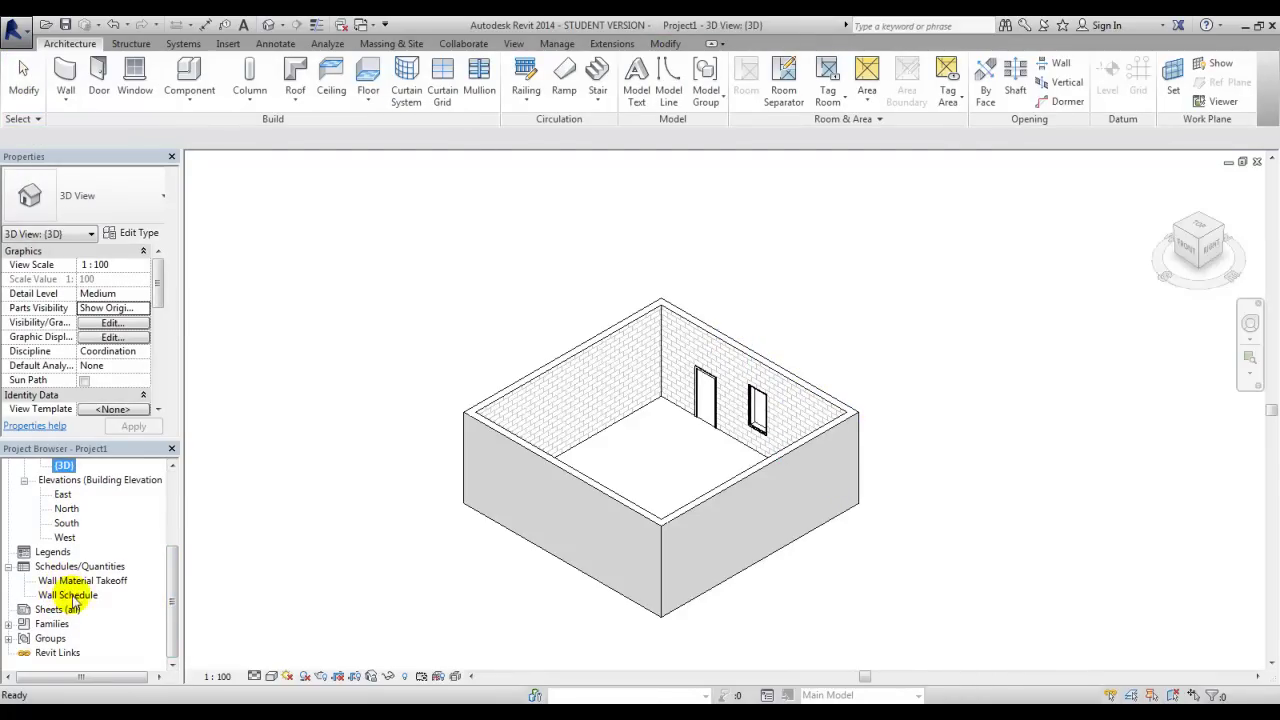
pyautogui.doubleClick(72, 596)
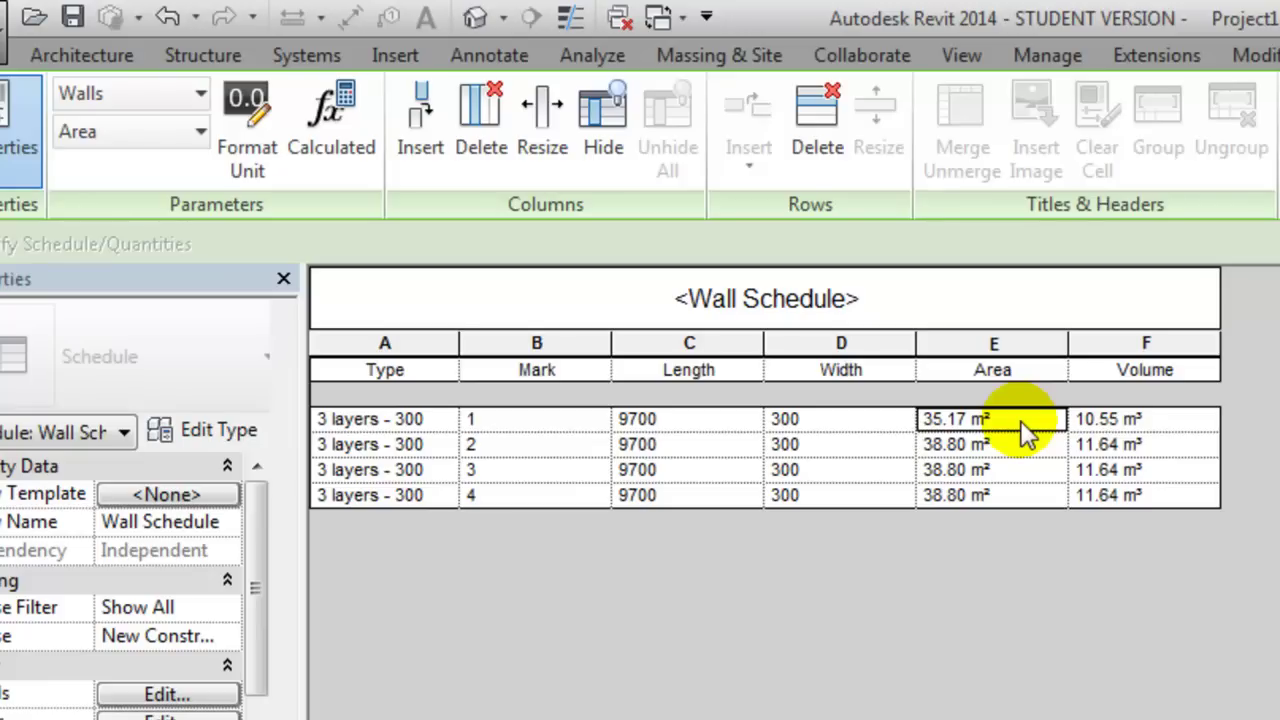
pyautogui.press('Escape')
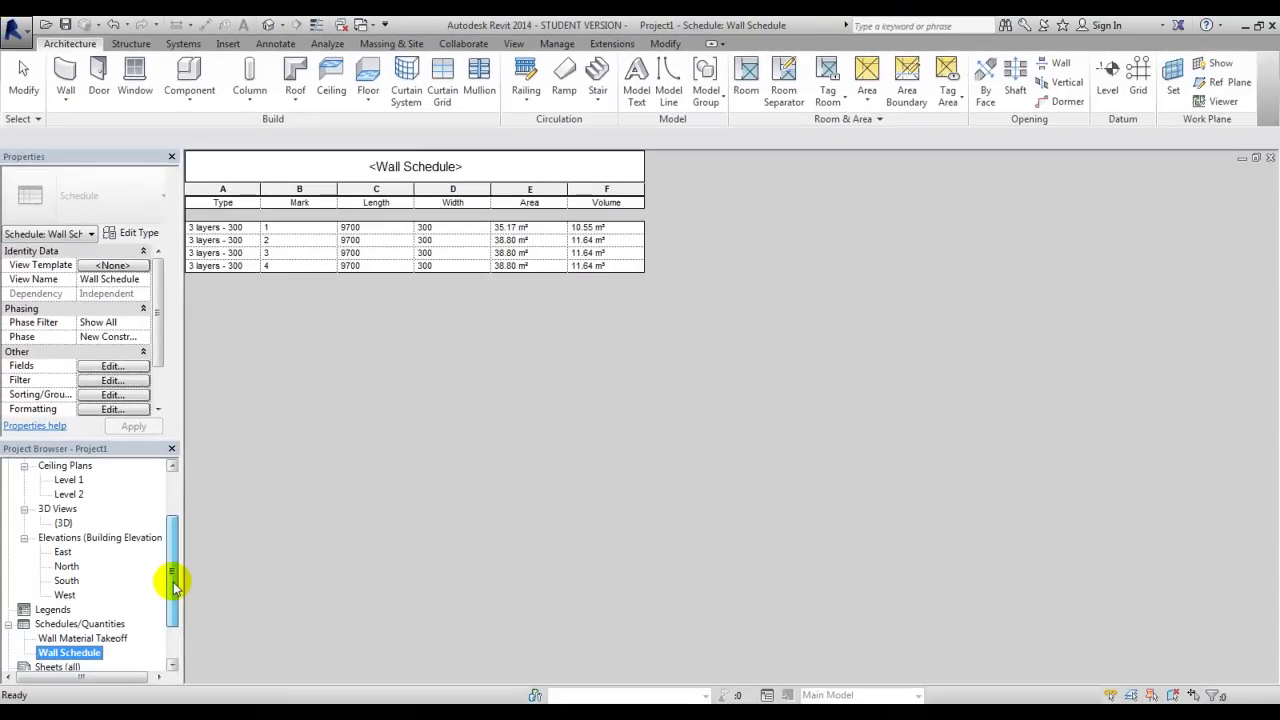
pyautogui.doubleClick(63, 523)
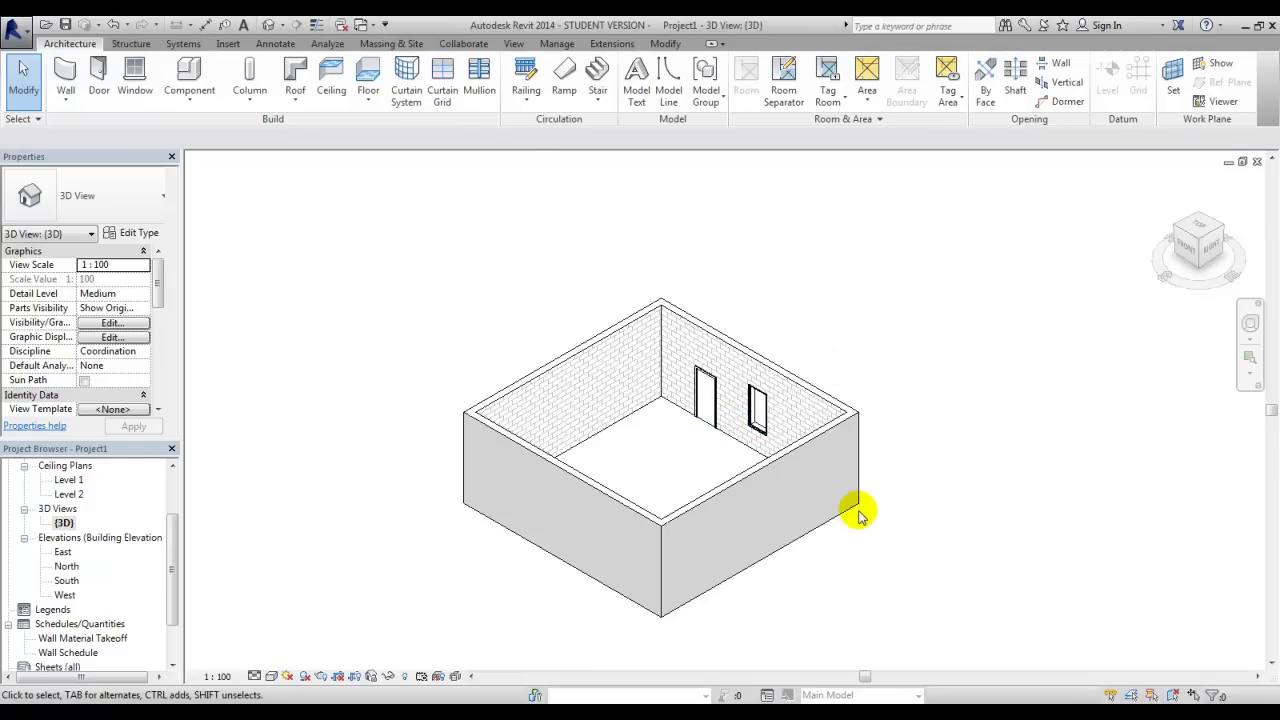
pyautogui.scroll(3, 858, 515)
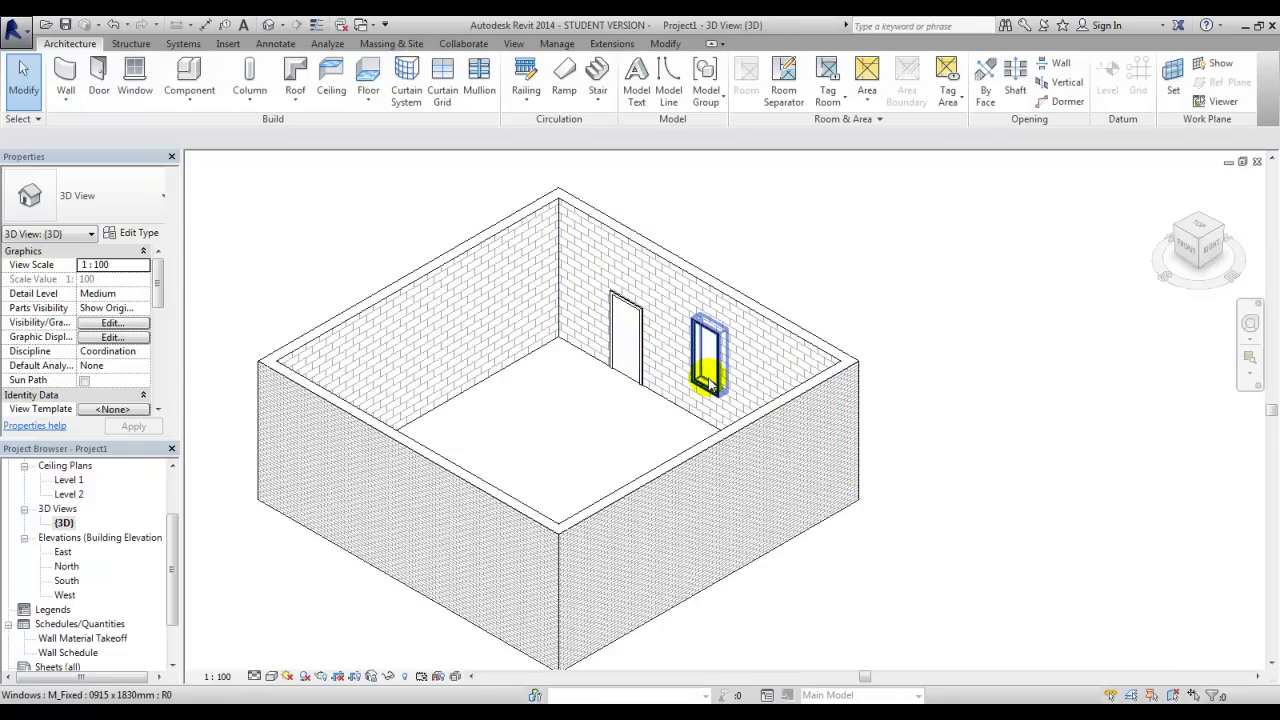
# Step: Edit the right front wall's profile and sketch lines for a lowered step at its corner
pyautogui.scroll(-2, 831, 277)
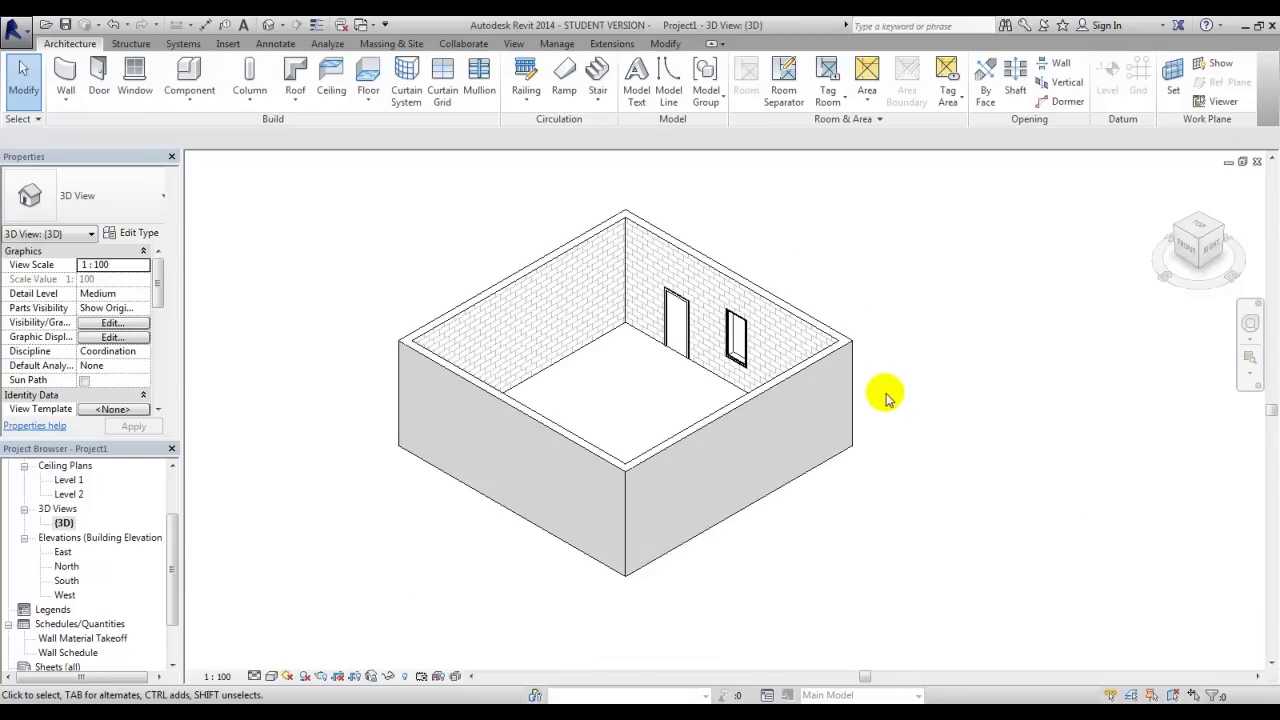
pyautogui.click(808, 490)
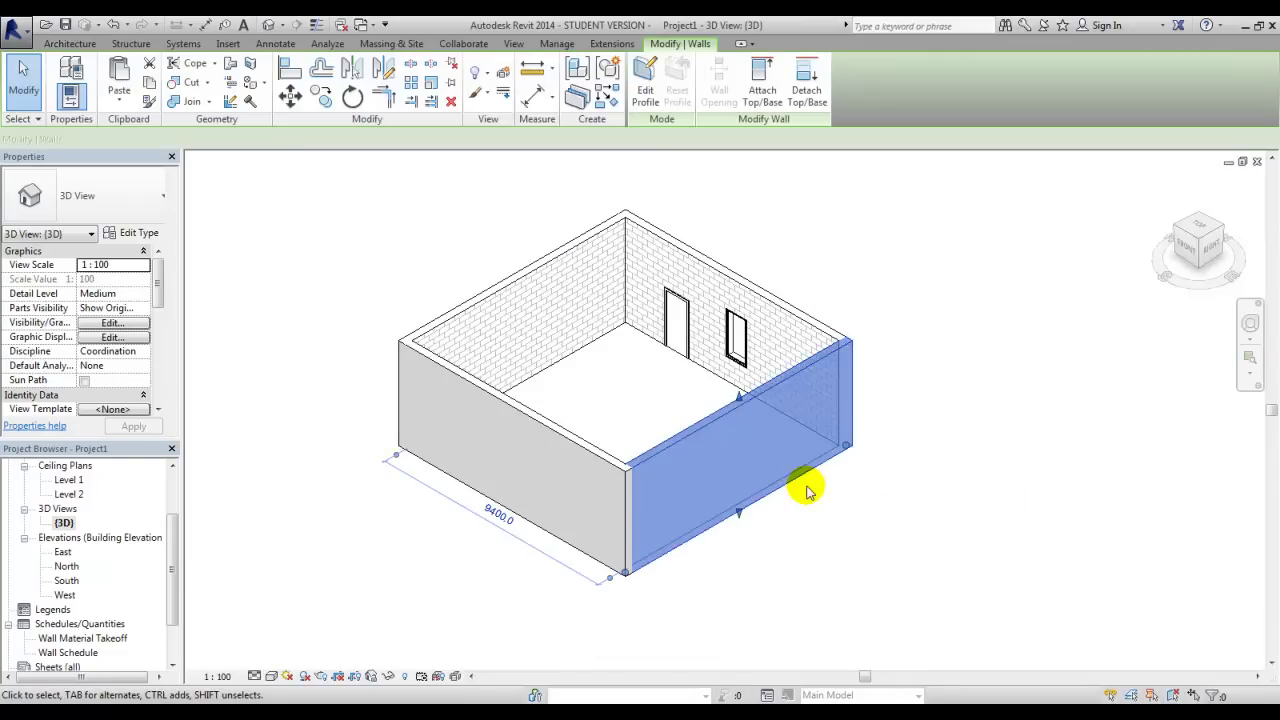
pyautogui.click(645, 90)
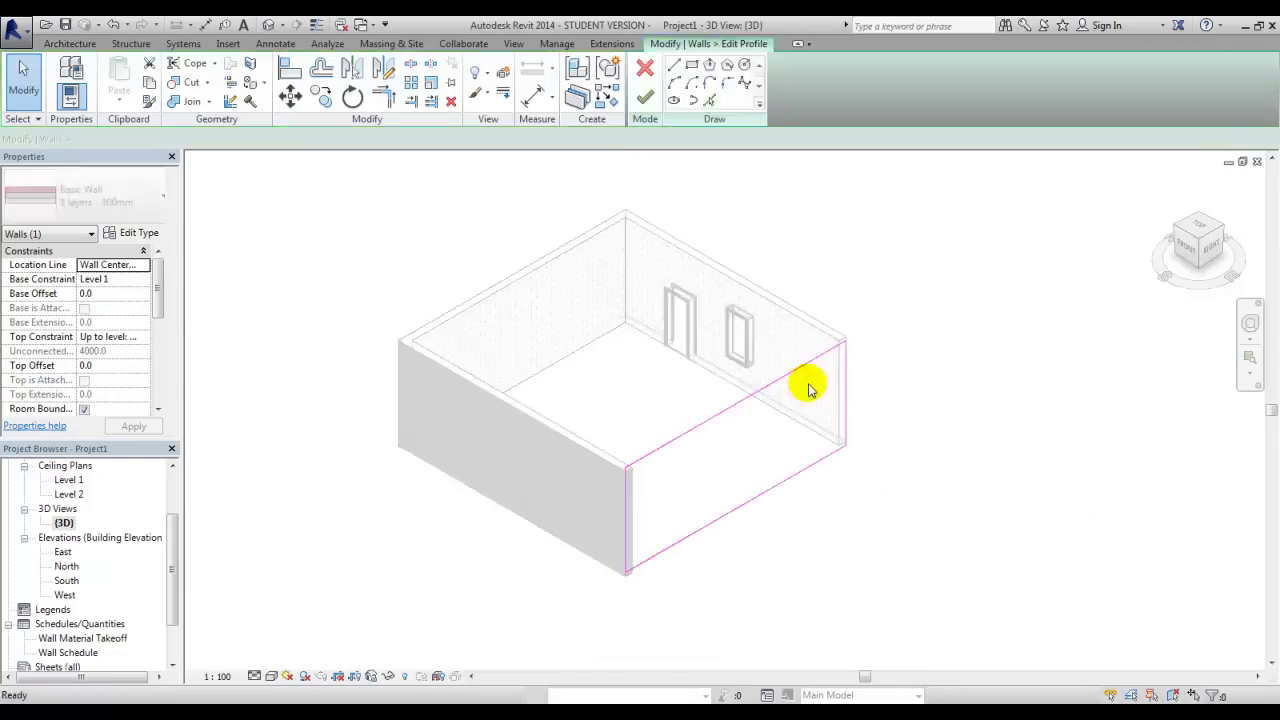
pyautogui.click(737, 410)
pyautogui.click(674, 64)
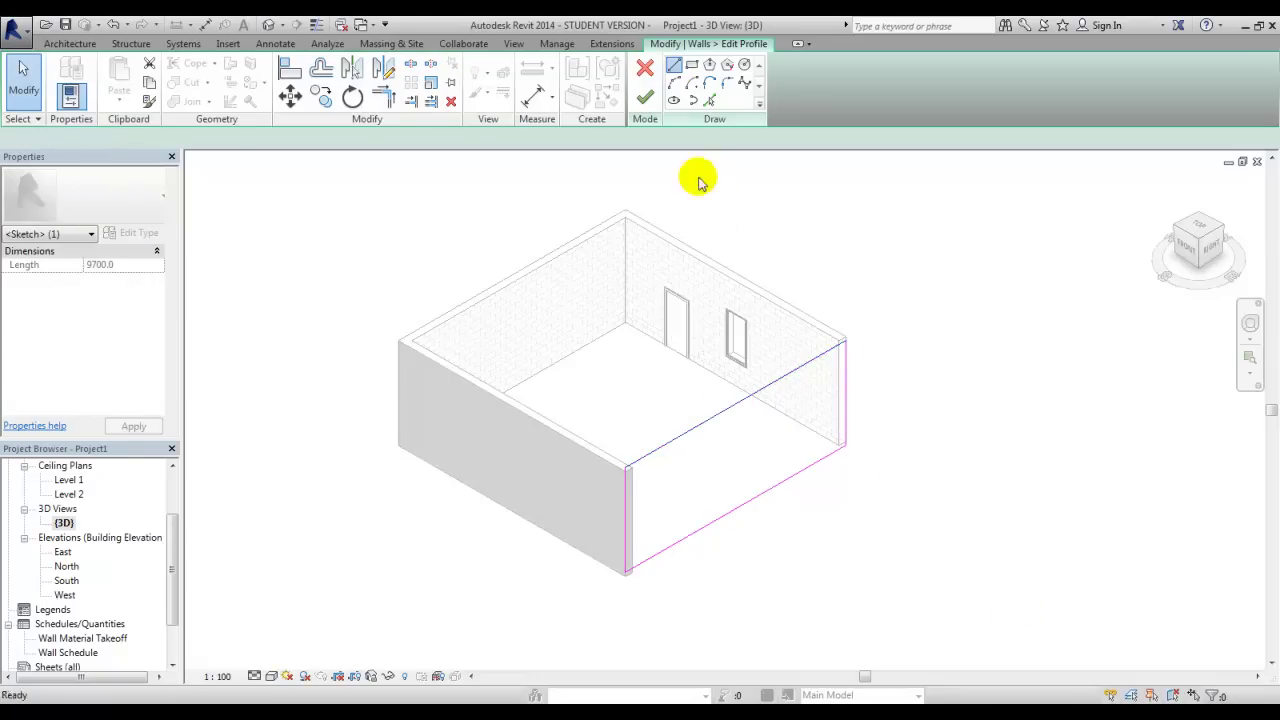
pyautogui.click(751, 393)
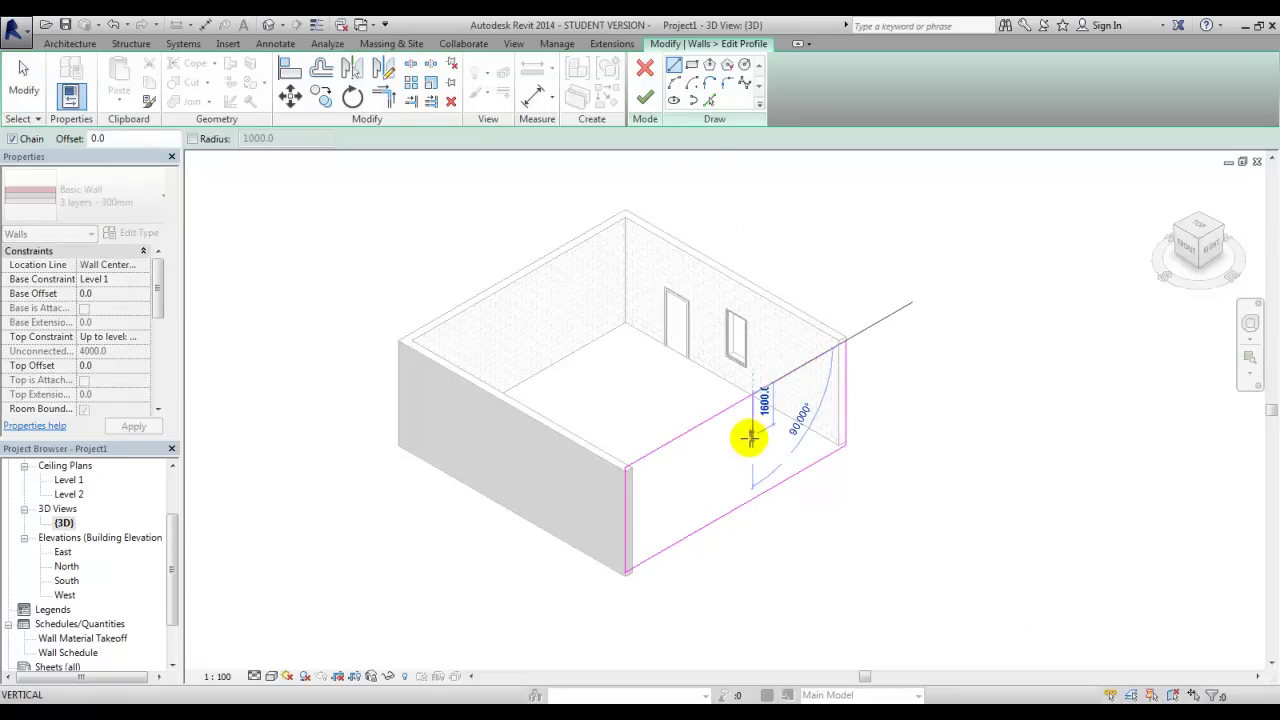
pyautogui.click(750, 437)
pyautogui.click(845, 384)
# Step: Shorten the top profile line to 5600, drop the right edge to the step, and finish the edit
pyautogui.press('Escape')
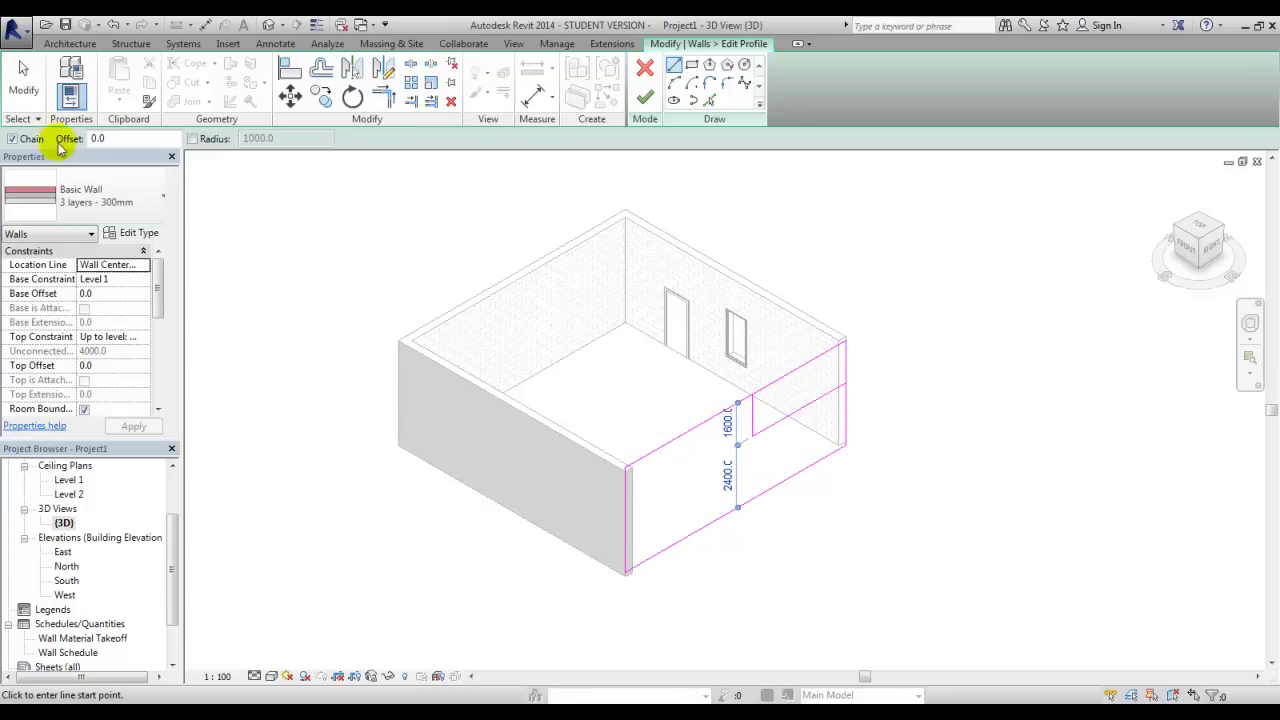
pyautogui.press('Escape')
pyautogui.click(771, 376)
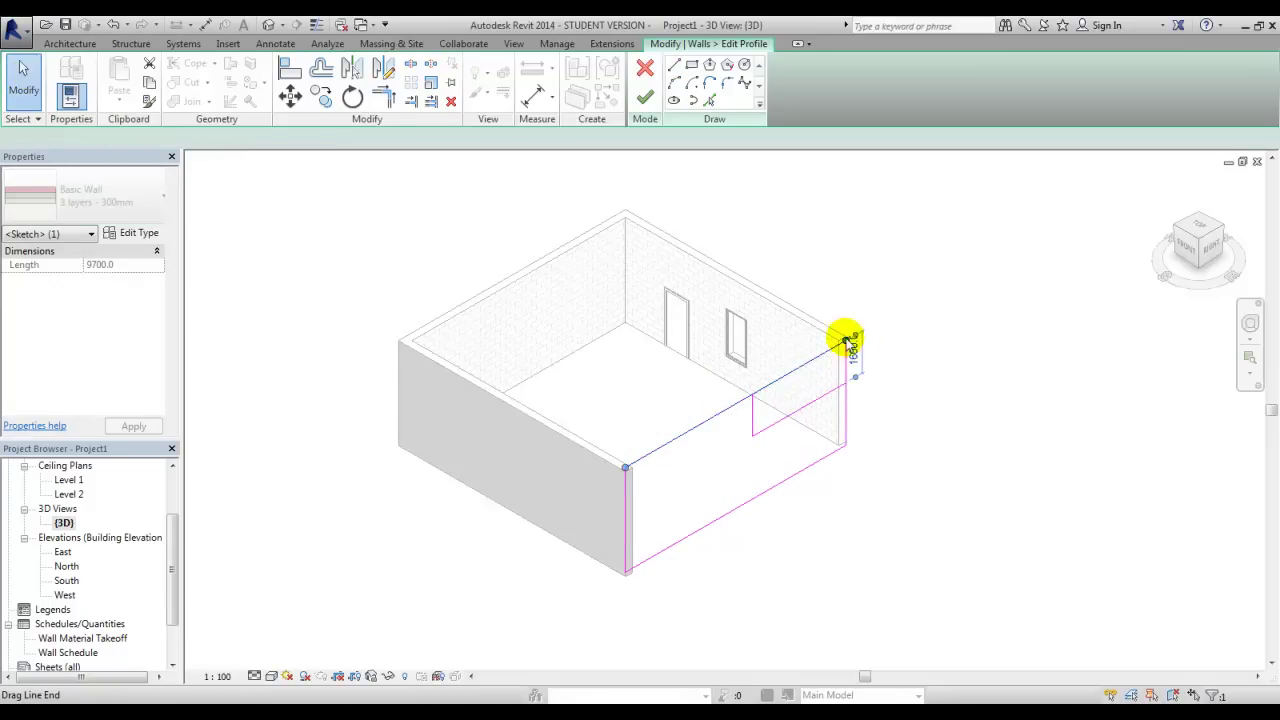
pyautogui.moveTo(845, 341); pyautogui.dragTo(752, 396)
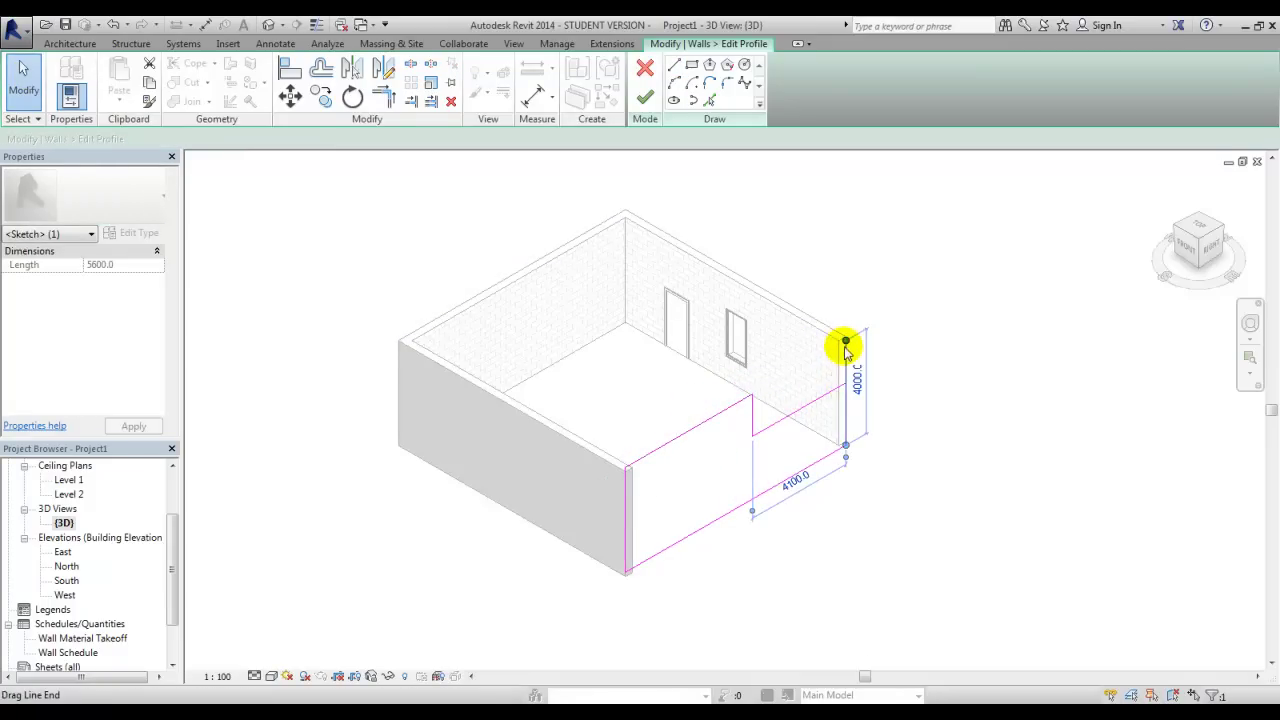
pyautogui.moveTo(845, 343); pyautogui.dragTo(845, 383)
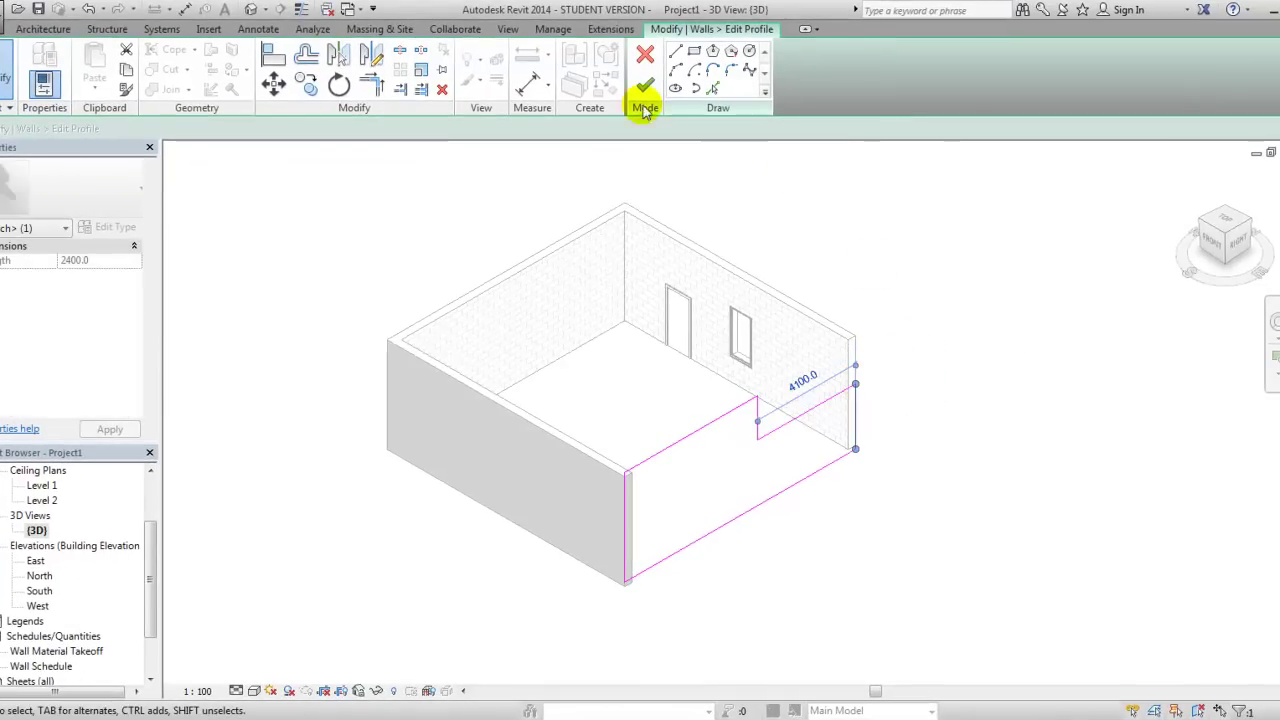
pyautogui.click(645, 87)
pyautogui.click(910, 318)
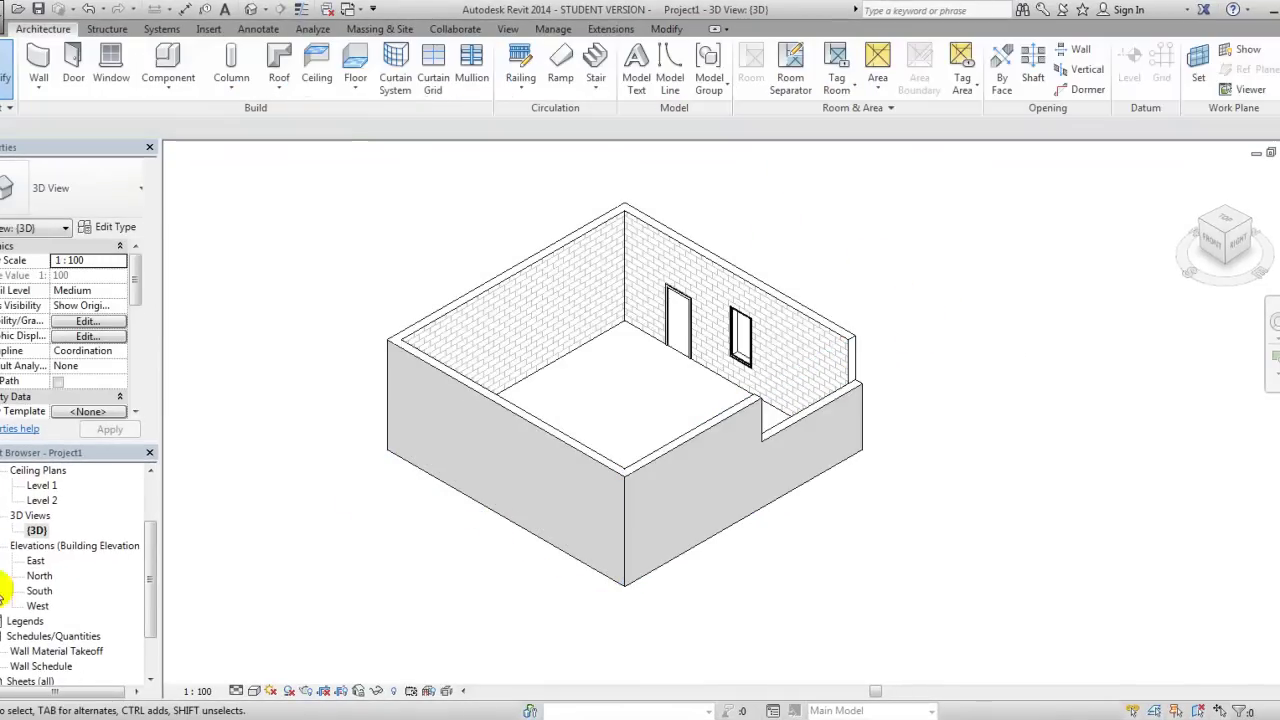
pyautogui.doubleClick(40, 666)
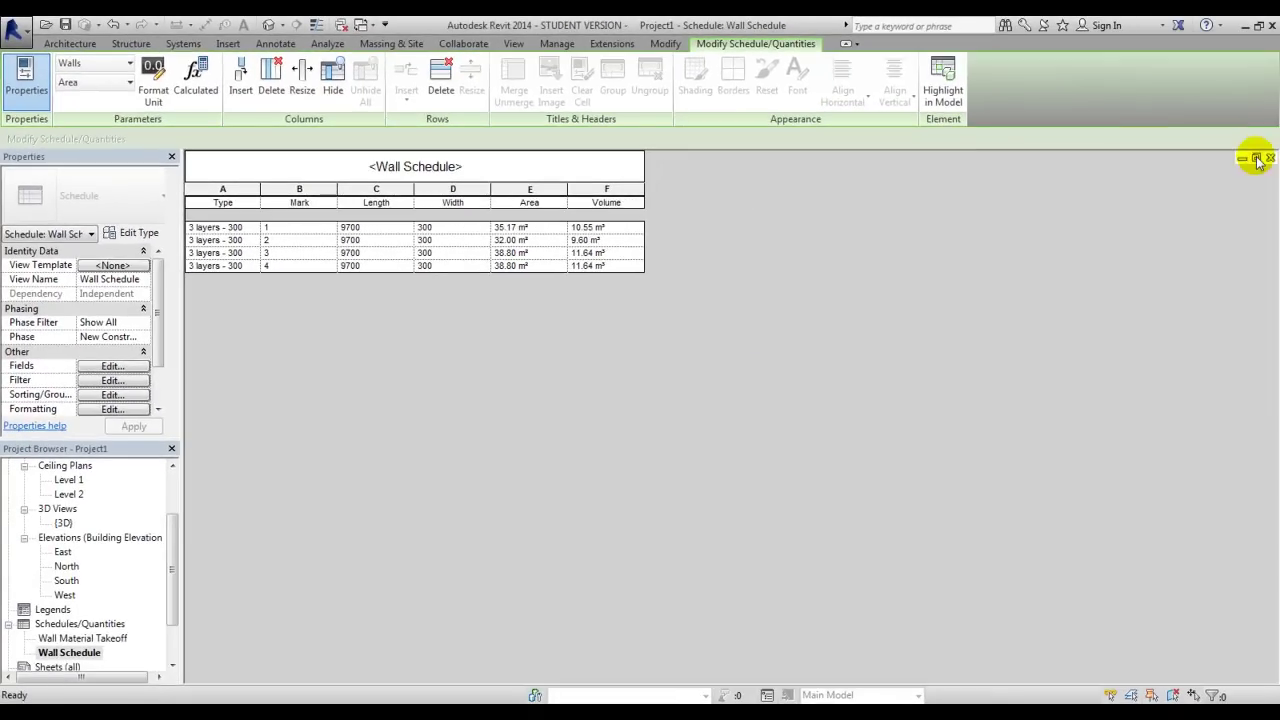
# Step: Float the Wall Schedule, tile it beside the 3D view, and select the front-left wall
pyautogui.click(1256, 159)
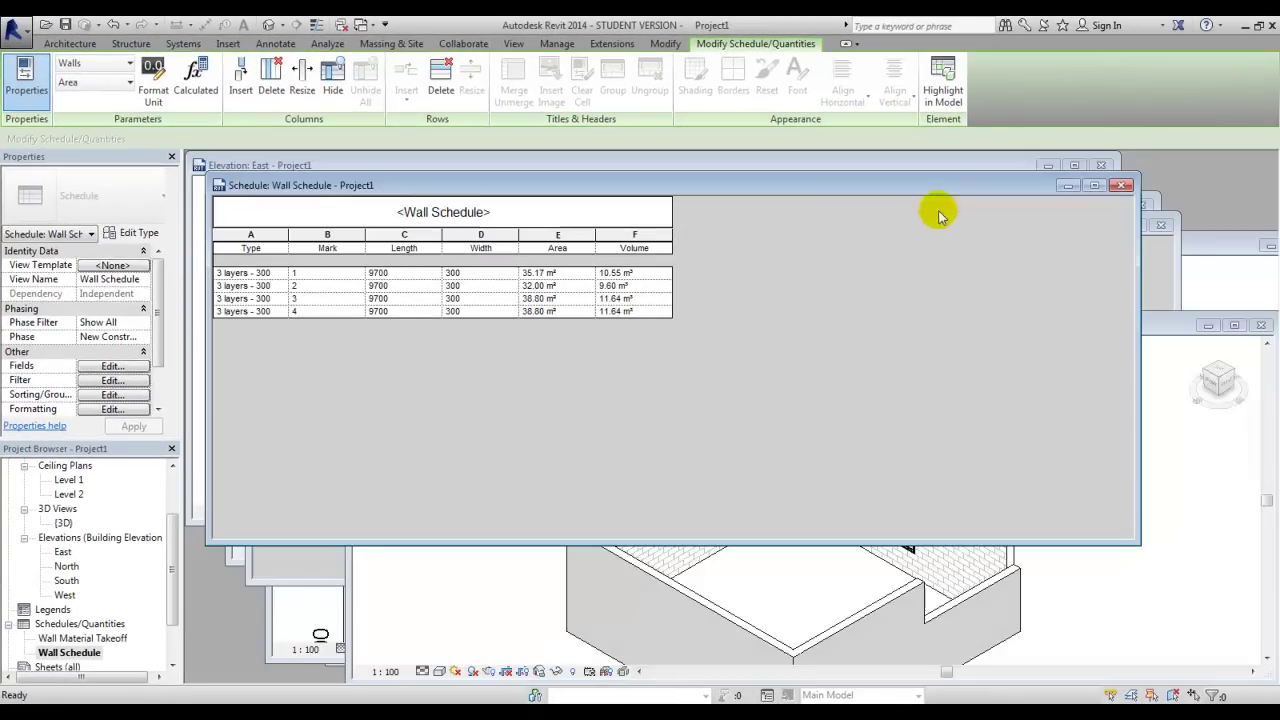
pyautogui.moveTo(1135, 236); pyautogui.dragTo(681, 228)
pyautogui.moveTo(876, 338); pyautogui.dragTo(866, 177)
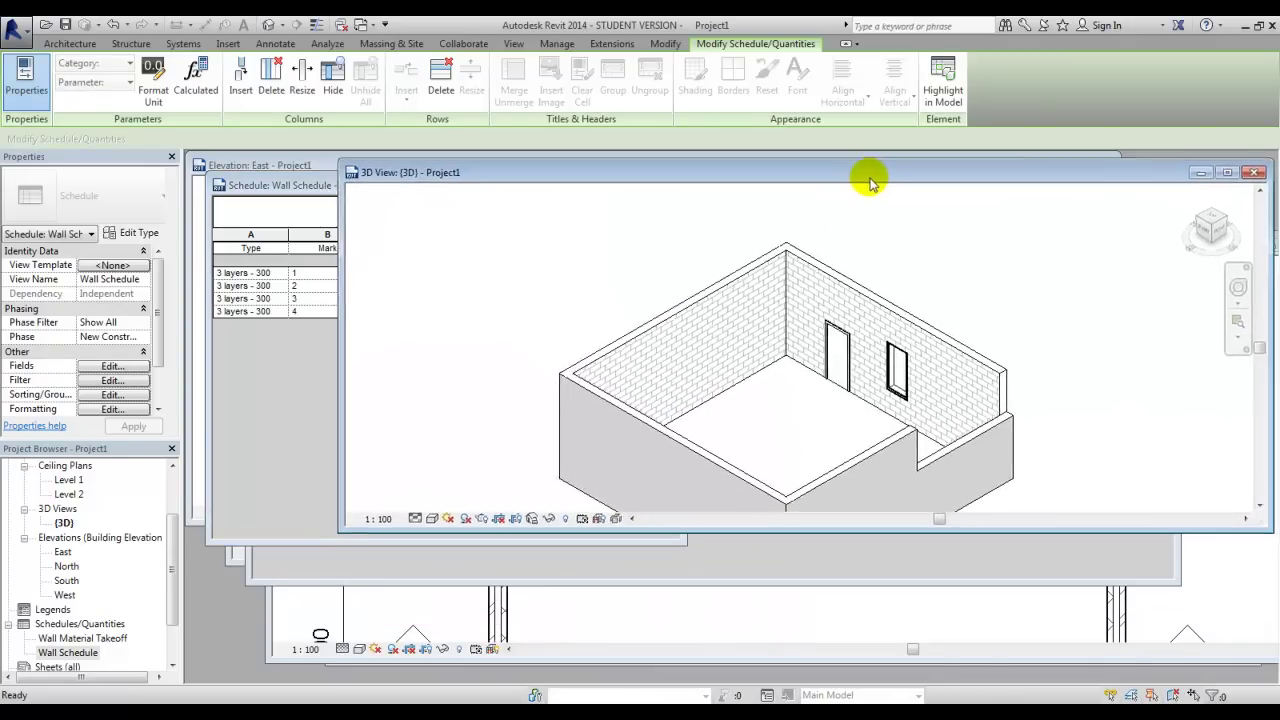
pyautogui.moveTo(338, 523); pyautogui.dragTo(694, 677)
pyautogui.click(578, 367)
pyautogui.moveTo(551, 184); pyautogui.dragTo(540, 168)
pyautogui.moveTo(672, 540); pyautogui.dragTo(688, 677)
pyautogui.click(745, 475)
pyautogui.keyDown('shift'); pyautogui.moveTo(745, 475); pyautogui.dragTo(920, 471, button='middle'); pyautogui.keyUp('shift')
pyautogui.click(920, 471)
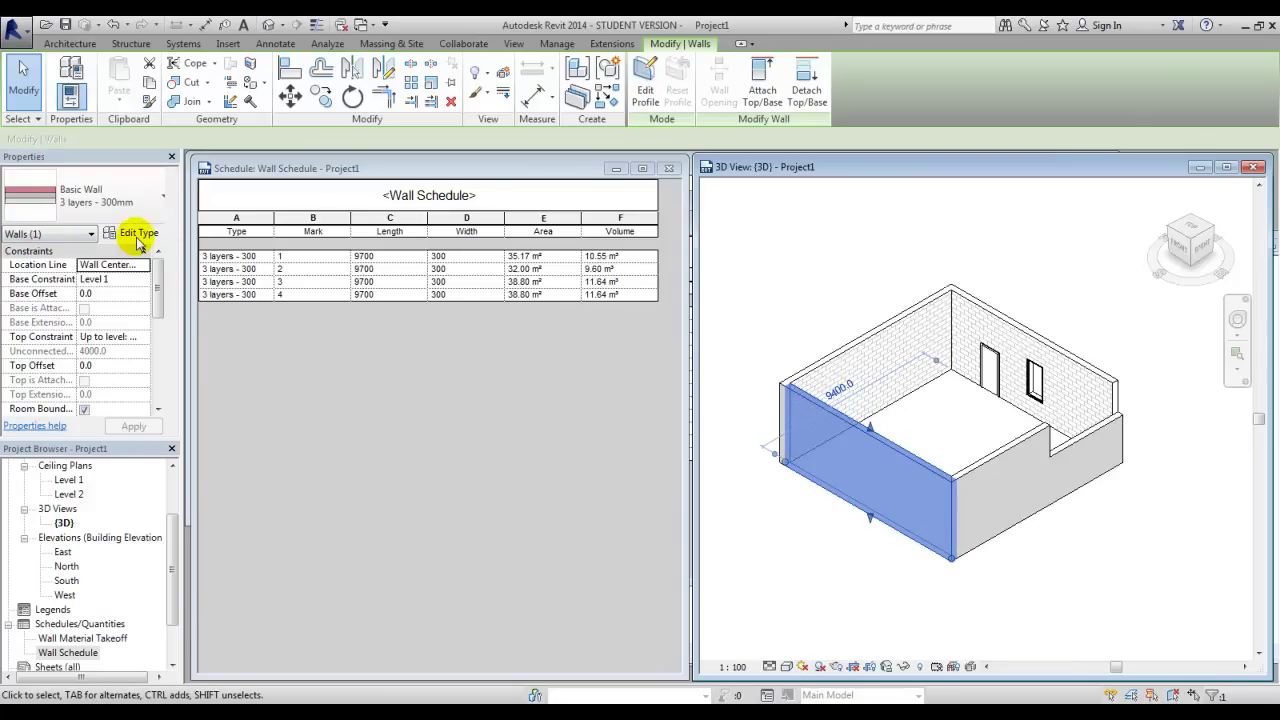
# Step: Open the wall type's layer structure with a Section preview and start modifying it
pyautogui.click(134, 234)
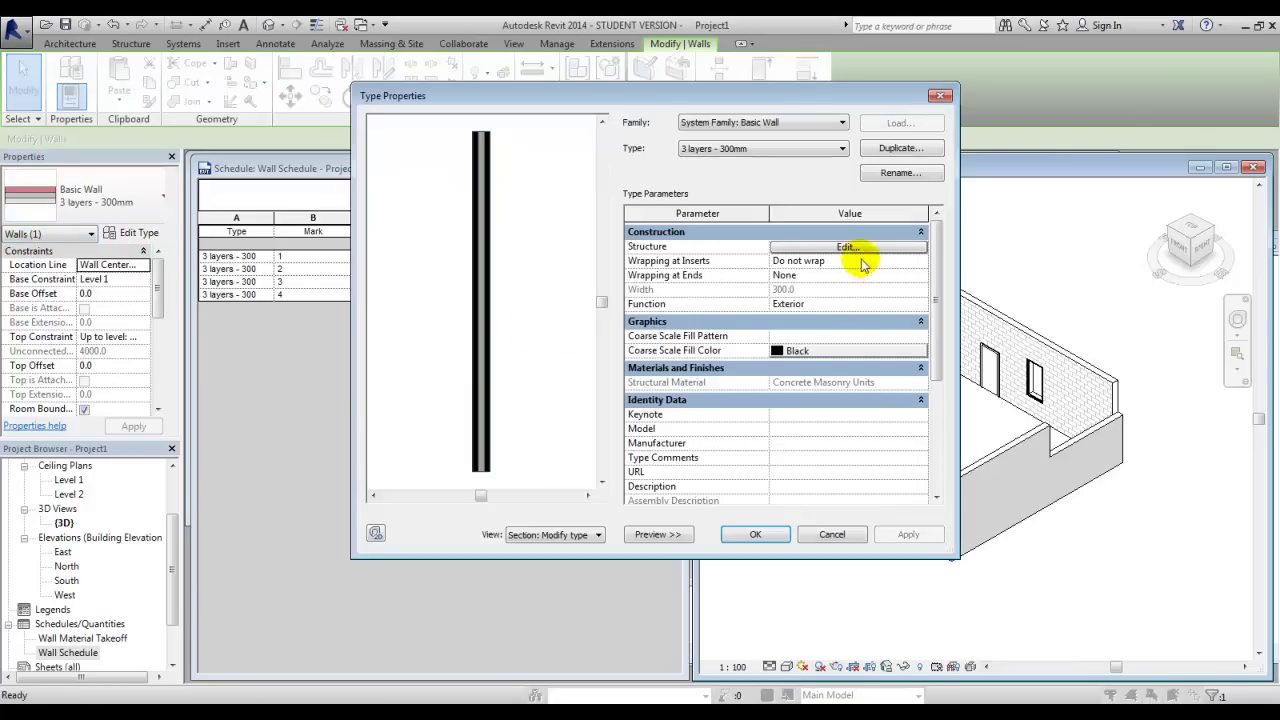
pyautogui.click(849, 247)
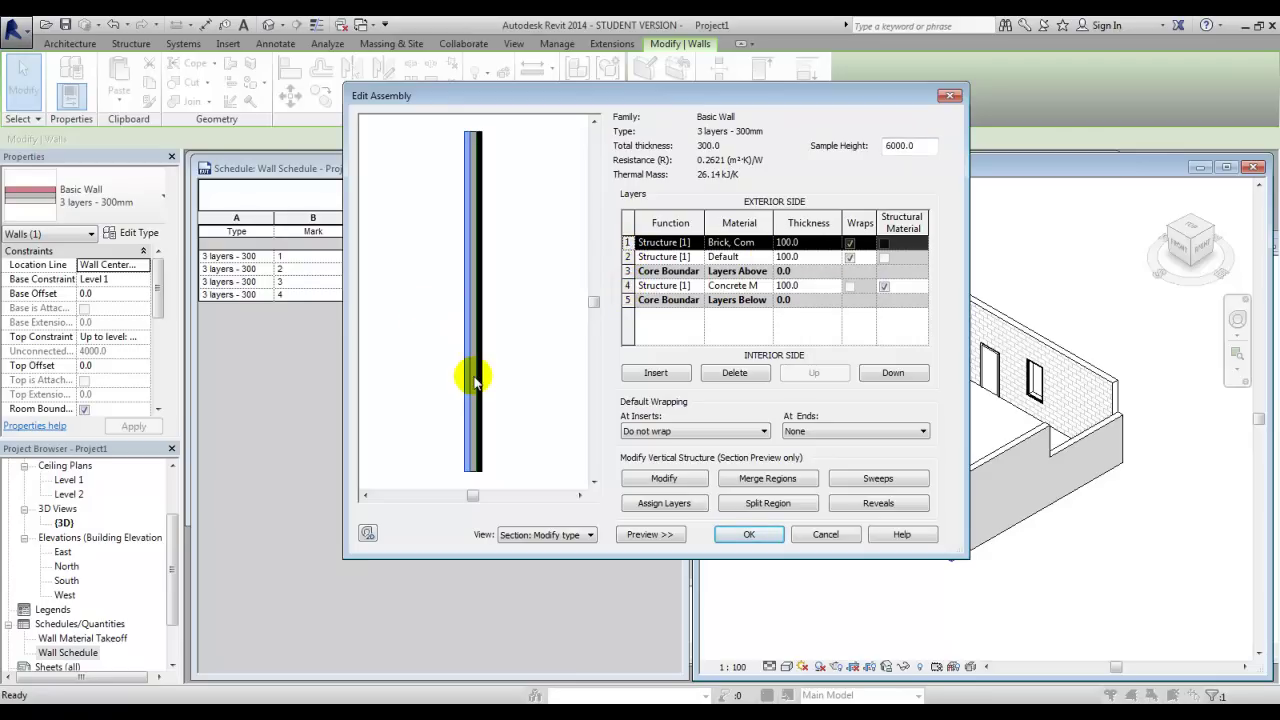
pyautogui.click(572, 541)
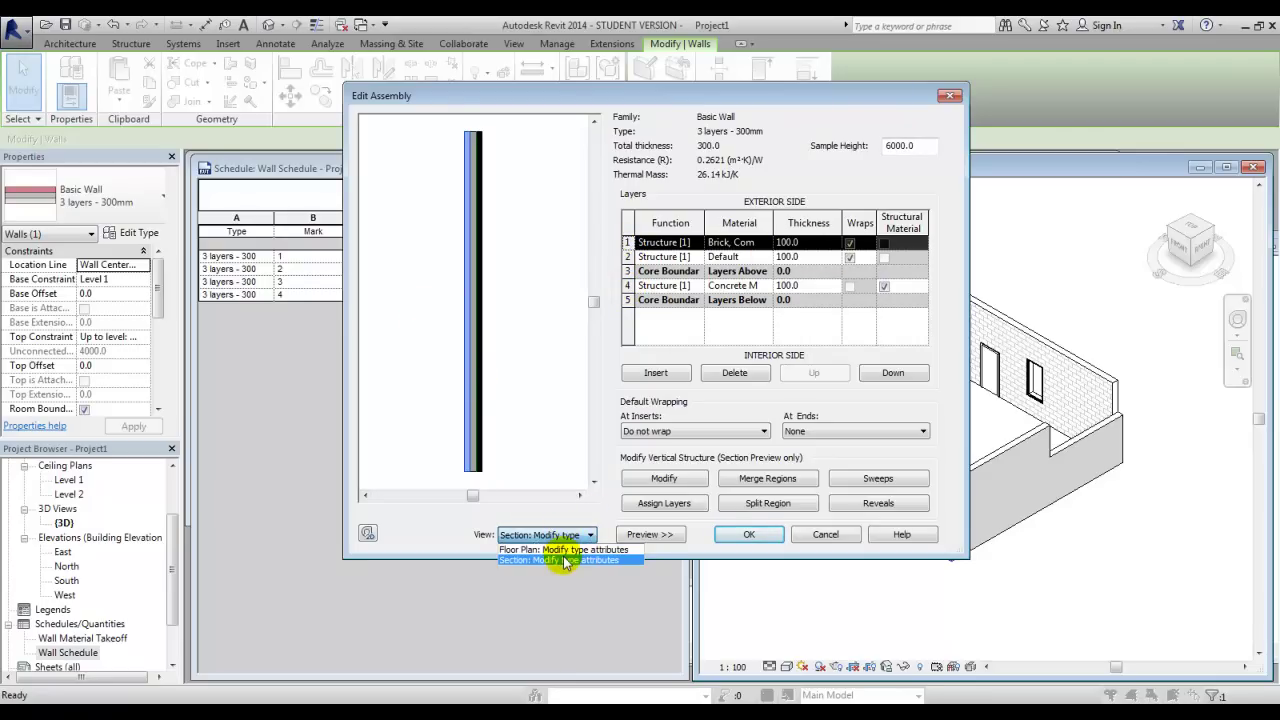
pyautogui.click(565, 560)
pyautogui.click(659, 479)
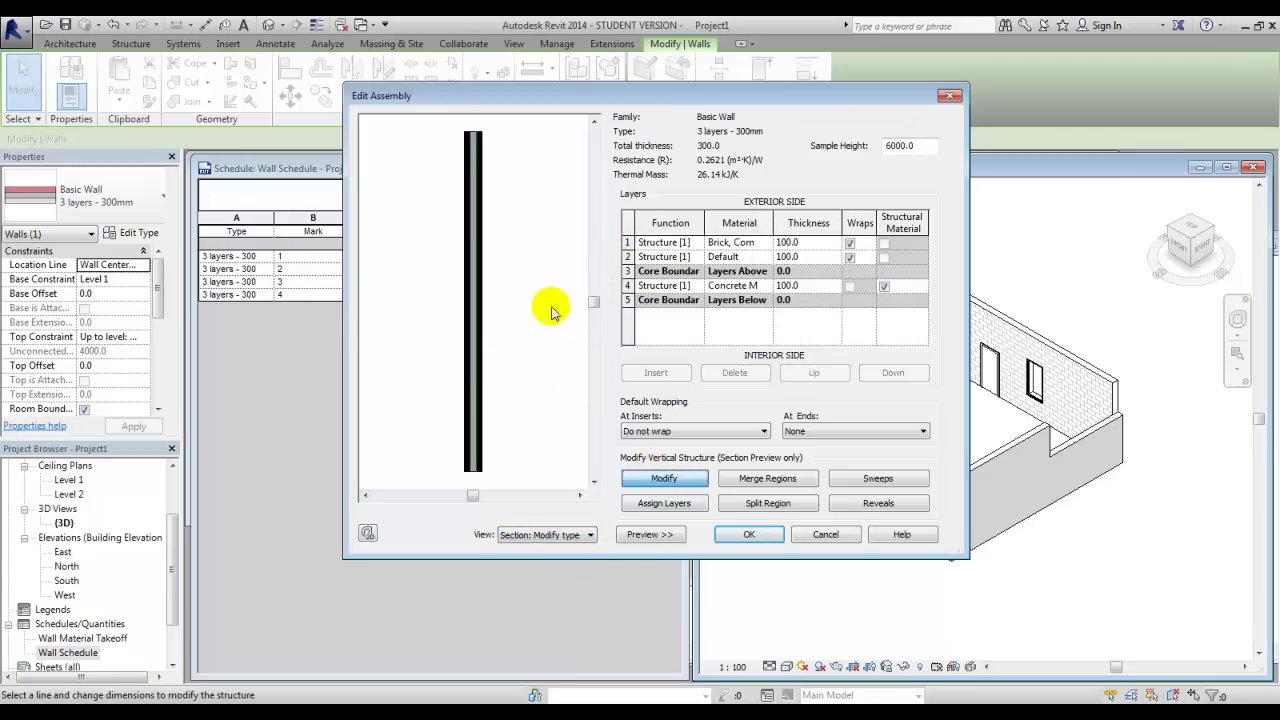
# Step: Pick the brick, middle and cross-hatched layers' top boundaries and apply the type change
pyautogui.scroll(4, 430, 150)
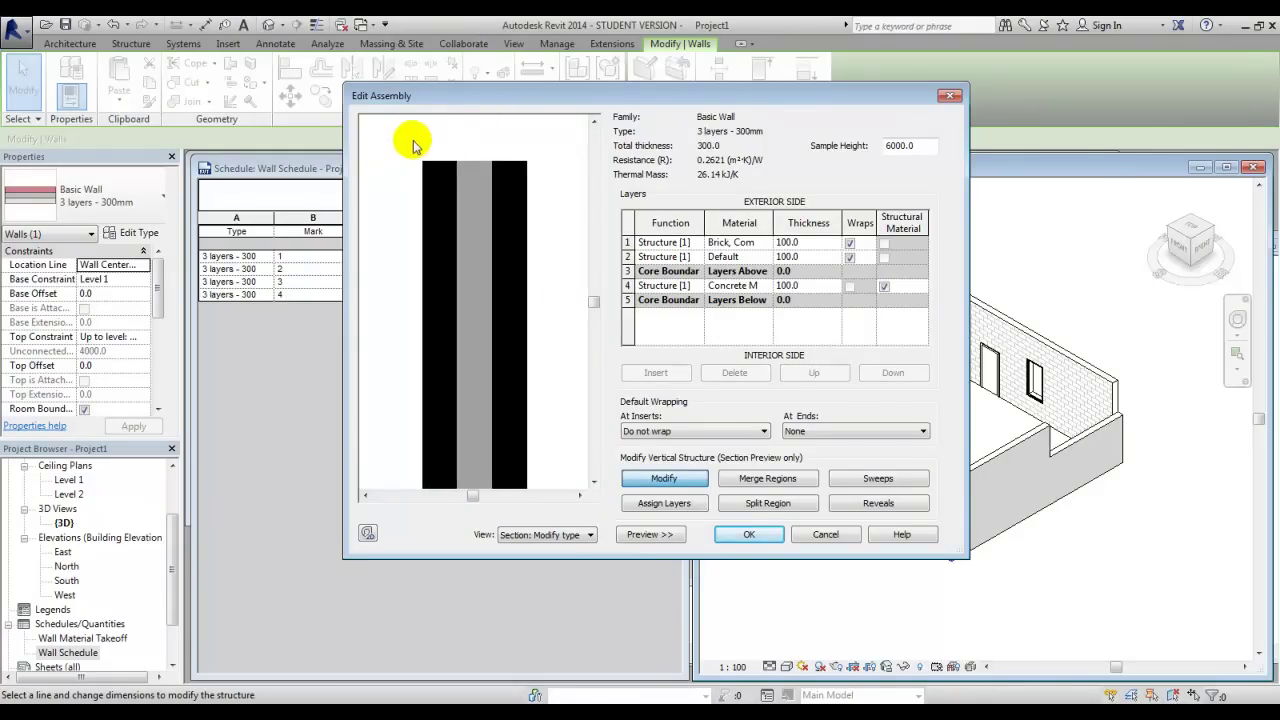
pyautogui.click(442, 162)
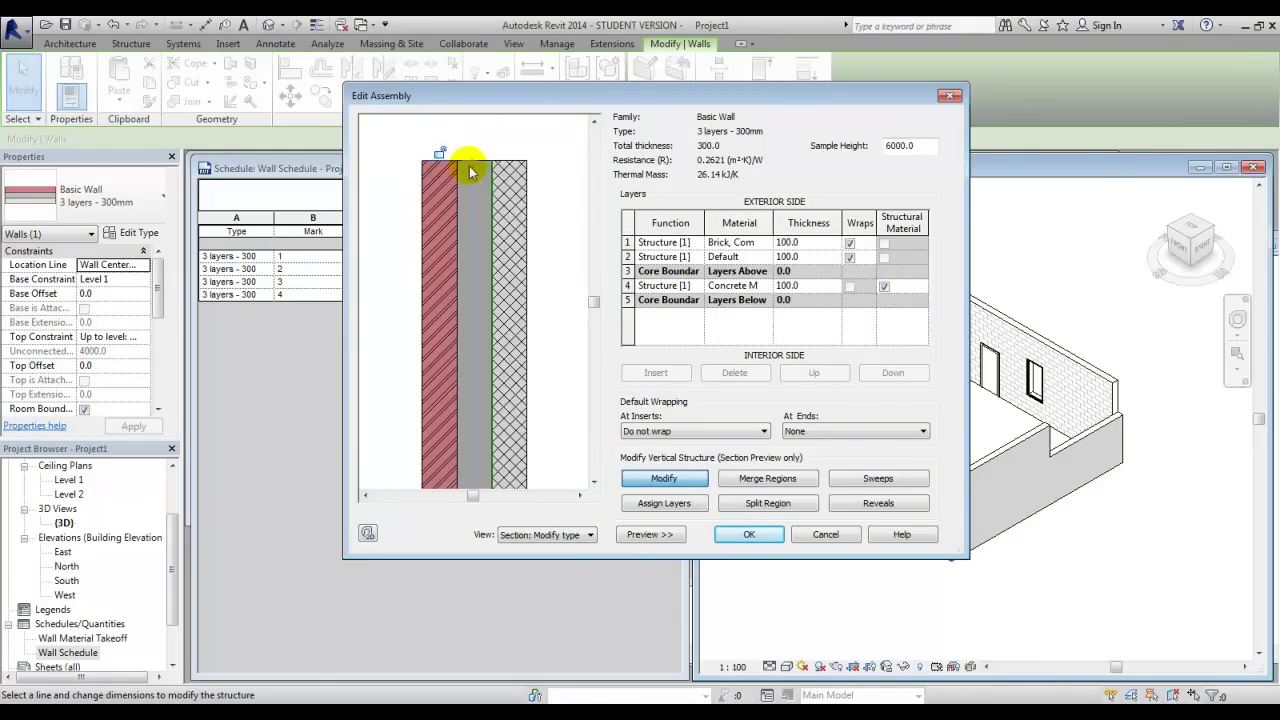
pyautogui.click(482, 164)
pyautogui.click(509, 163)
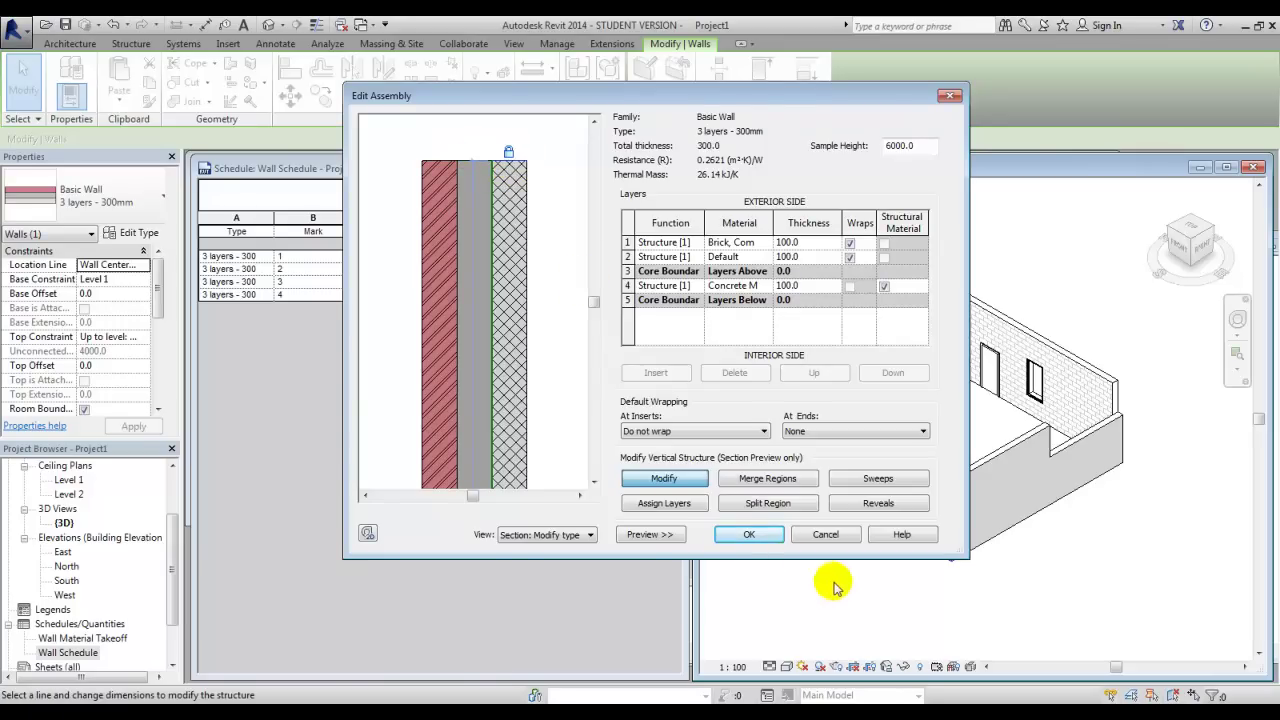
pyautogui.click(749, 536)
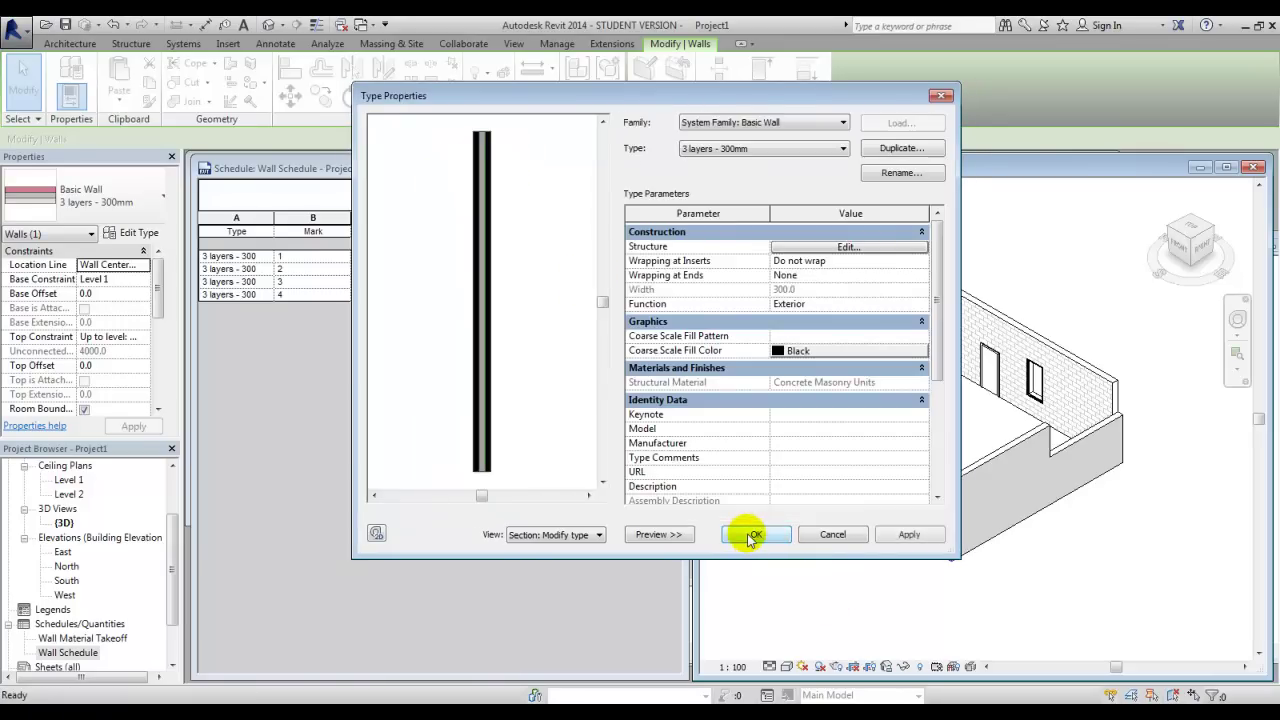
pyautogui.click(903, 535)
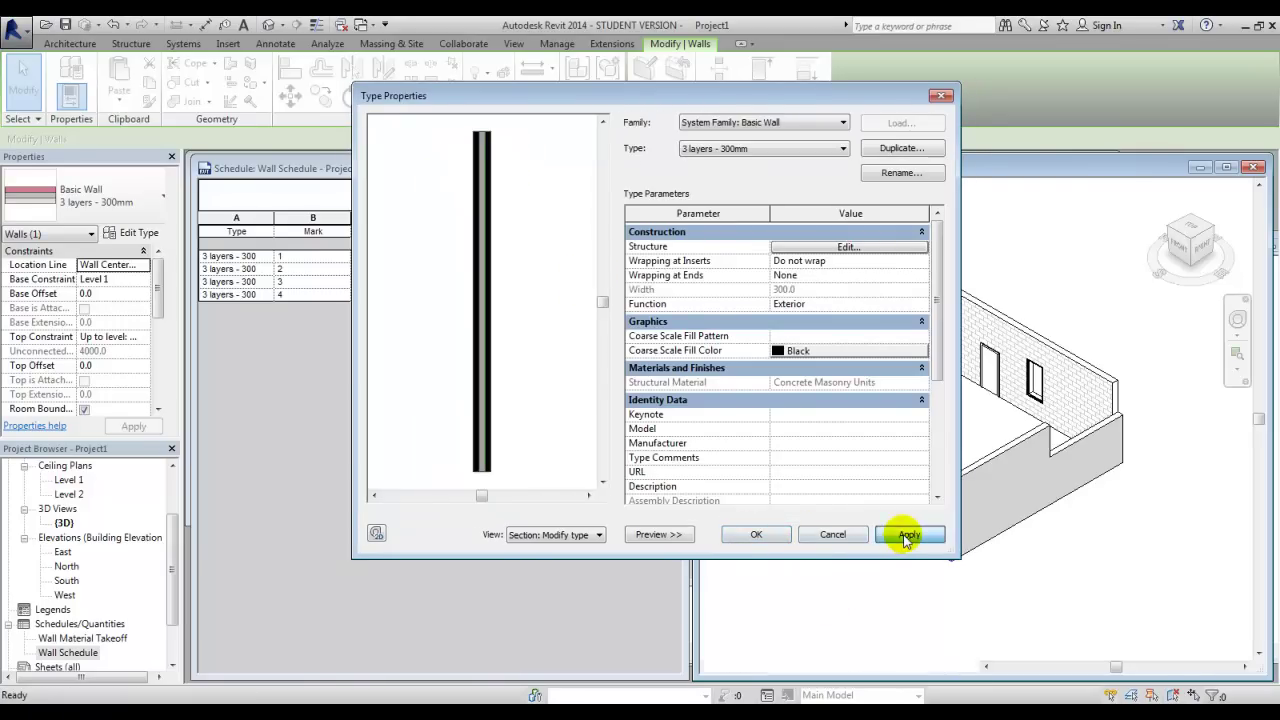
pyautogui.click(760, 535)
pyautogui.click(849, 563)
# Step: Raise the front wall's layer top 1024.2 above the wall, making wall 3 48.73 m² and 12.63 m³
pyautogui.scroll(5, 894, 429)
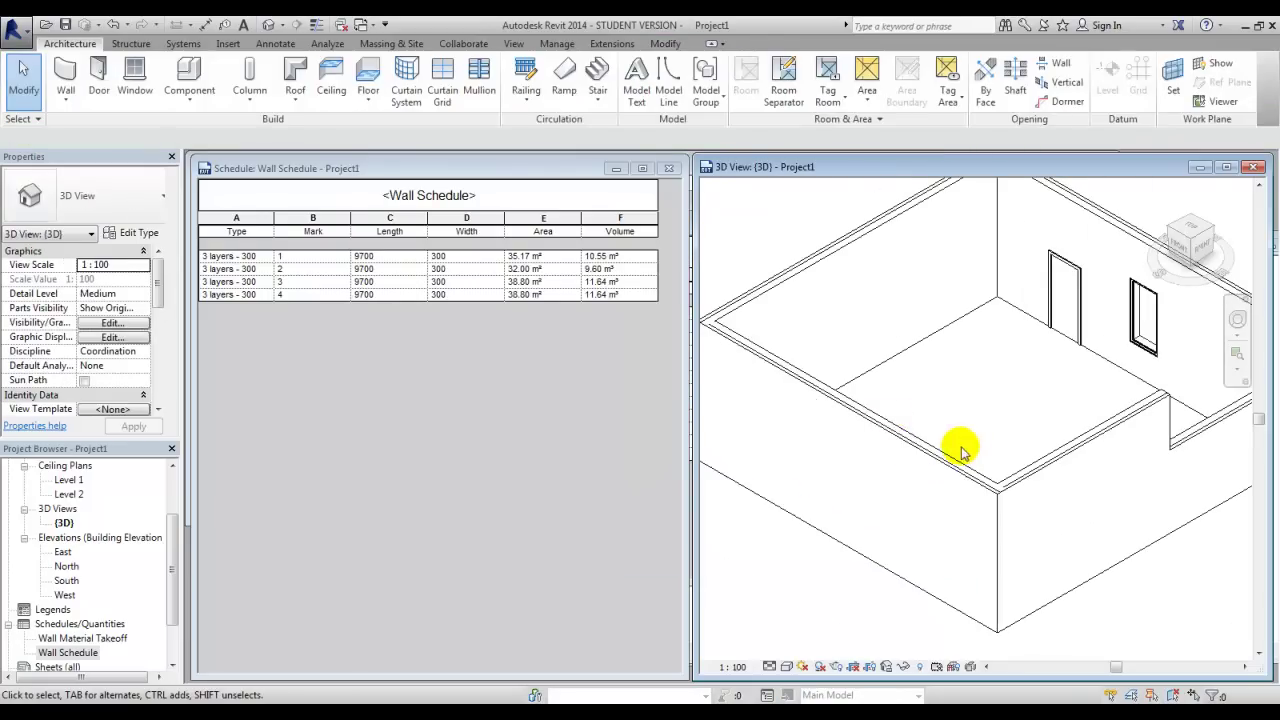
pyautogui.click(873, 432)
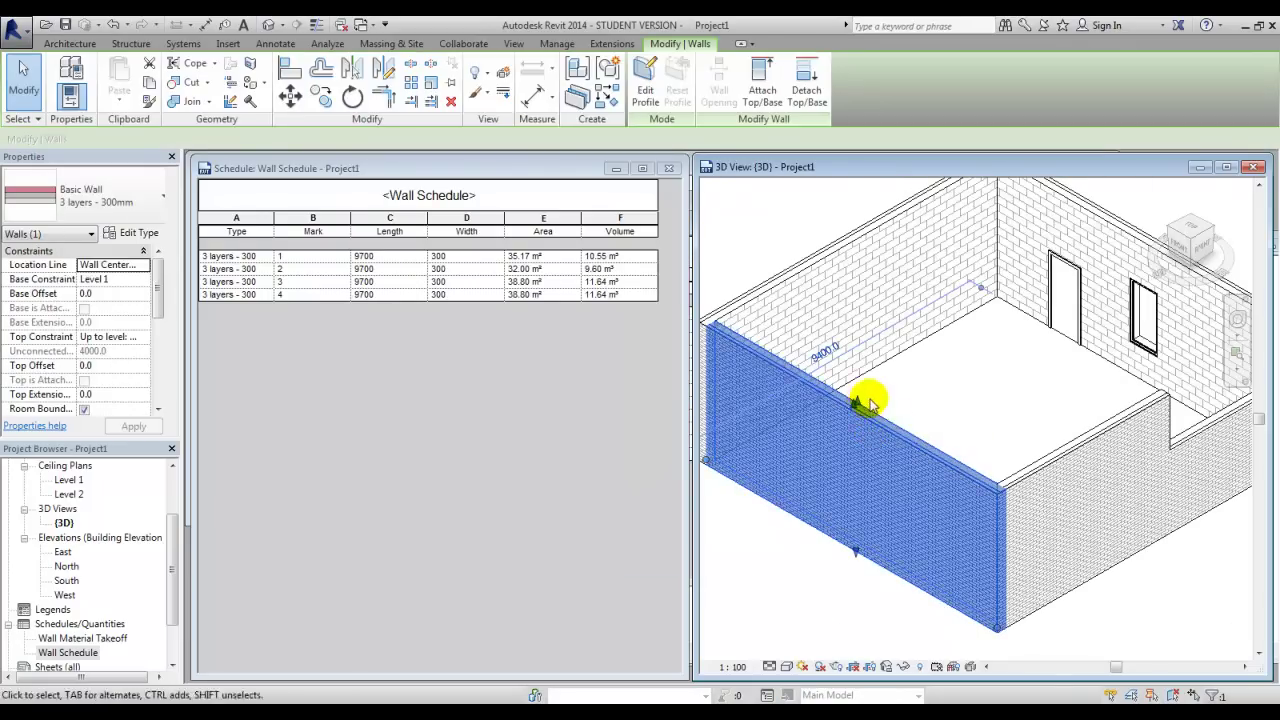
pyautogui.scroll(3, 850, 408)
pyautogui.moveTo(855, 408); pyautogui.dragTo(854, 379)
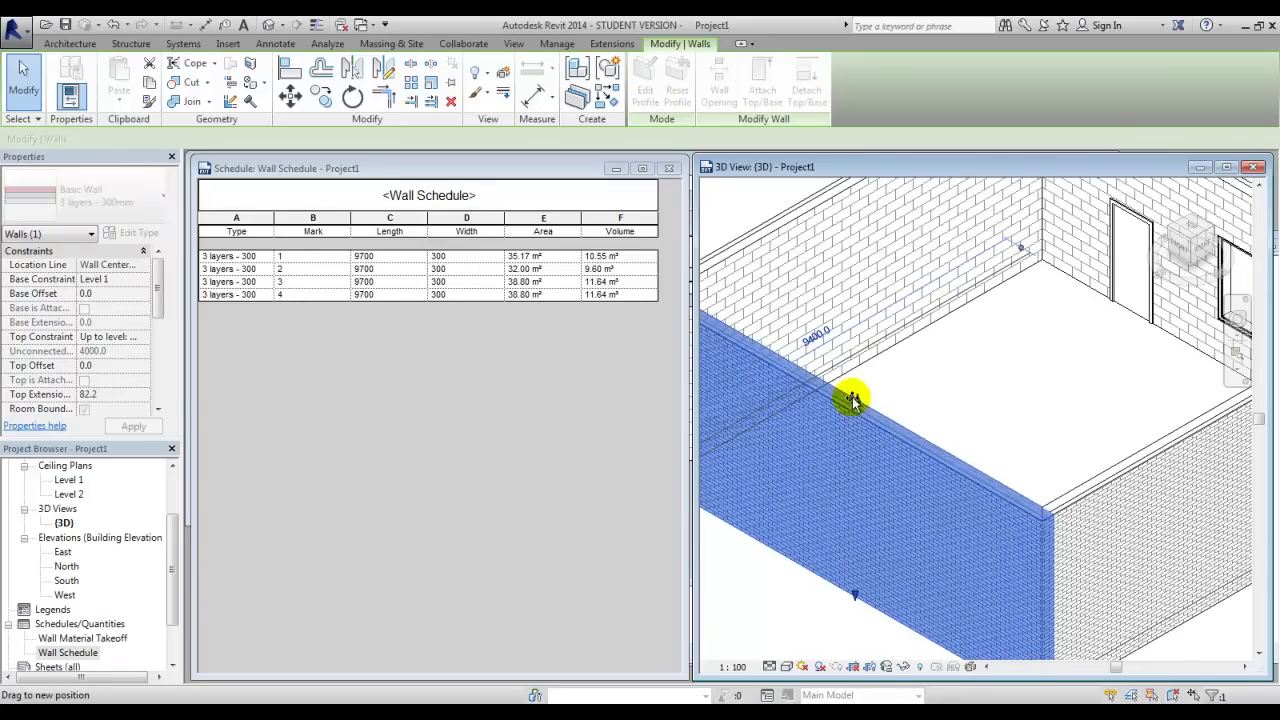
pyautogui.moveTo(920, 355); pyautogui.dragTo(916, 333)
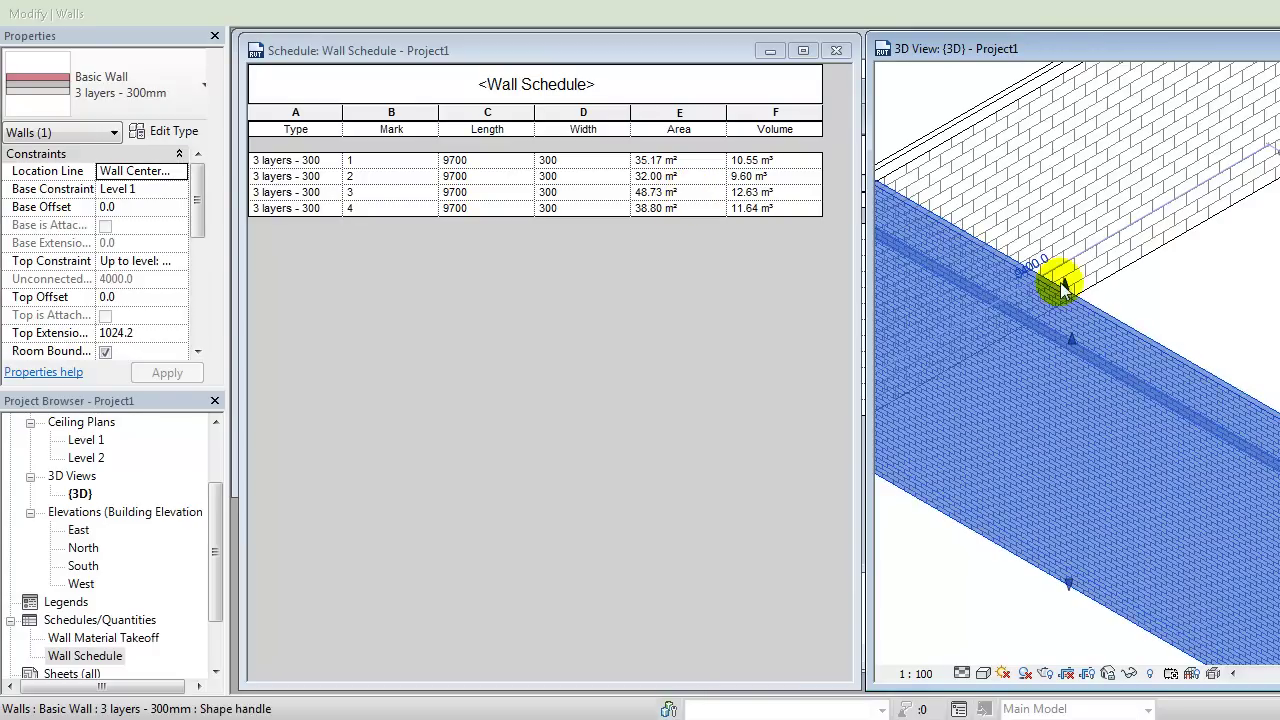
pyautogui.click(1068, 345)
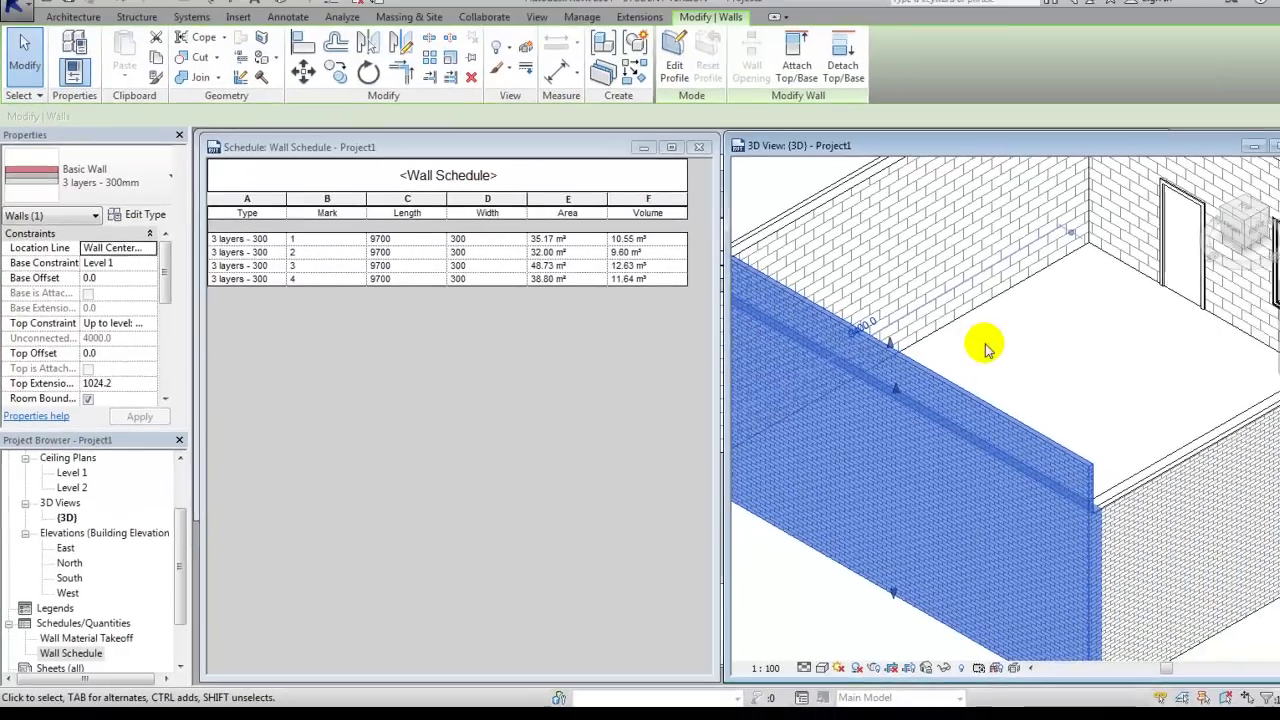
pyautogui.click(985, 347)
pyautogui.scroll(-4, 1034, 419)
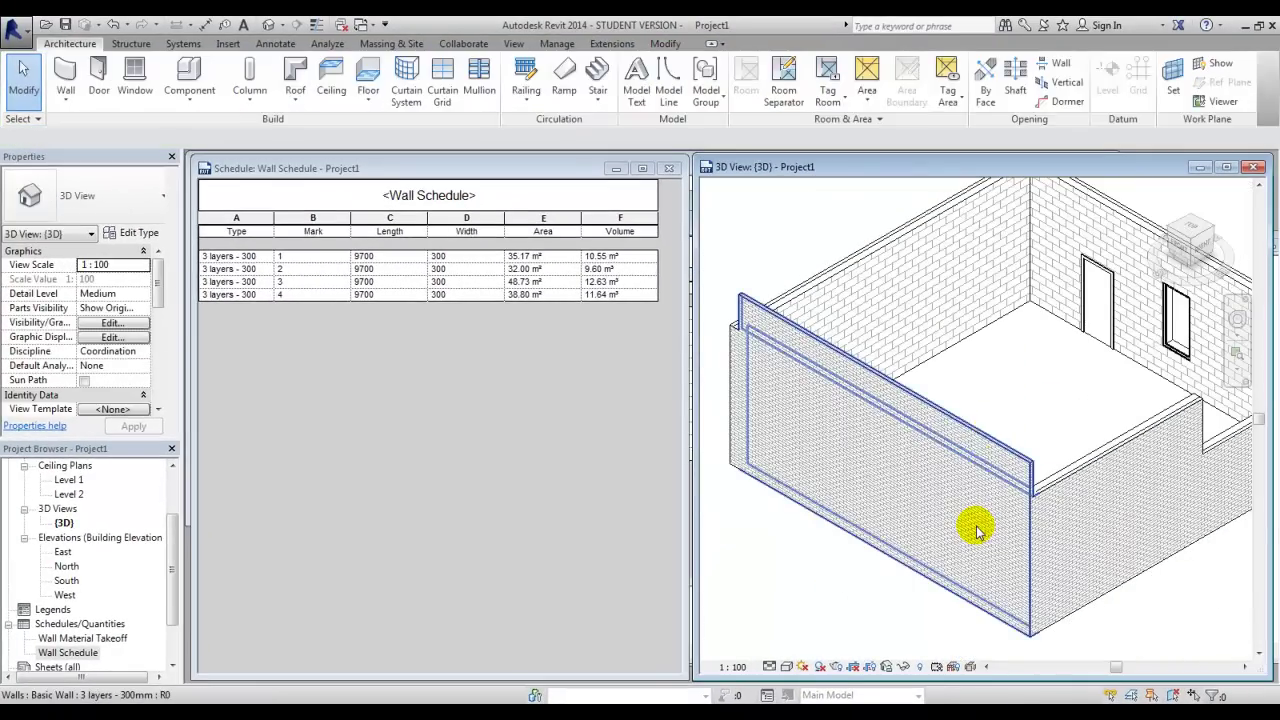
pyautogui.doubleClick(82, 638)
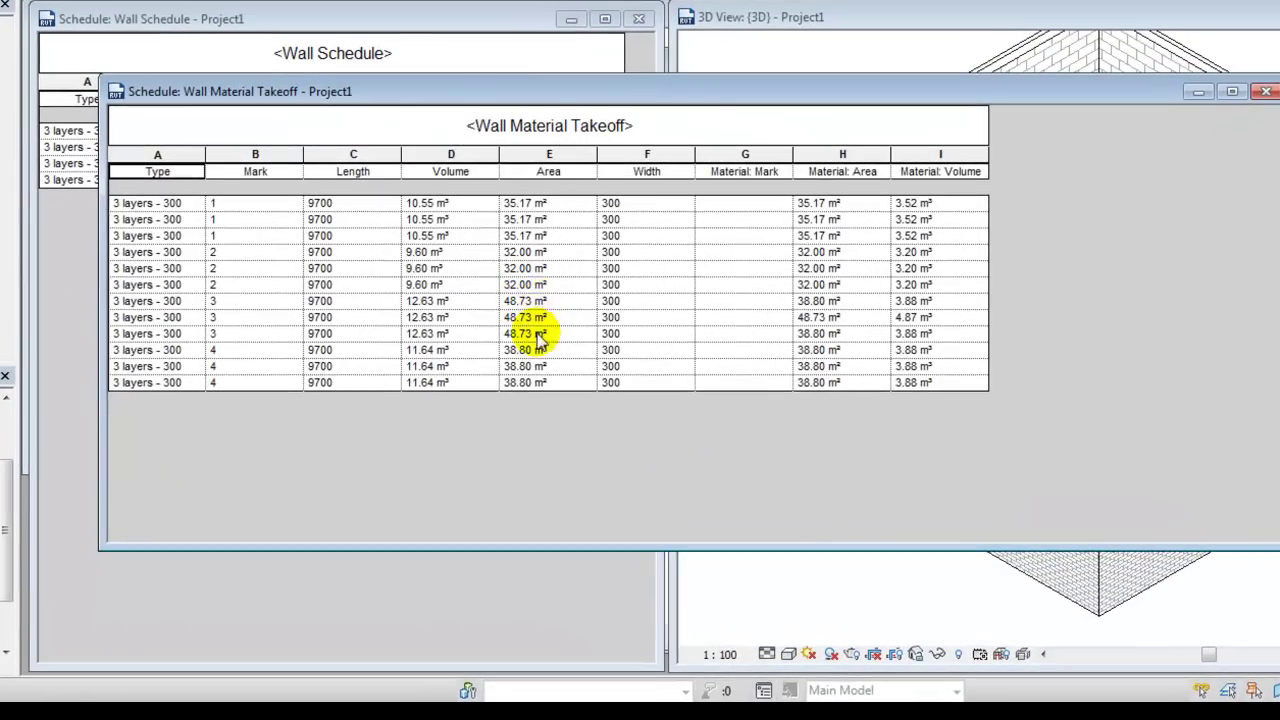
pyautogui.moveTo(432, 91); pyautogui.dragTo(503, 234)
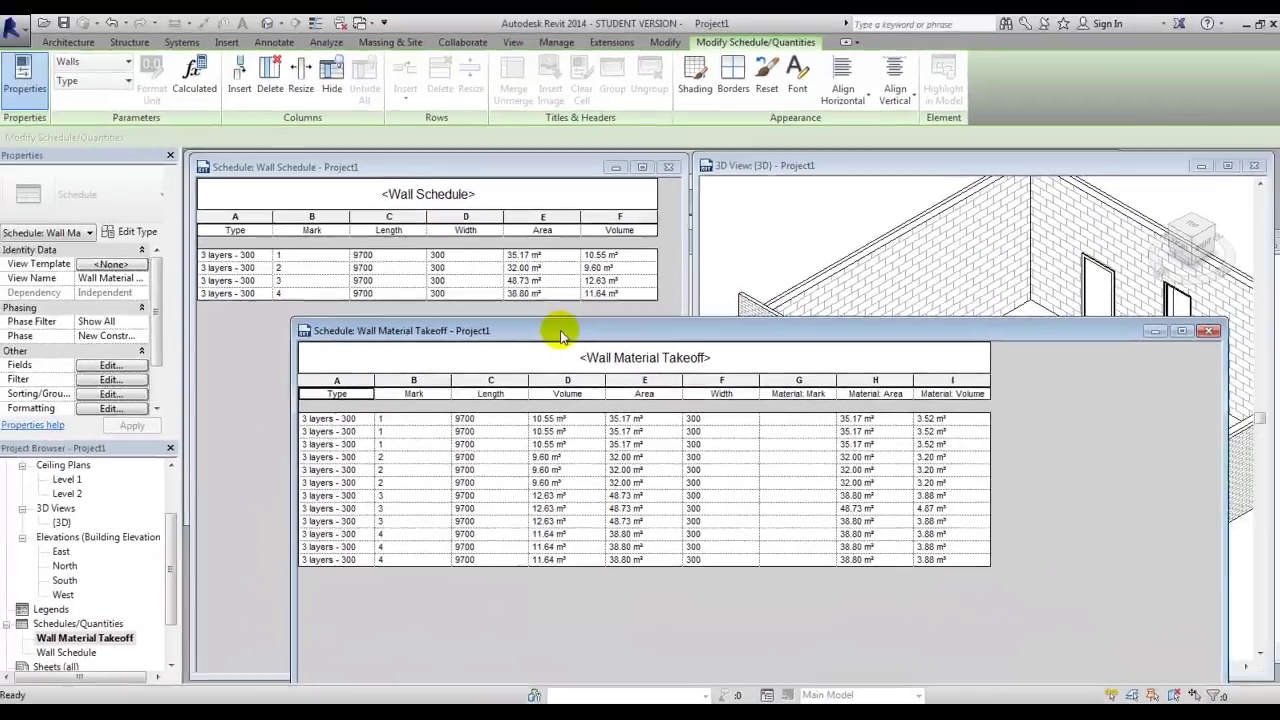
pyautogui.click(1272, 272)
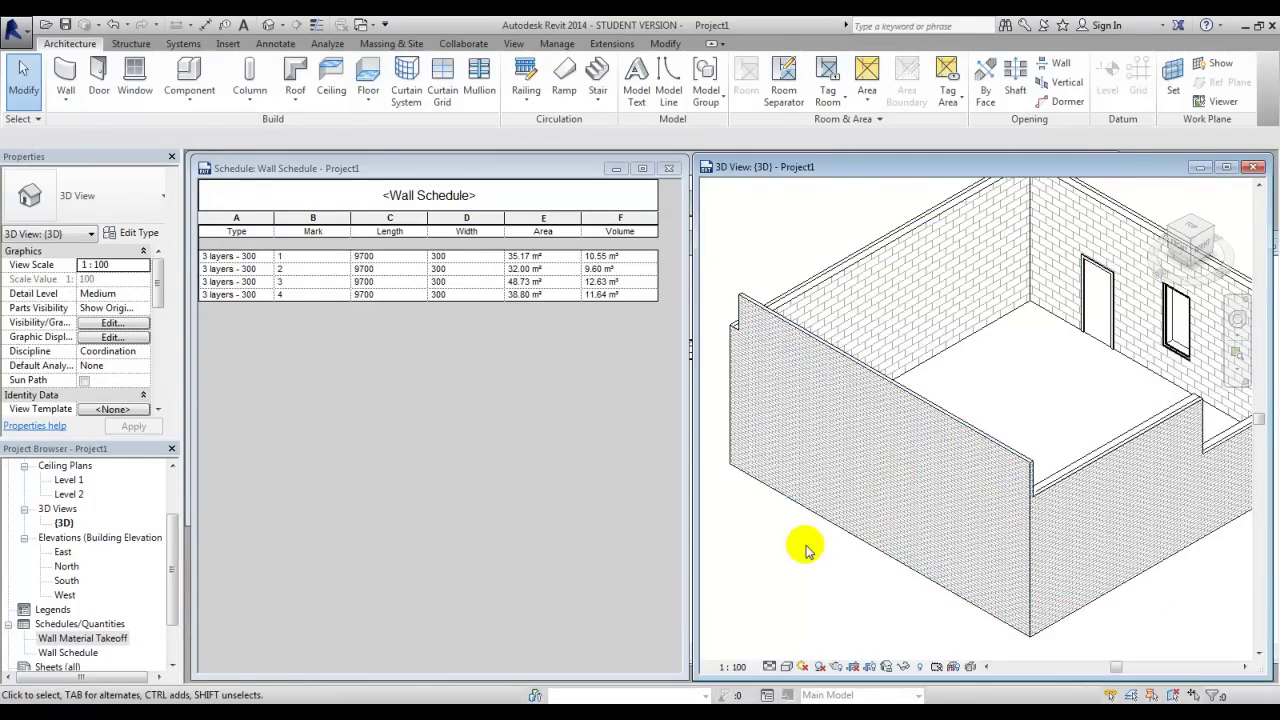
pyautogui.scroll(-3, 806, 548)
pyautogui.keyDown('shift'); pyautogui.moveTo(771, 534); pyautogui.dragTo(983, 535, button='middle'); pyautogui.keyUp('shift')
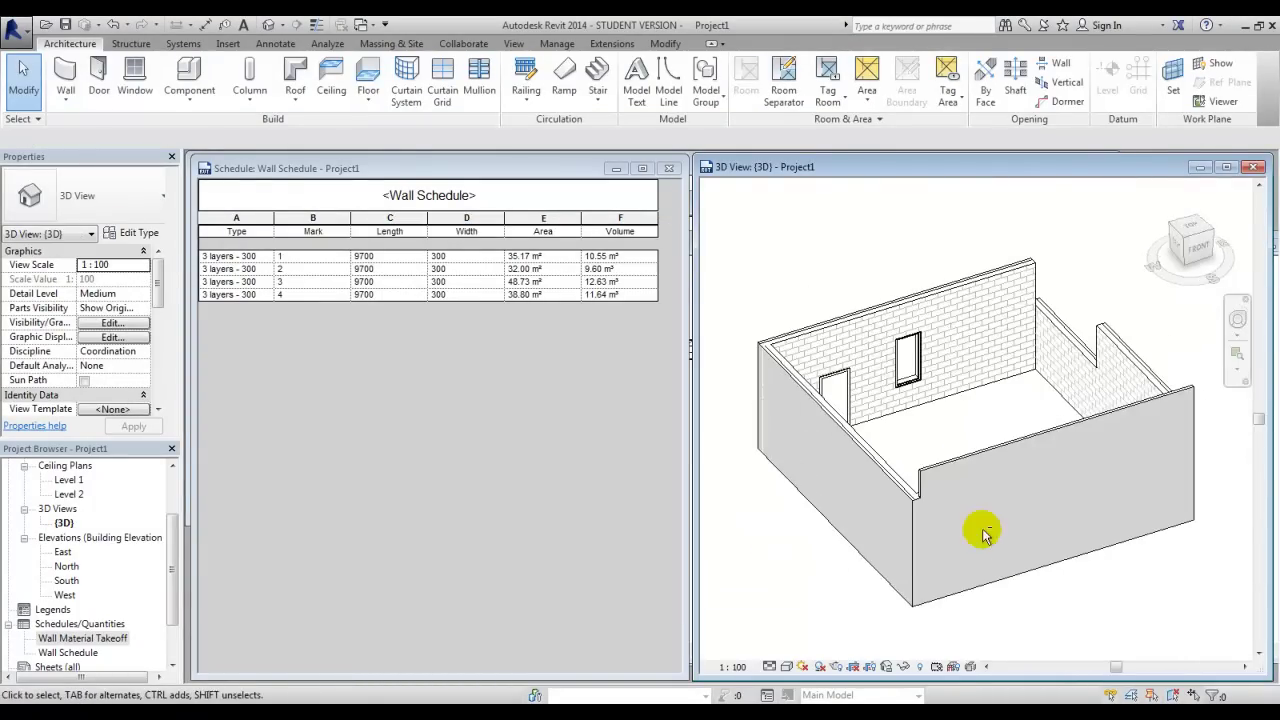
pyautogui.scroll(3, 983, 535)
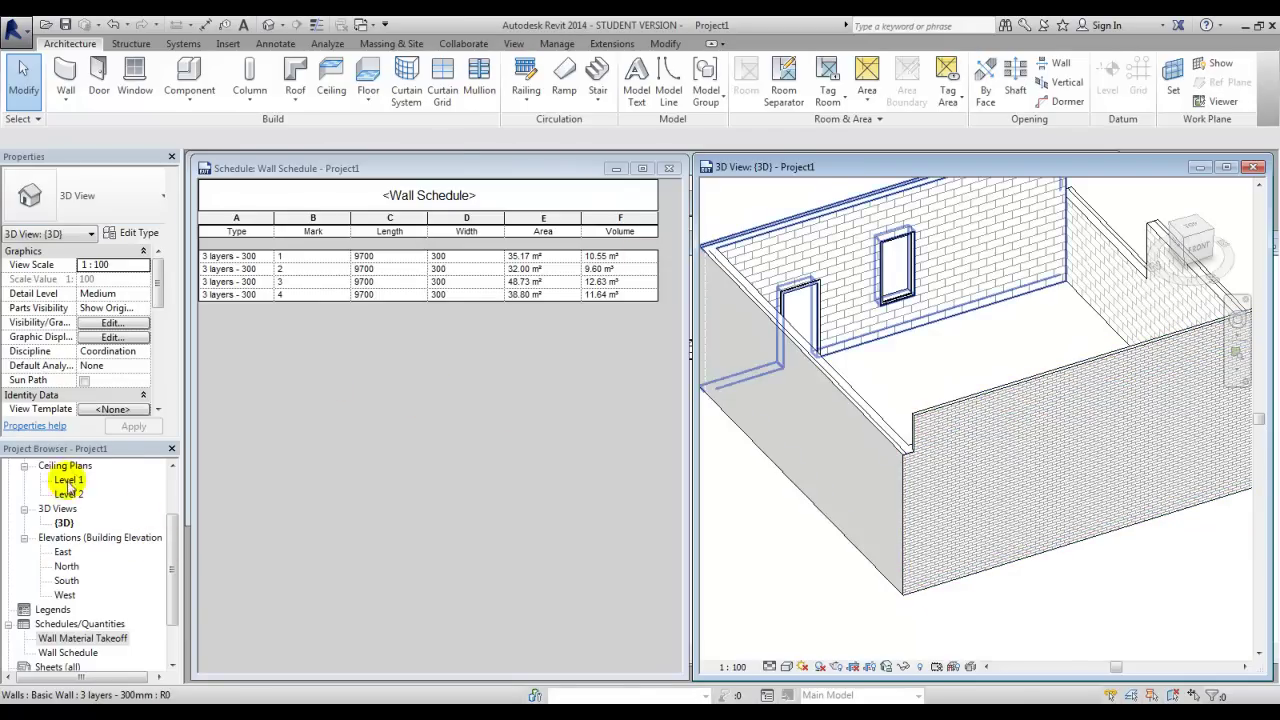
# Step: Open the Level 1 floor plan, move its window below the schedule and zoom to the grid A corner
pyautogui.scroll(2, 171, 509)
pyautogui.doubleClick(70, 494)
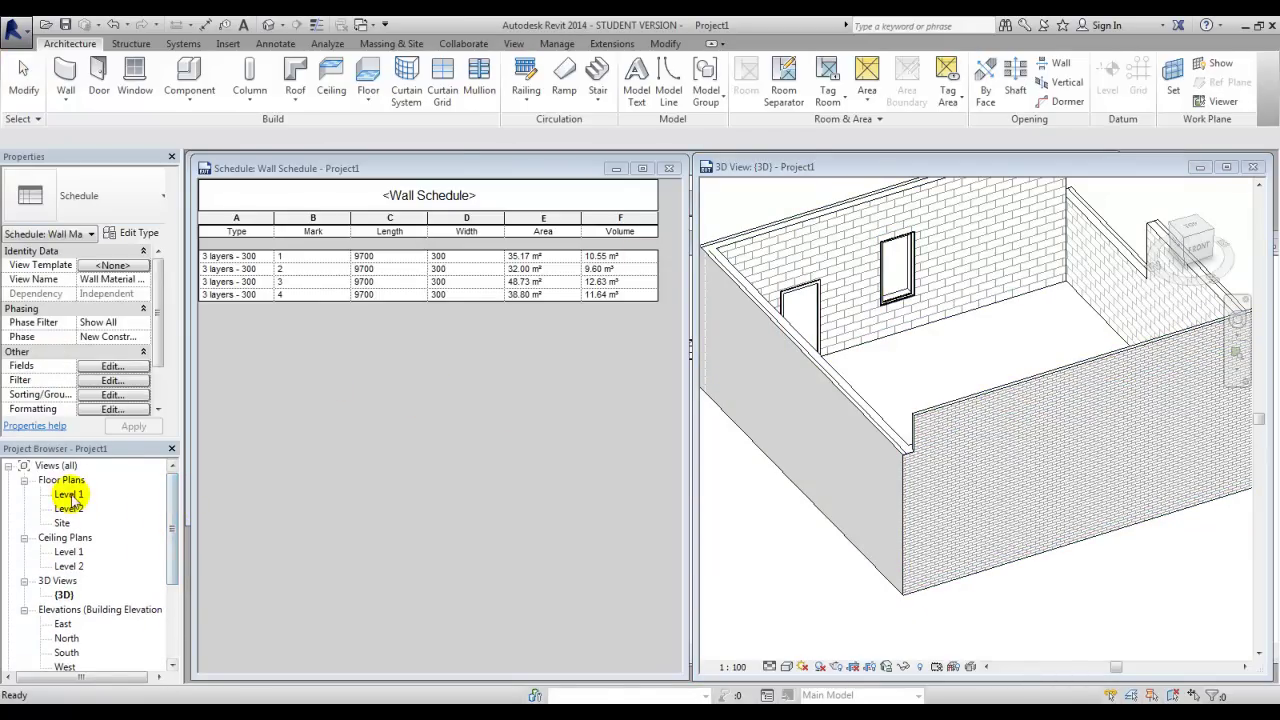
pyautogui.scroll(-5, 546, 291)
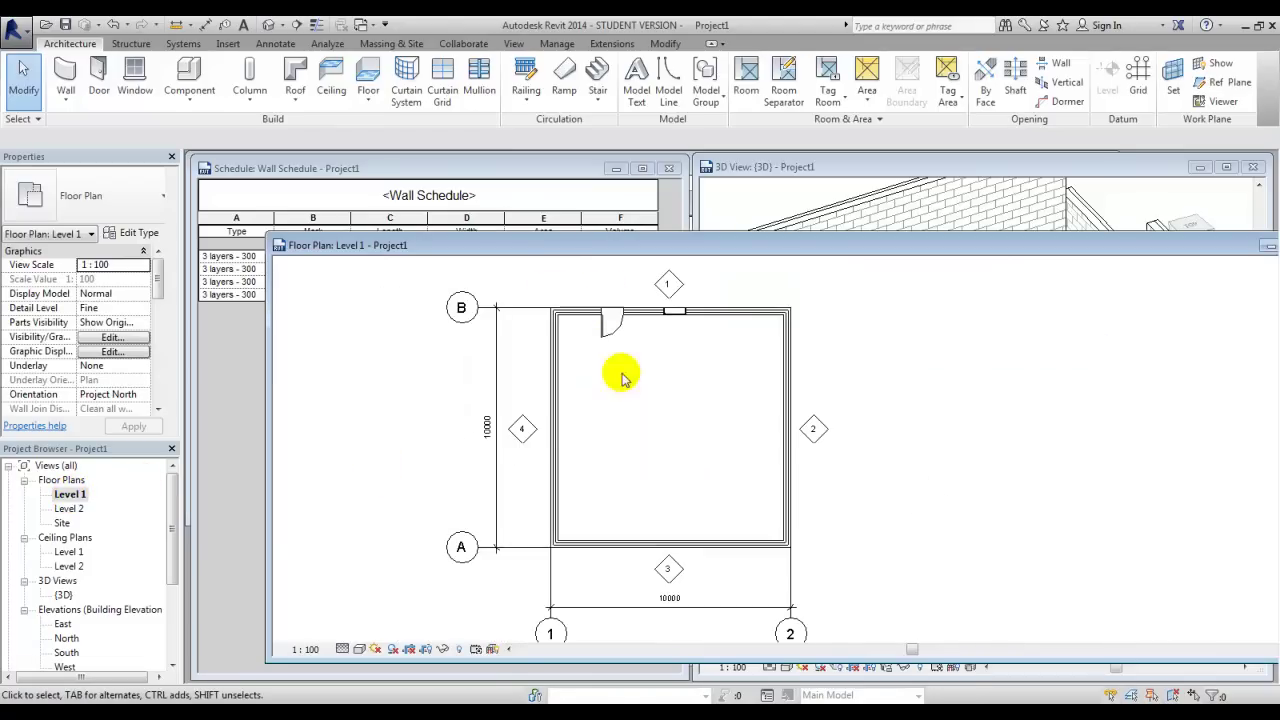
pyautogui.scroll(1, 520, 543)
pyautogui.scroll(4, 520, 543)
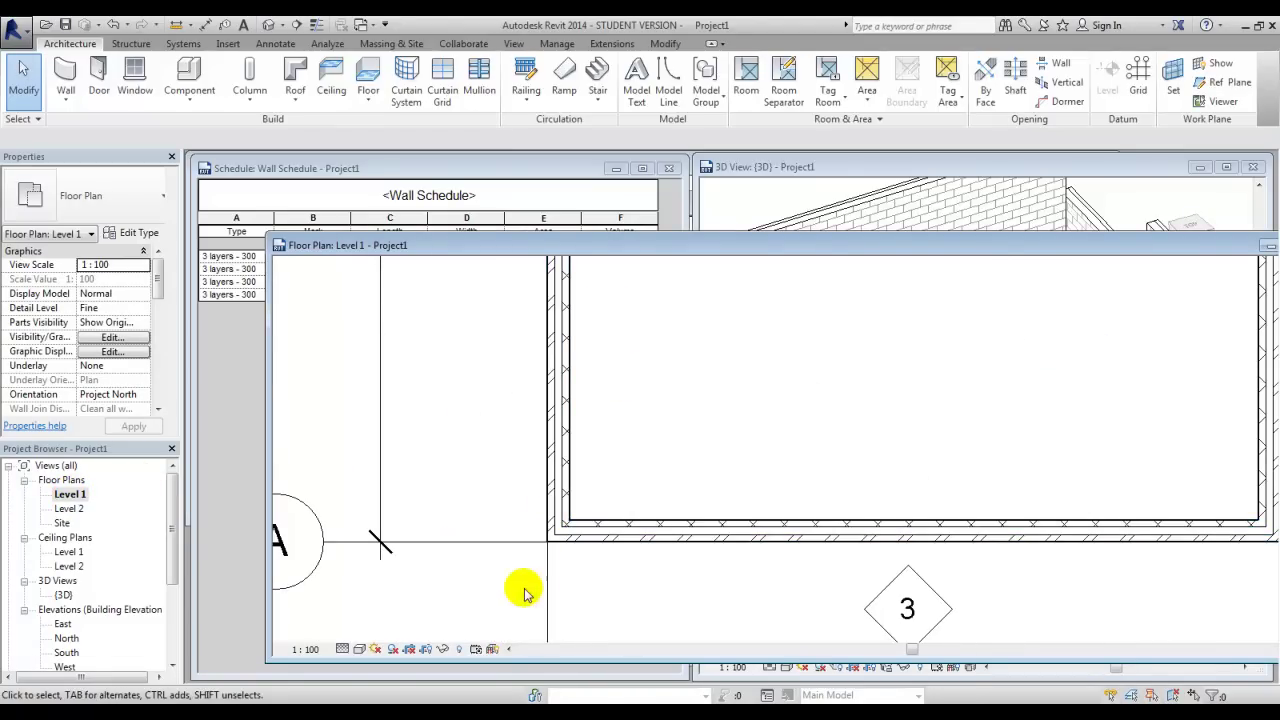
pyautogui.scroll(-4, 524, 595)
pyautogui.scroll(3, 525, 594)
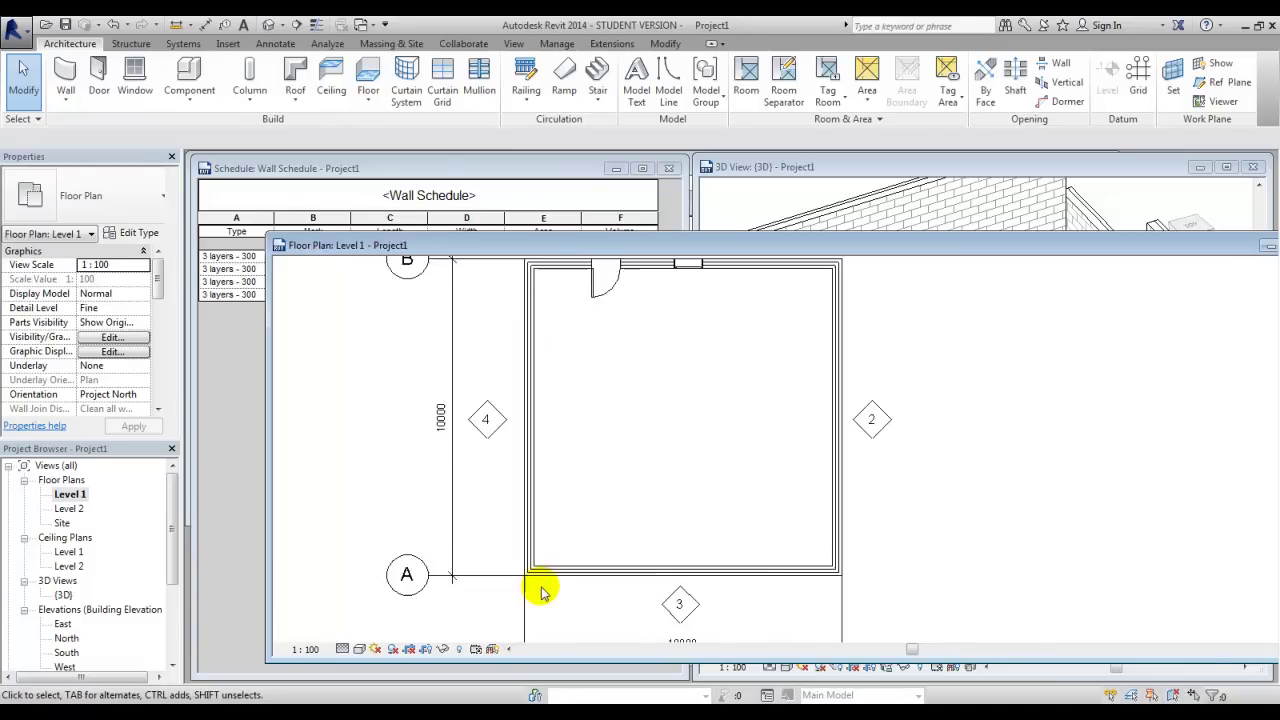
pyautogui.moveTo(342, 247); pyautogui.dragTo(281, 333)
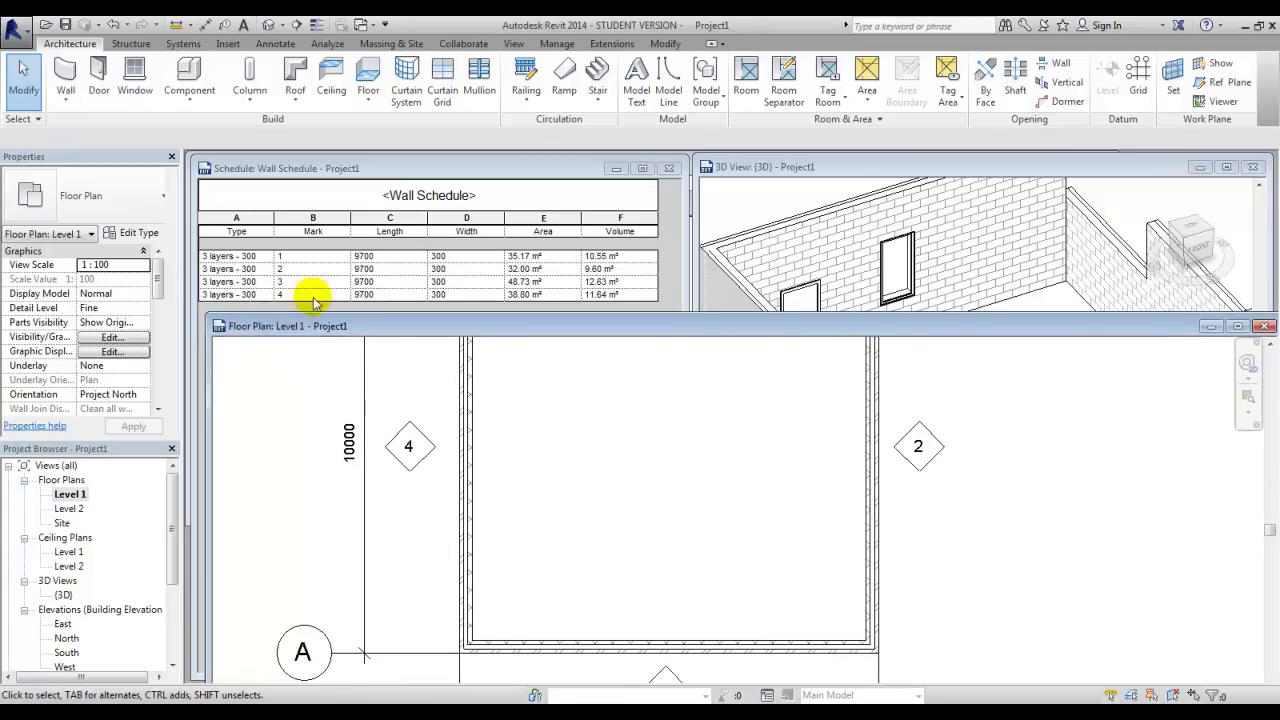
pyautogui.scroll(-1, 522, 530)
pyautogui.scroll(2, 487, 597)
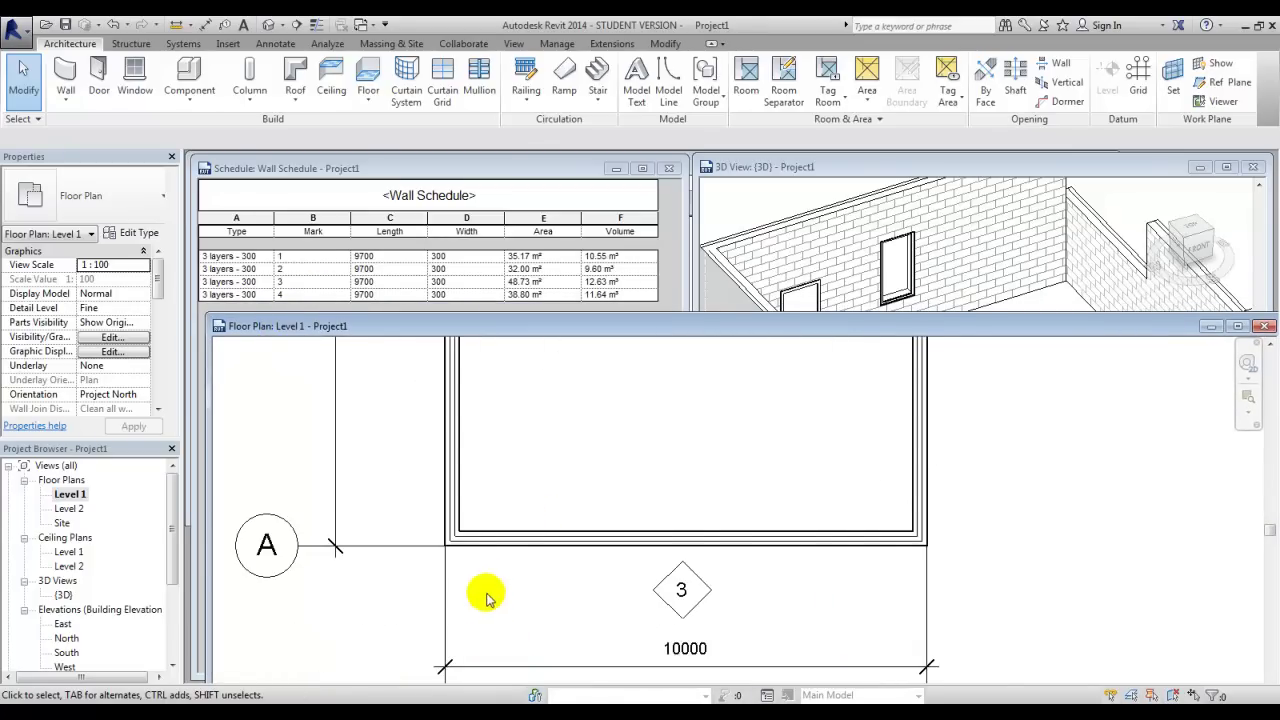
pyautogui.scroll(1, 480, 575)
# Step: Miter the bottom-left corner with Wall Joins, giving wall 3 50.24 m²/12.84 m³ and wall 4 11.46 m³
pyautogui.click(455, 434)
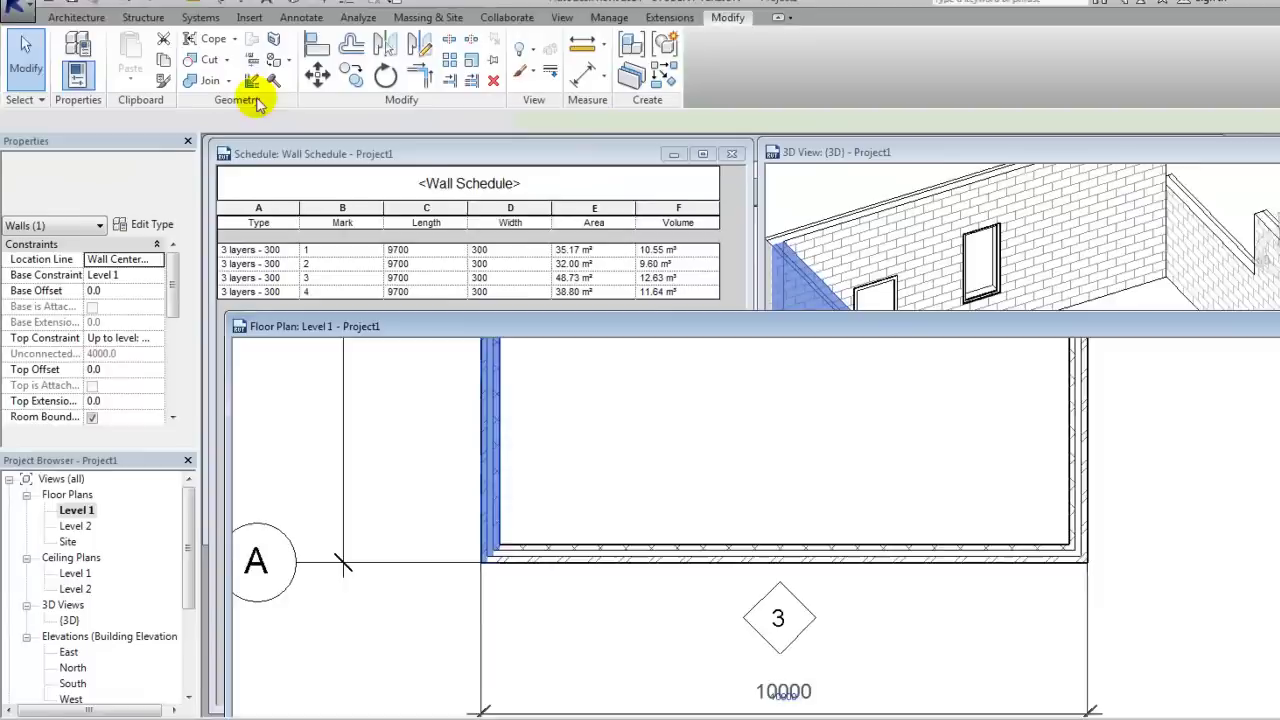
pyautogui.click(230, 102)
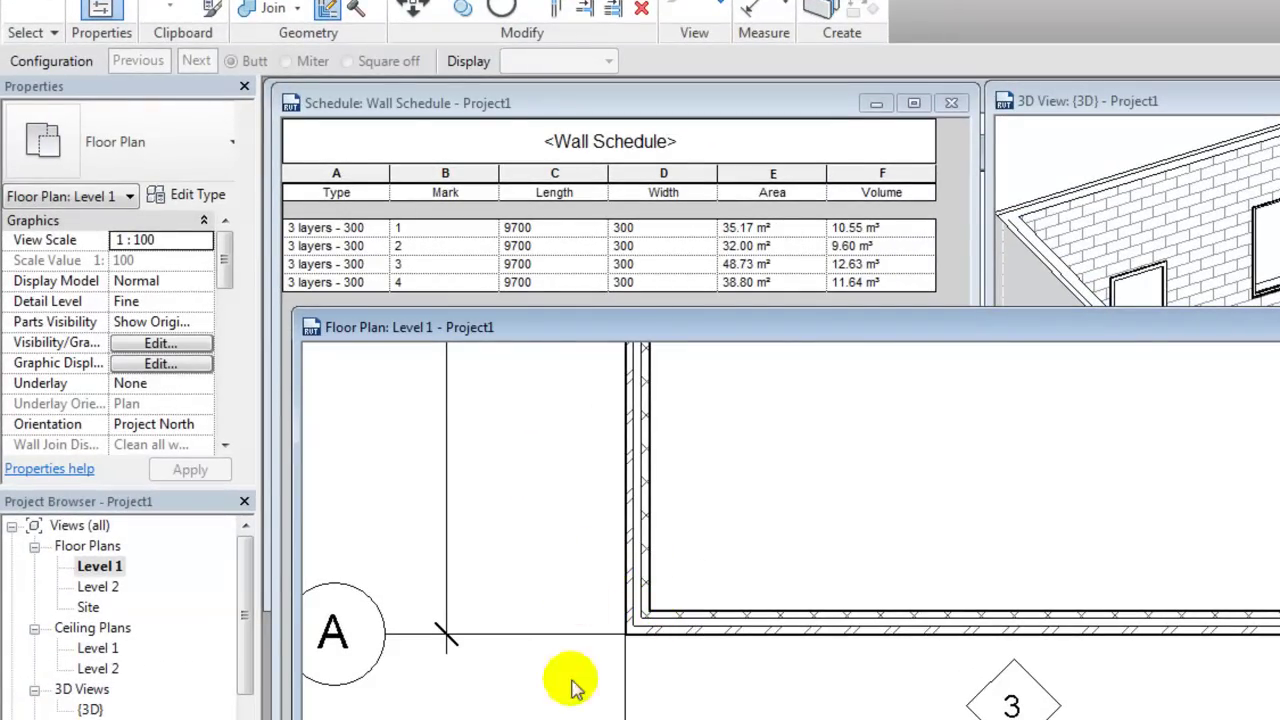
pyautogui.click(655, 607)
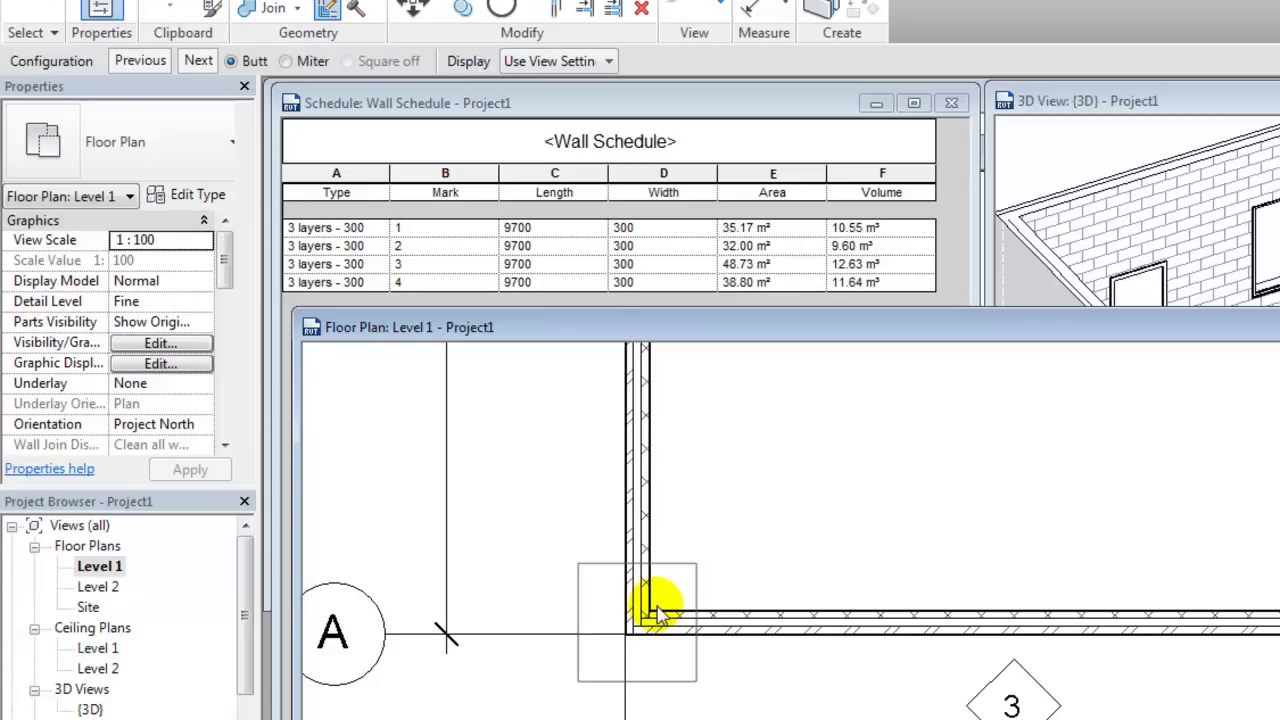
pyautogui.scroll(1, 660, 640)
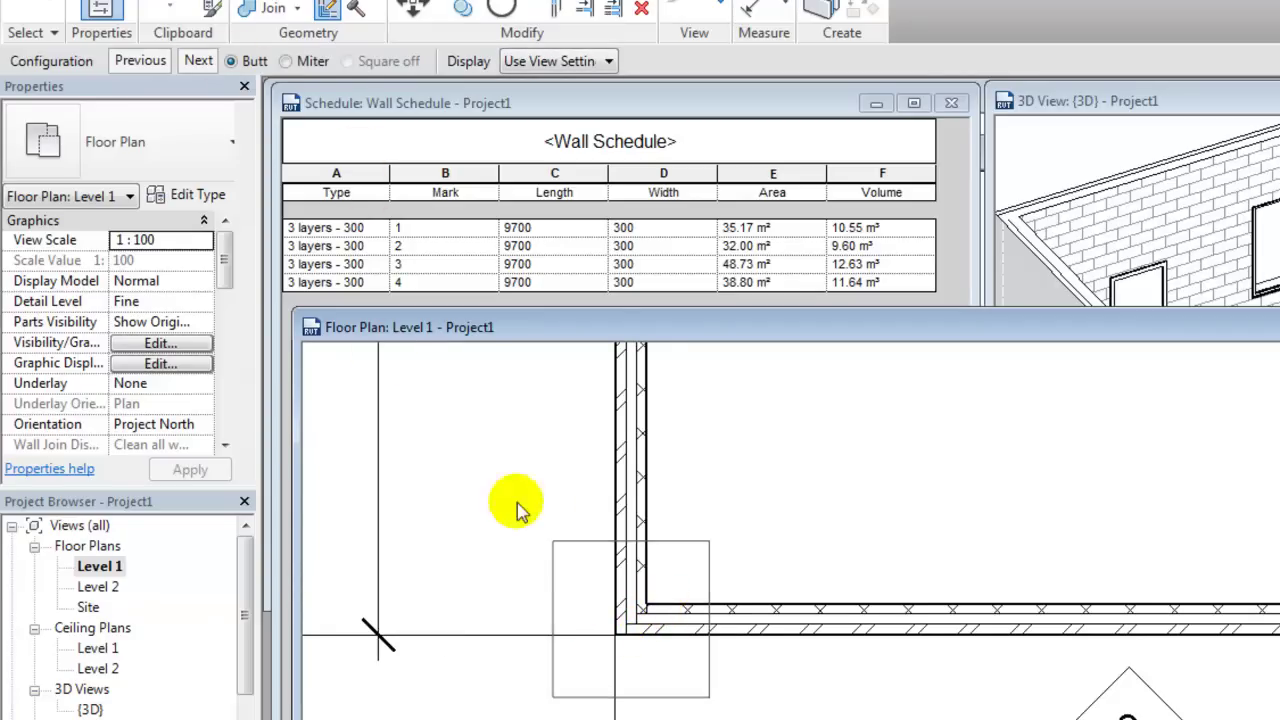
pyautogui.click(198, 62)
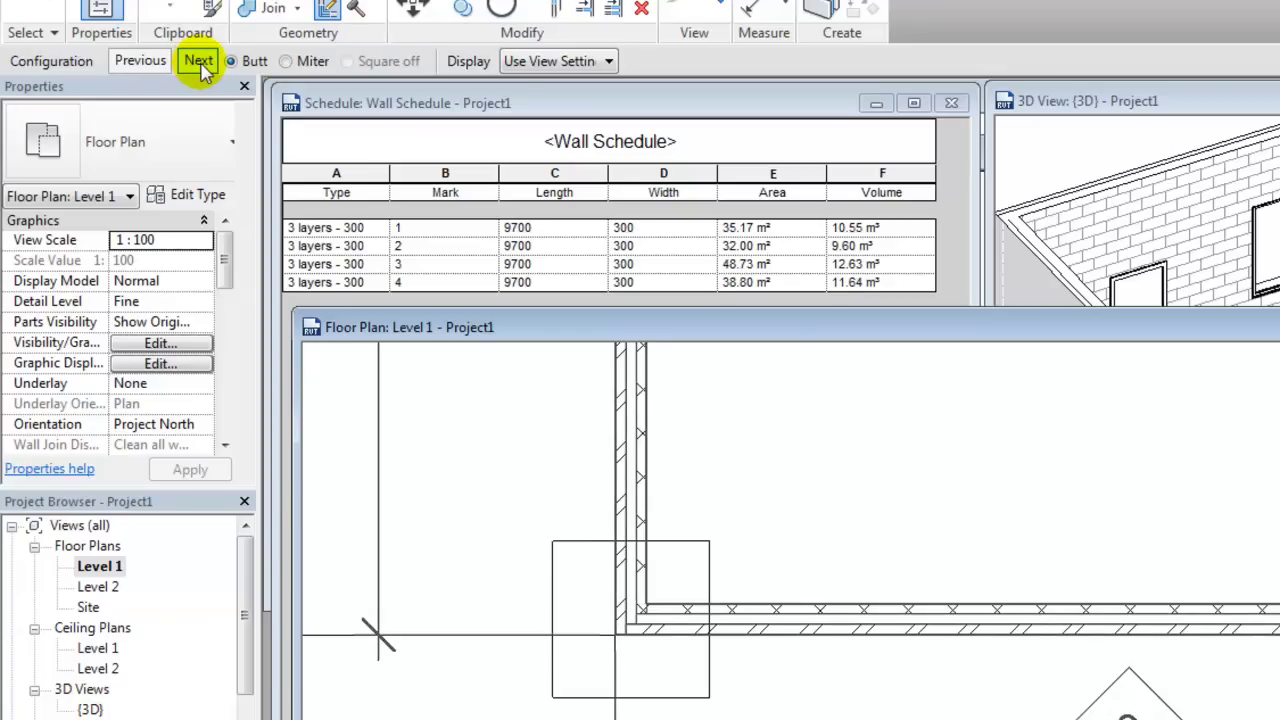
pyautogui.click(199, 62)
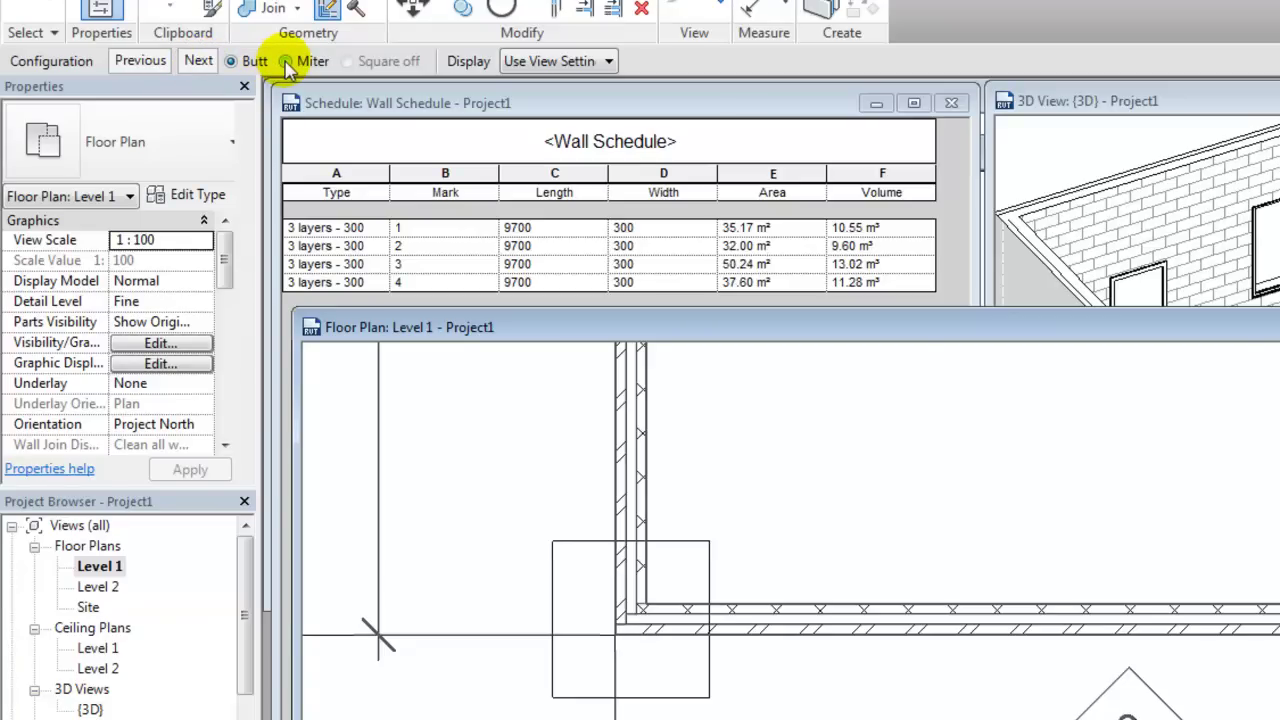
pyautogui.click(285, 62)
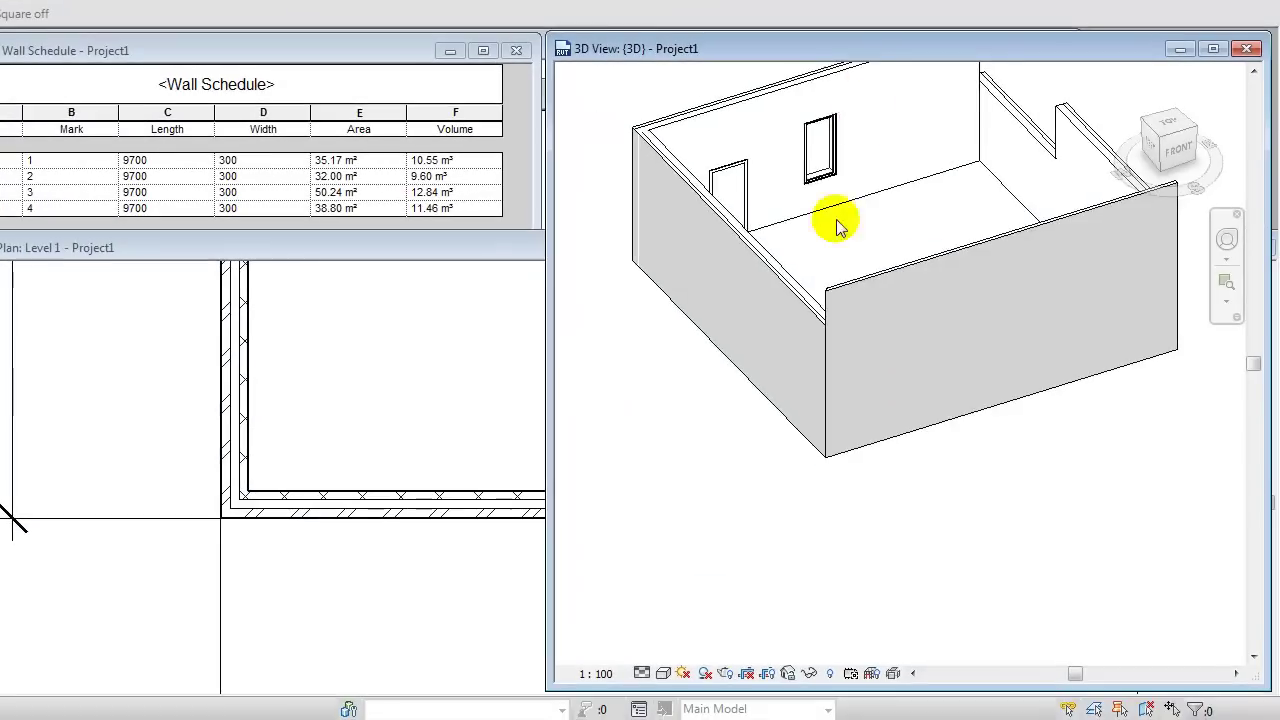
# Step: Zoom and orbit the 3D view onto the mitered corner, then bring the Level 1 plan forward
pyautogui.scroll(5, 1279, 298)
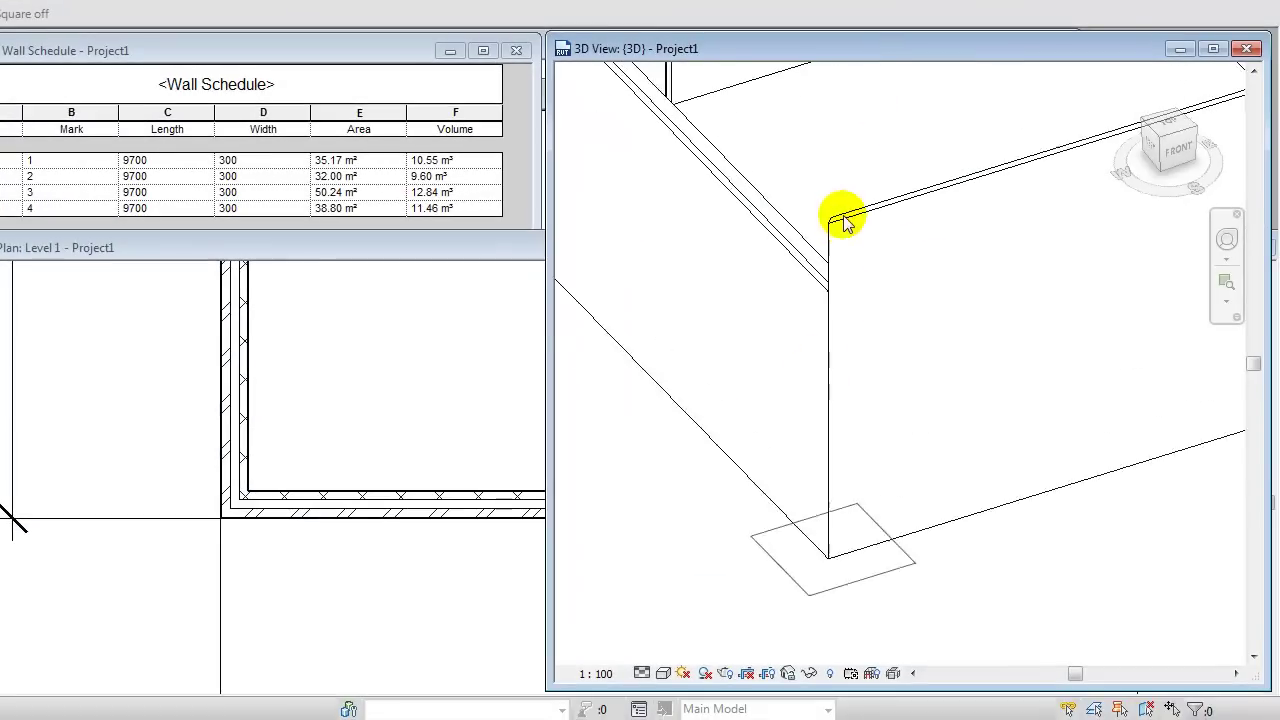
pyautogui.keyDown('shift'); pyautogui.moveTo(796, 371); pyautogui.dragTo(958, 437, button='middle'); pyautogui.keyUp('shift')
pyautogui.scroll(-2, 814, 406)
pyautogui.scroll(4, 1057, 430)
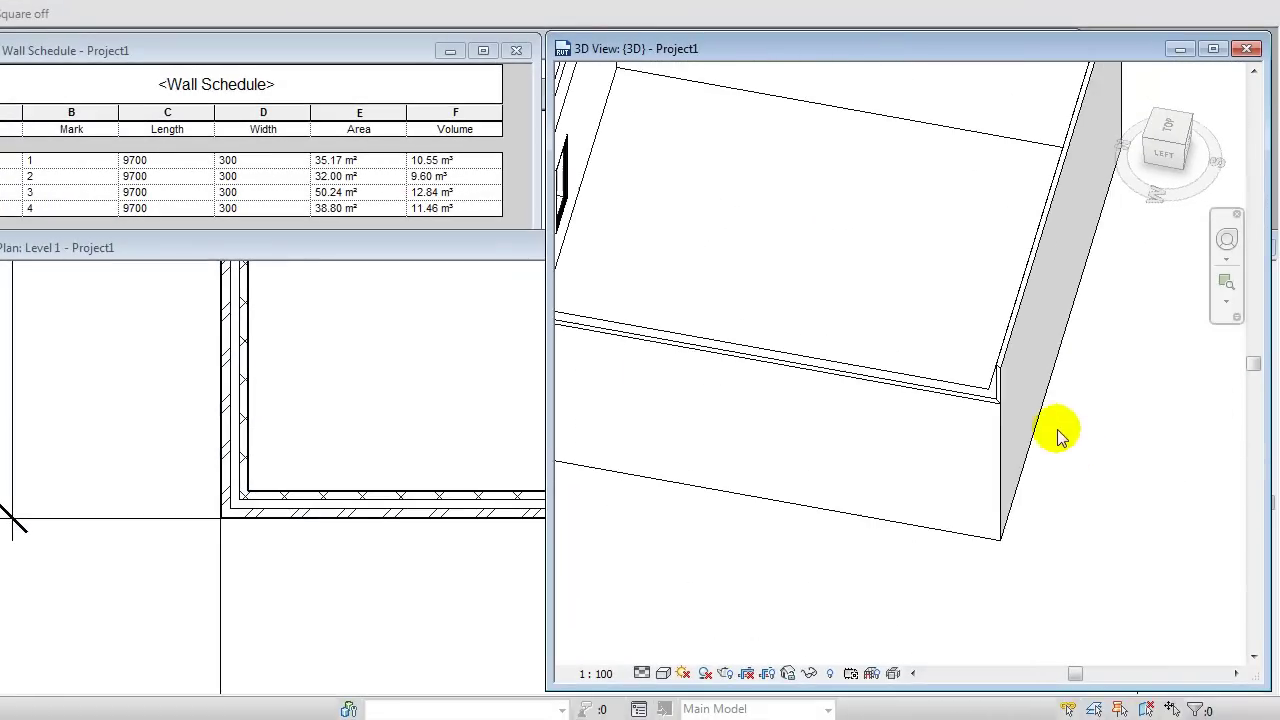
pyautogui.scroll(1, 1071, 416)
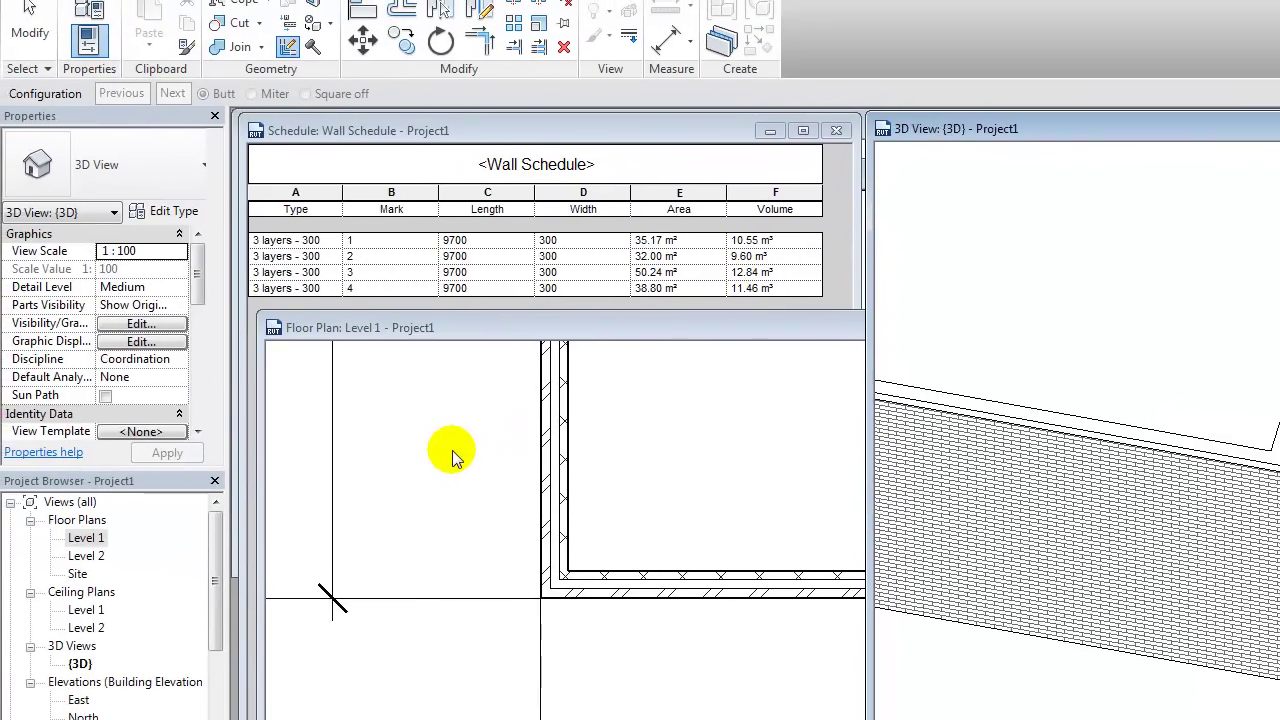
pyautogui.click(452, 457)
pyautogui.scroll(1, 540, 560)
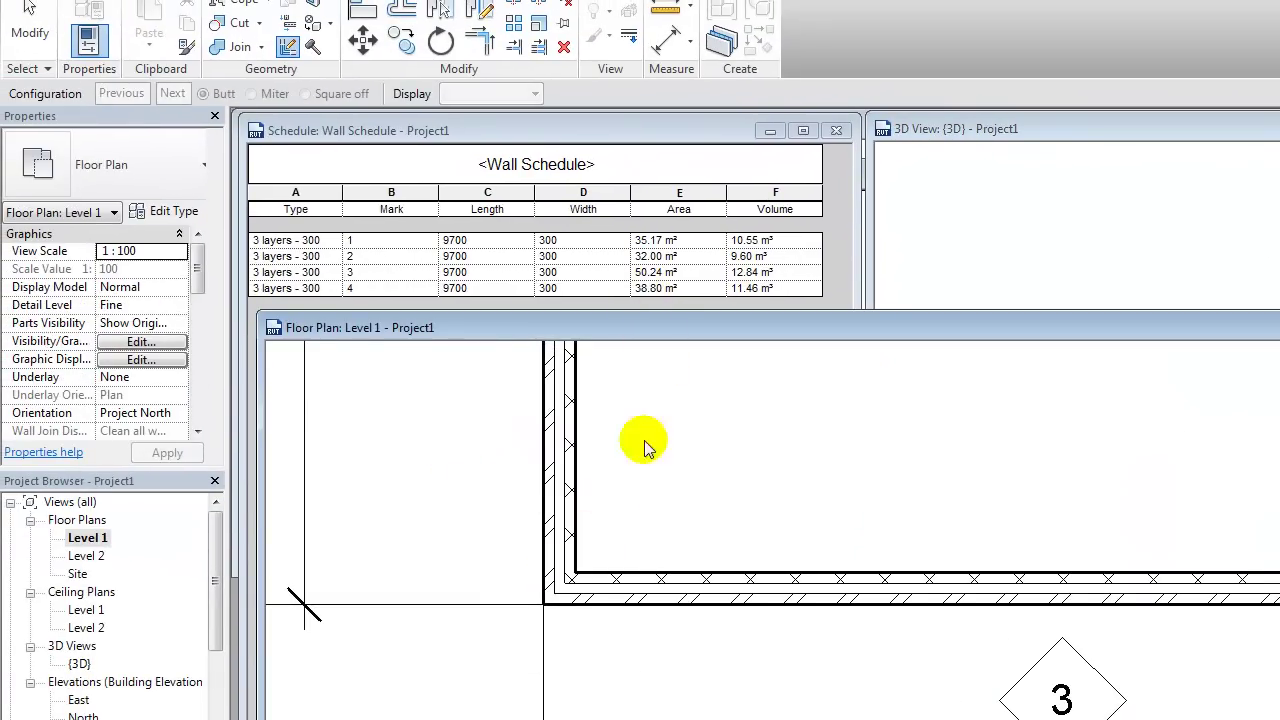
# Step: Switch the grid A corner from Miter back to Butt, restoring wall 3 to 48.73 m² and wall 4 to 11.64 m³
pyautogui.click(584, 599)
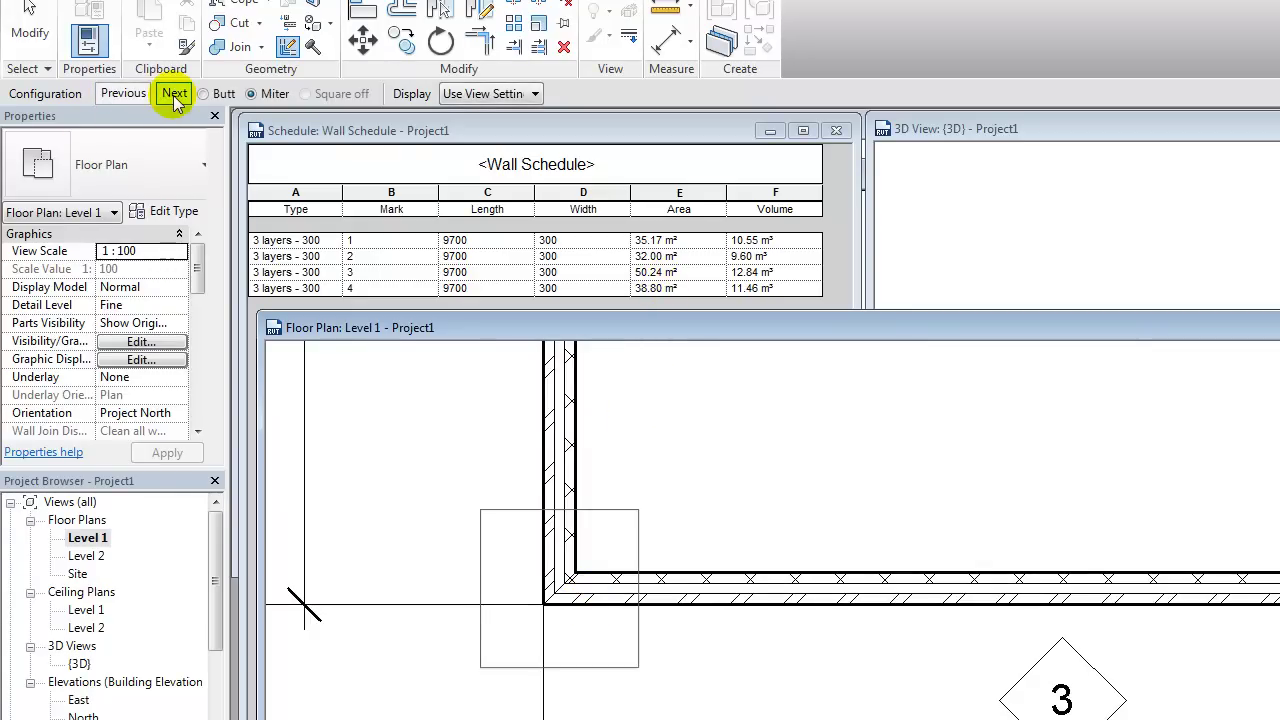
pyautogui.click(175, 94)
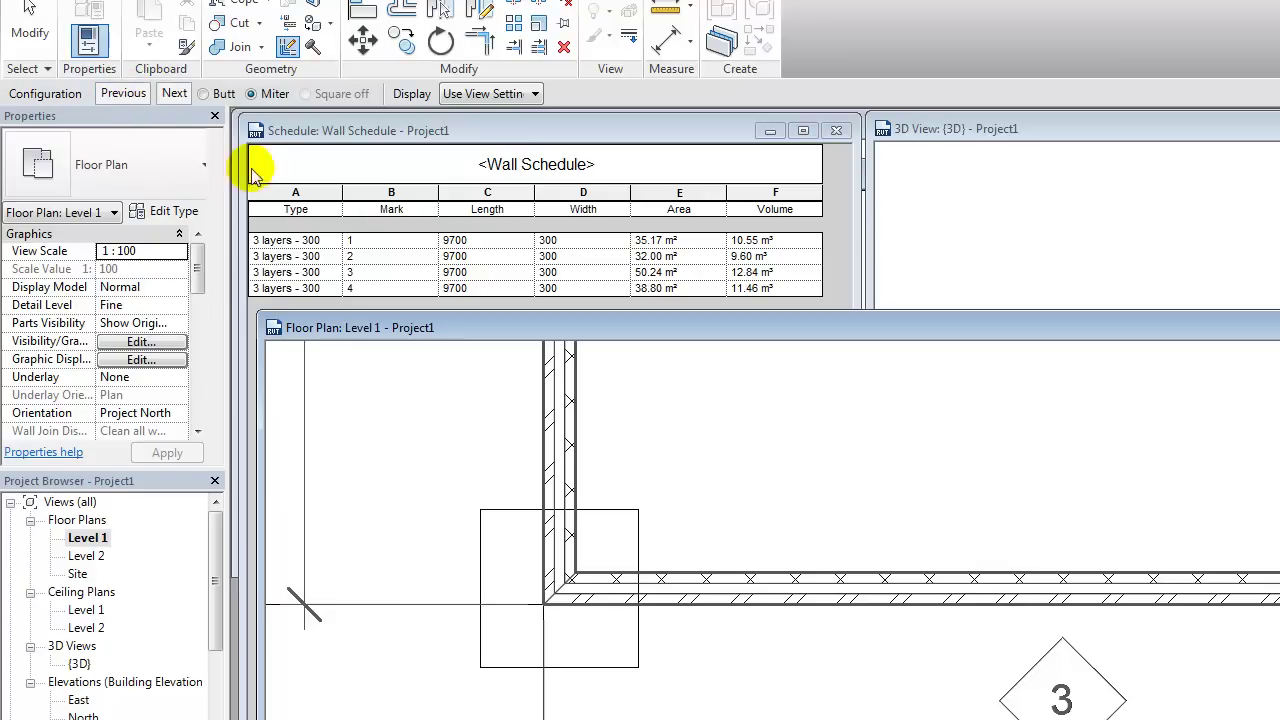
pyautogui.click(203, 95)
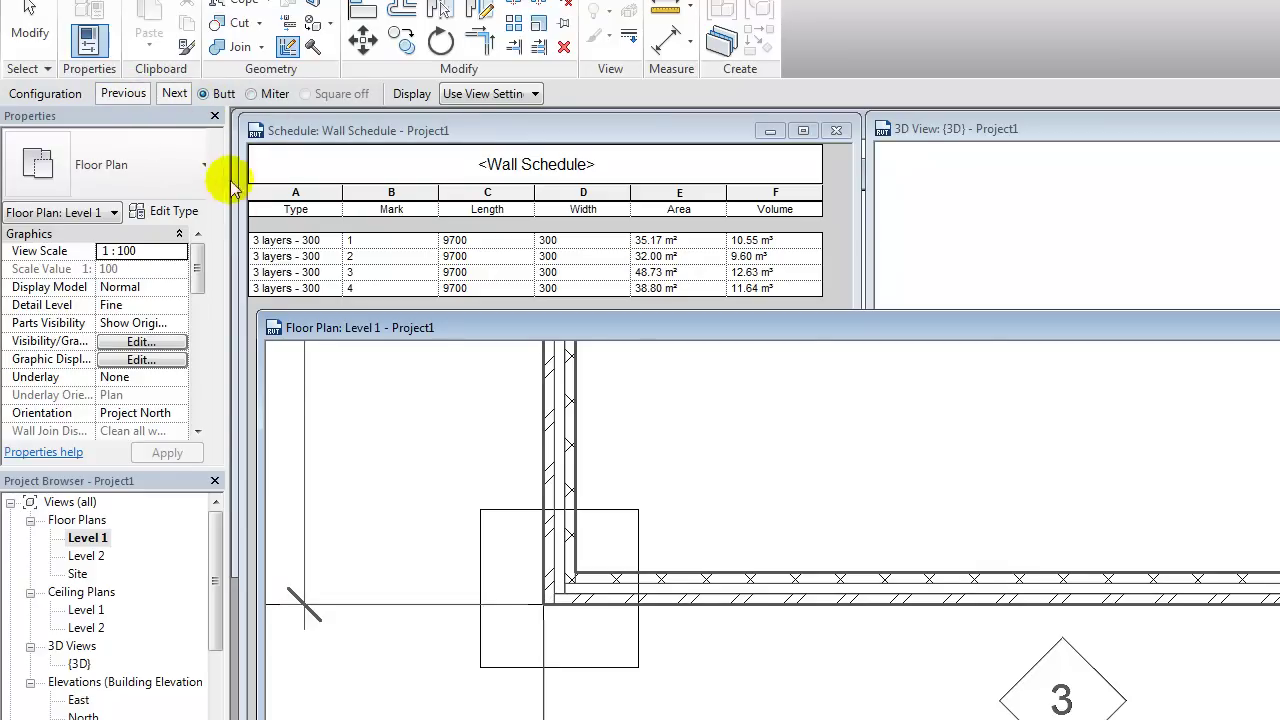
pyautogui.click(172, 96)
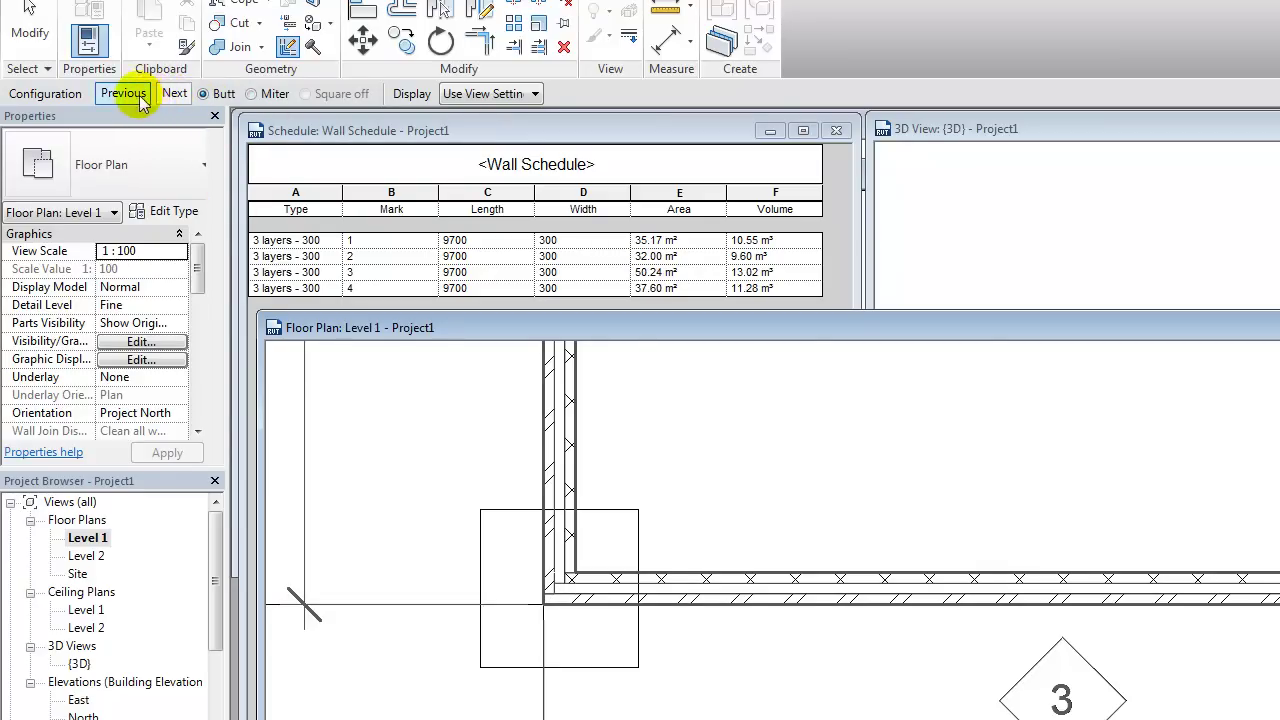
pyautogui.click(140, 100)
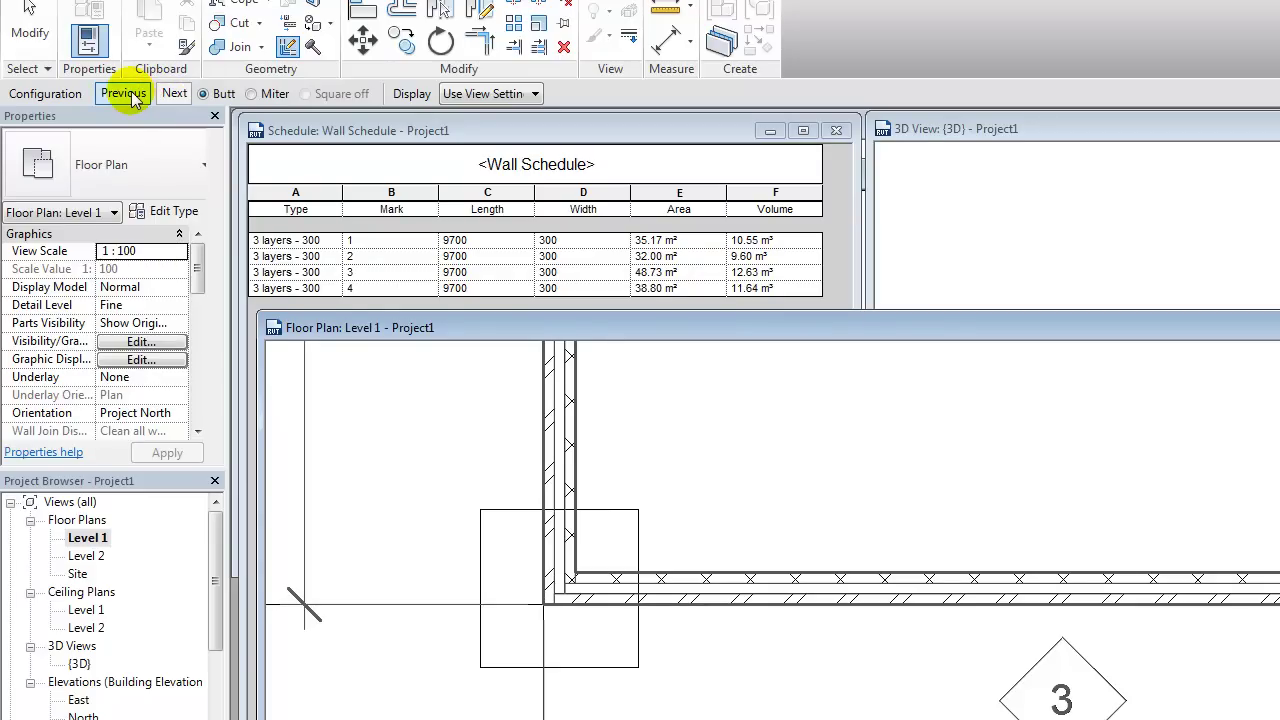
pyautogui.click(723, 434)
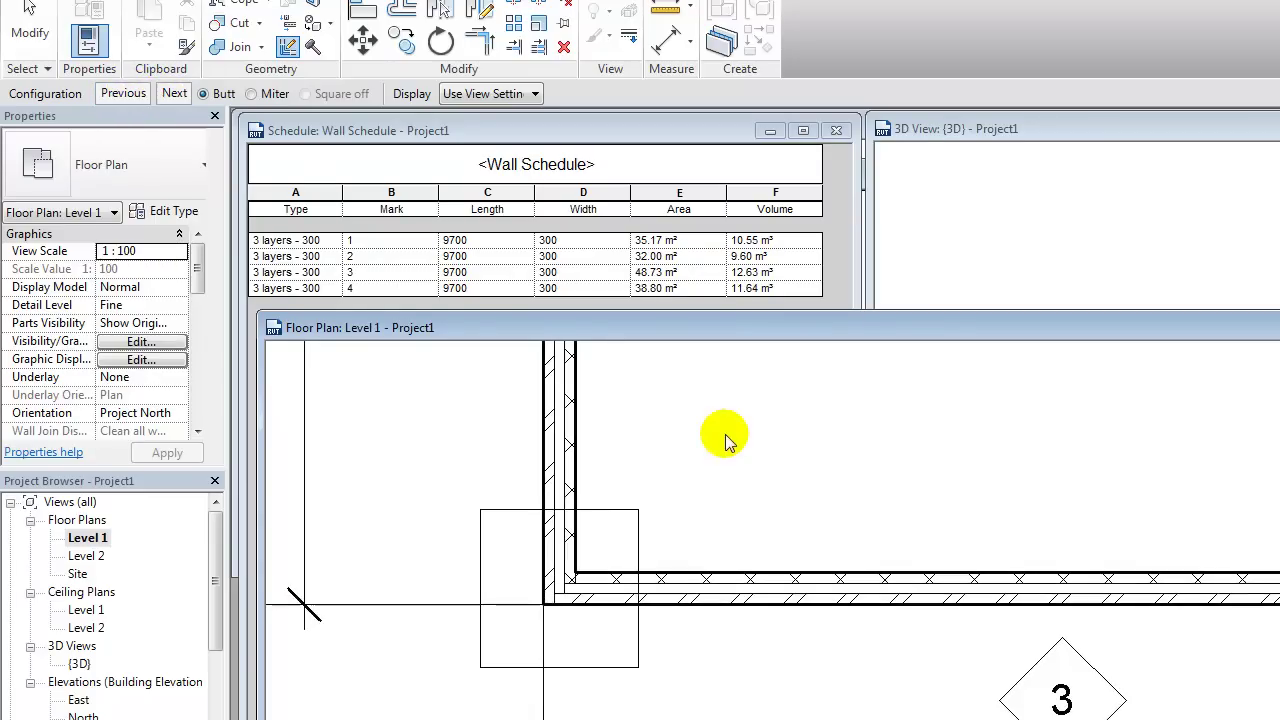
pyautogui.click(563, 565)
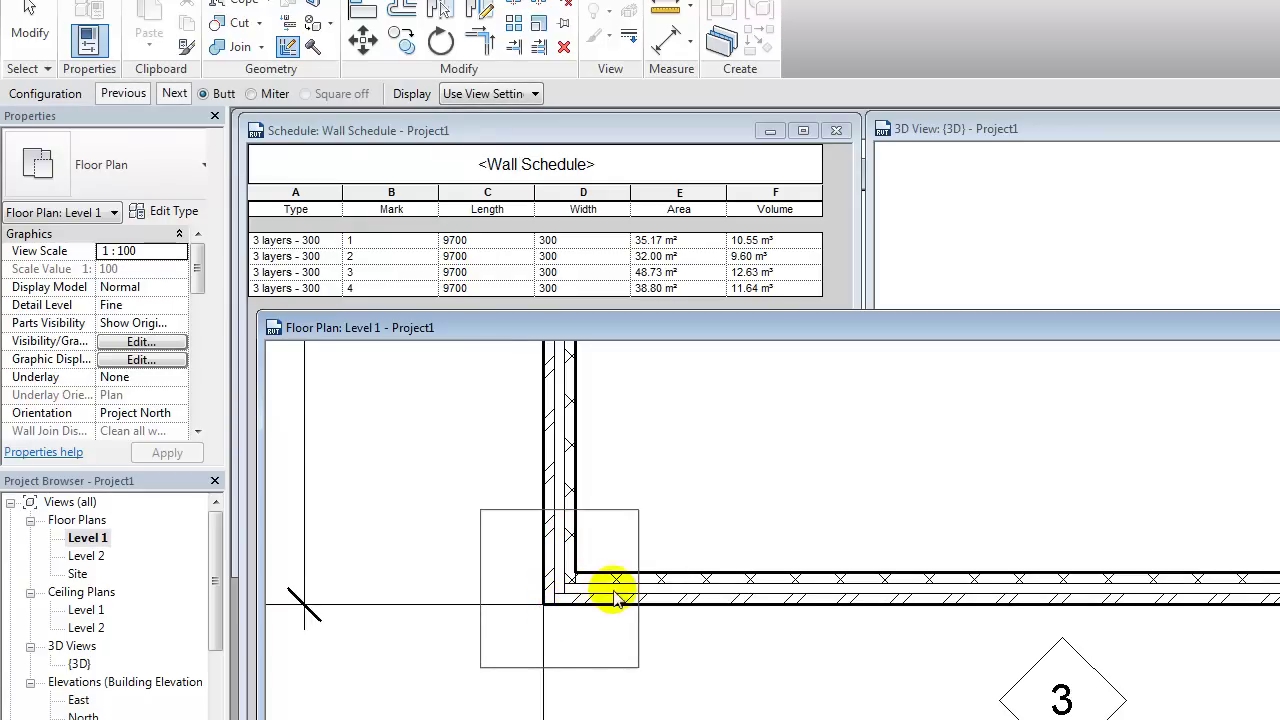
pyautogui.scroll(-5, 682, 515)
# Step: Disallow the join at wall 1's end at the top-left corner
pyautogui.click(670, 647)
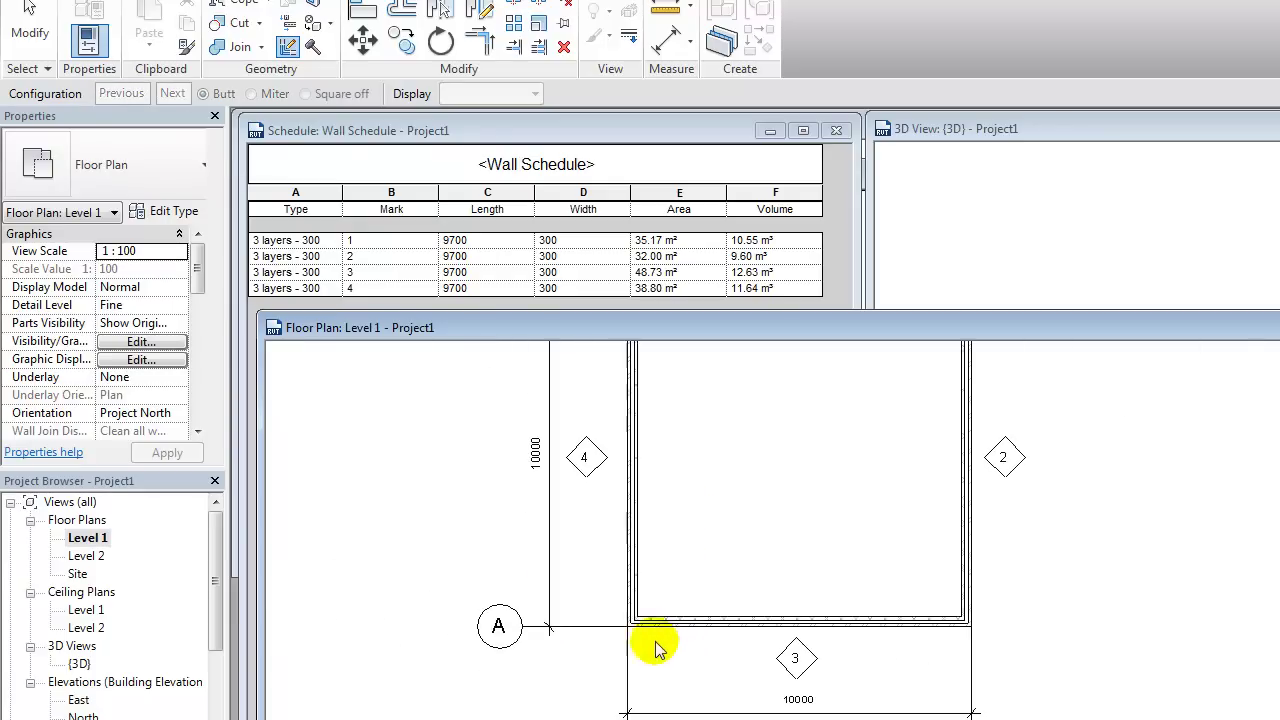
pyautogui.scroll(5, 655, 400)
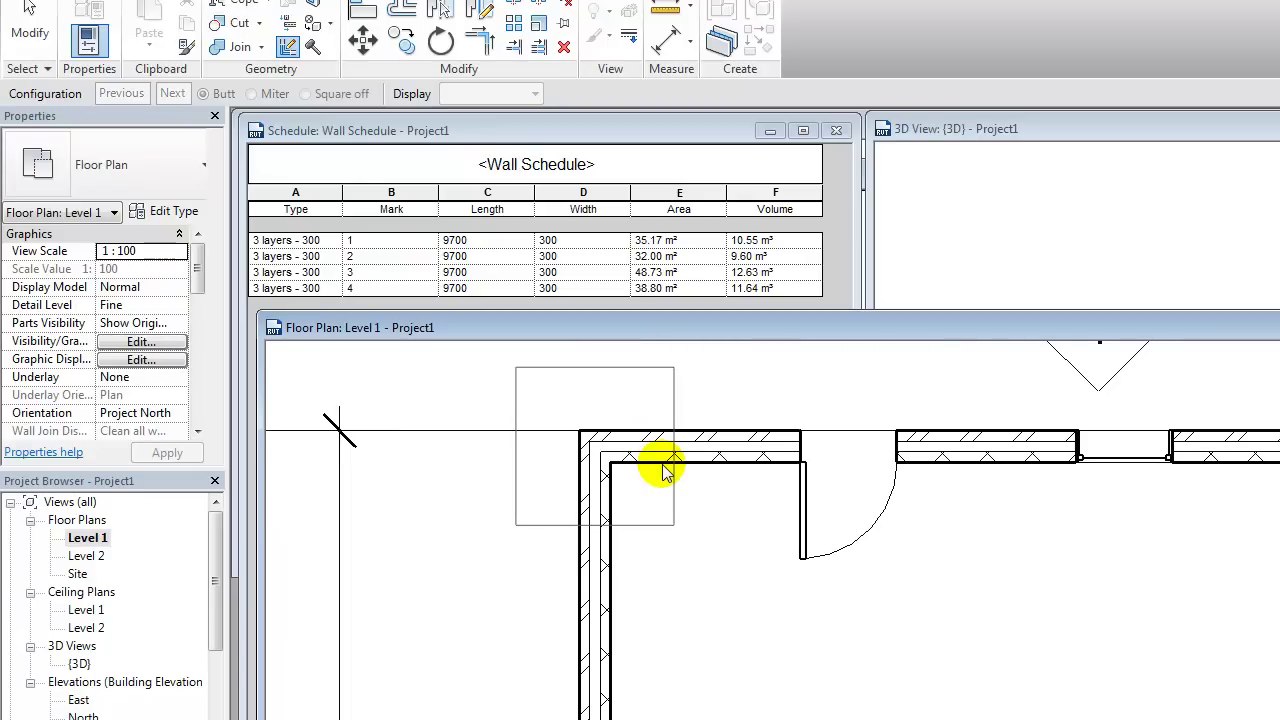
pyautogui.click(666, 472)
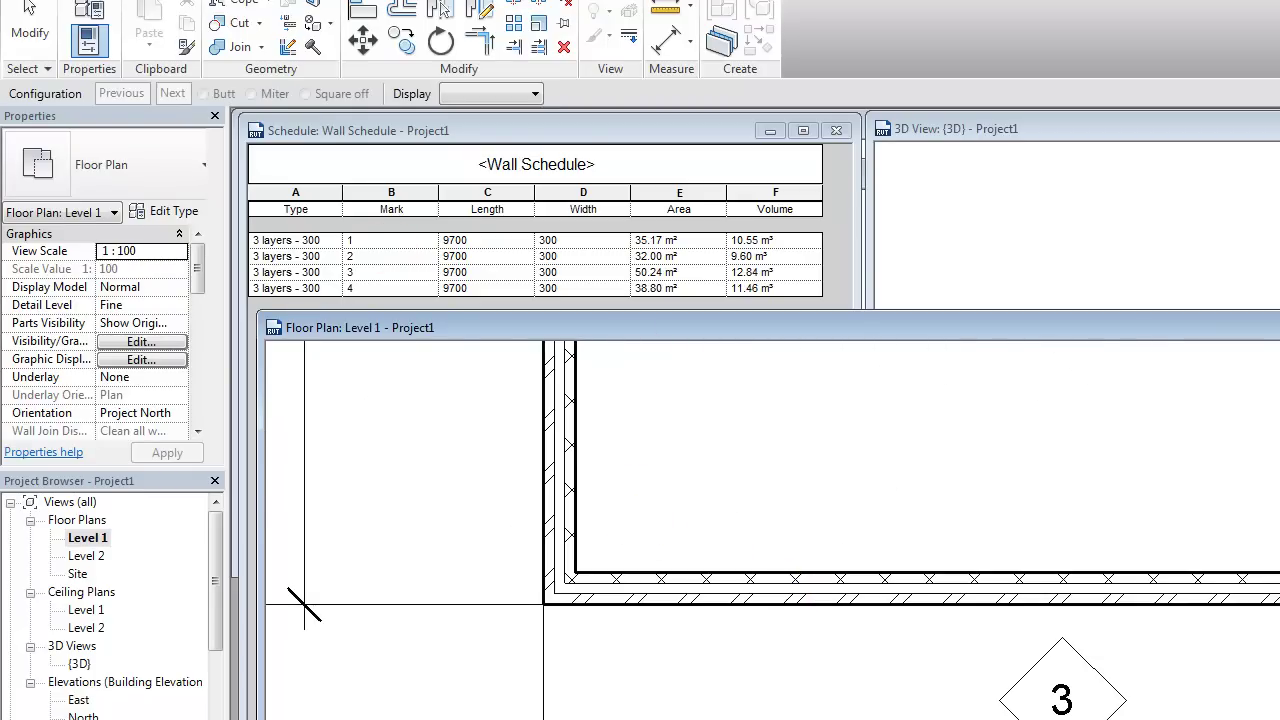
pyautogui.scroll(-3, 571, 466)
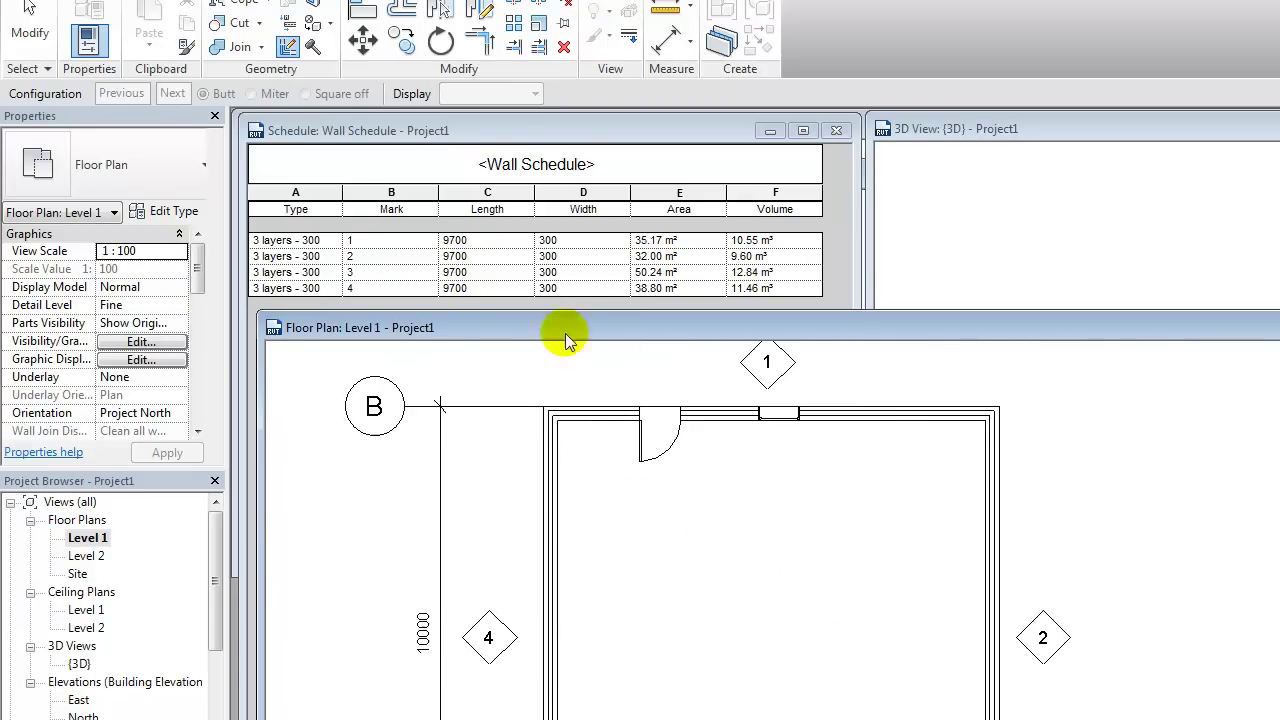
pyautogui.click(557, 414)
pyautogui.scroll(4, 565, 422)
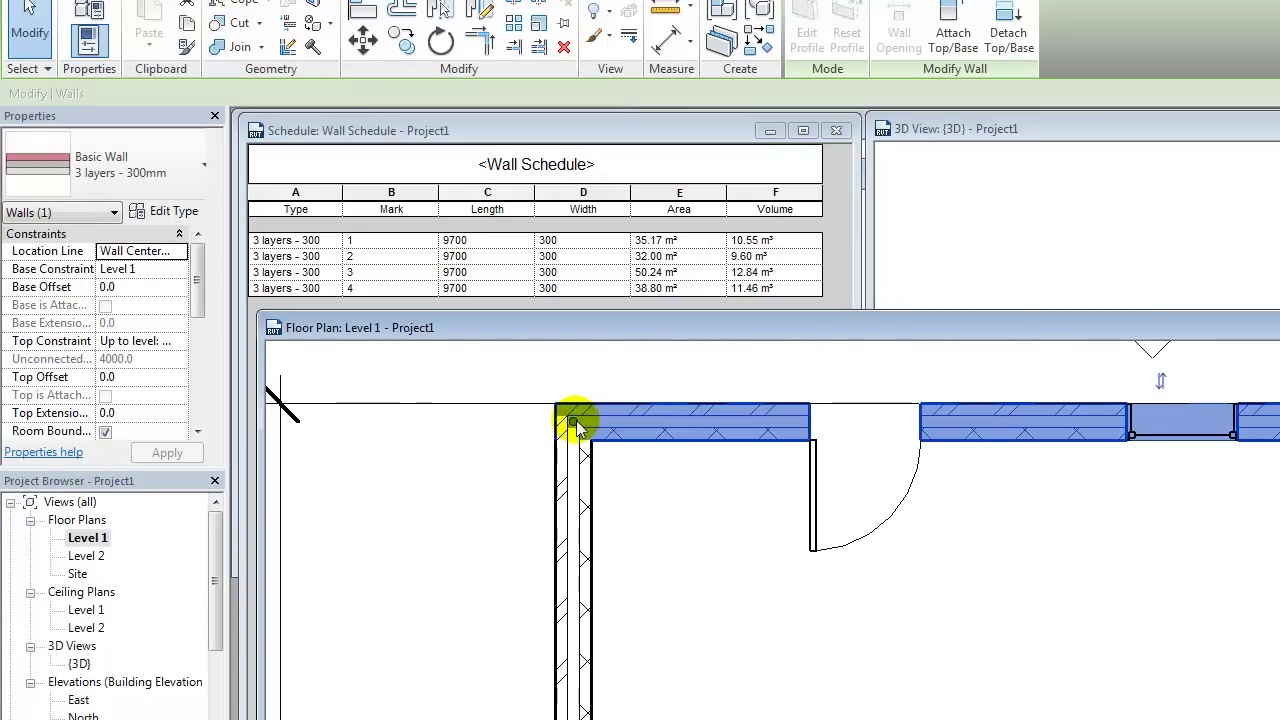
pyautogui.rightClick(574, 425)
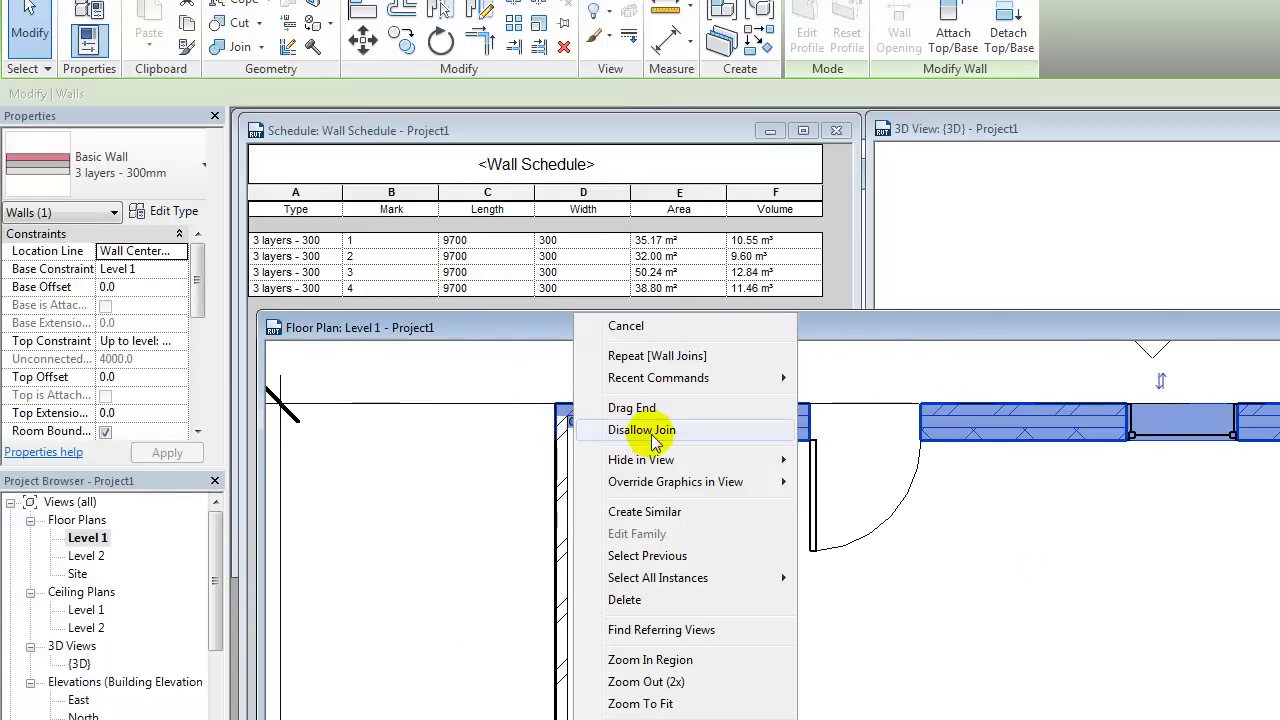
pyautogui.click(571, 434)
# Step: Pull wall 1's end back to the left wall's inner face, shortening it to 9550
pyautogui.click(617, 478)
pyautogui.click(582, 428)
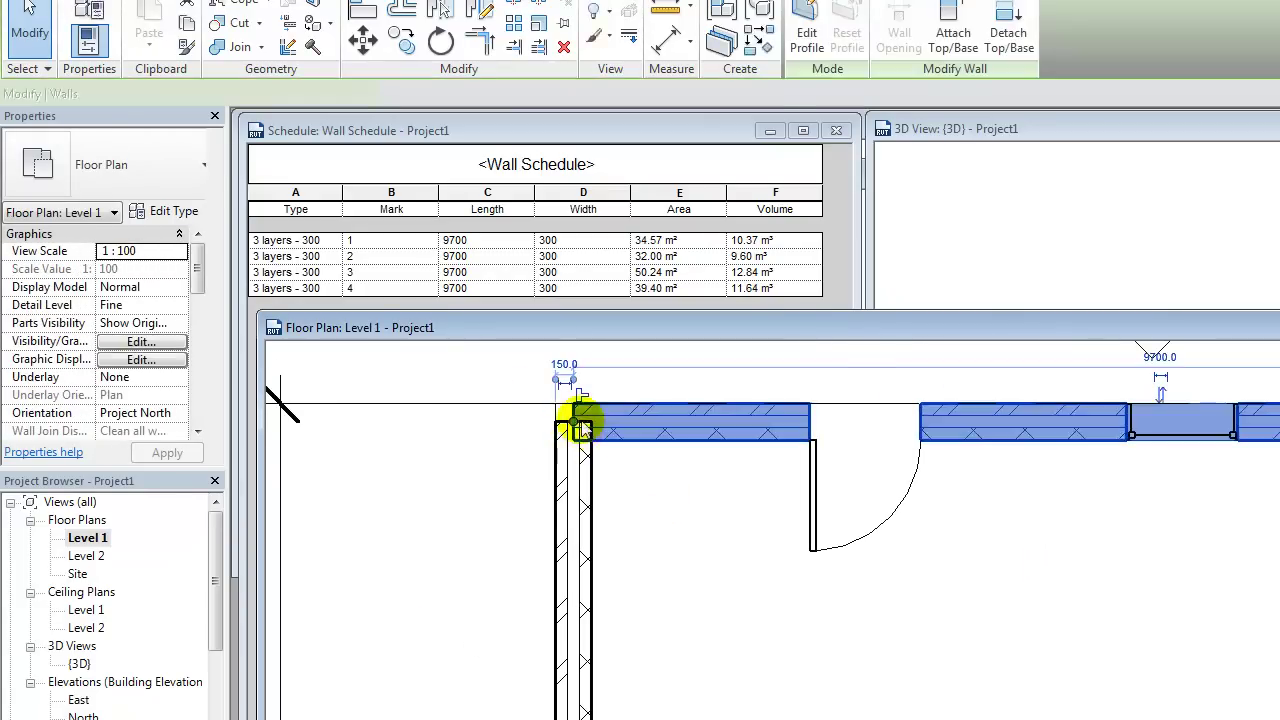
pyautogui.scroll(2, 580, 424)
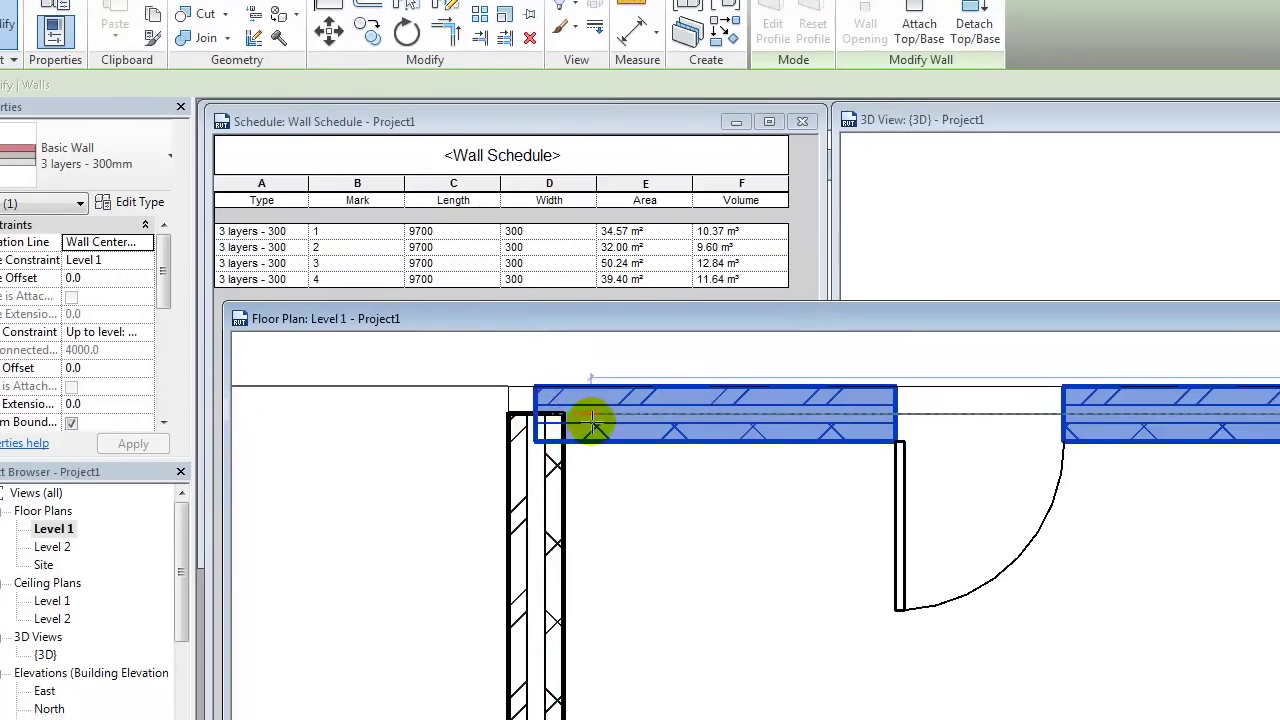
pyautogui.moveTo(592, 425); pyautogui.dragTo(563, 420)
pyautogui.click(598, 481)
# Step: Extend wall 4's top end to the outer edge, making it 9850 long at 40.00 m² and 11.82 m³
pyautogui.click(243, 345)
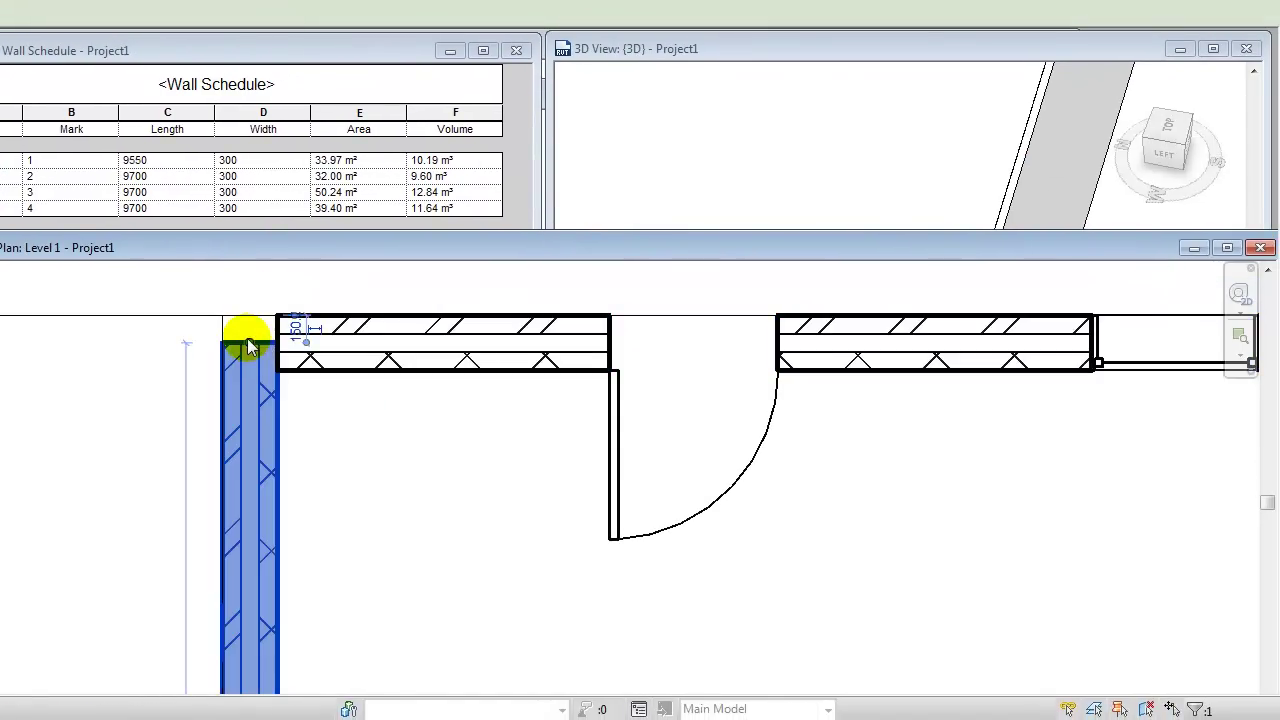
pyautogui.moveTo(246, 340); pyautogui.dragTo(249, 315)
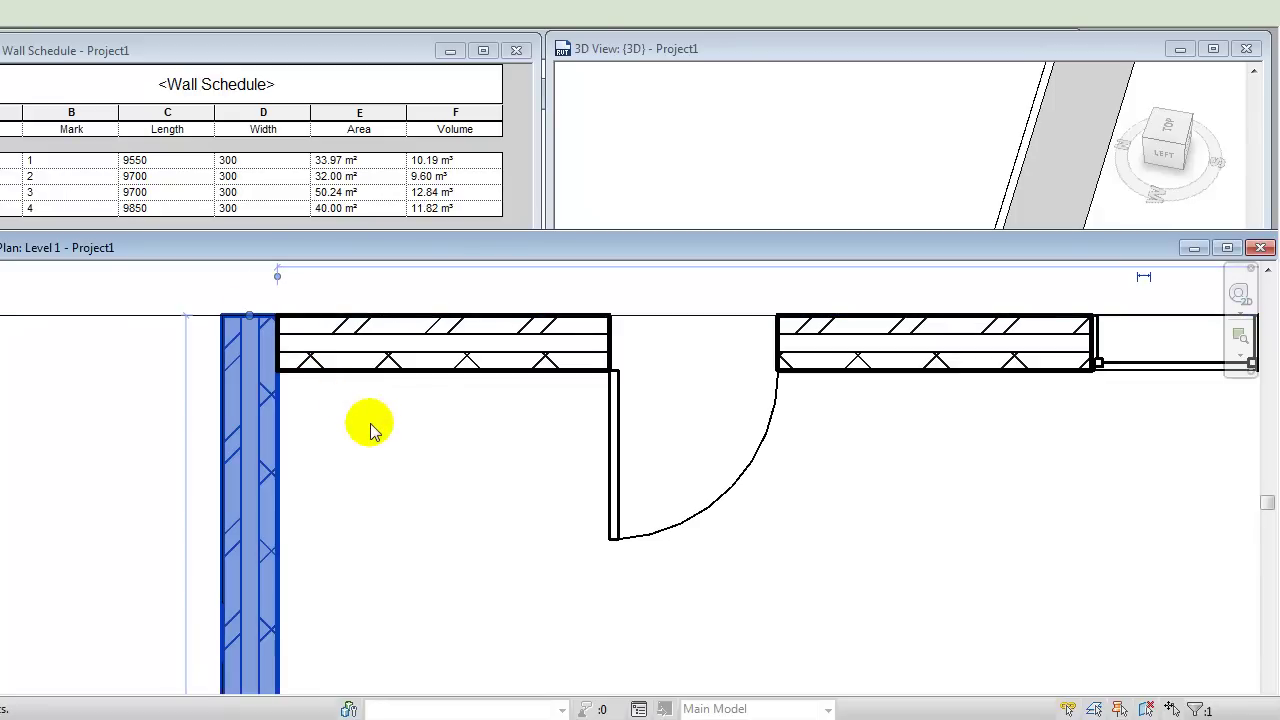
pyautogui.click(370, 428)
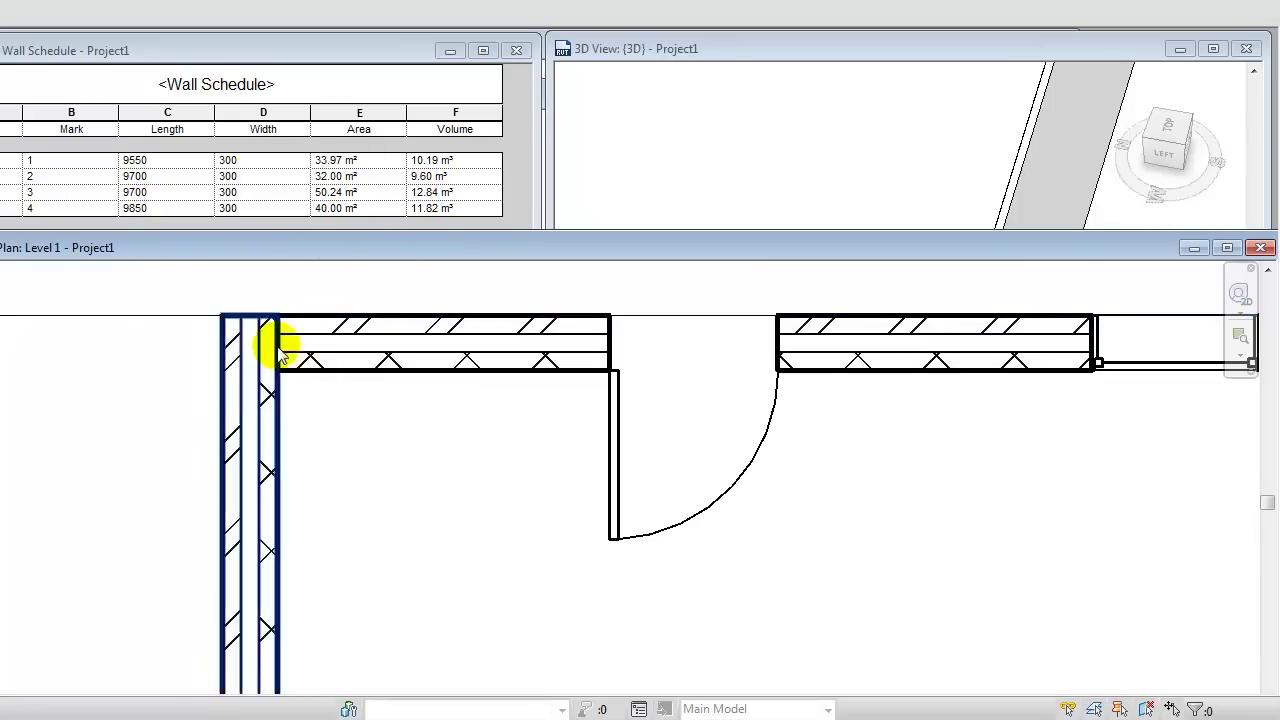
pyautogui.click(280, 412)
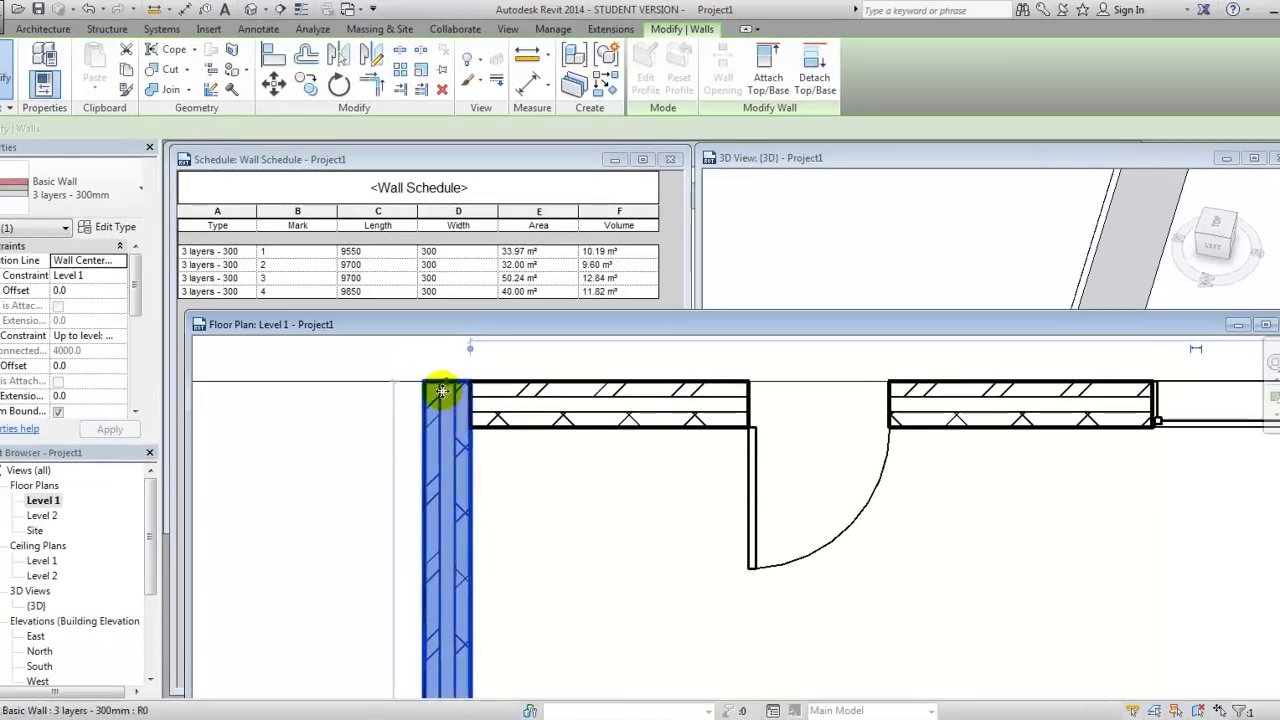
pyautogui.scroll(-5, 447, 390)
pyautogui.press('Escape')
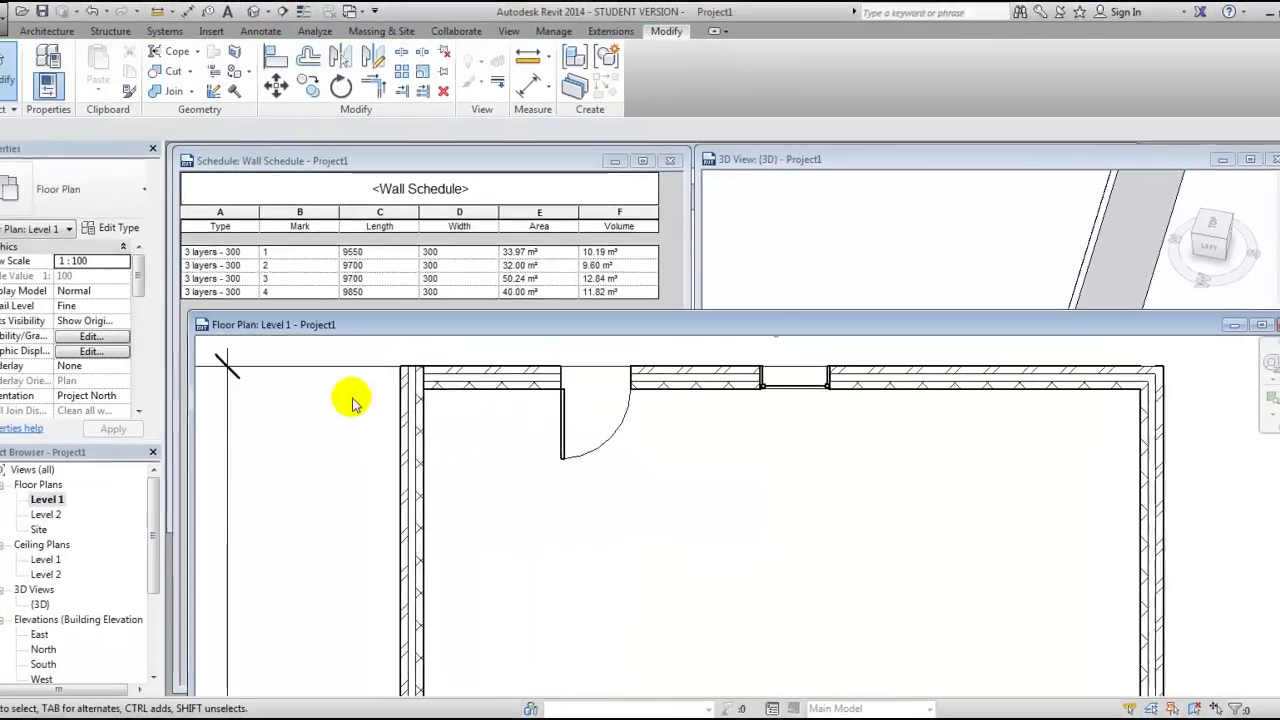
pyautogui.scroll(-2, 419, 566)
pyautogui.scroll(-2, 419, 566)
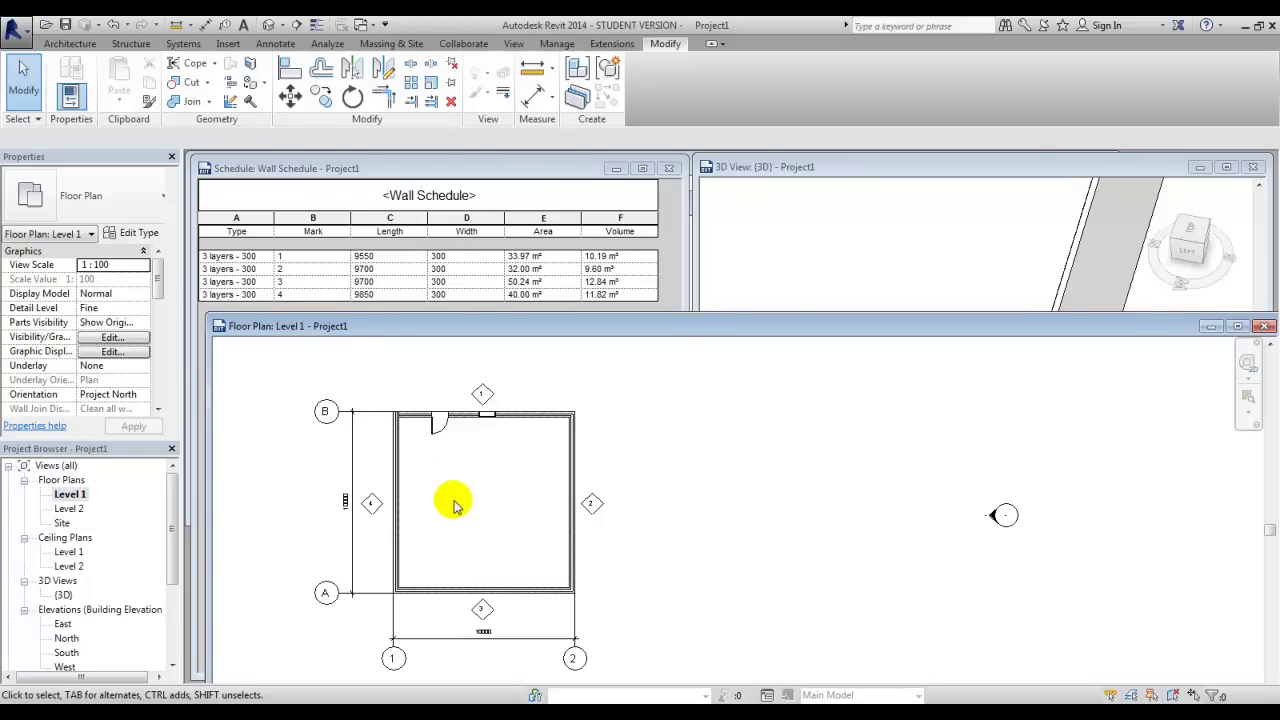
pyautogui.click(785, 172)
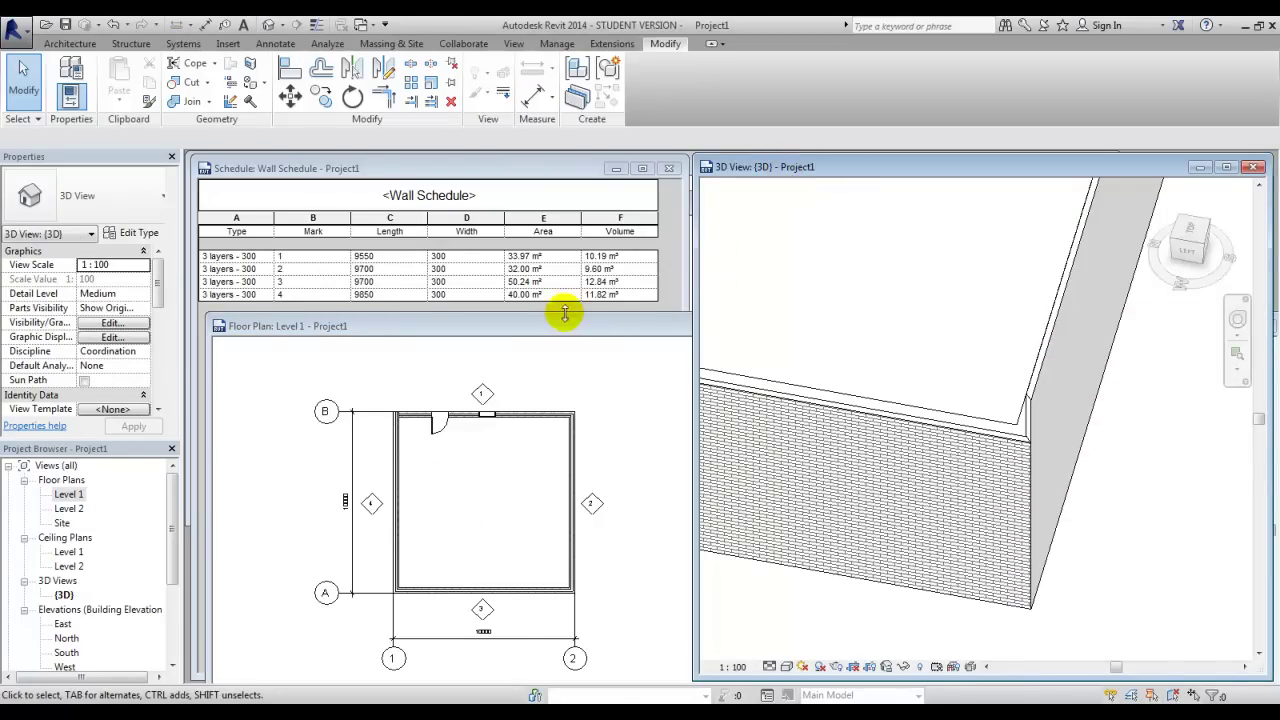
pyautogui.click(534, 386)
pyautogui.scroll(1, 490, 478)
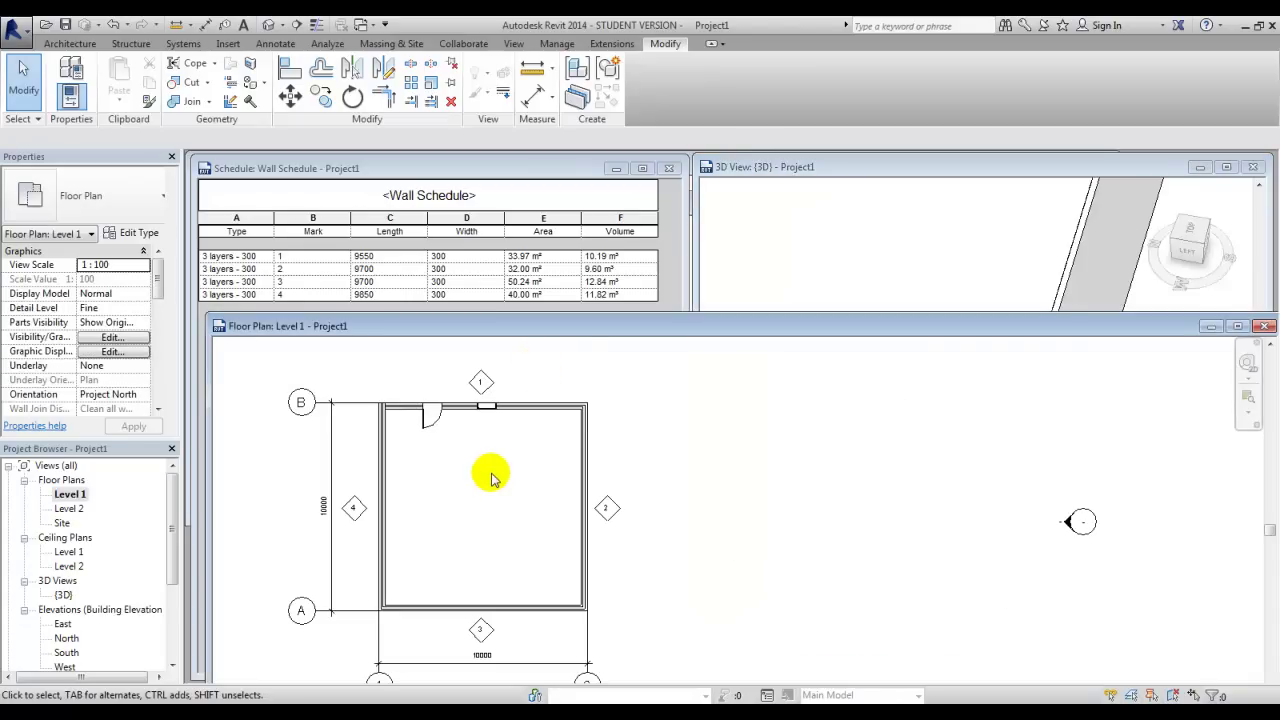